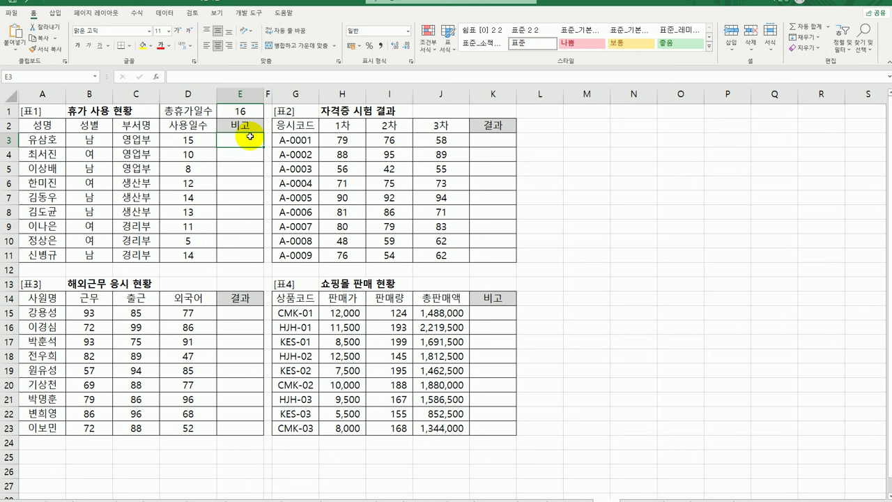
- Calculate the unused leave days in E3 with =$E$1-D3 and fill the formula down to E11
{"action": "left_click", "coordinate": [195, 140]}
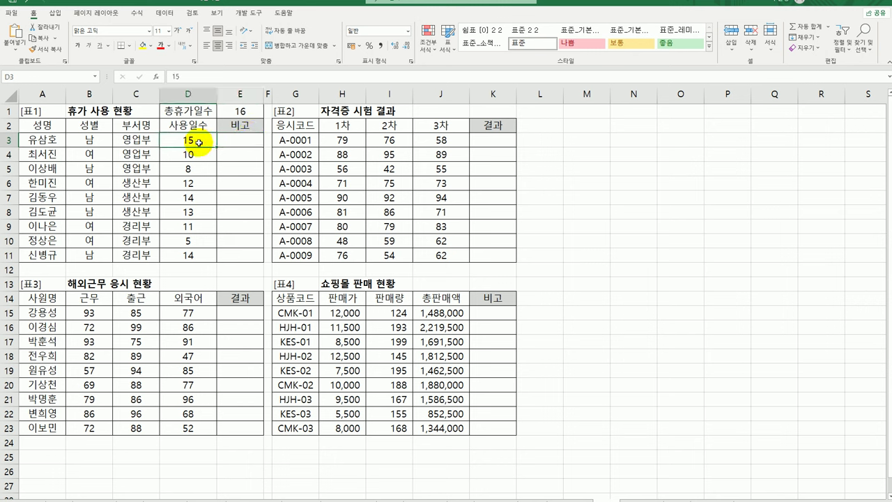
{"action": "left_click", "coordinate": [239, 139]}
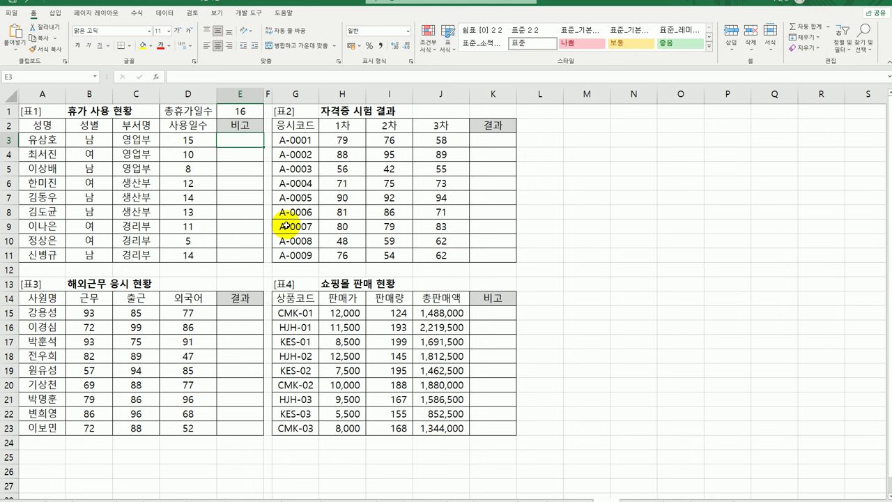
{"action": "type", "text": "="}
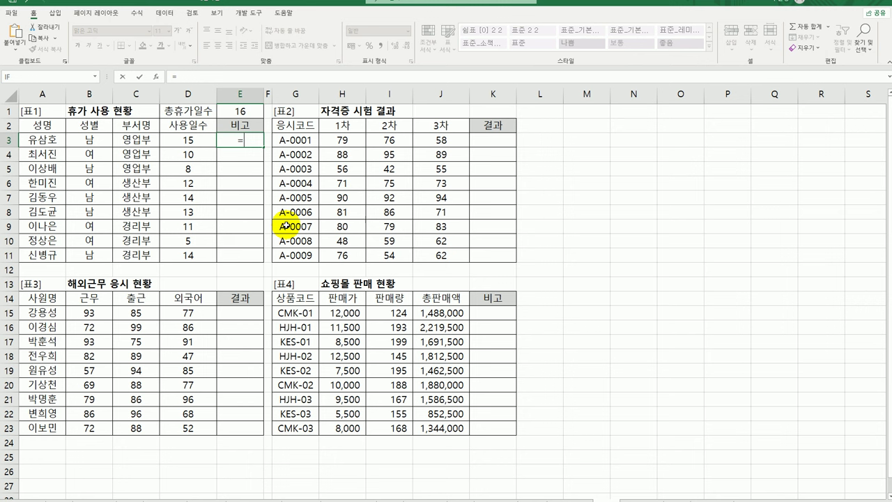
{"action": "left_click", "coordinate": [240, 112]}
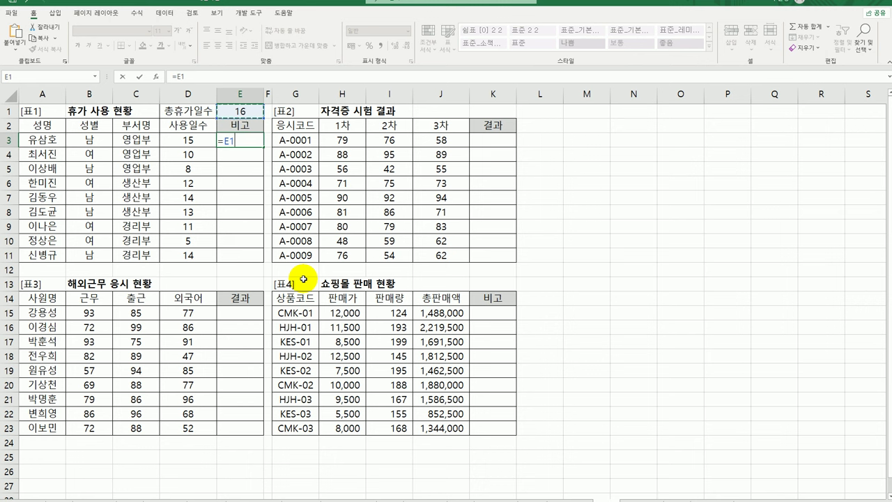
{"action": "key", "text": "F4"}
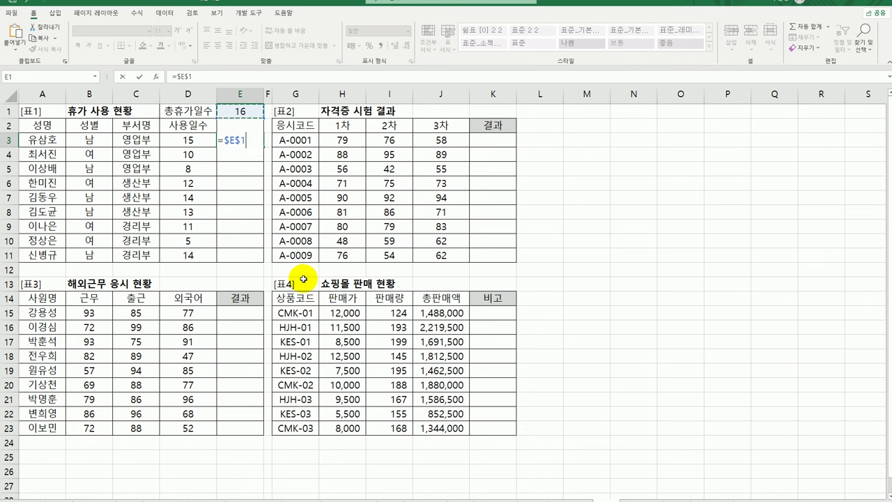
{"action": "type", "text": "-"}
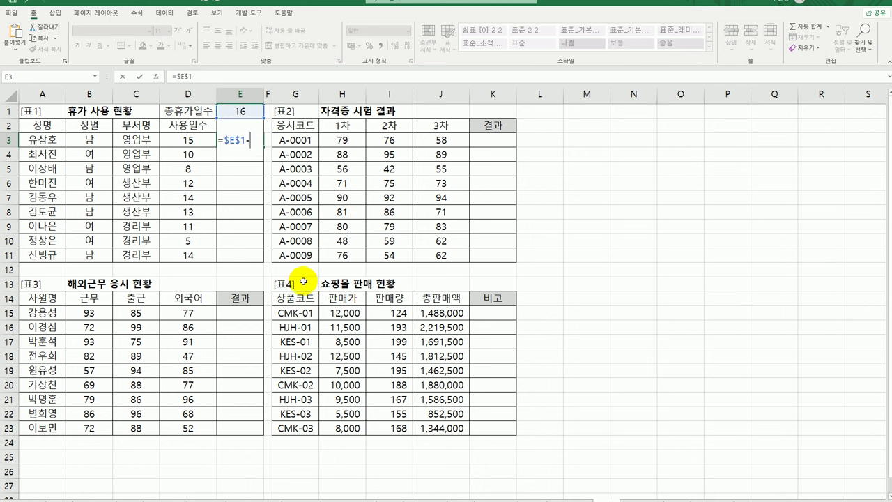
{"action": "left_click", "coordinate": [210, 142]}
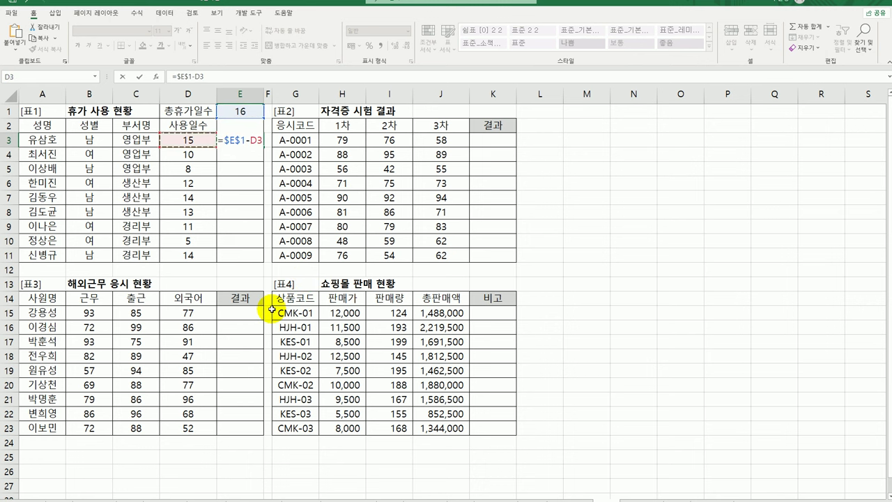
{"action": "key", "text": "ctrl+Return"}
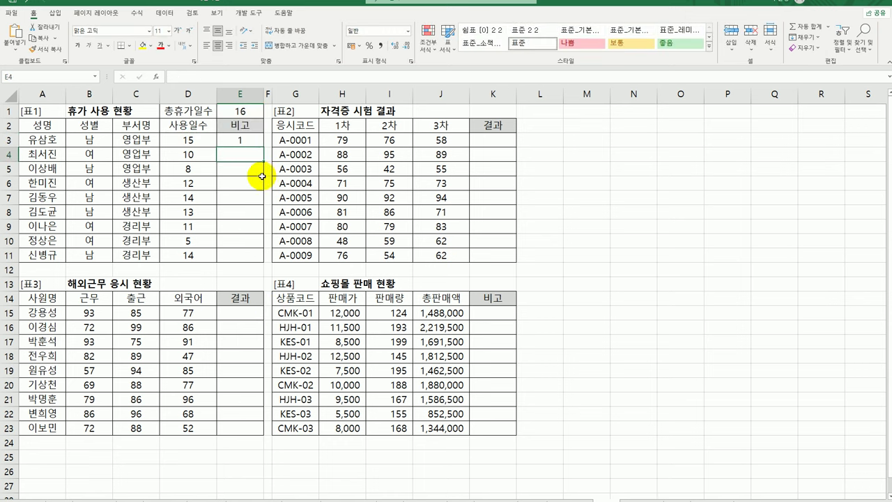
{"action": "left_click_drag", "start_coordinate": [260, 150], "coordinate": [255, 261]}
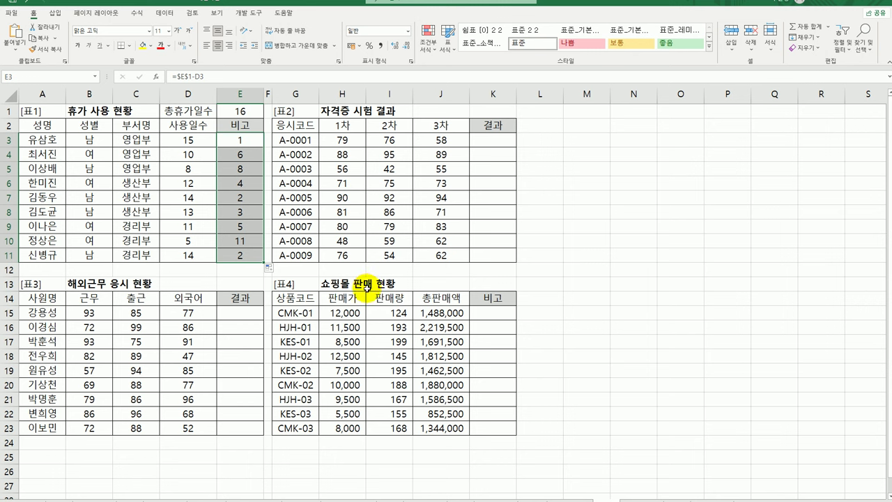
- Wrap the E3 formula in an IF function with the test $E$1-D3>=8 and "휴가독촉" as the true value
{"action": "left_click", "coordinate": [250, 140]}
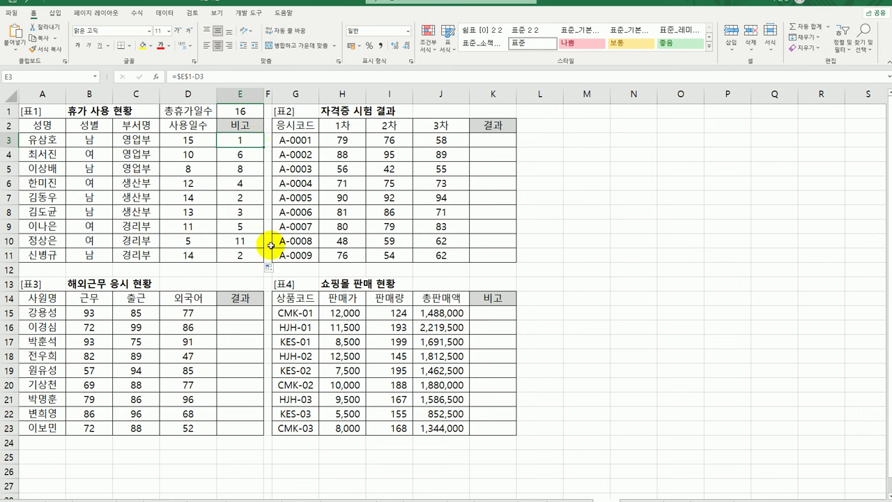
{"action": "double_click", "coordinate": [239, 140]}
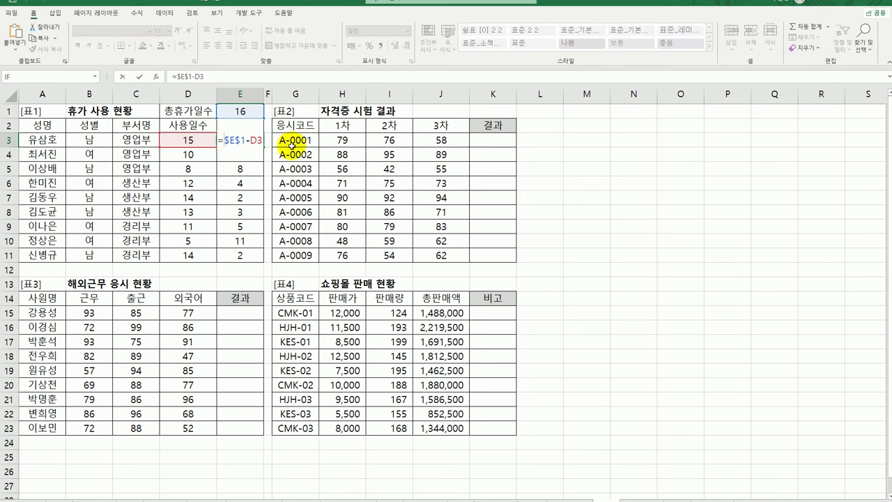
{"action": "type", "text": "IF("}
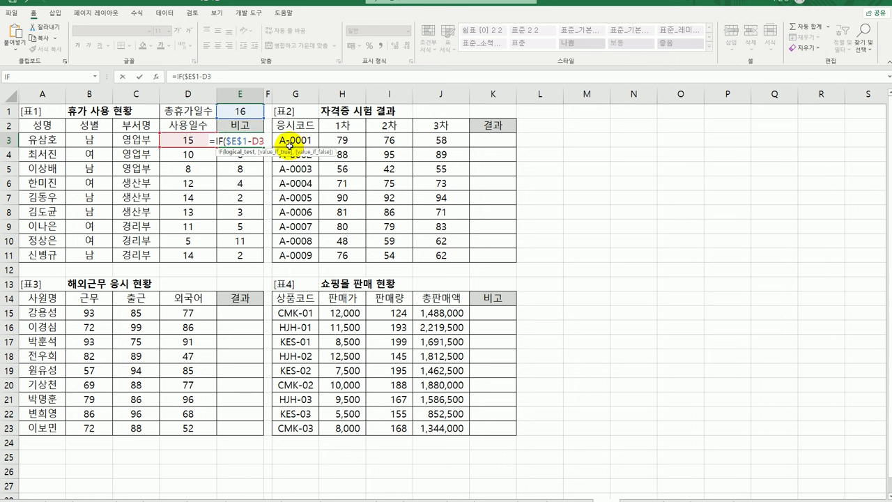
{"action": "left_click", "coordinate": [159, 82]}
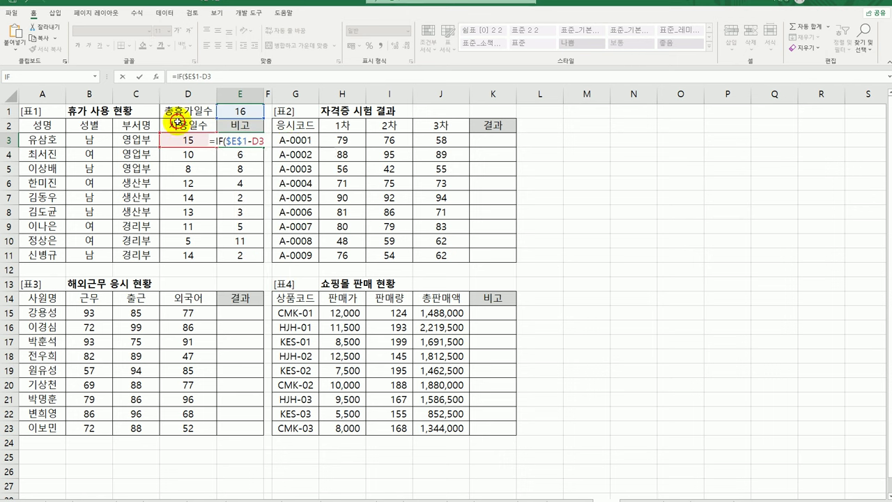
{"action": "left_click", "coordinate": [554, 279]}
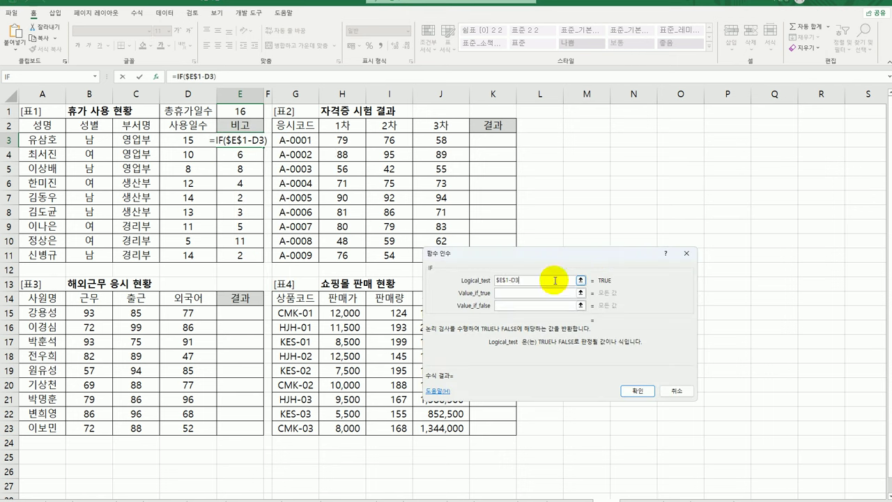
{"action": "type", "text": ">="}
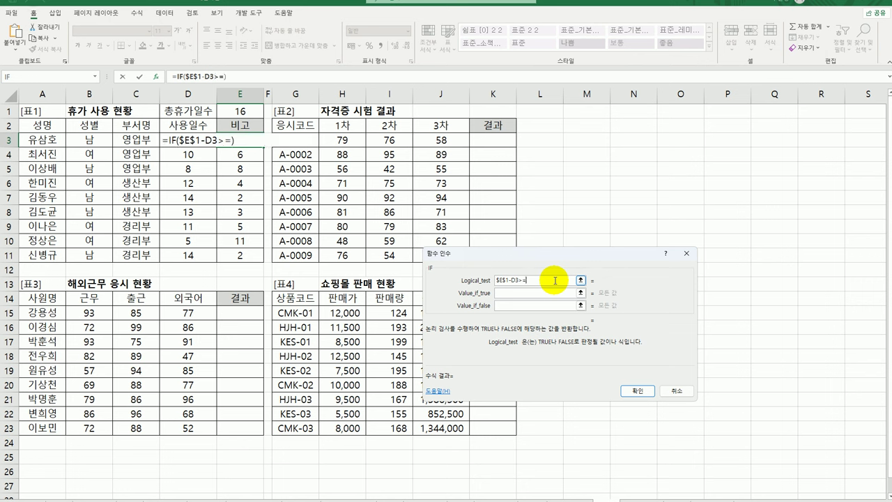
{"action": "type", "text": "8"}
{"action": "key", "text": "Tab"}
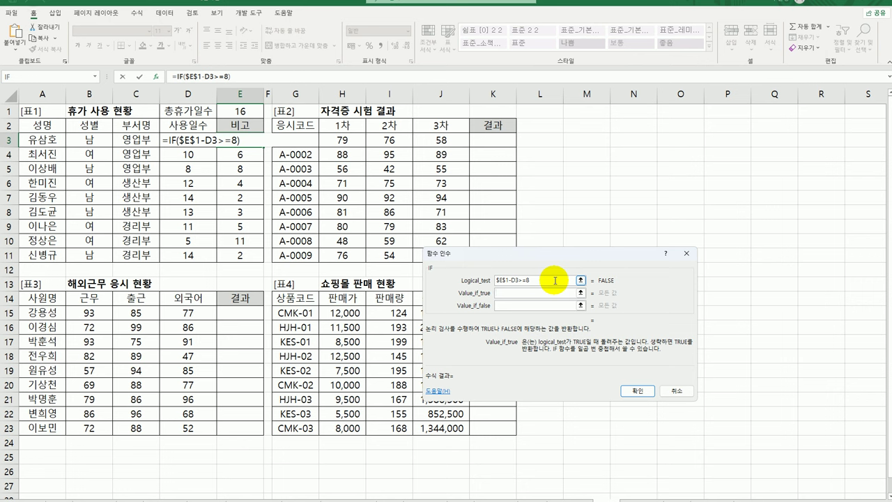
{"action": "type", "text": "휴가독ㅊ"}
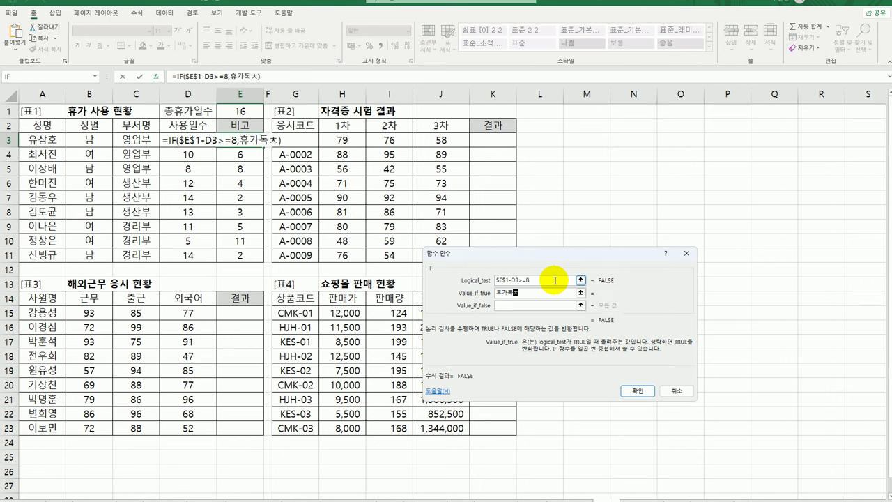
{"action": "type", "text": "ㅜㄱ"}
{"action": "key", "text": "Tab"}
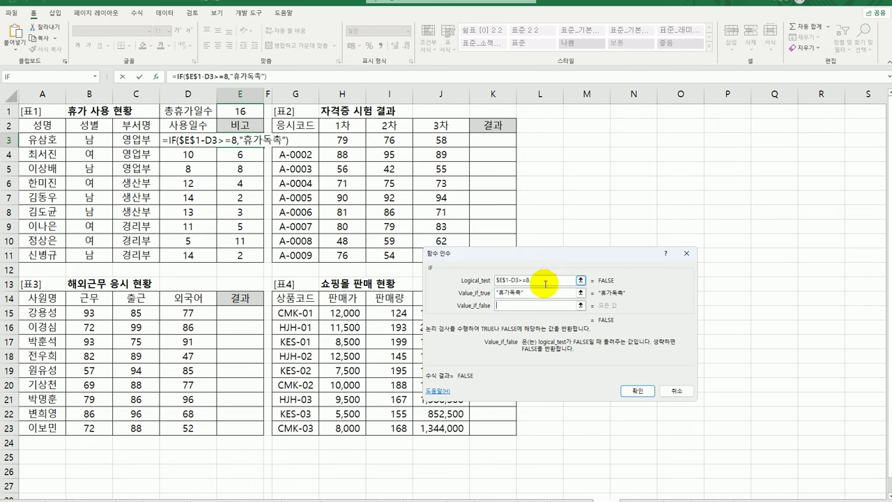
- Nest a second IF as the false value, reusing the copied test with the threshold set to 4: $E$1-D3>=4
{"action": "left_click_drag", "start_coordinate": [547, 280], "coordinate": [485, 281]}
{"action": "key", "text": "ctrl+c"}
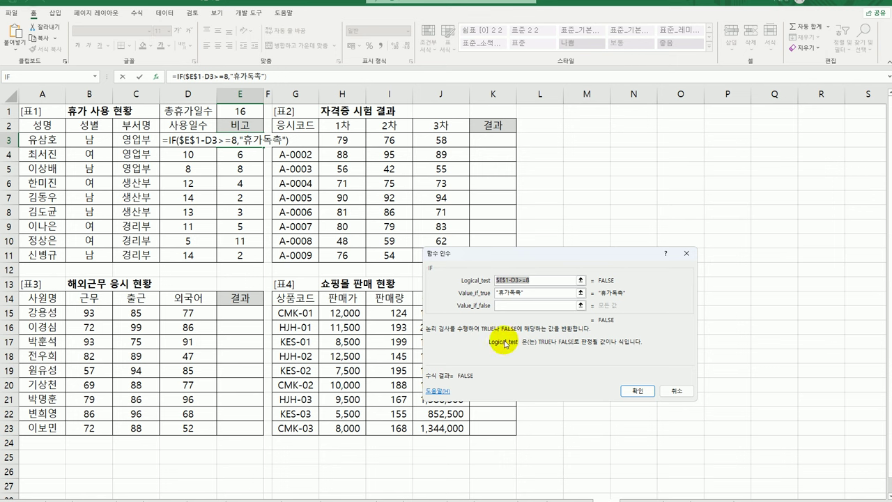
{"action": "left_click", "coordinate": [507, 306]}
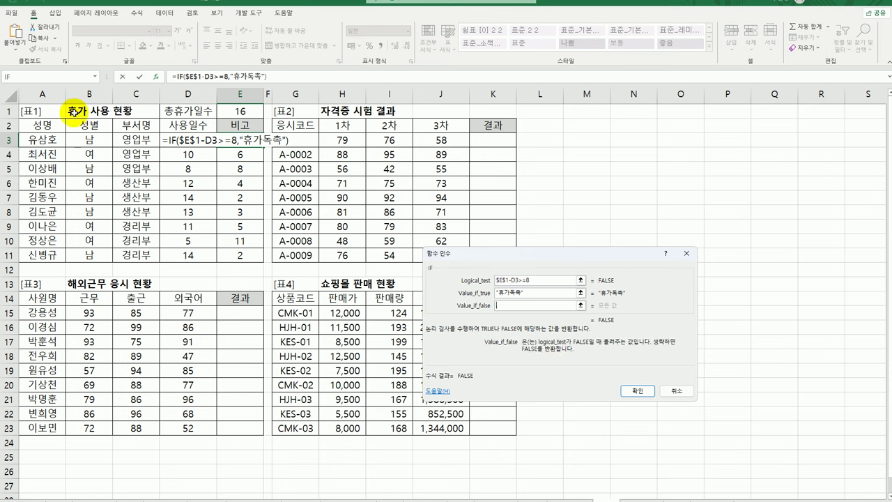
{"action": "left_click", "coordinate": [47, 76]}
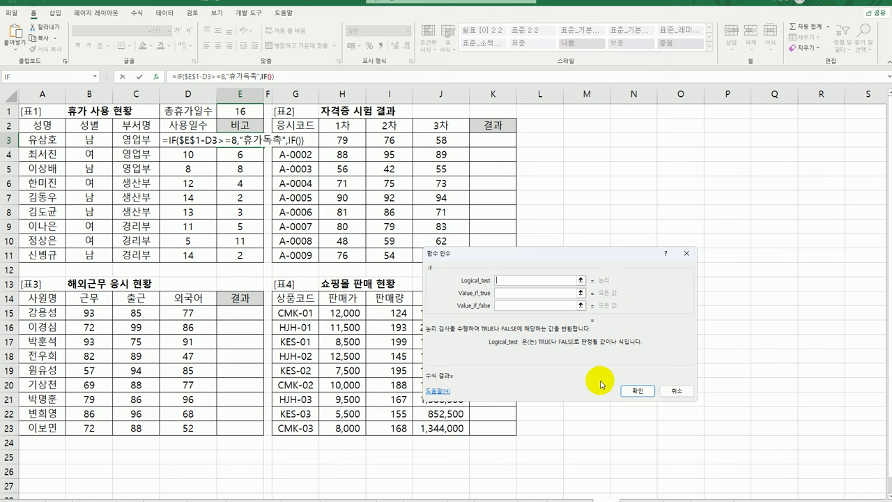
{"action": "key", "text": "ctrl+v"}
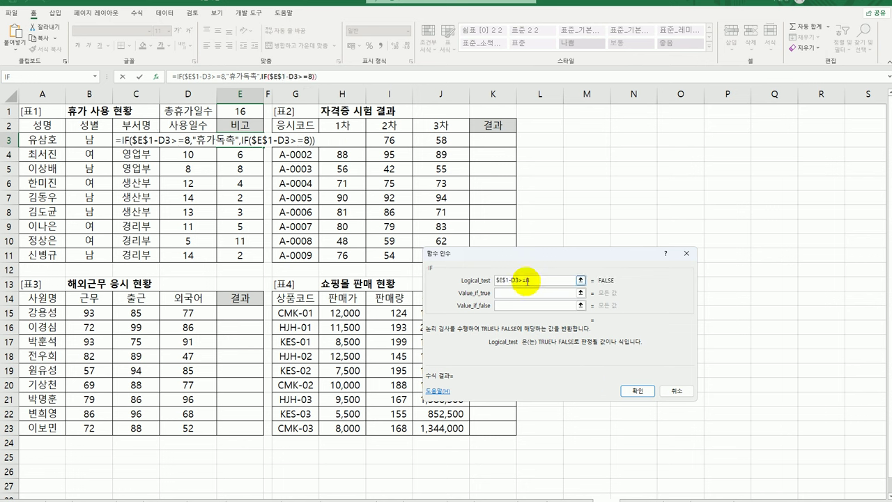
{"action": "left_click", "coordinate": [532, 281]}
{"action": "key", "text": "BackSpace"}
{"action": "type", "text": "4"}
- Make the nested IF return "휴가권장" if true and "" if false, and fill the E3 formula down to E11
{"action": "left_click", "coordinate": [541, 293]}
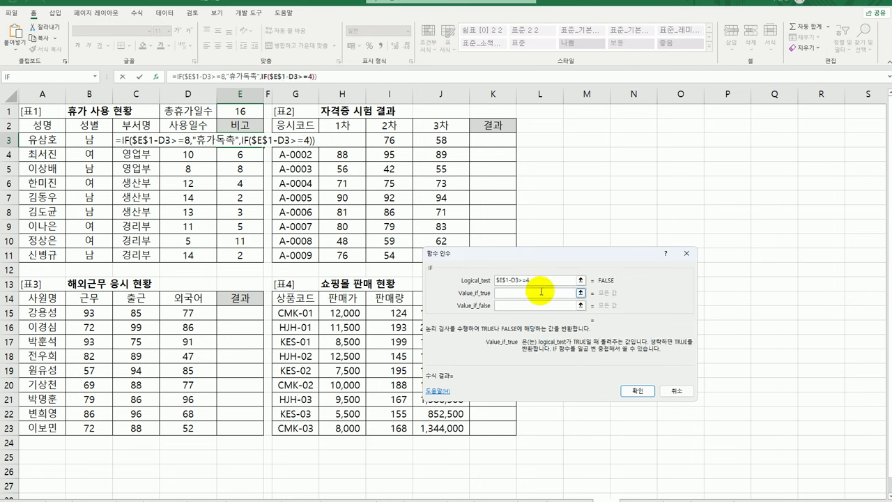
{"action": "type", "text": "휴가"}
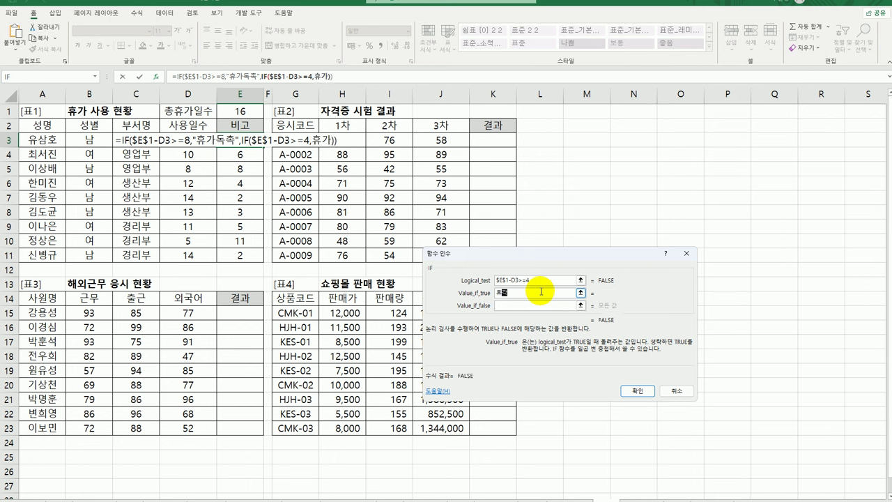
{"action": "type", "text": "권장"}
{"action": "key", "text": "Tab"}
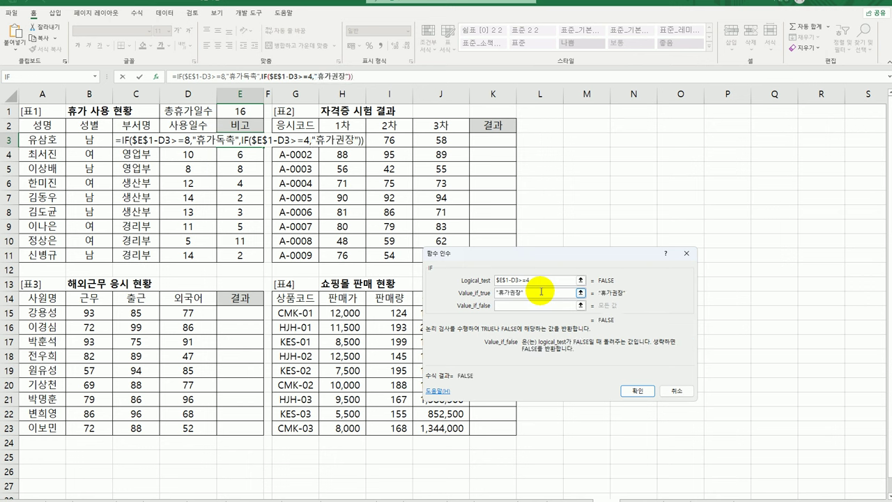
{"action": "type", "text": "\"\""}
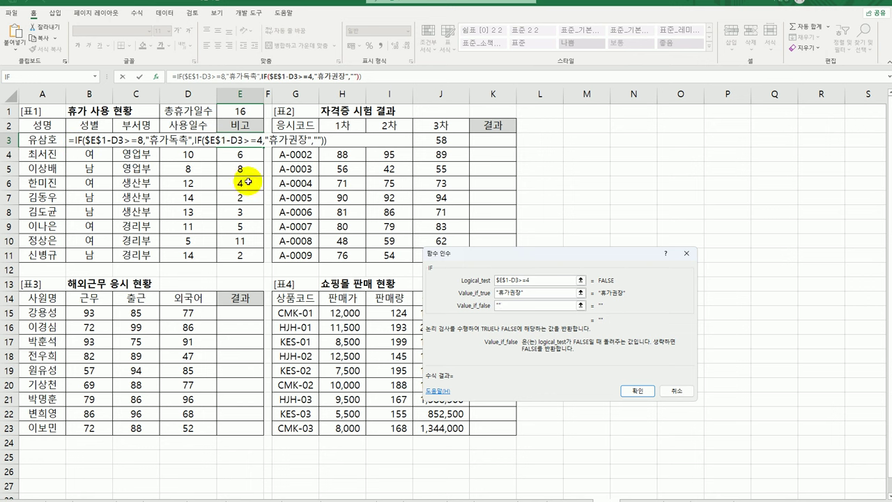
{"action": "left_click", "coordinate": [636, 391]}
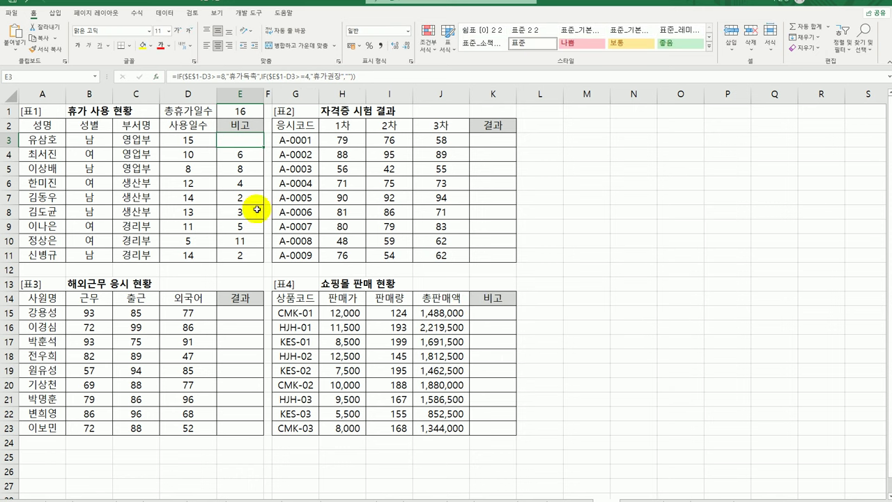
{"action": "left_click_drag", "start_coordinate": [264, 148], "coordinate": [265, 263]}
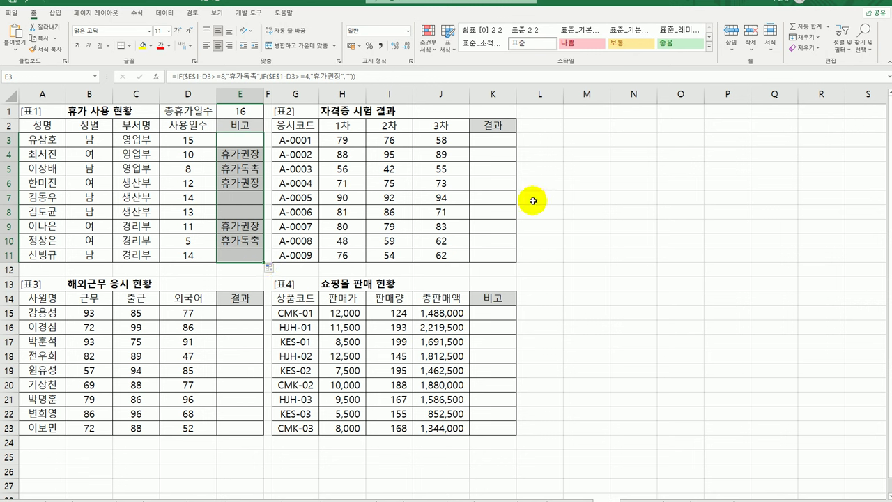
- Start an OR formula in K3 of the certification exam table with H3>=80 as its first condition
{"action": "left_click", "coordinate": [499, 140]}
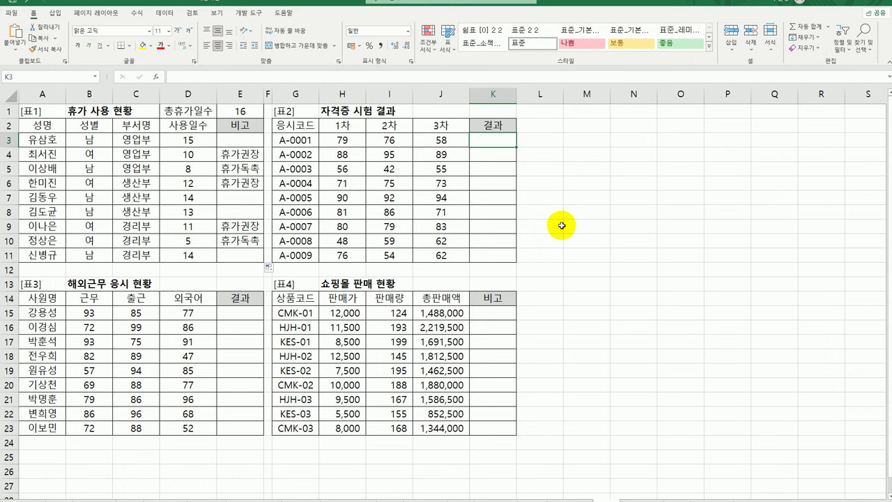
{"action": "type", "text": "=or"}
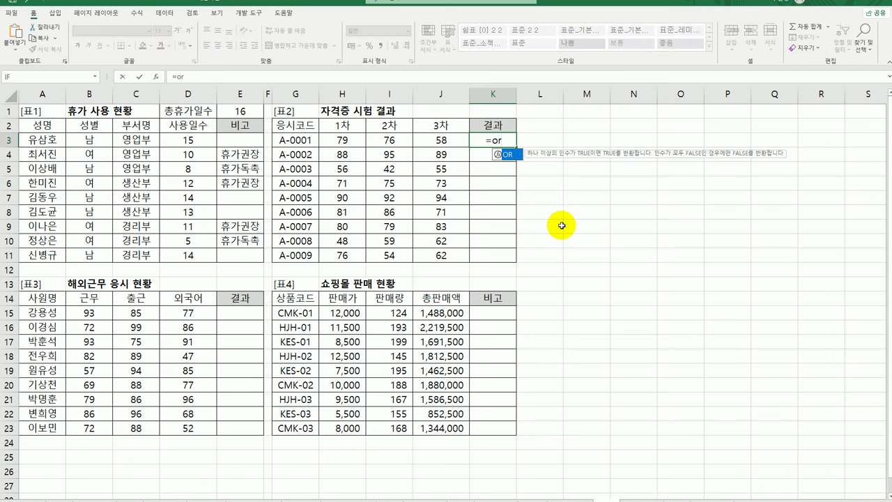
{"action": "double_click", "coordinate": [512, 154]}
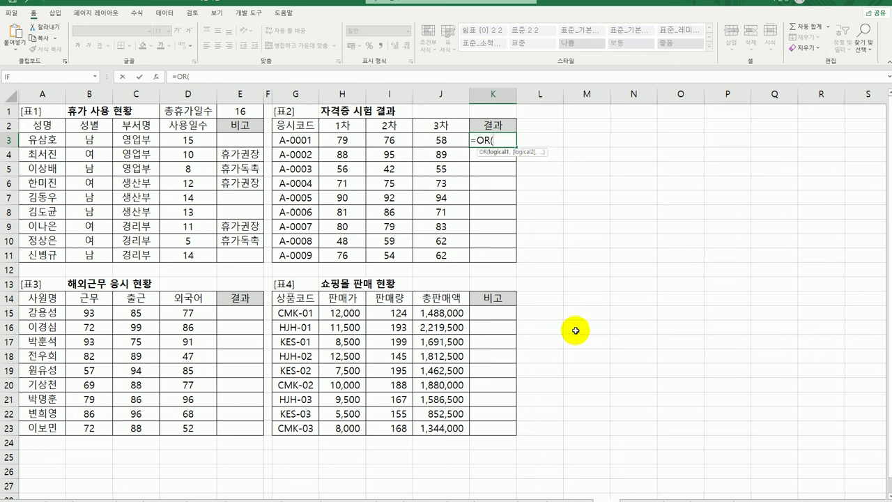
{"action": "left_click", "coordinate": [345, 139]}
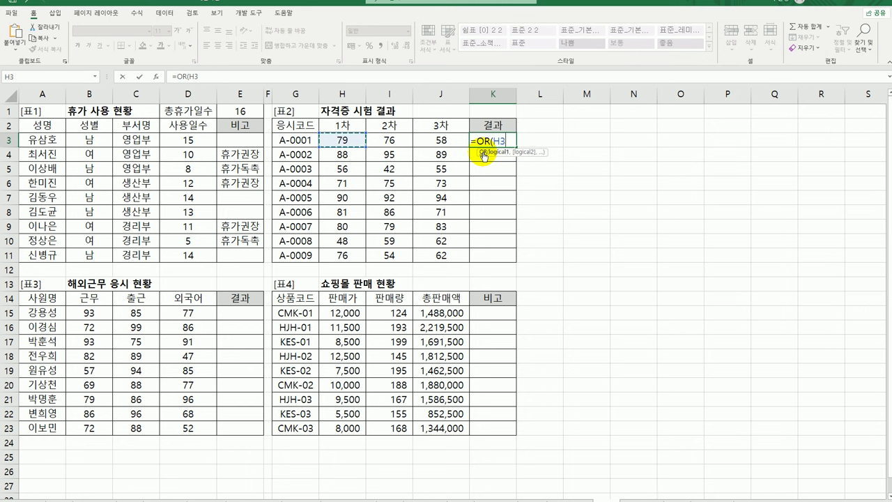
{"action": "type", "text": ">="}
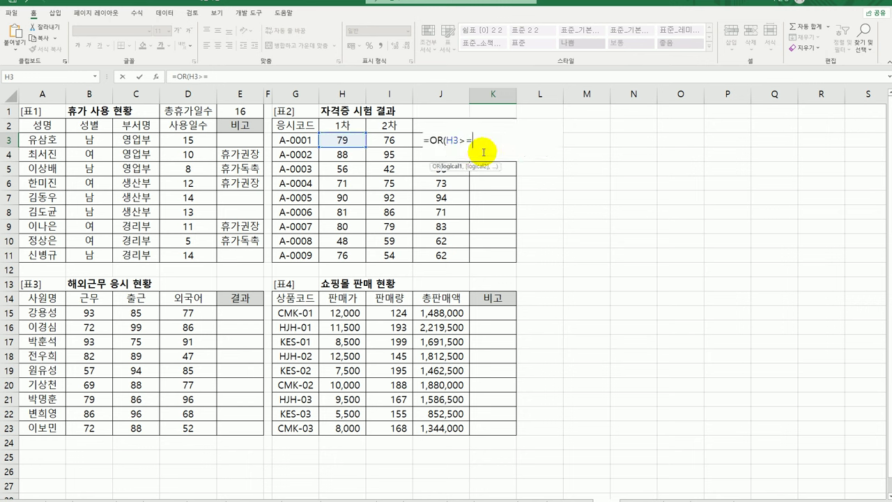
{"action": "type", "text": "80,"}
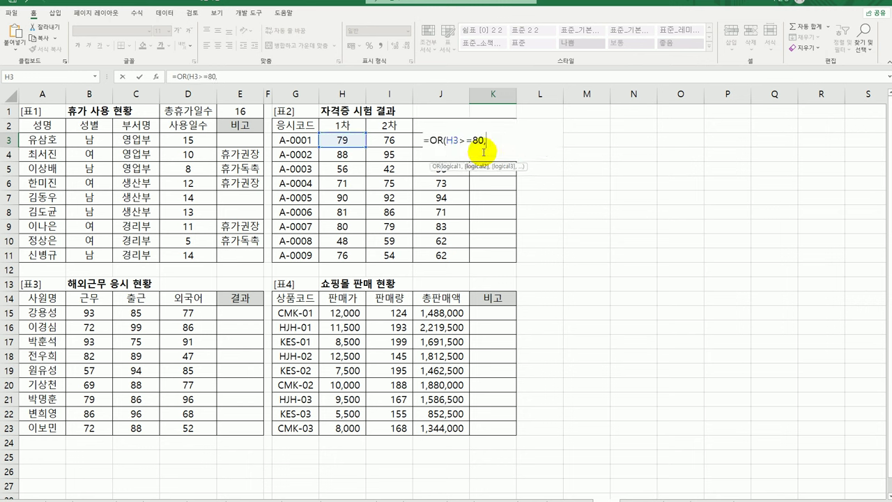
- Add the conditions I3>=80 and J3>=80 to the K3 OR formula and fill it down to K11
{"action": "key", "text": "Left"}
{"action": "key", "text": "Left"}
{"action": "type", "text": ","}
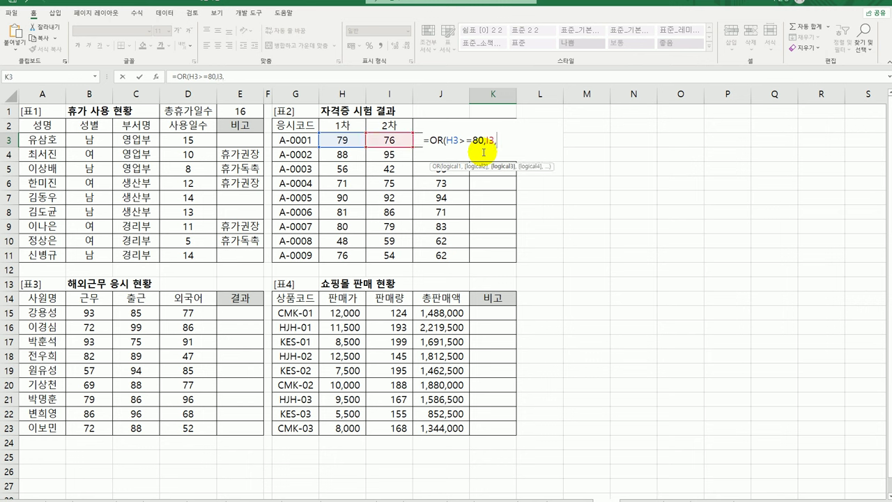
{"action": "key", "text": "BackSpace"}
{"action": "type", "text": ">=80,"}
{"action": "key", "text": "Left"}
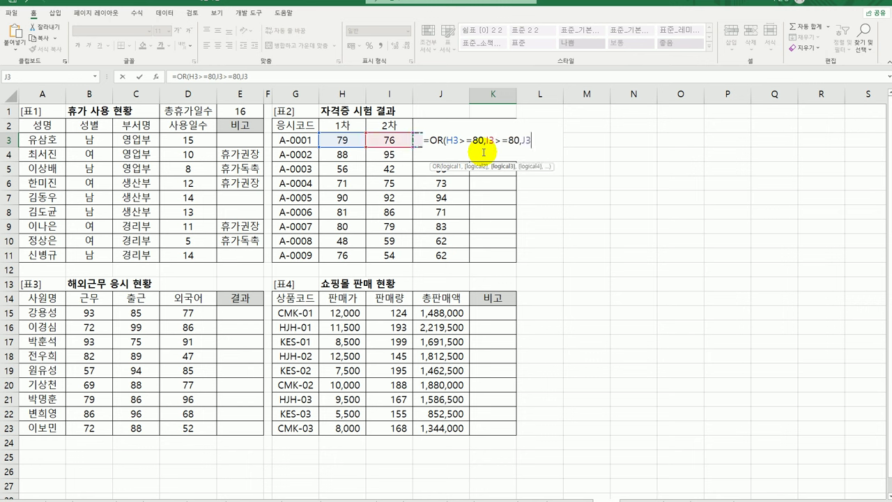
{"action": "type", "text": ">=80"}
{"action": "key", "text": "Return"}
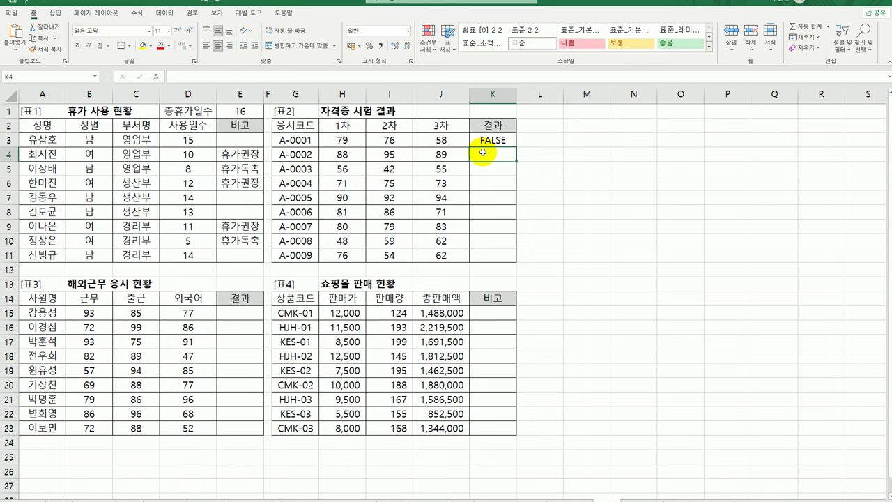
{"action": "left_click", "coordinate": [487, 142]}
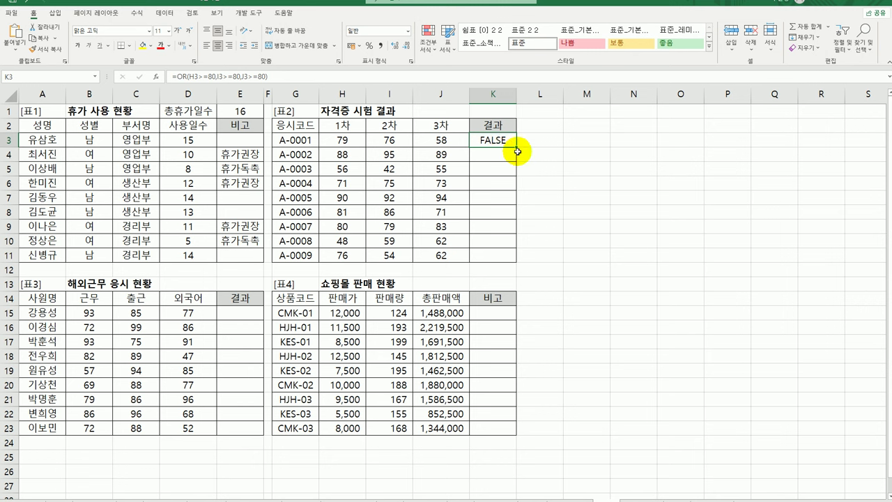
{"action": "left_click_drag", "start_coordinate": [517, 148], "coordinate": [571, 261]}
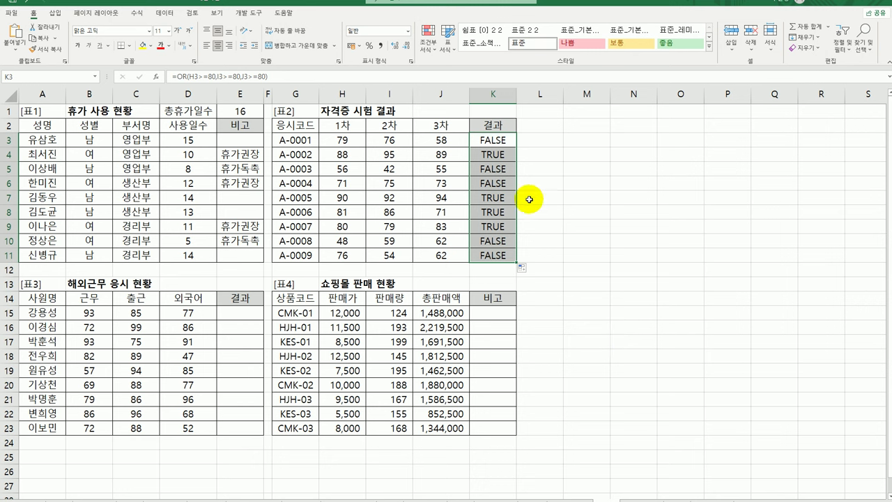
- Wrap the OR formula in K3 in an IF function as its logical test and open the IF function's arguments
{"action": "left_click", "coordinate": [503, 138]}
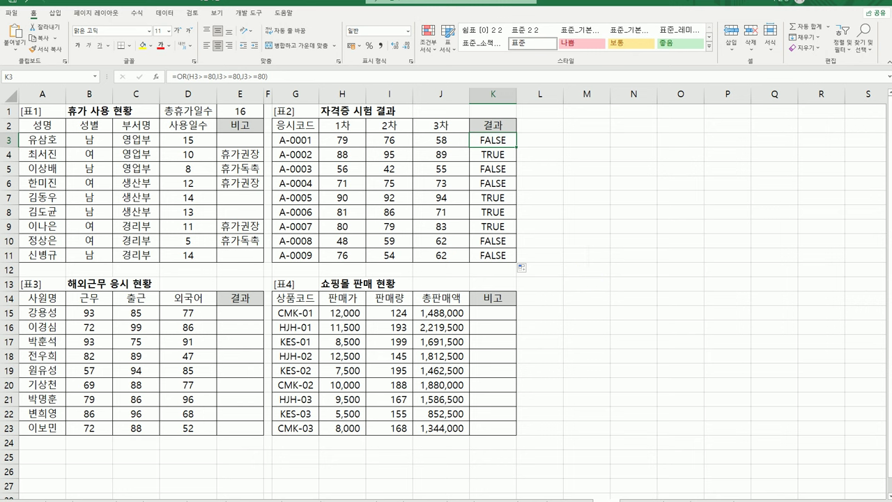
{"action": "double_click", "coordinate": [490, 142]}
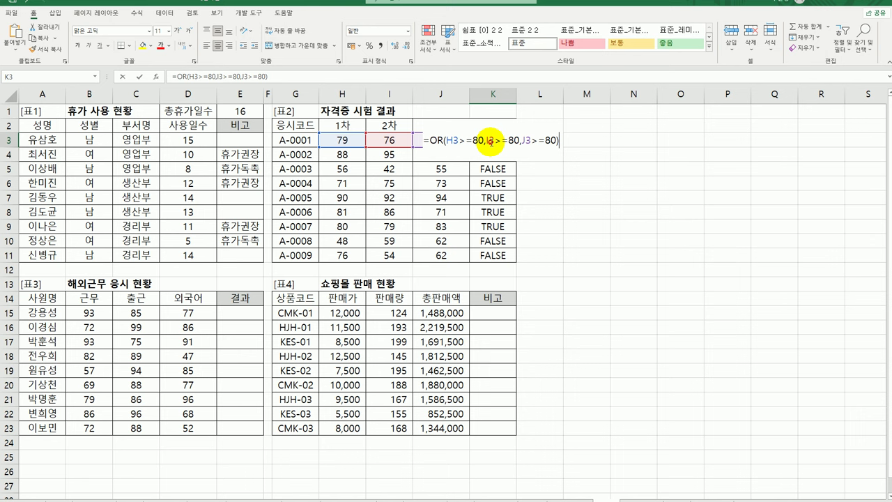
{"action": "left_click", "coordinate": [427, 140]}
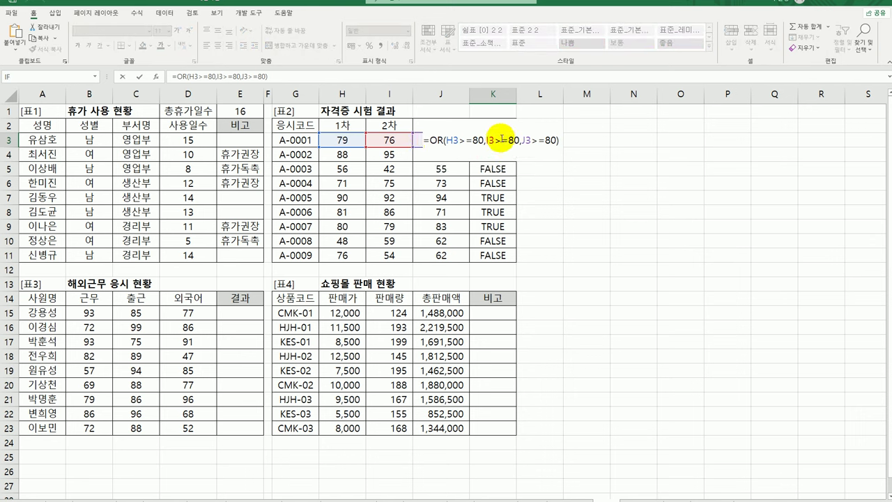
{"action": "type", "text": "i"}
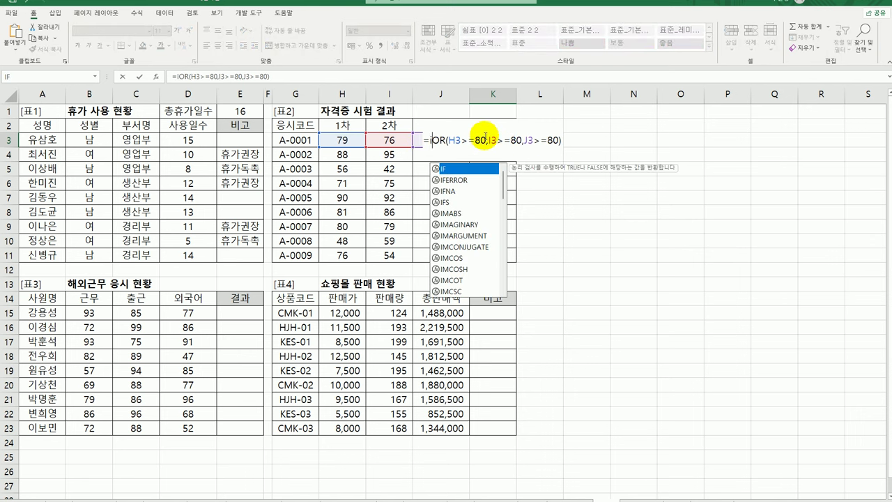
{"action": "double_click", "coordinate": [449, 167]}
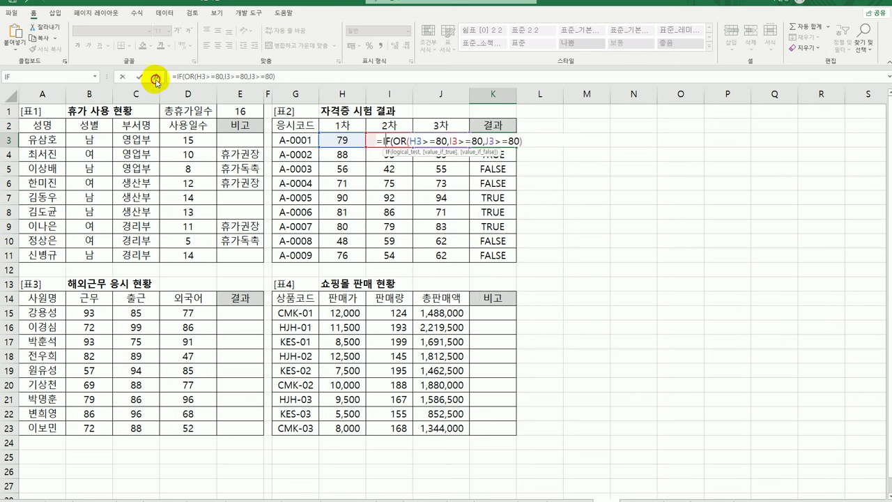
{"action": "left_click", "coordinate": [154, 78]}
{"action": "left_click", "coordinate": [516, 294]}
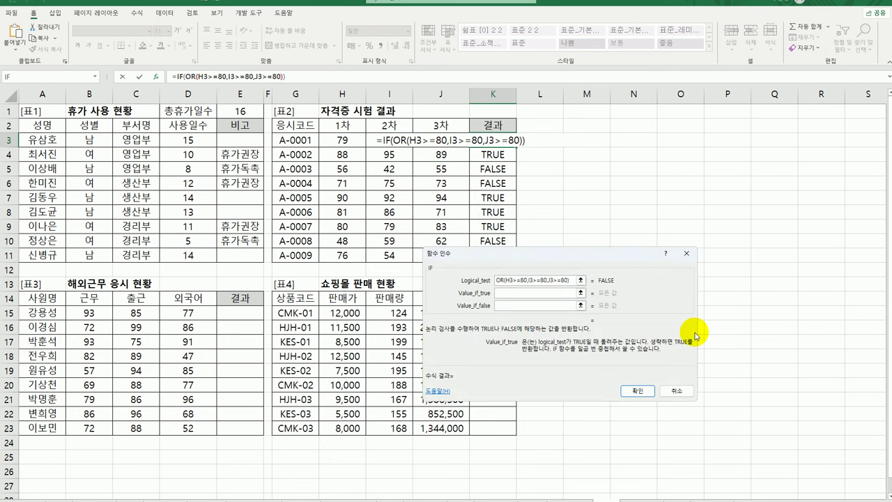
- Make the IF return "합격" if true and "불합격" if false, and fill the K3 formula down to K11
{"action": "type", "text": "합격"}
{"action": "key", "text": "Tab"}
{"action": "type", "text": "불합격"}
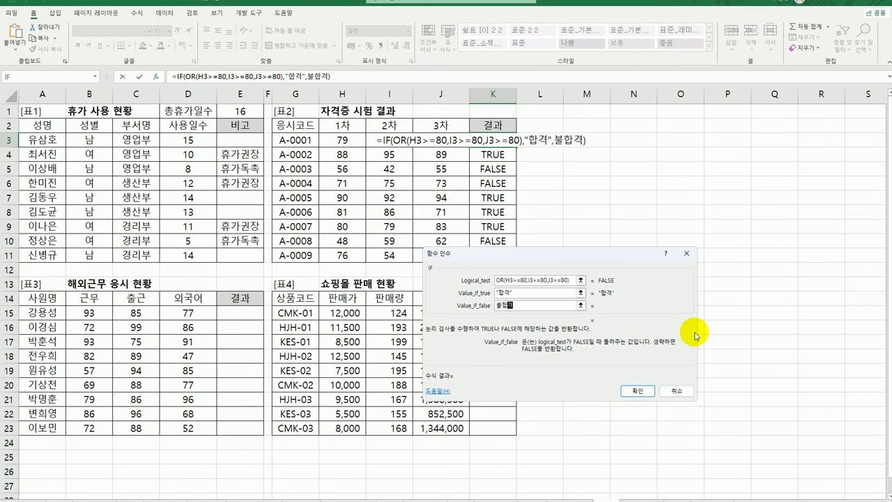
{"action": "key", "text": "Tab"}
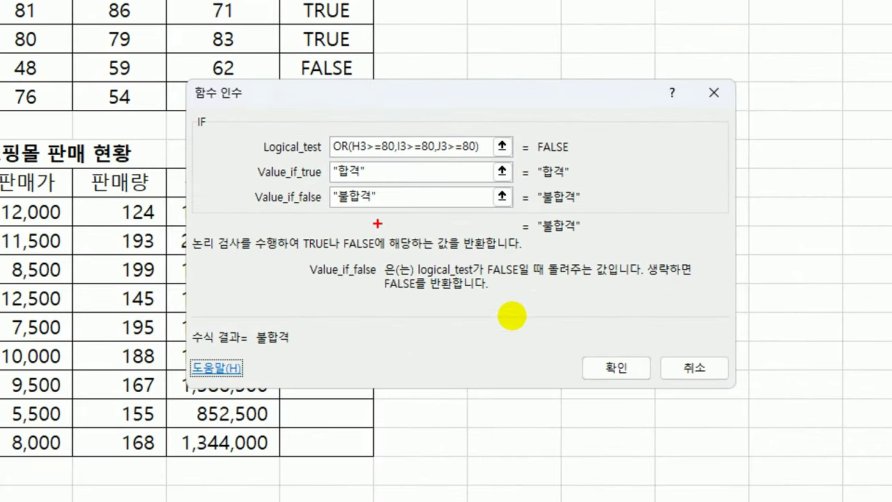
{"action": "left_click_drag", "start_coordinate": [331, 170], "coordinate": [327, 197]}
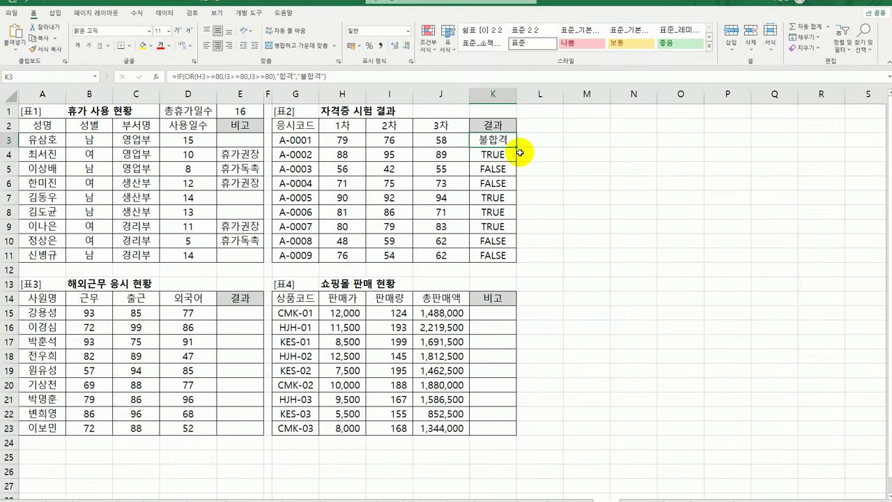
{"action": "left_click_drag", "start_coordinate": [514, 145], "coordinate": [512, 263]}
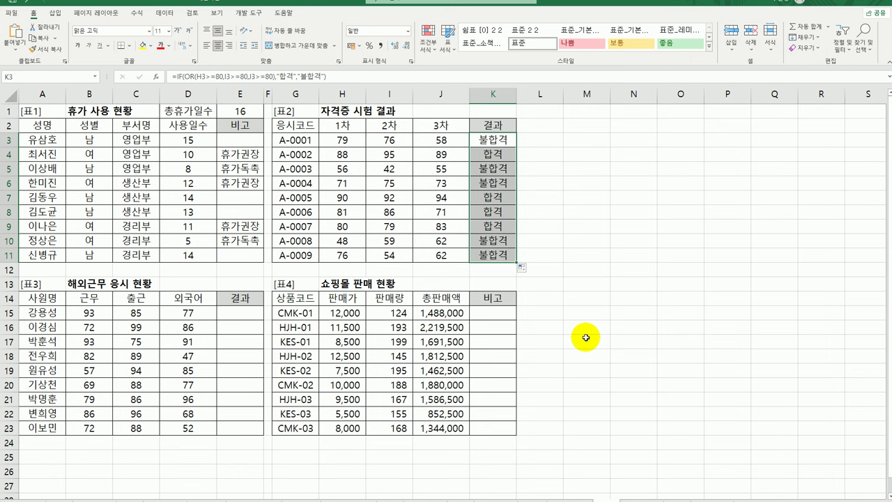
- Enter =OR(B15>=80,C15>=80) in E15 of the overseas work table and fill the formula down to E23
{"action": "left_click", "coordinate": [244, 315]}
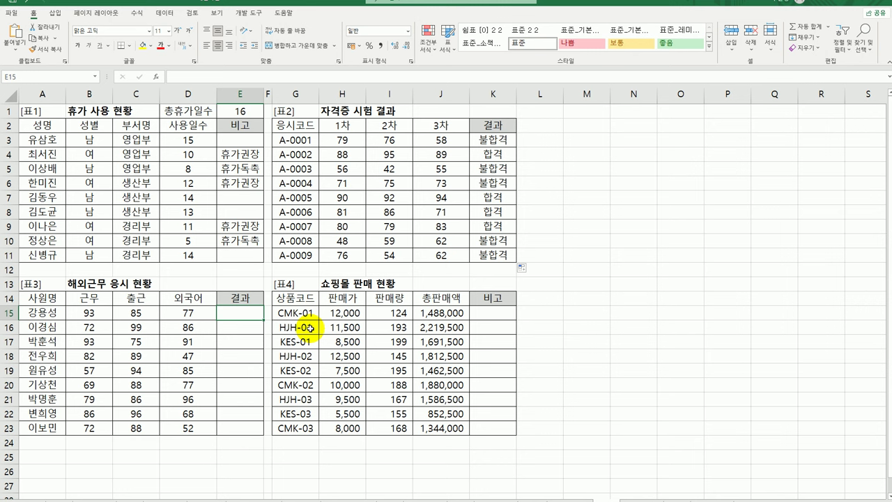
{"action": "type", "text": "=or("}
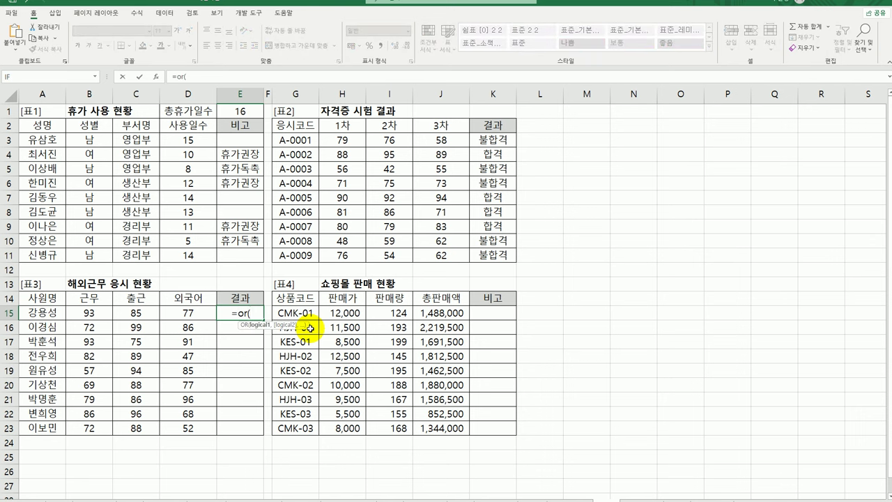
{"action": "left_click", "coordinate": [109, 309]}
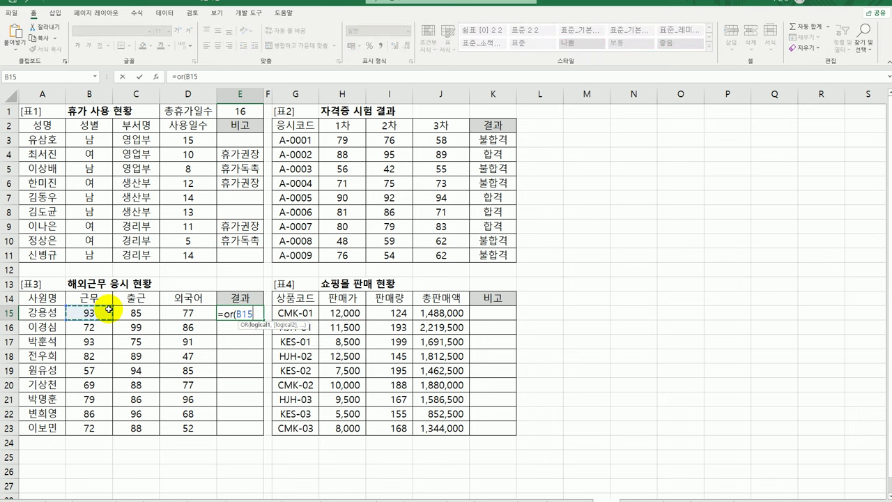
{"action": "type", "text": ">=80,"}
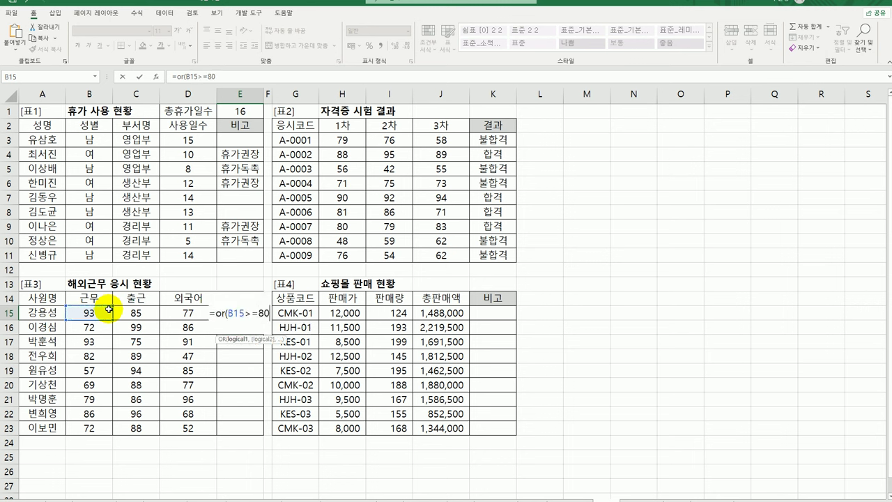
{"action": "key", "text": "Left"}
{"action": "key", "text": "Left"}
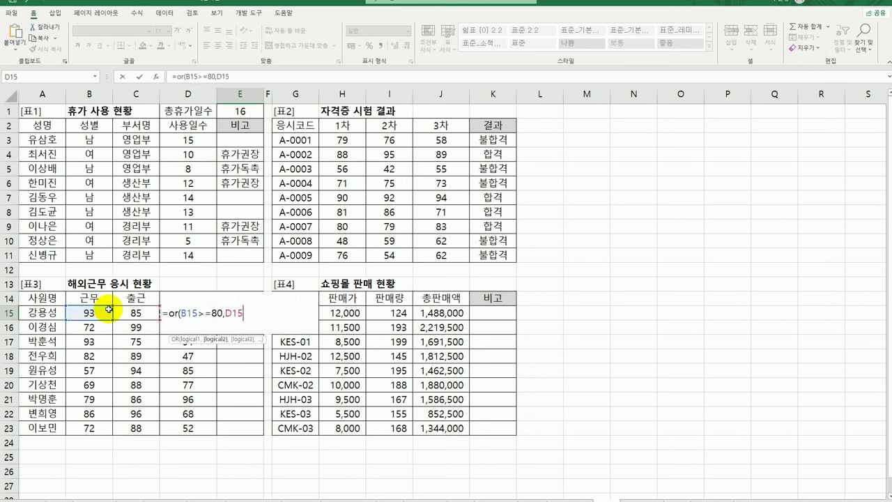
{"action": "type", "text": ">="}
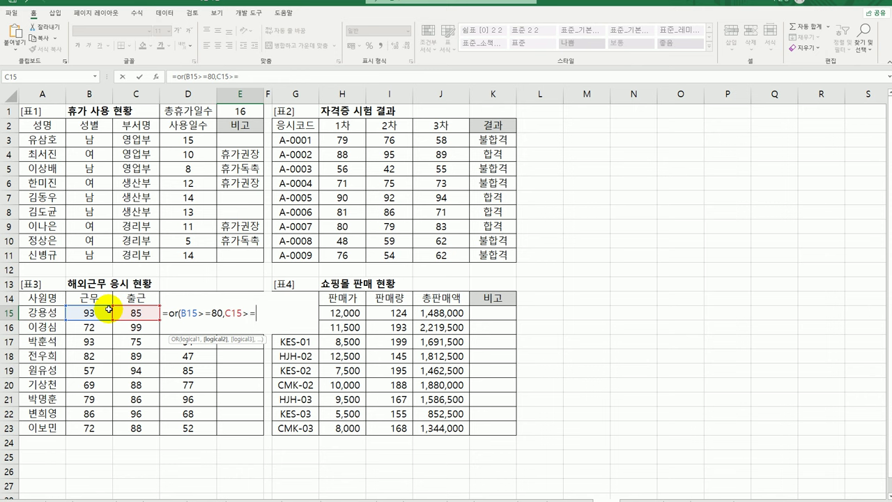
{"action": "type", "text": "80)"}
{"action": "key", "text": "Return"}
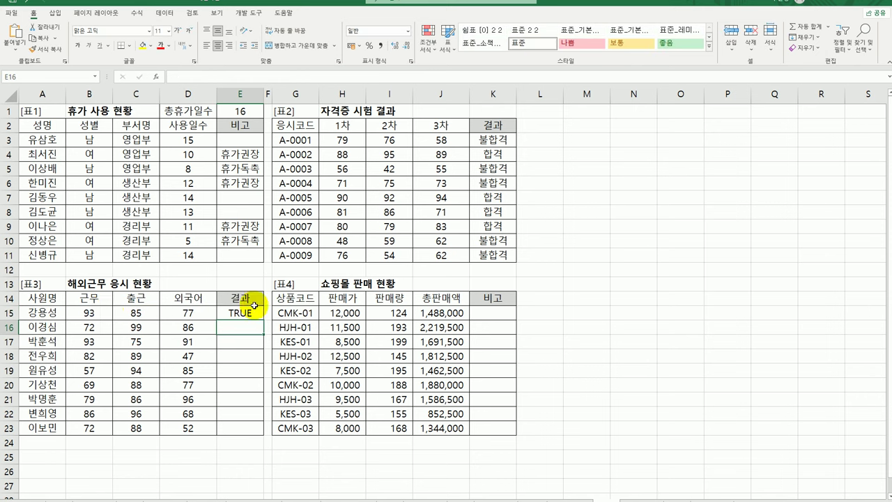
{"action": "left_click", "coordinate": [251, 312]}
{"action": "left_click_drag", "start_coordinate": [263, 319], "coordinate": [244, 433]}
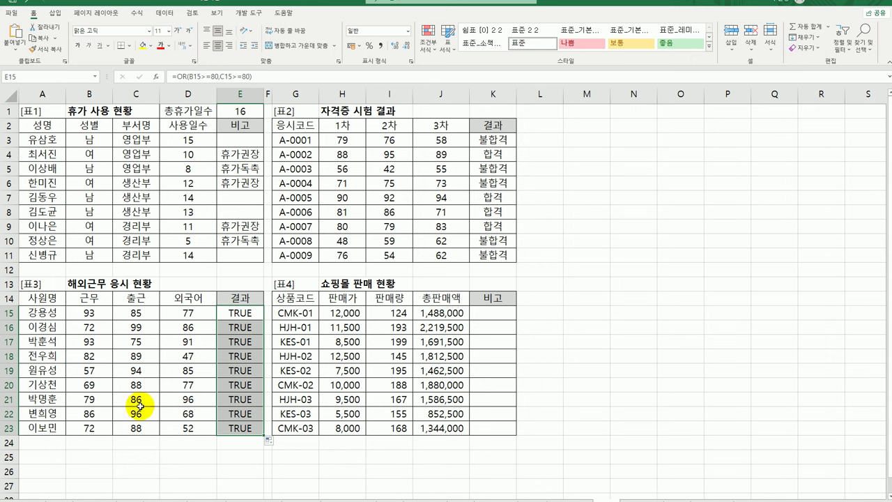
- Wrap the OR formula in E15 in an AND function as its first condition
{"action": "double_click", "coordinate": [246, 314]}
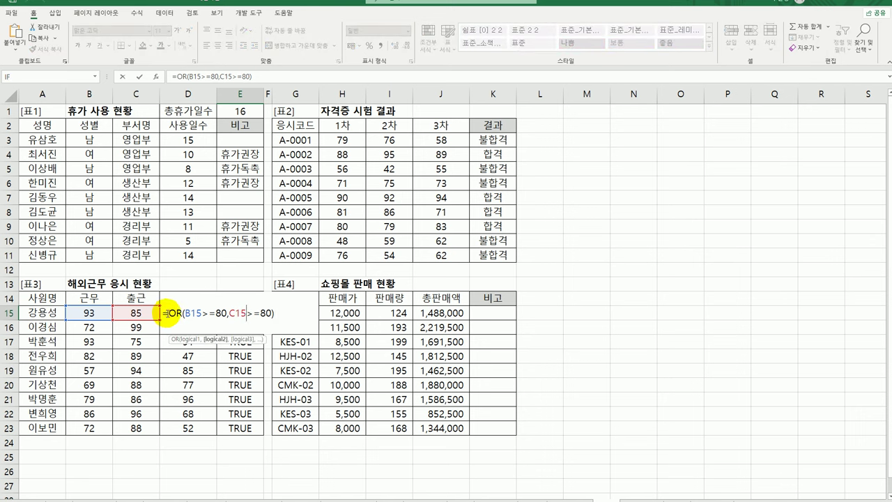
{"action": "type", "text": "a"}
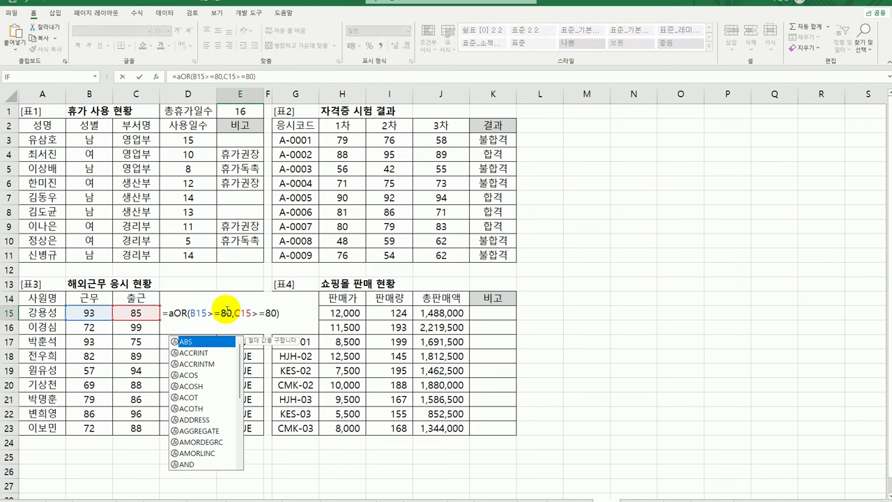
{"action": "type", "text": "nd"}
{"action": "key", "text": "Tab"}
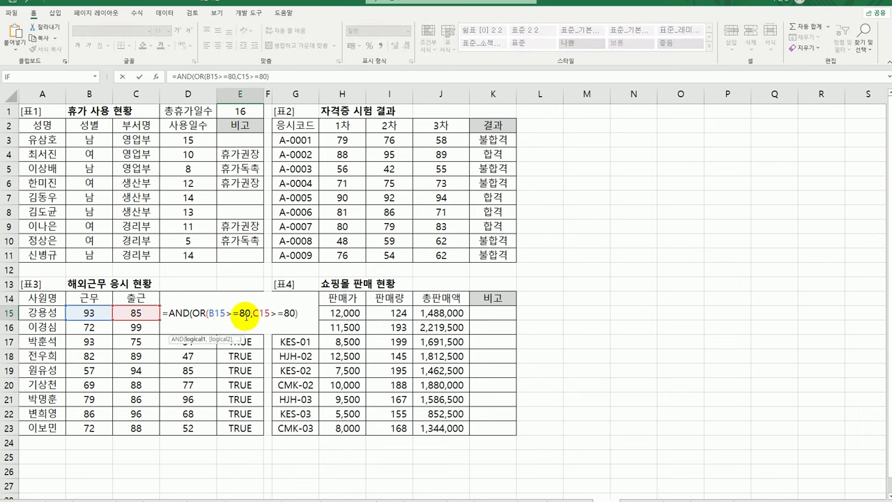
{"action": "left_click", "coordinate": [300, 314]}
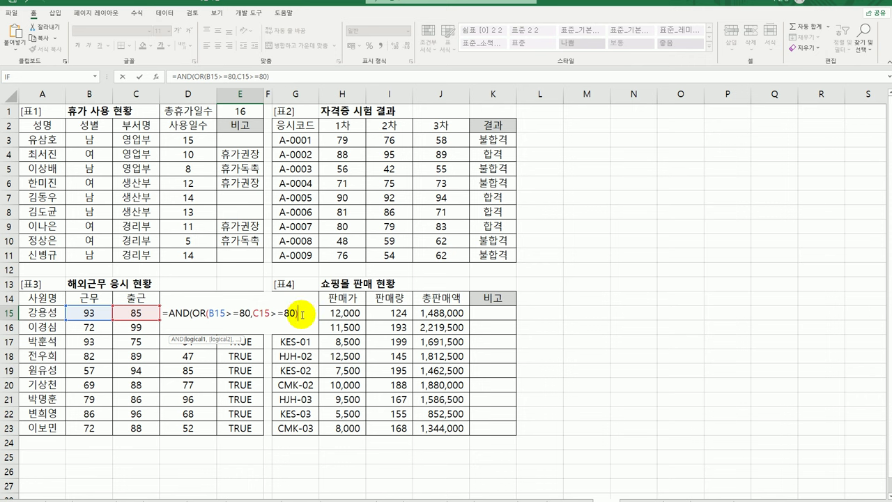
- Add D15>=90 as the second condition of the AND formula in E15 and fill the formula down to E23
{"action": "type", "text": "),"}
{"action": "left_click", "coordinate": [186, 353]}
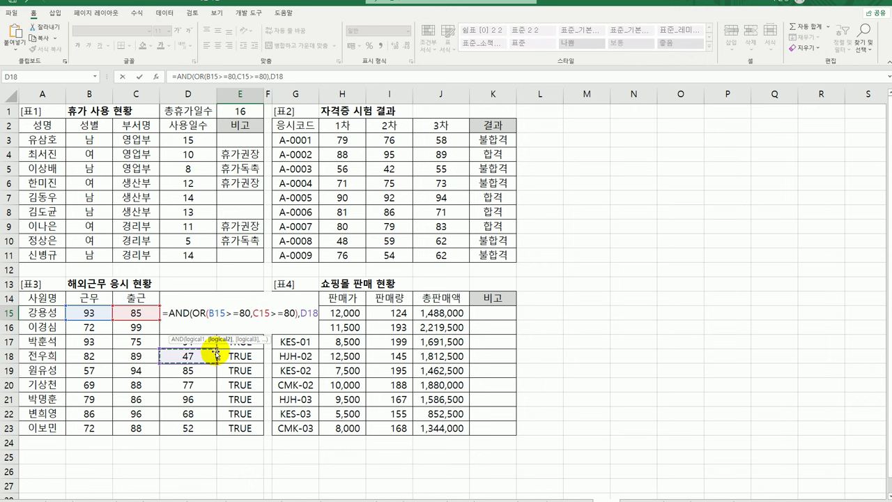
{"action": "key", "text": "Up"}
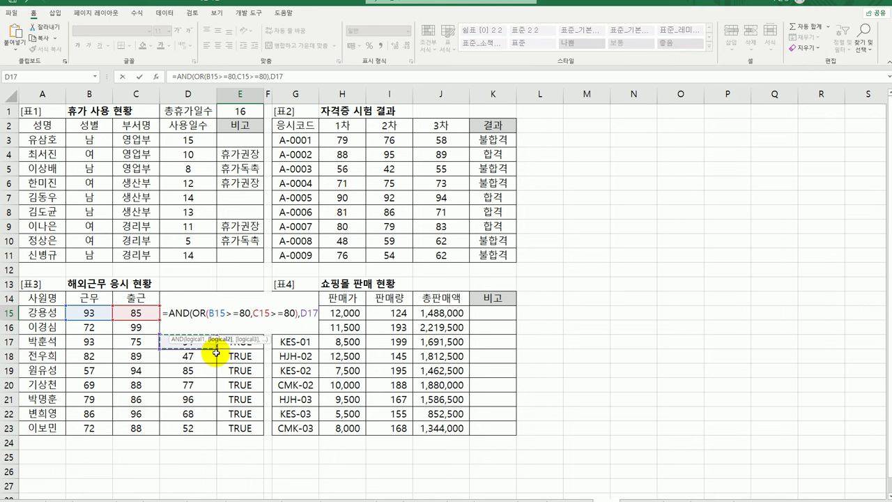
{"action": "key", "text": "Up"}
{"action": "key", "text": "Up"}
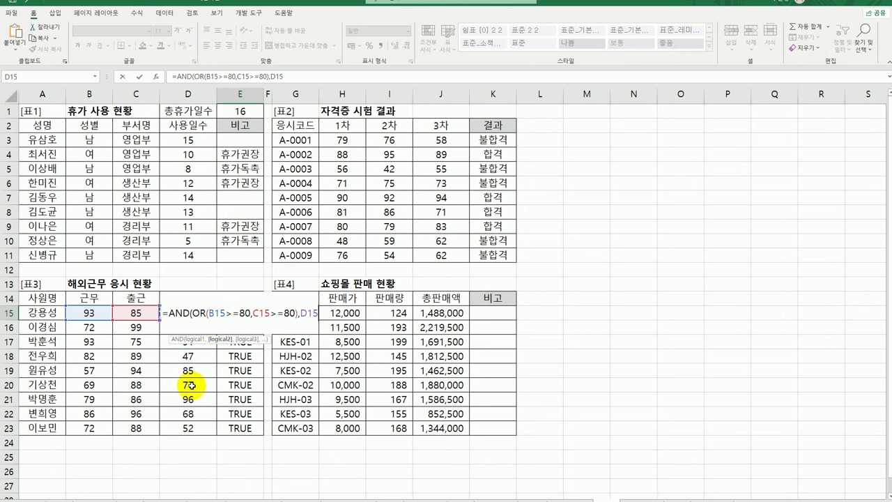
{"action": "type", "text": ">=90"}
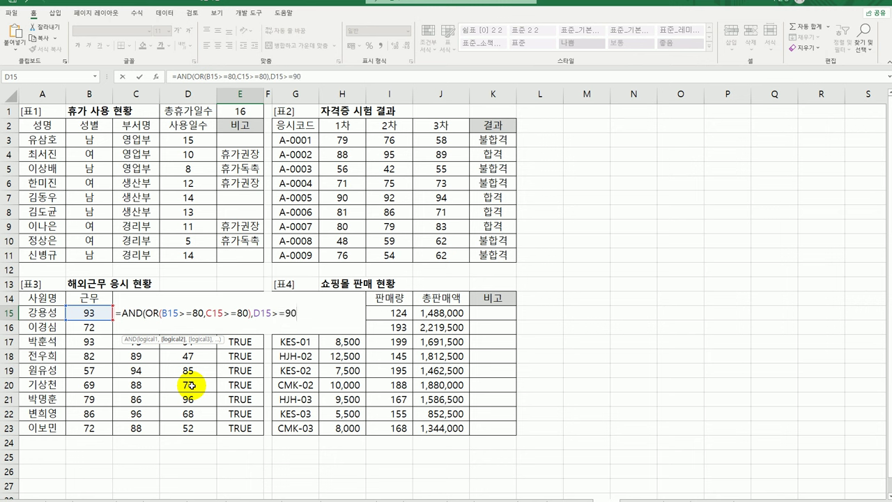
{"action": "type", "text": ")"}
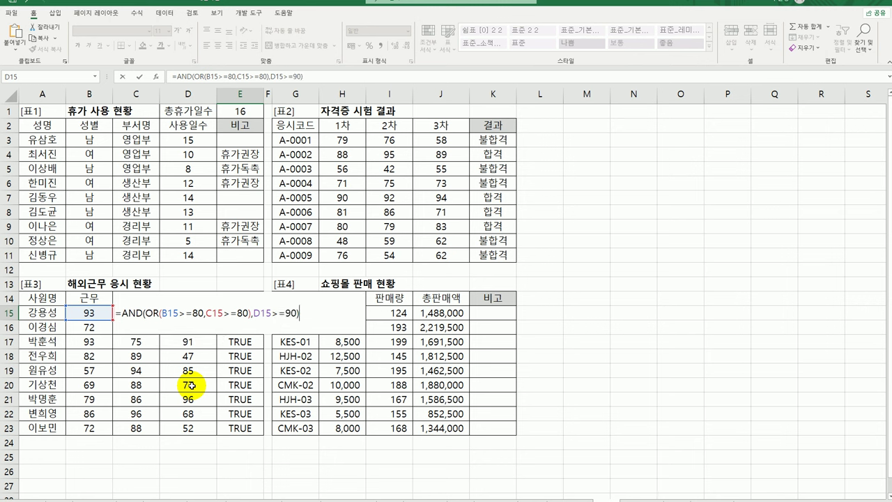
{"action": "key", "text": "Return"}
{"action": "left_click", "coordinate": [242, 315]}
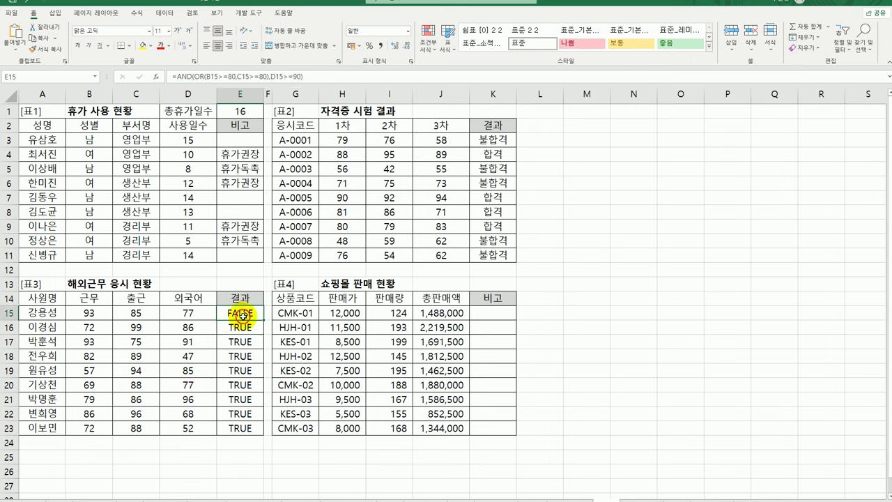
{"action": "left_click_drag", "start_coordinate": [263, 321], "coordinate": [248, 436]}
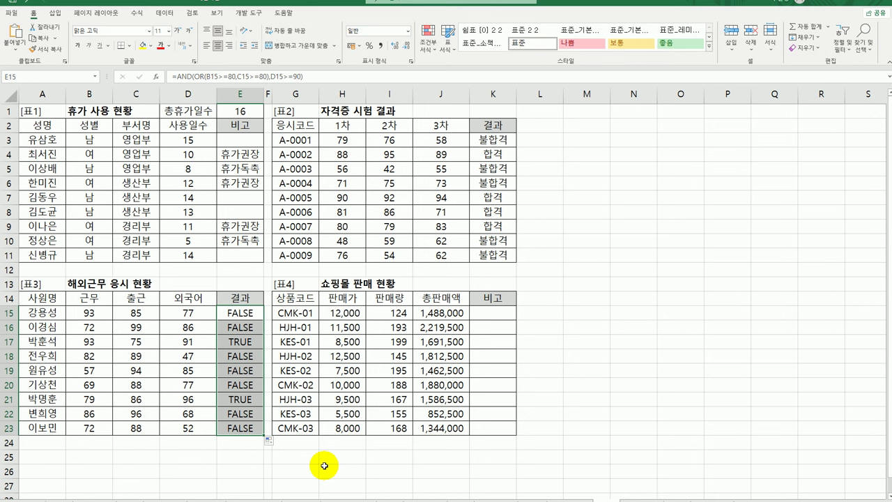
- Wrap the AND formula in E15 in an IF function as its logical test and open the IF function's arguments
{"action": "left_click", "coordinate": [249, 313]}
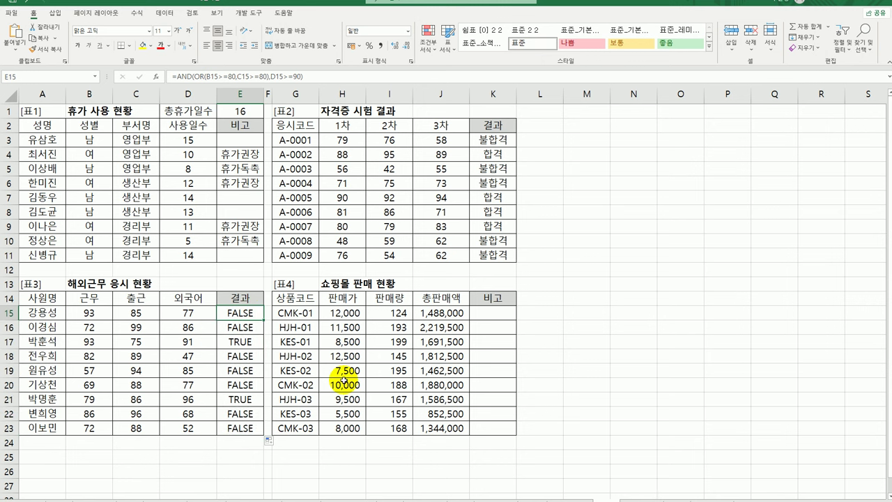
{"action": "double_click", "coordinate": [237, 314]}
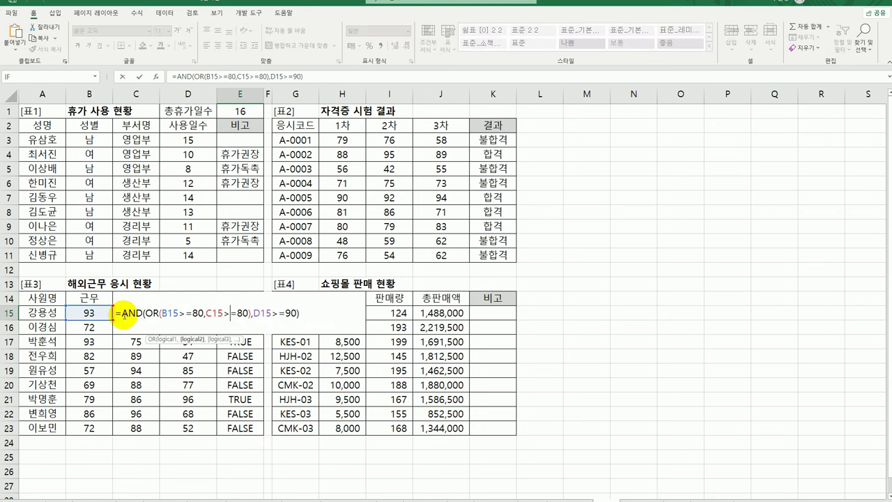
{"action": "left_click", "coordinate": [122, 314]}
{"action": "type", "text": "i"}
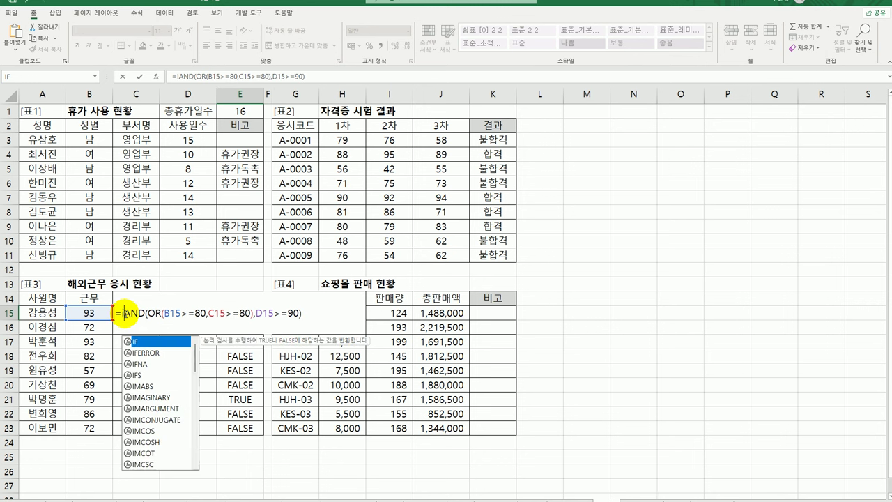
{"action": "type", "text": "f"}
{"action": "key", "text": "Tab"}
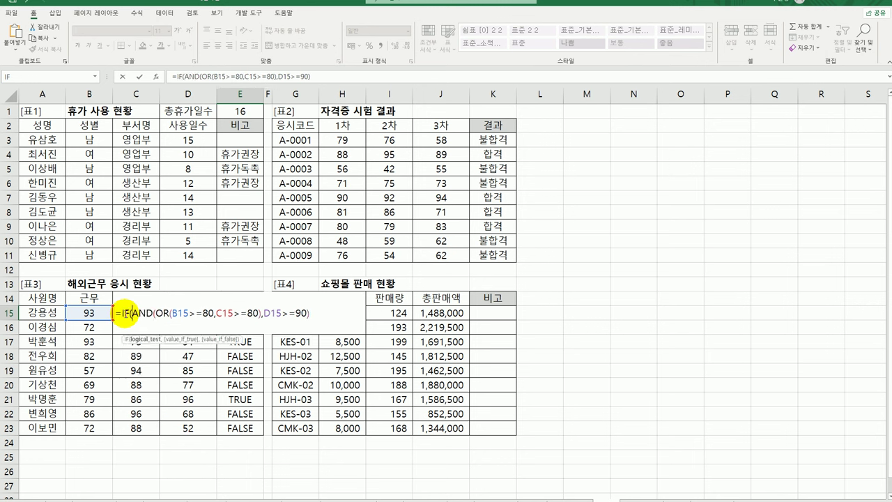
{"action": "left_click", "coordinate": [155, 76]}
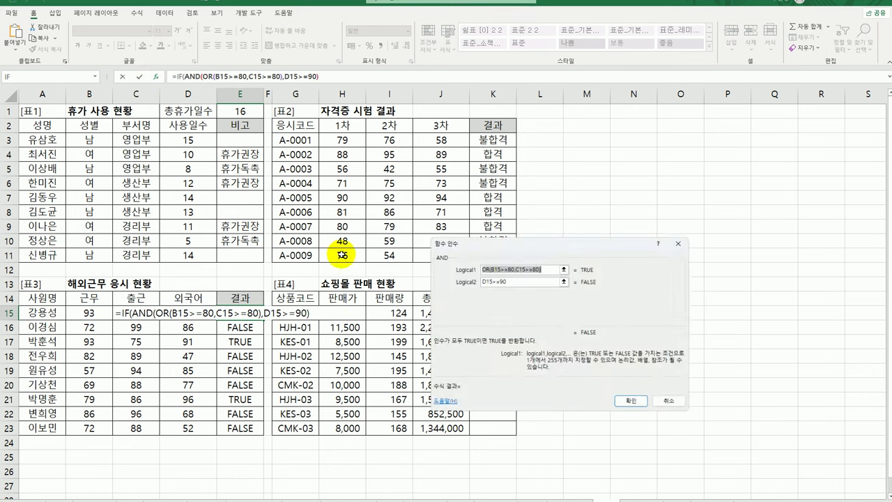
{"action": "left_click", "coordinate": [177, 76]}
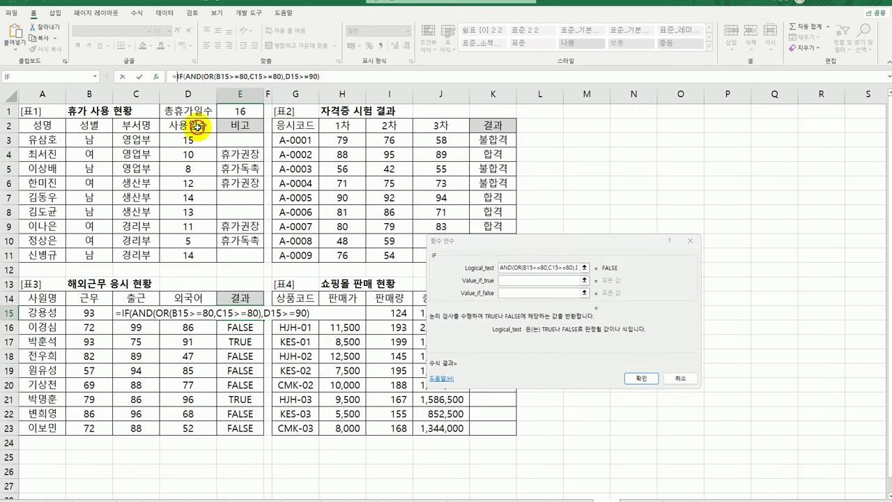
- Make the IF return "해외근무" if true and "국내근무" if false, and fill the E15 formula down to E23
{"action": "left_click", "coordinate": [519, 283]}
{"action": "type", "text": "해외근무"}
{"action": "key", "text": "Tab"}
{"action": "type", "text": "구낸근무"}
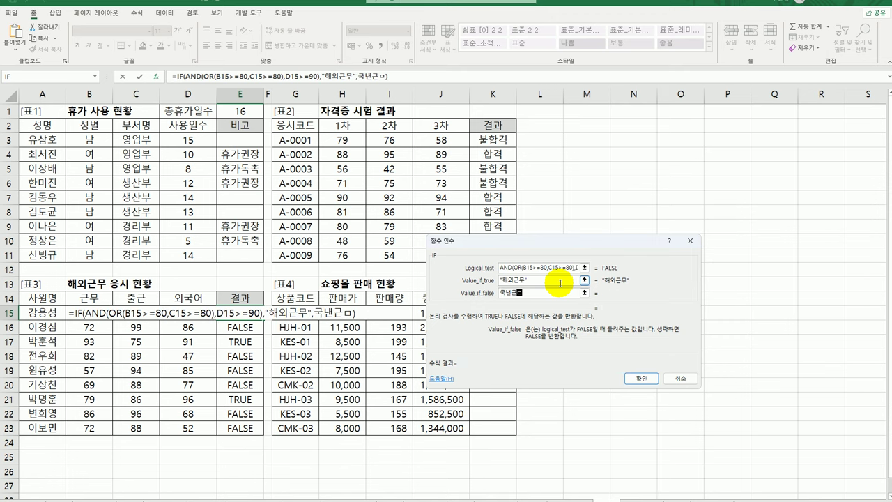
{"action": "key", "text": "Tab"}
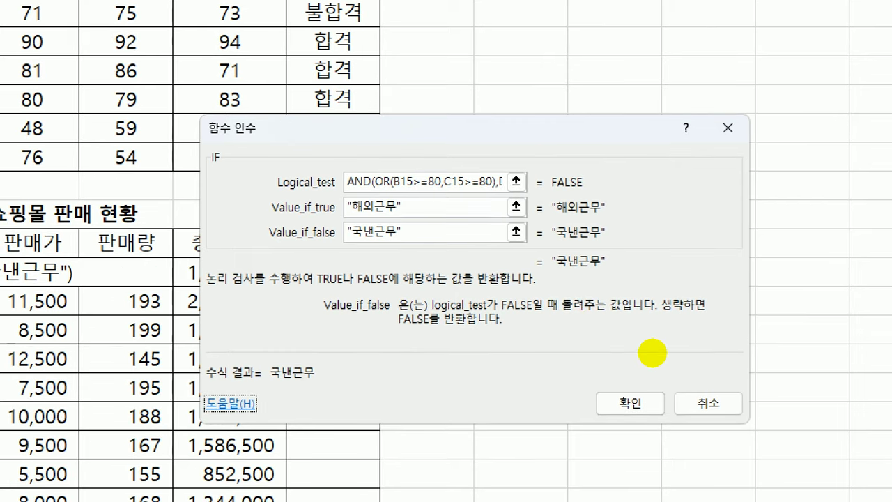
{"action": "left_click_drag", "start_coordinate": [338, 198], "coordinate": [514, 196]}
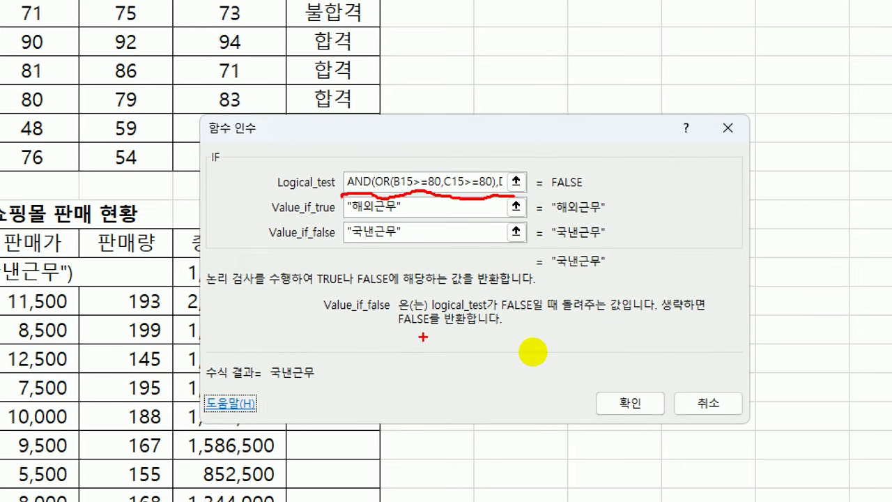
{"action": "mouse_move", "coordinate": [336, 220]}
{"action": "left_mouse_down"}
{"action": "mouse_move", "coordinate": [346, 207]}
{"action": "mouse_move", "coordinate": [353, 240]}
{"action": "left_mouse_up"}
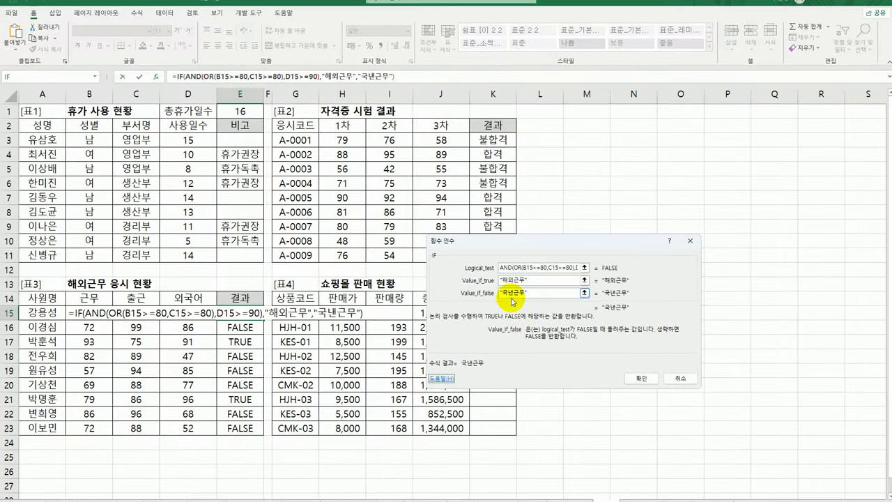
{"action": "left_click", "coordinate": [512, 298]}
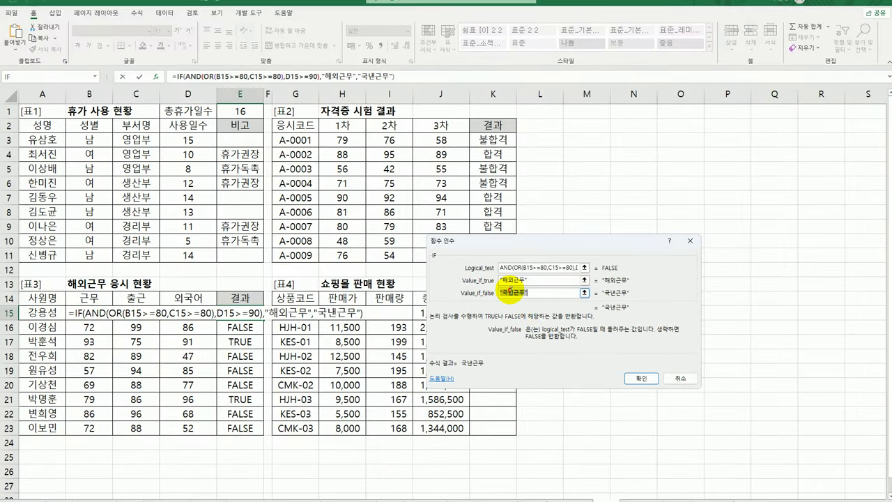
{"action": "type", "text": "내"}
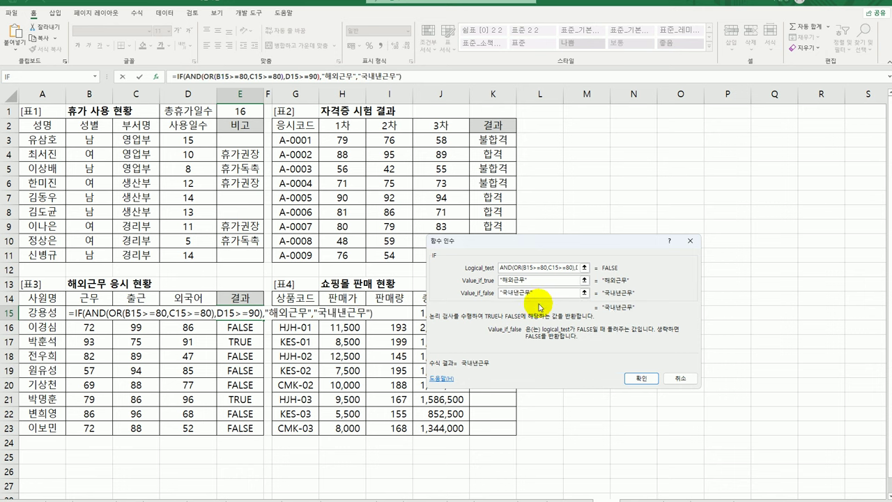
{"action": "key", "text": "Delete"}
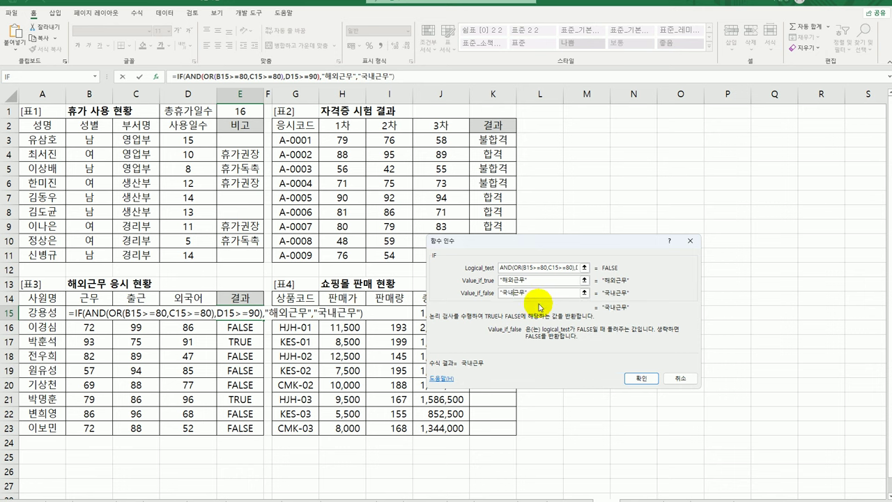
{"action": "left_click", "coordinate": [640, 377]}
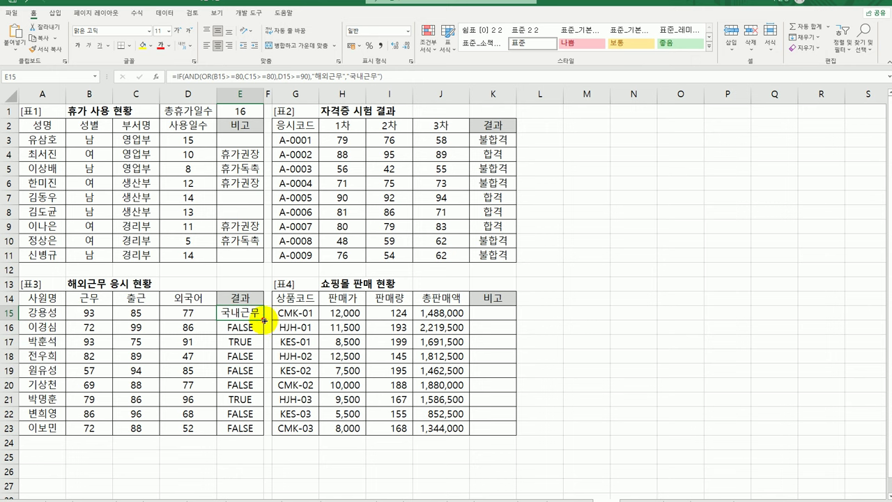
{"action": "left_click_drag", "start_coordinate": [263, 319], "coordinate": [250, 435]}
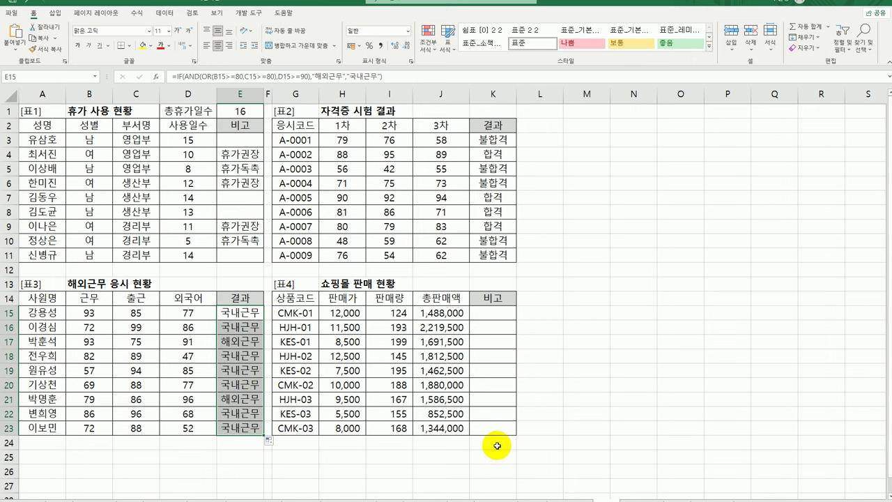
- Enter a MEDIAN formula in K15 over the total sales amounts with the absolute range $J$15:$J$23
{"action": "left_click", "coordinate": [505, 312]}
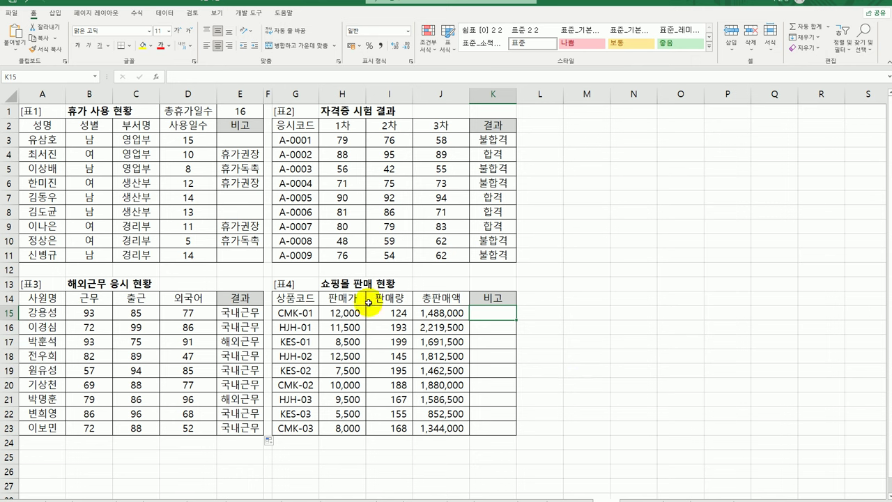
{"action": "left_click", "coordinate": [391, 315]}
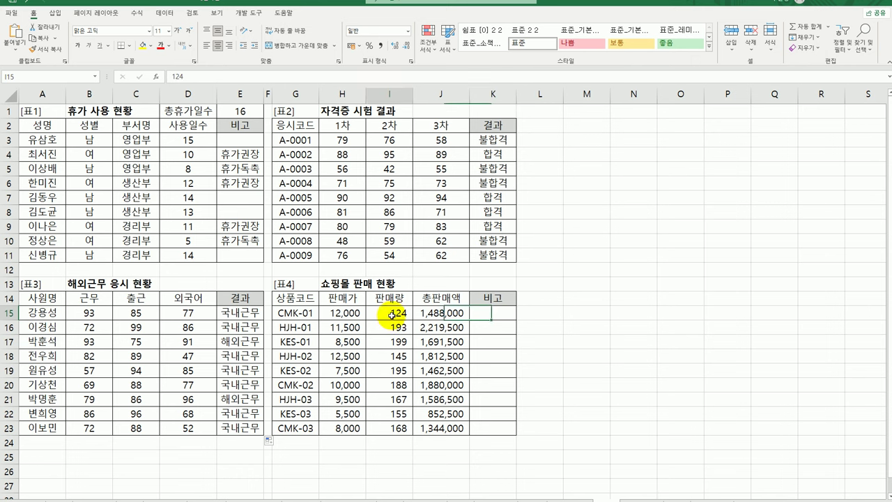
{"action": "left_click", "coordinate": [449, 311]}
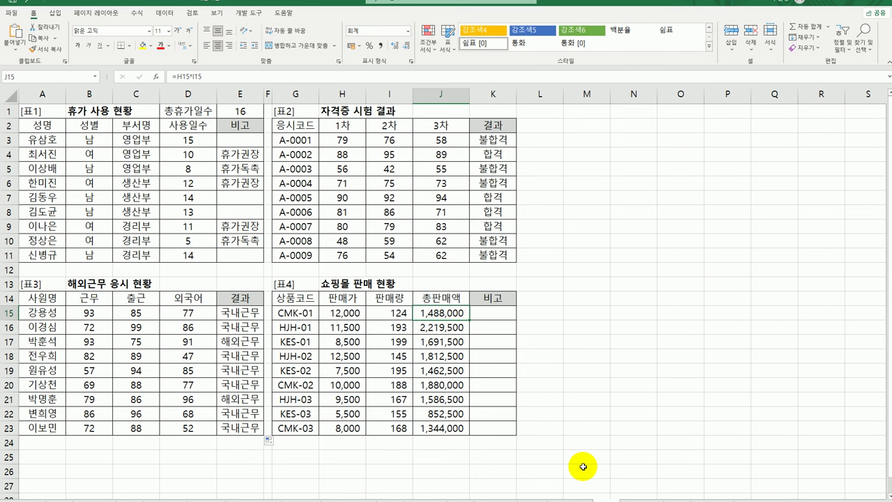
{"action": "left_click", "coordinate": [496, 312]}
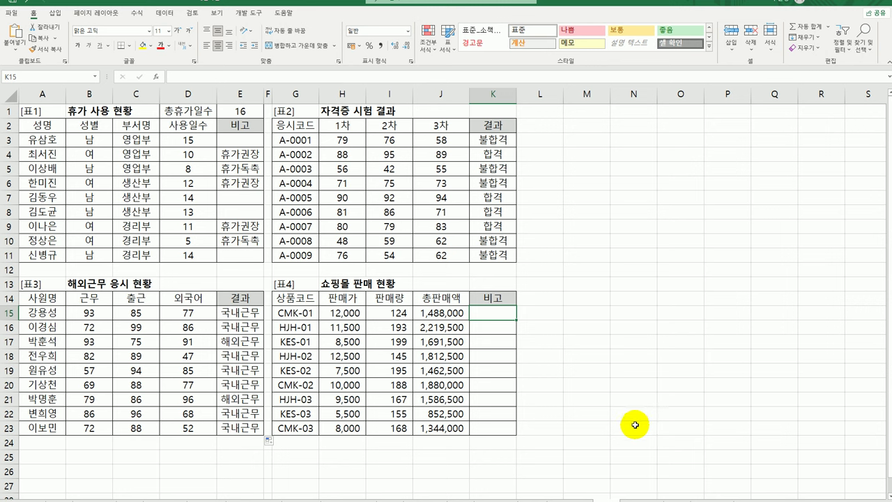
{"action": "type", "text": "=me"}
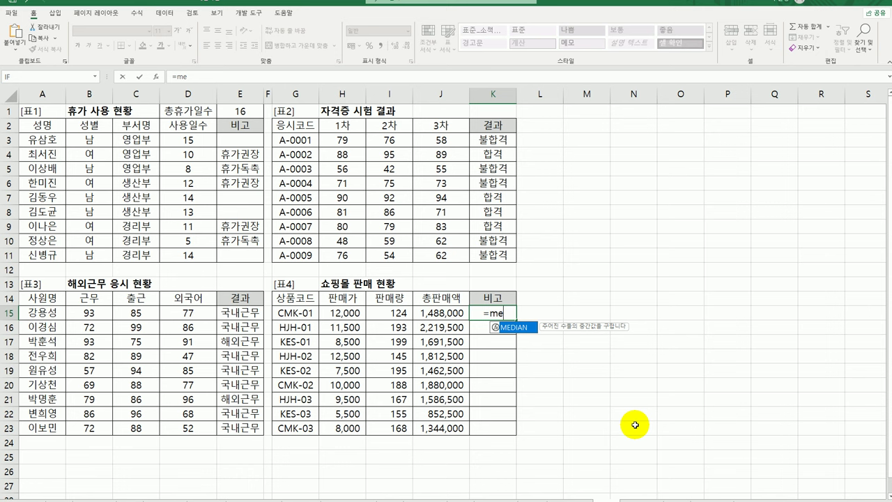
{"action": "double_click", "coordinate": [524, 327]}
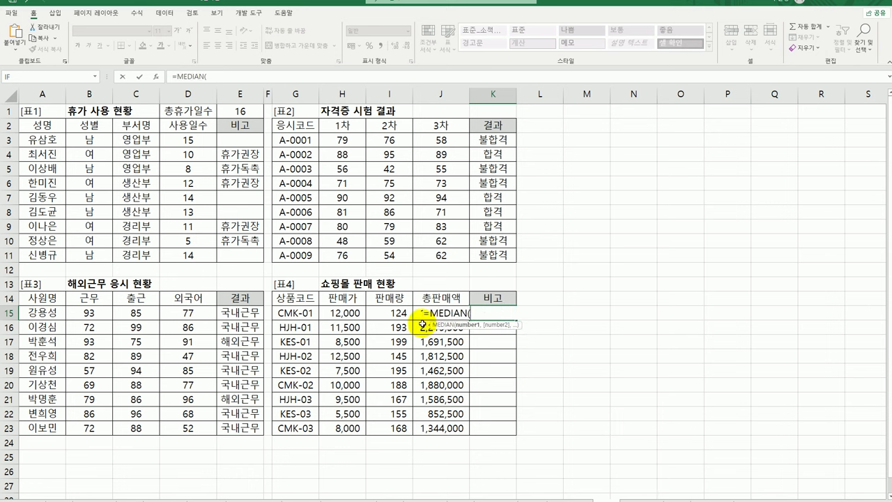
{"action": "left_click_drag", "start_coordinate": [421, 314], "coordinate": [420, 427]}
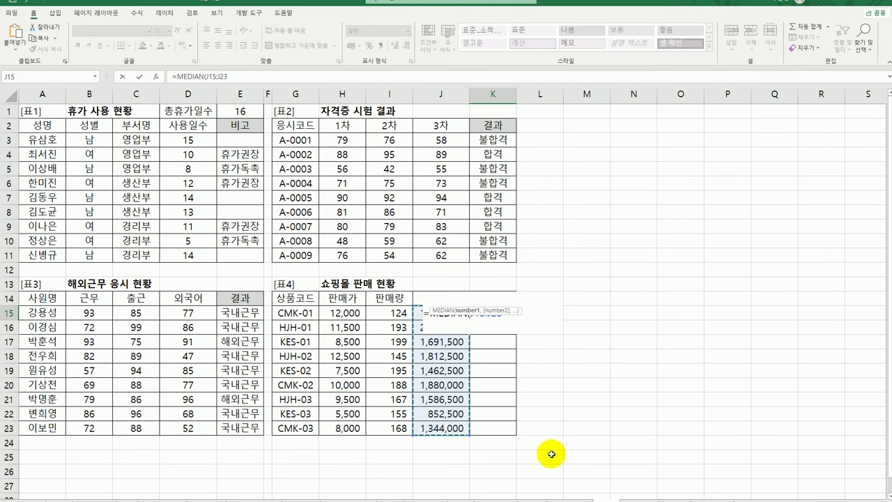
{"action": "key", "text": "F4"}
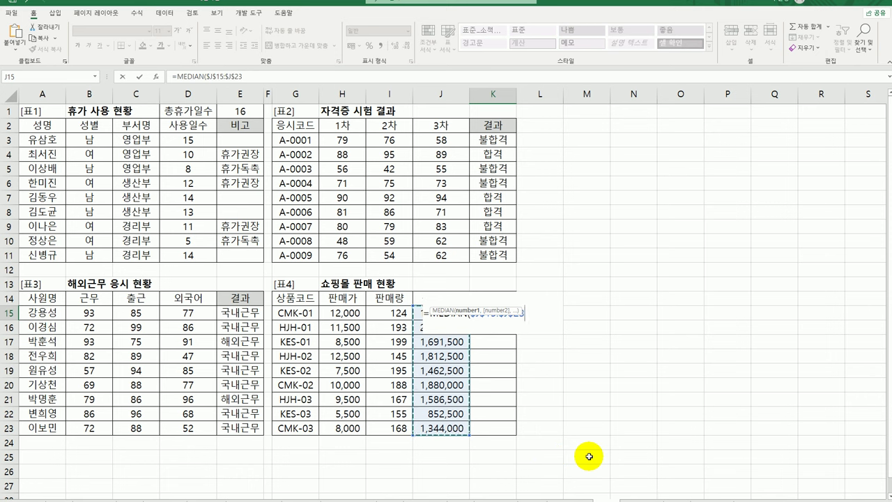
{"action": "type", "text": ")"}
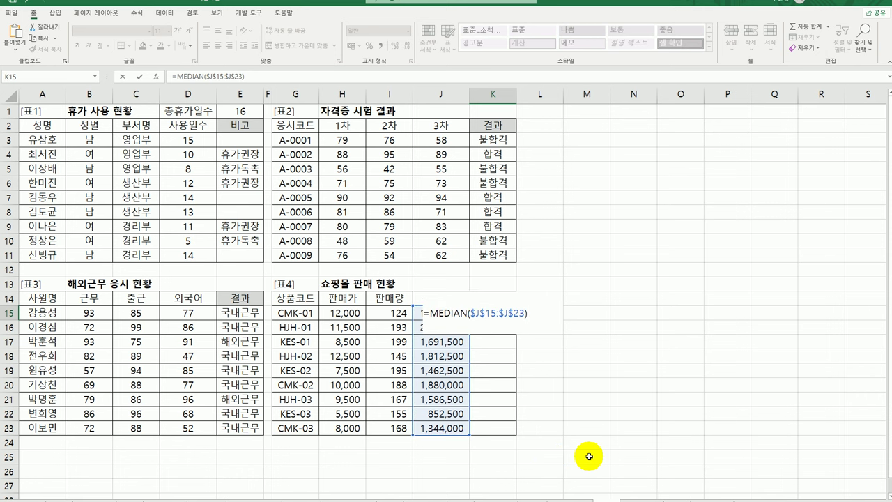
{"action": "key", "text": "Return"}
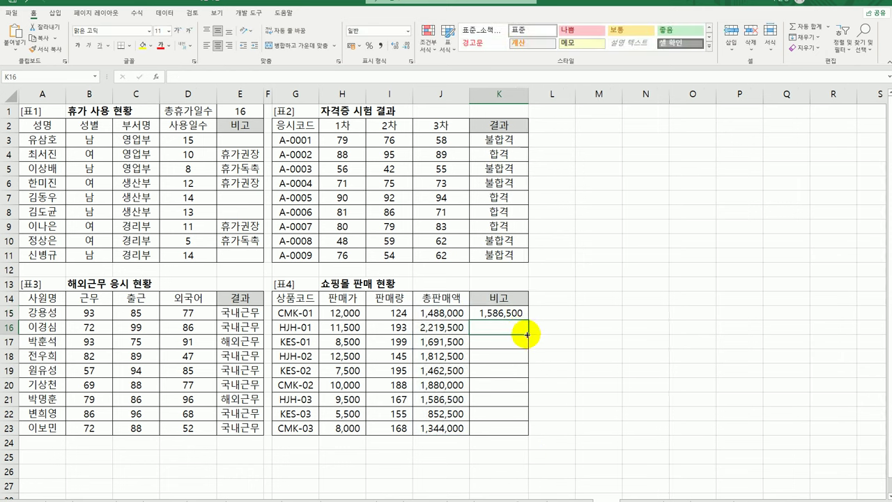
{"action": "left_click", "coordinate": [524, 315]}
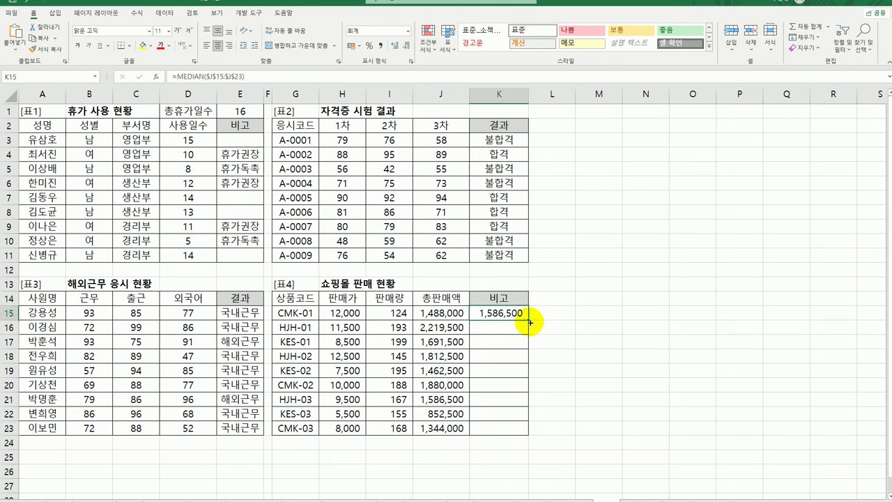
{"action": "left_click_drag", "start_coordinate": [529, 320], "coordinate": [528, 435]}
{"action": "left_click", "coordinate": [578, 438]}
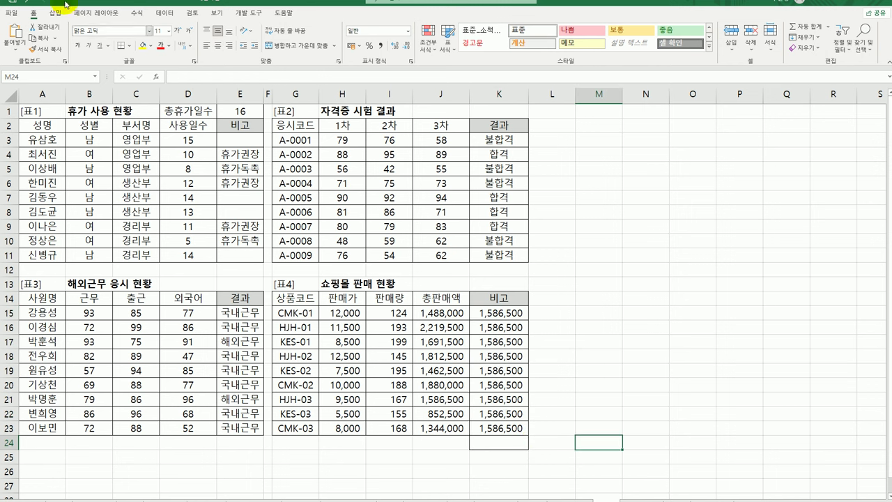
{"action": "left_click", "coordinate": [25, 3]}
{"action": "left_click", "coordinate": [25, 3]}
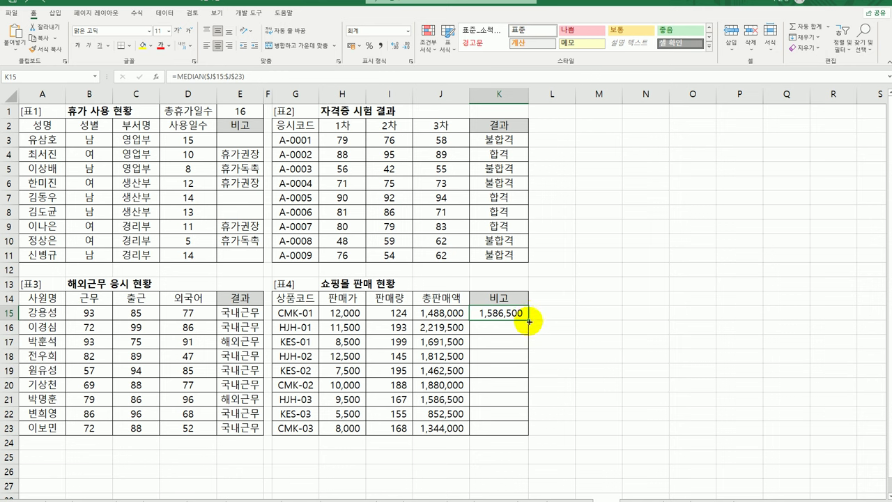
- Fill the MEDIAN formula in K15 down to K23
{"action": "left_click_drag", "start_coordinate": [529, 317], "coordinate": [523, 438]}
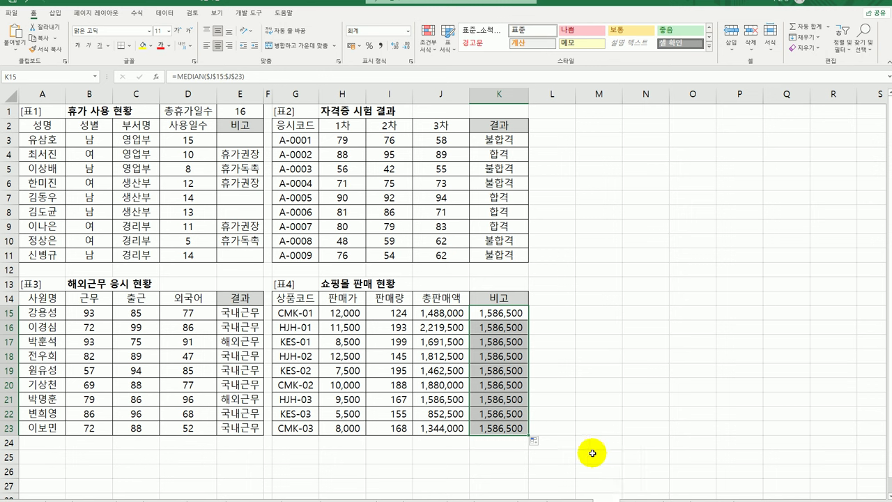
{"action": "left_click", "coordinate": [385, 317]}
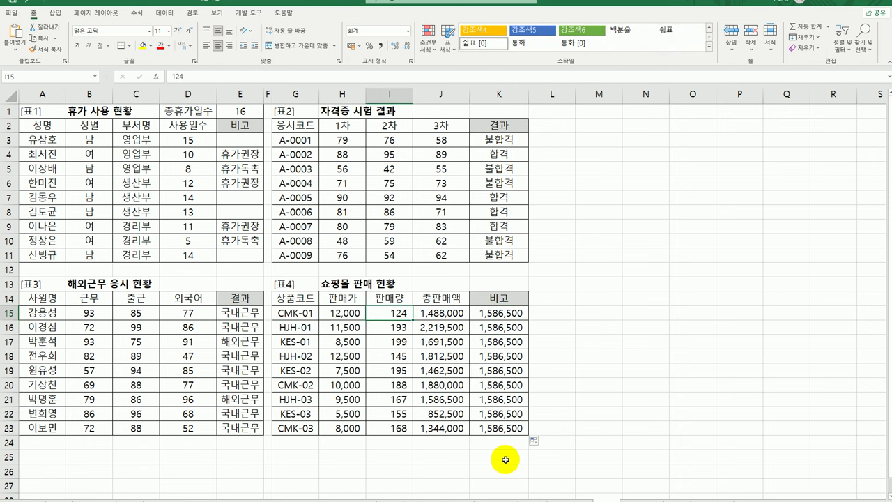
{"action": "left_click", "coordinate": [453, 313]}
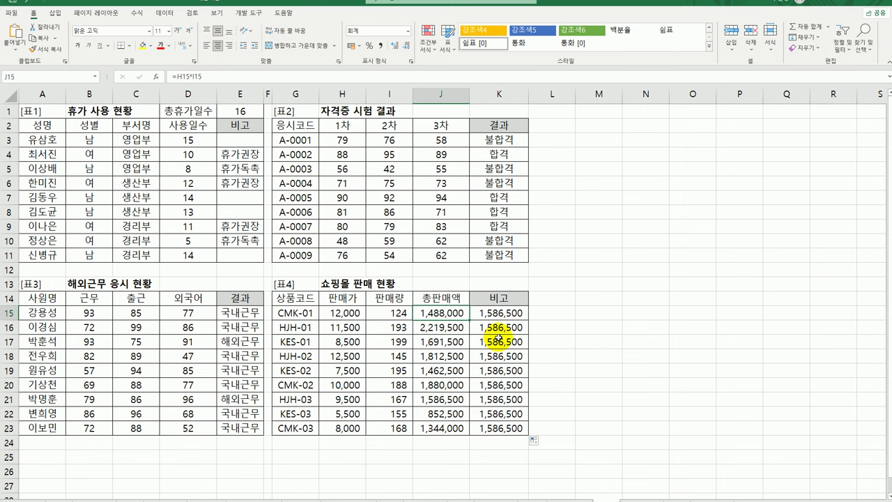
- Insert an AND function before MEDIAN in the K15 formula, with I15>=150 as its first condition
{"action": "double_click", "coordinate": [509, 312]}
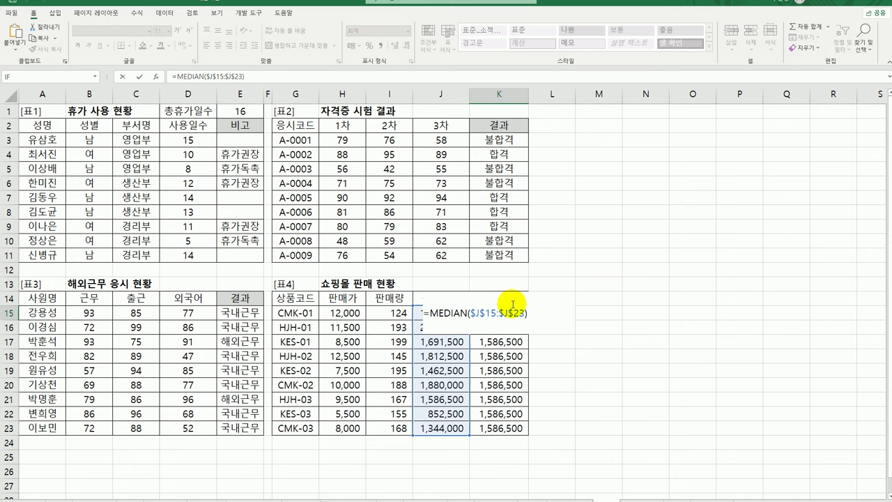
{"action": "key", "text": "Right"}
{"action": "type", "text": "and("}
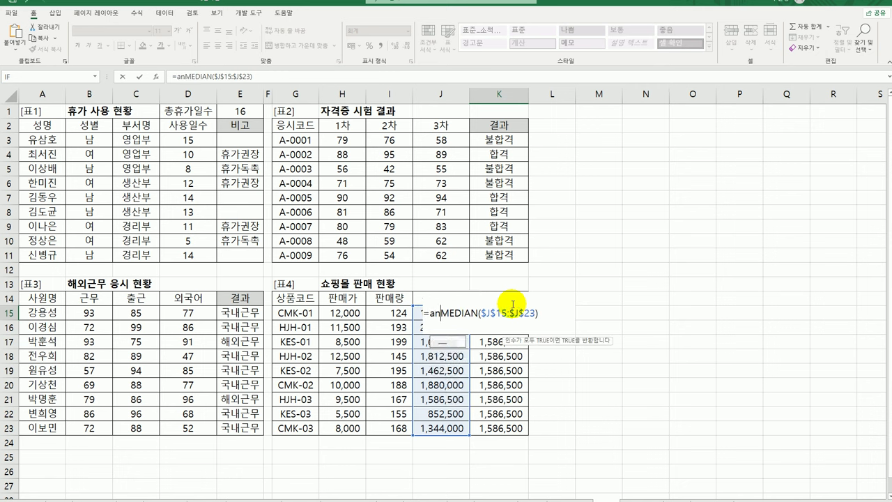
{"action": "left_click", "coordinate": [396, 313]}
{"action": "type", "text": ">=1"}
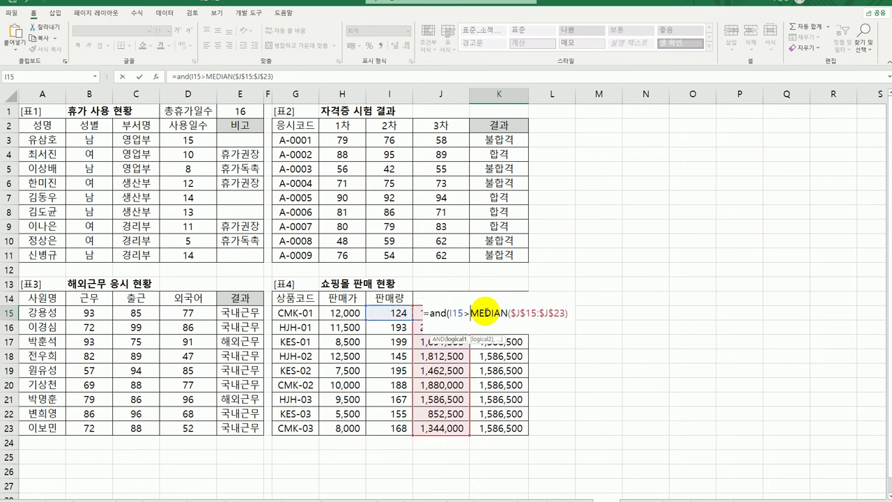
{"action": "type", "text": "50"}
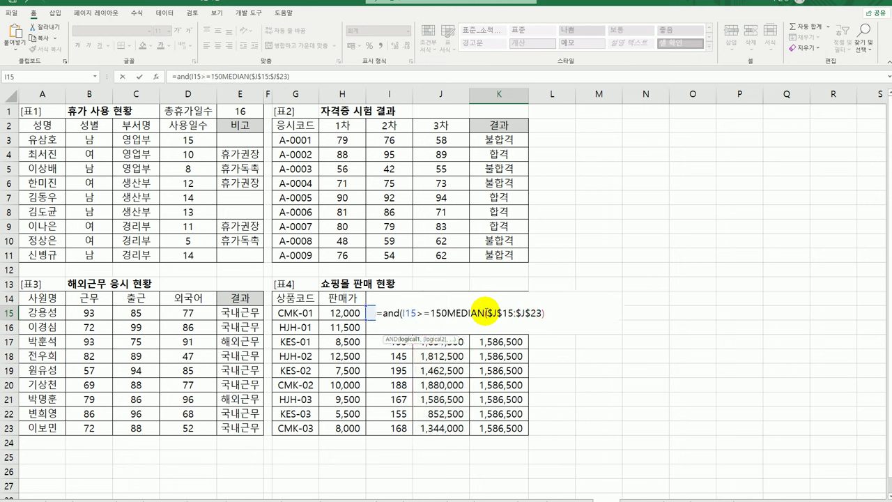
{"action": "type", "text": ","}
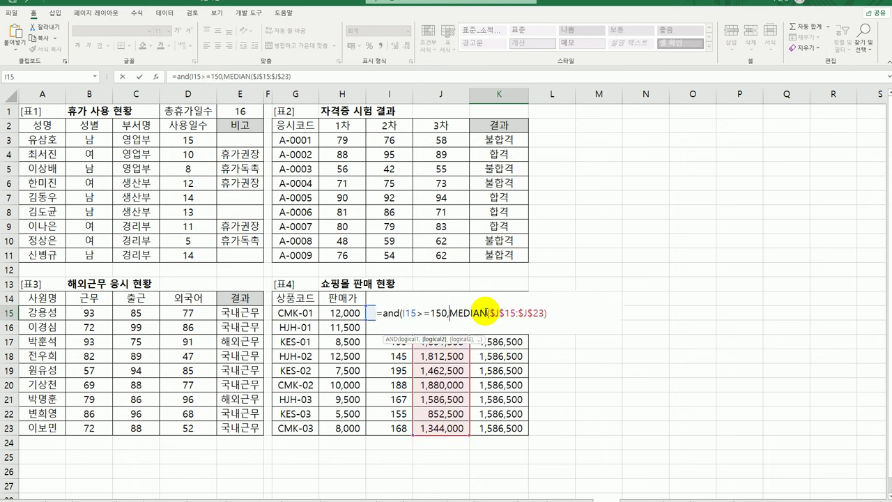
- Make J15>=MEDIAN($J$15:$J$23) the second condition of the AND formula in K15 and fill the formula down to K23
{"action": "type", "text": "j15>="}
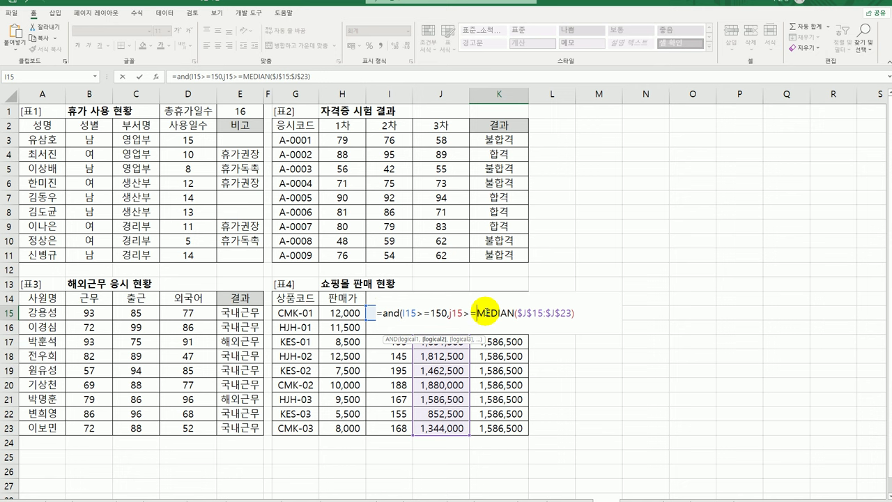
{"action": "type", "text": ")"}
{"action": "key", "text": "Return"}
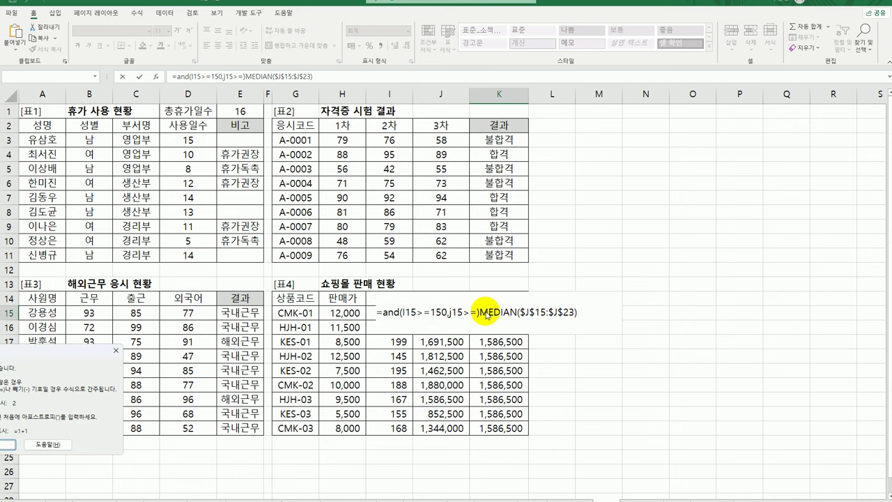
{"action": "left_click", "coordinate": [7, 444]}
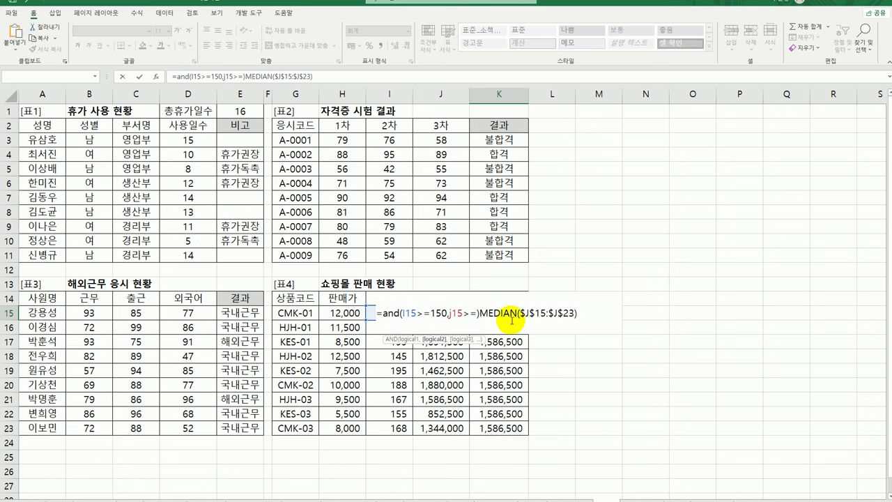
{"action": "key", "text": "BackSpace"}
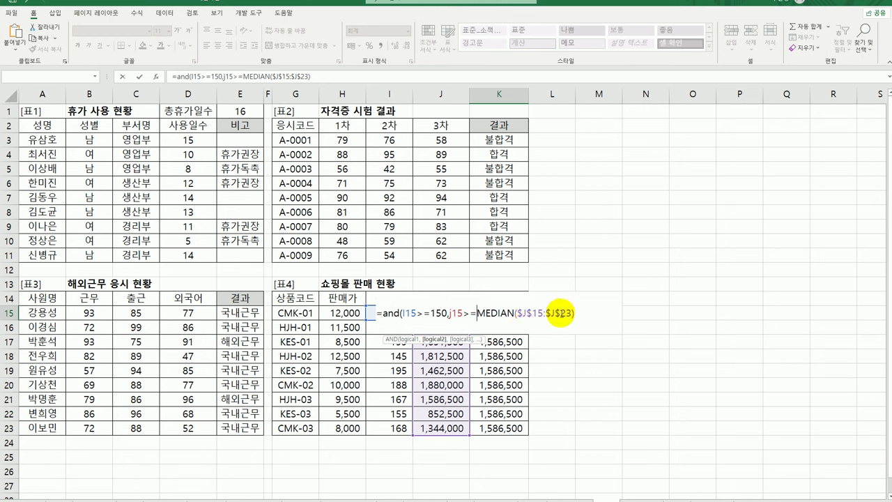
{"action": "type", "text": ")"}
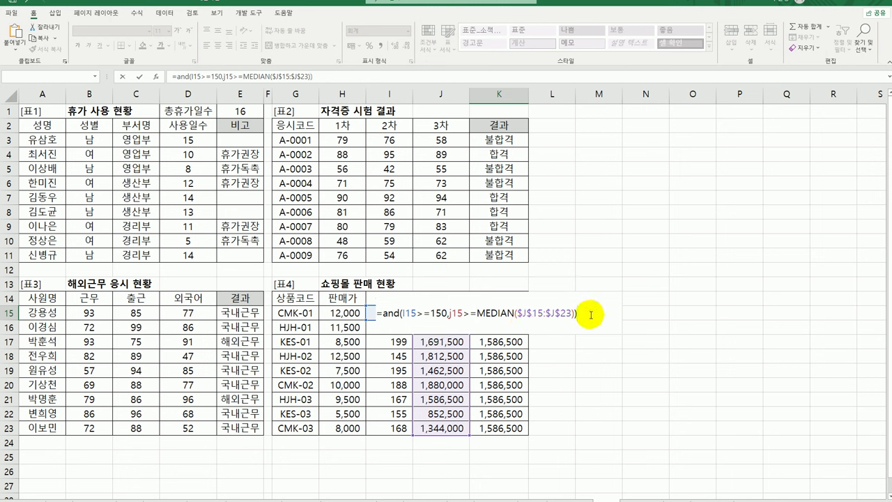
{"action": "key", "text": "Return"}
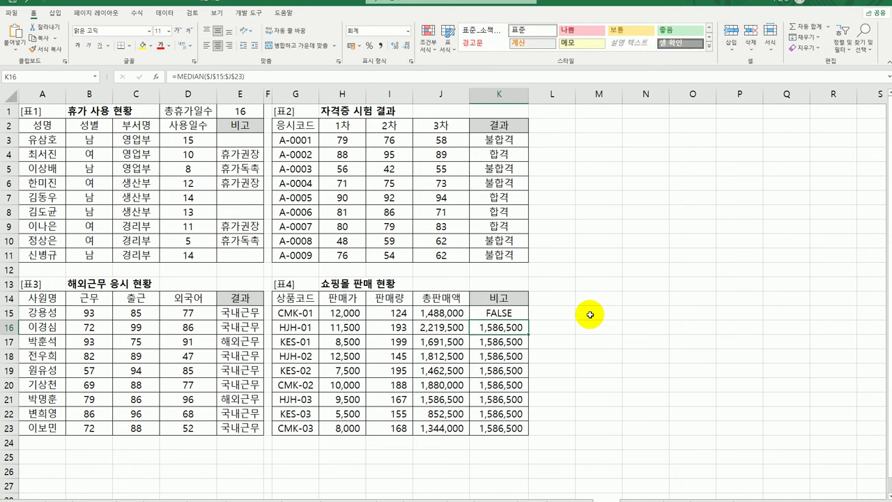
{"action": "left_click", "coordinate": [522, 314]}
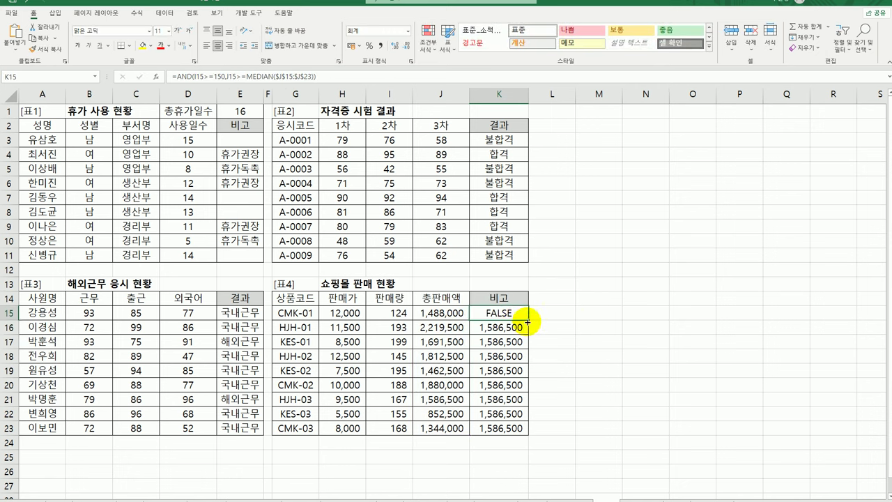
{"action": "left_click_drag", "start_coordinate": [527, 320], "coordinate": [528, 433]}
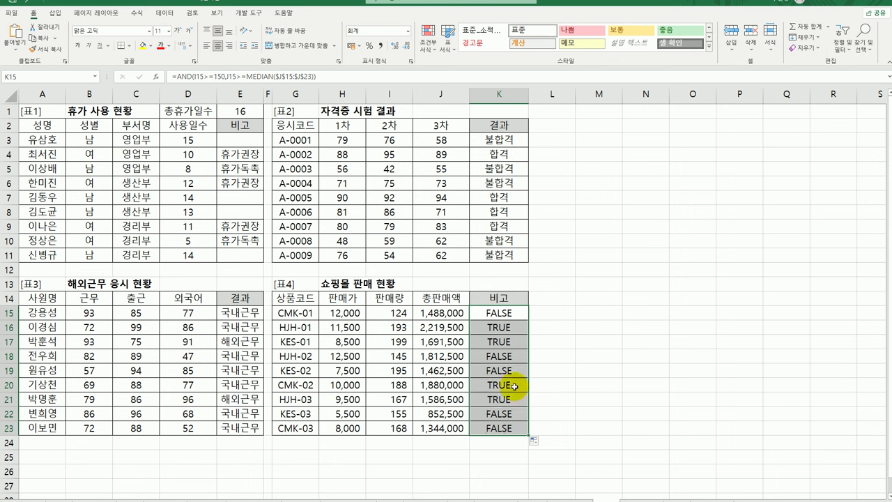
- Wrap the AND formula in K15 in an IF function so that it becomes the logical test
{"action": "left_click", "coordinate": [502, 315]}
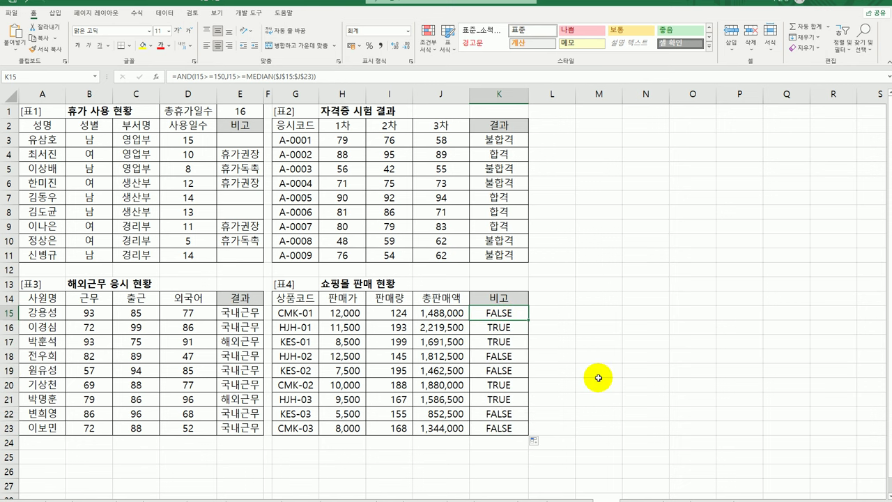
{"action": "left_click", "coordinate": [519, 332]}
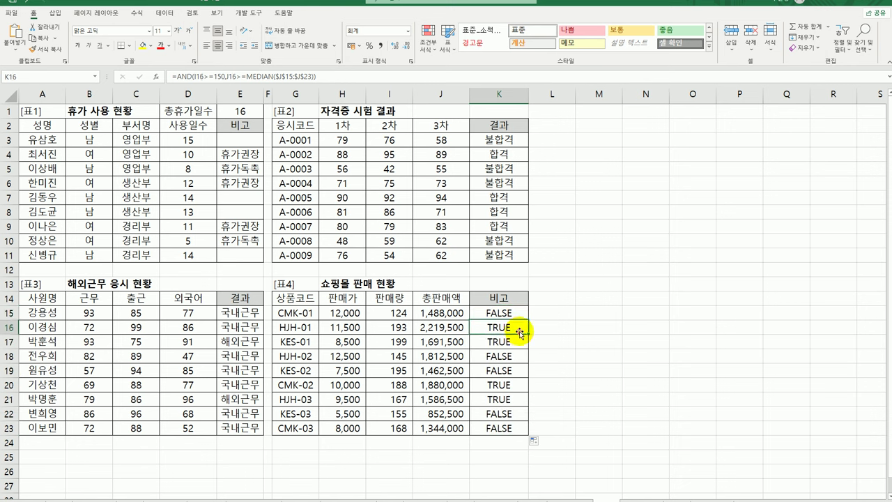
{"action": "left_click", "coordinate": [518, 341]}
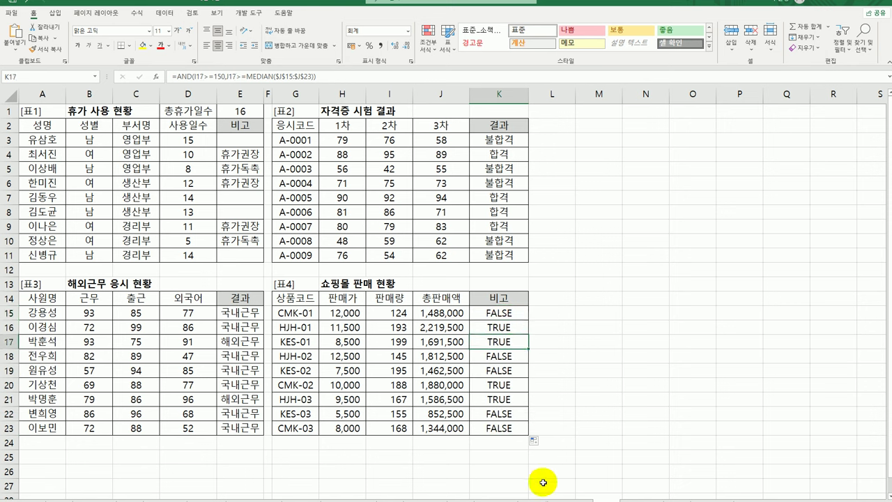
{"action": "left_click", "coordinate": [508, 313]}
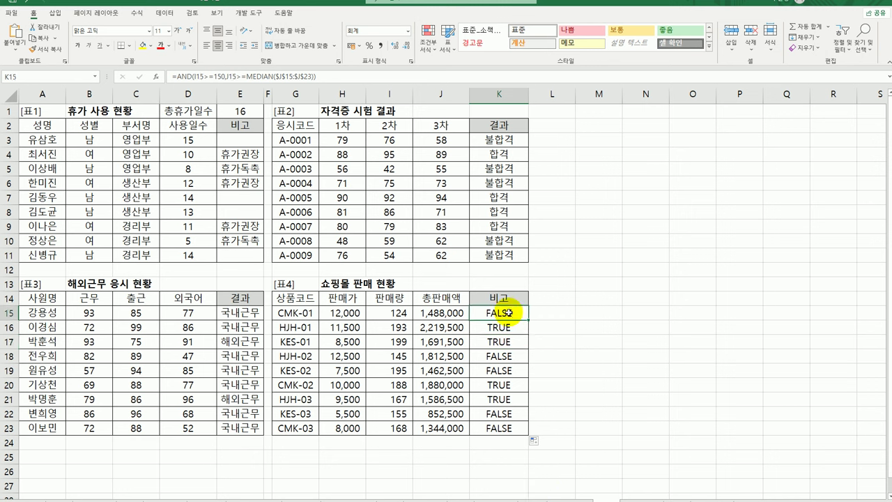
{"action": "double_click", "coordinate": [508, 313]}
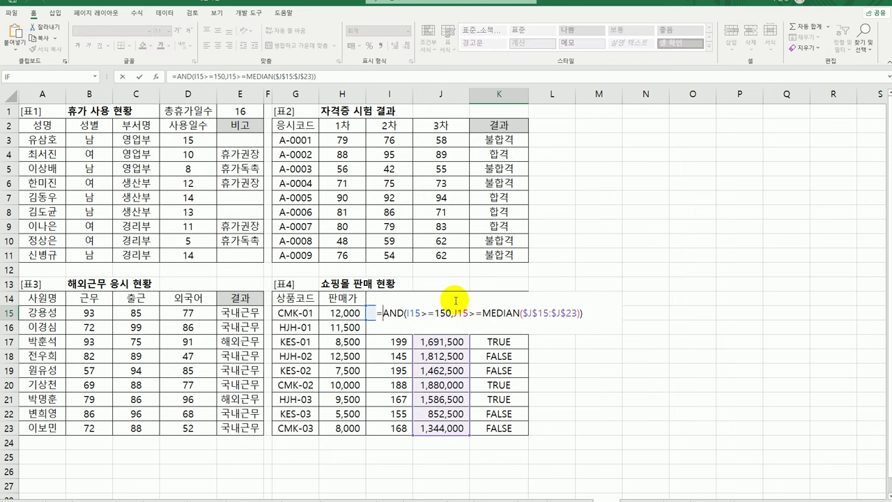
{"action": "type", "text": "IF("}
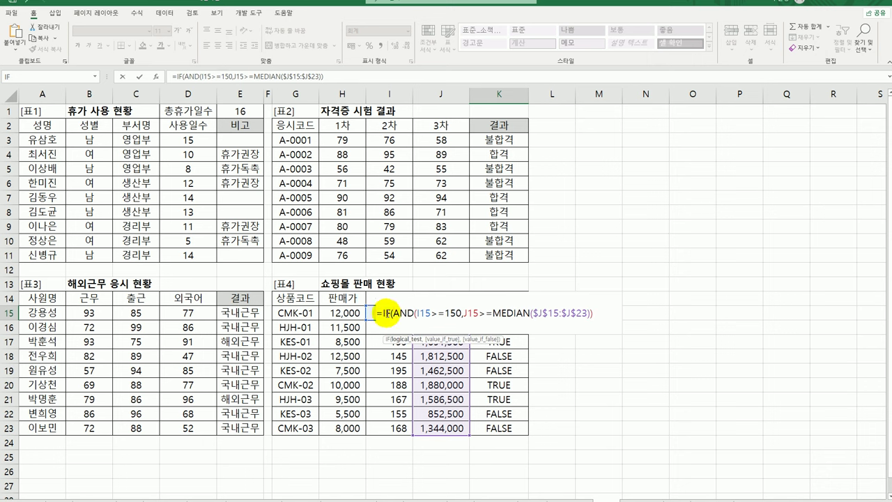
{"action": "type", "text": ")"}
{"action": "key", "text": "ctrl+a"}
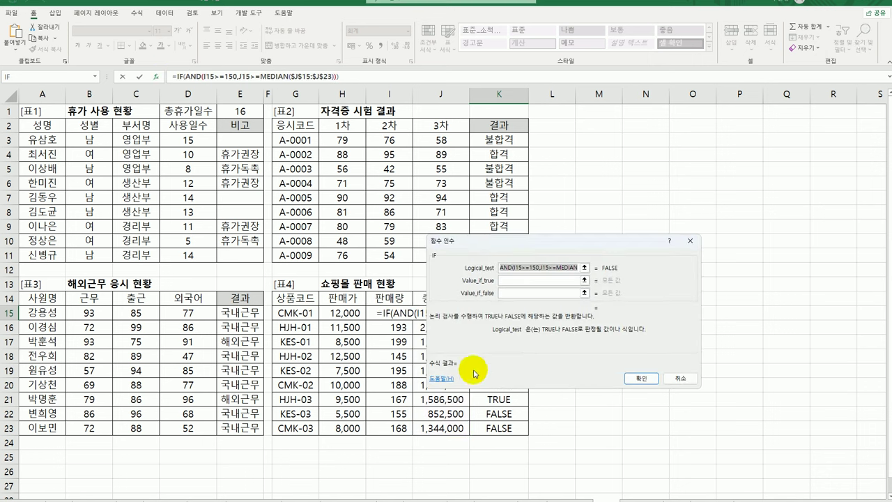
- Make the IF in K15 return "효자상품" when true and an empty string "" when false, and fill it down to K23
{"action": "left_click", "coordinate": [506, 281]}
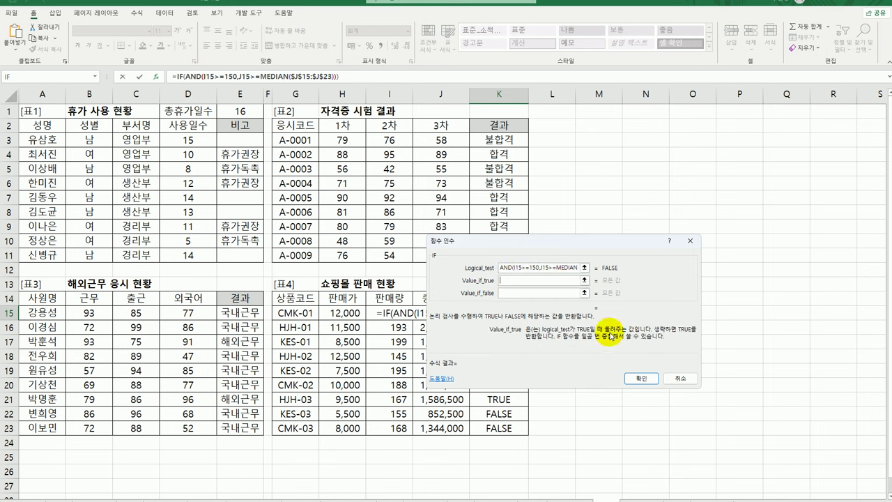
{"action": "type", "text": "ㄷ자상품"}
{"action": "key", "text": "Tab"}
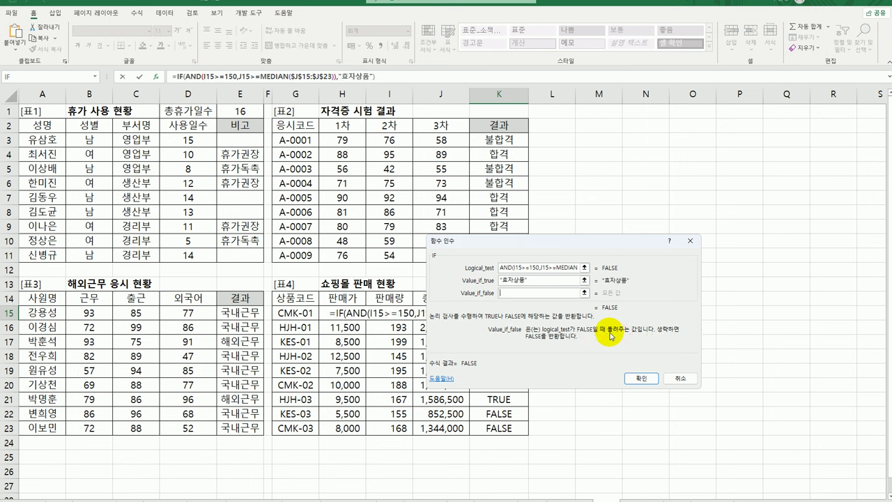
{"action": "type", "text": "\"\""}
{"action": "left_click", "coordinate": [634, 377]}
{"action": "left_click_drag", "start_coordinate": [529, 321], "coordinate": [524, 437]}
{"action": "left_click", "coordinate": [503, 426]}
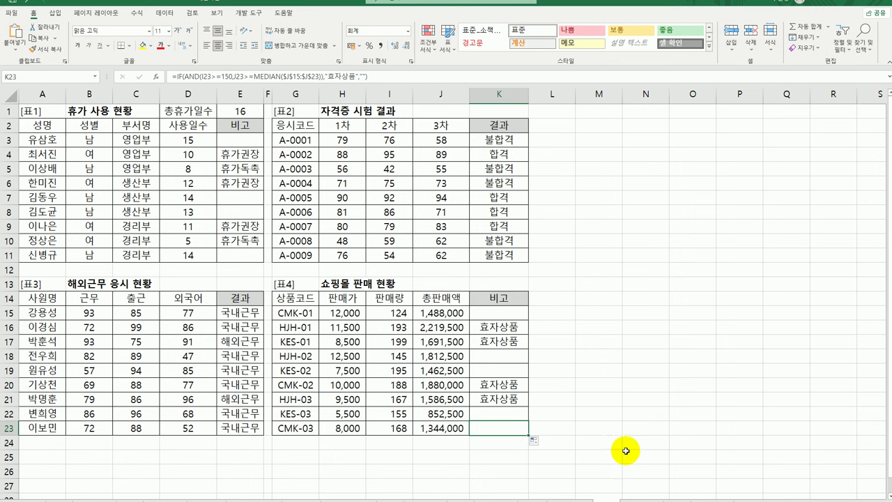
- Switch to the practice worksheet that contains the 교내 미술경시대회 table
{"action": "left_click", "coordinate": [634, 497]}
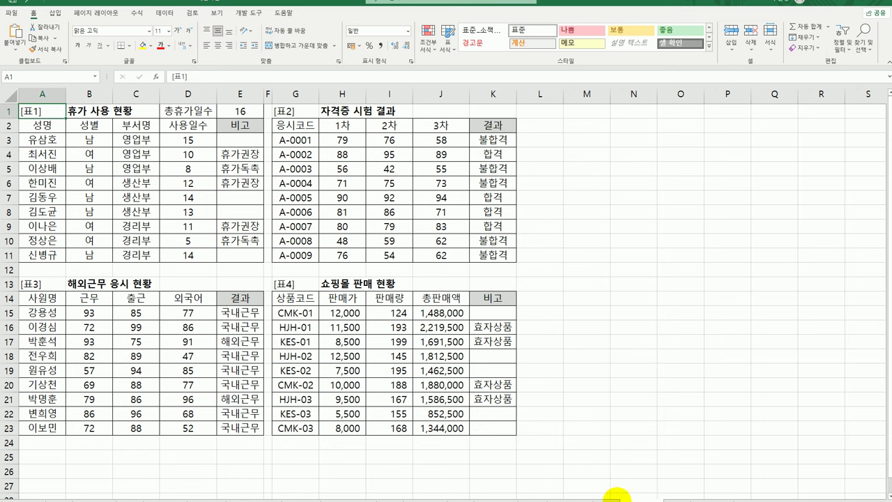
{"action": "left_click", "coordinate": [631, 496]}
{"action": "left_click", "coordinate": [631, 496]}
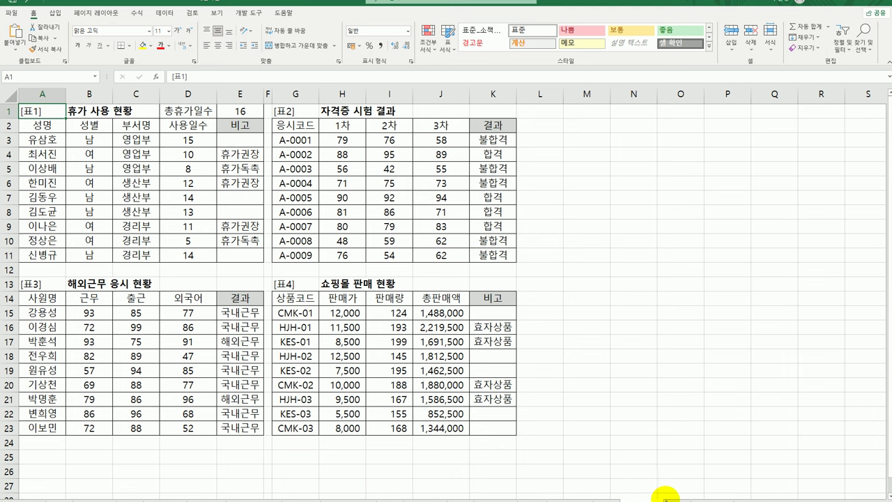
{"action": "left_click", "coordinate": [663, 496]}
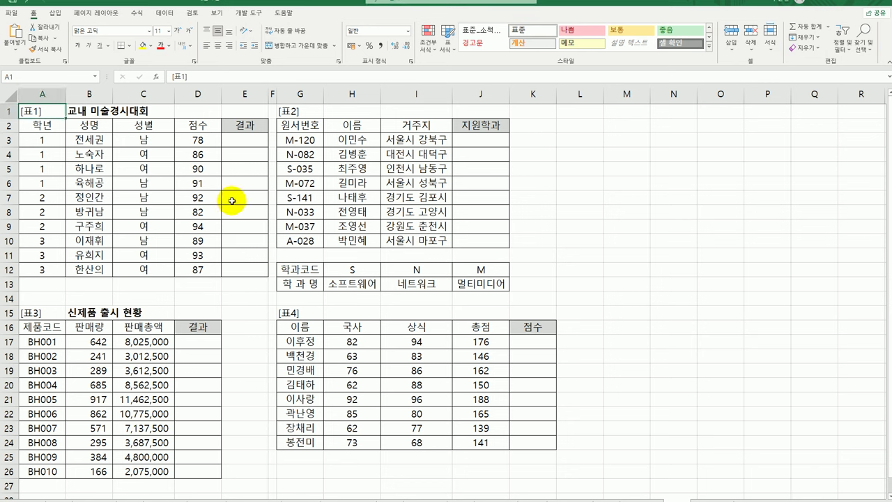
- Start a RANK.EQ formula in E3 with the score in D3 as the number to rank
{"action": "left_click", "coordinate": [237, 140]}
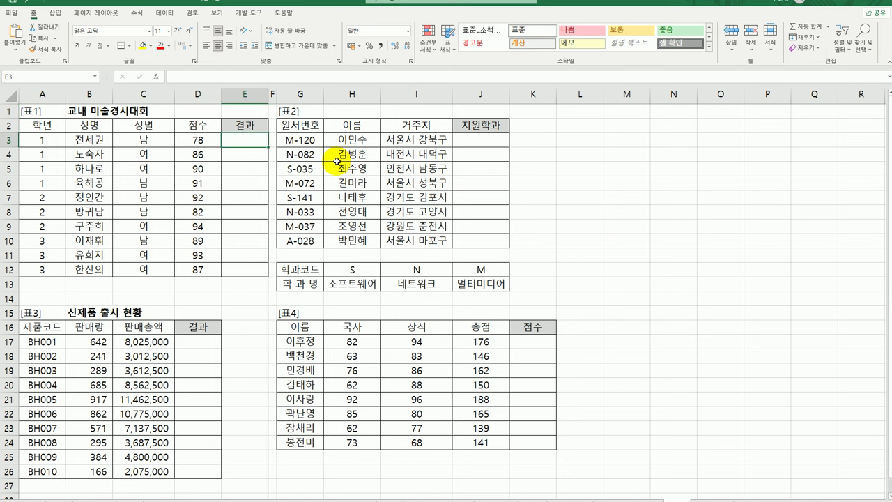
{"action": "type", "text": "="}
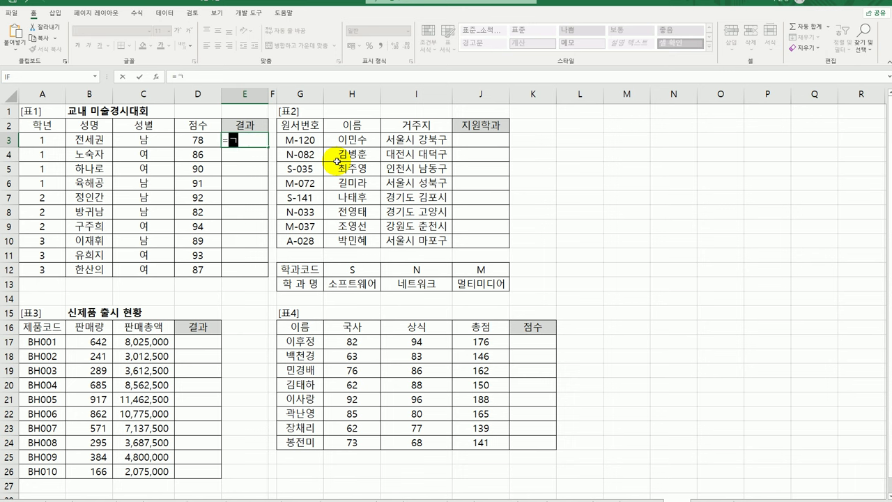
{"action": "type", "text": "rank."}
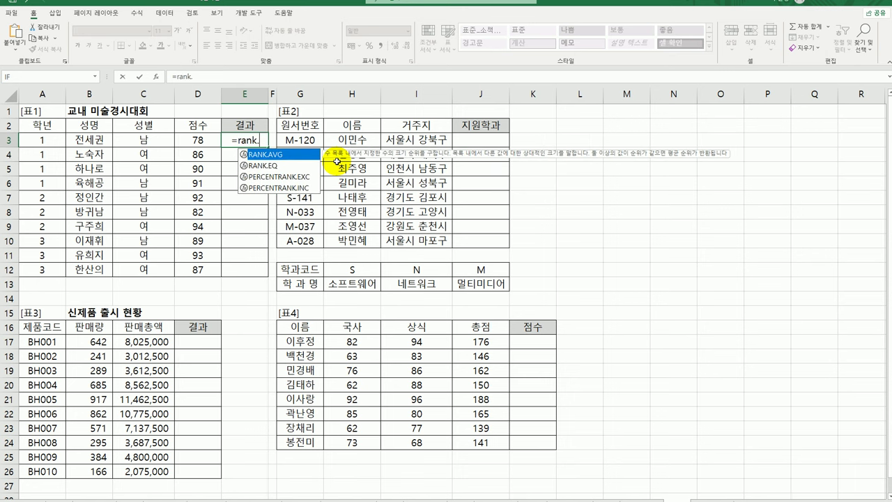
{"action": "double_click", "coordinate": [277, 167]}
{"action": "left_click", "coordinate": [156, 76]}
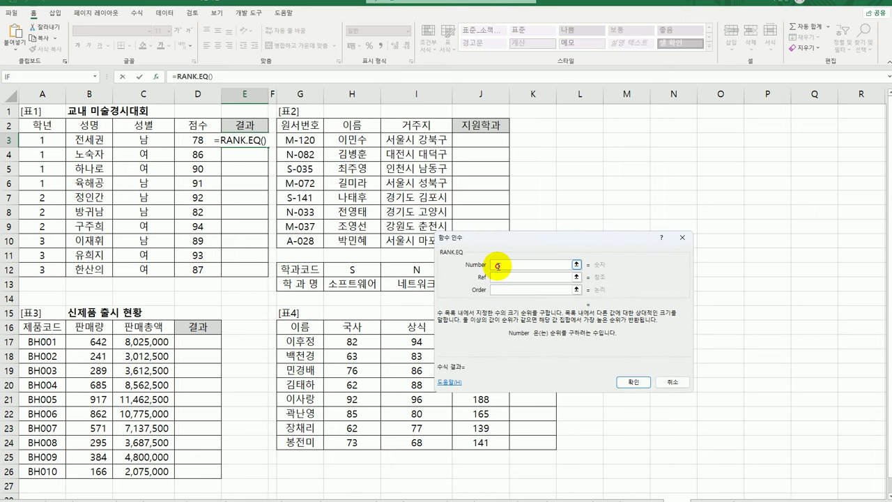
{"action": "left_click", "coordinate": [206, 139]}
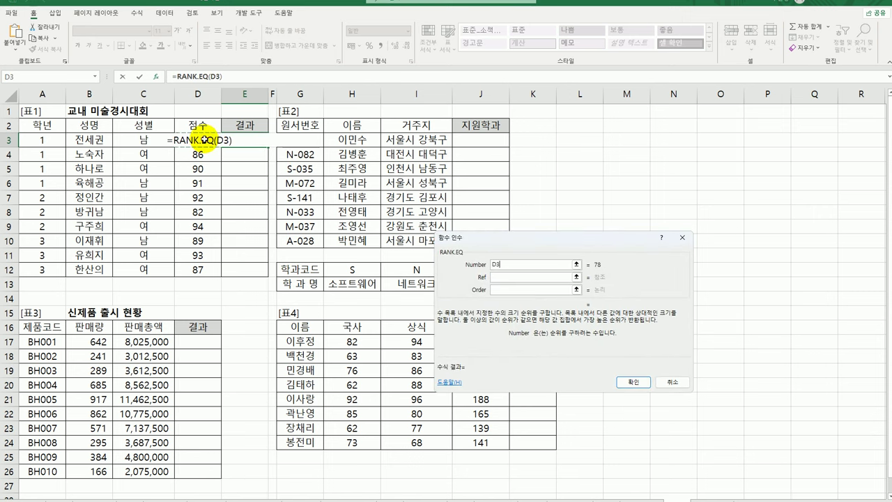
- Give RANK.EQ in E3 the absolute reference range $D$3:$D$12 and order 0, and fill the formula down to E12
{"action": "left_click", "coordinate": [496, 277]}
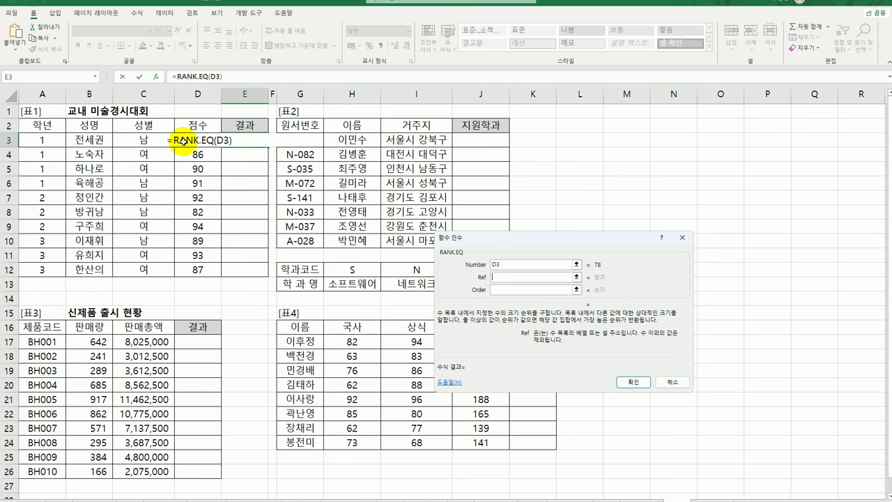
{"action": "left_click_drag", "start_coordinate": [184, 143], "coordinate": [192, 274]}
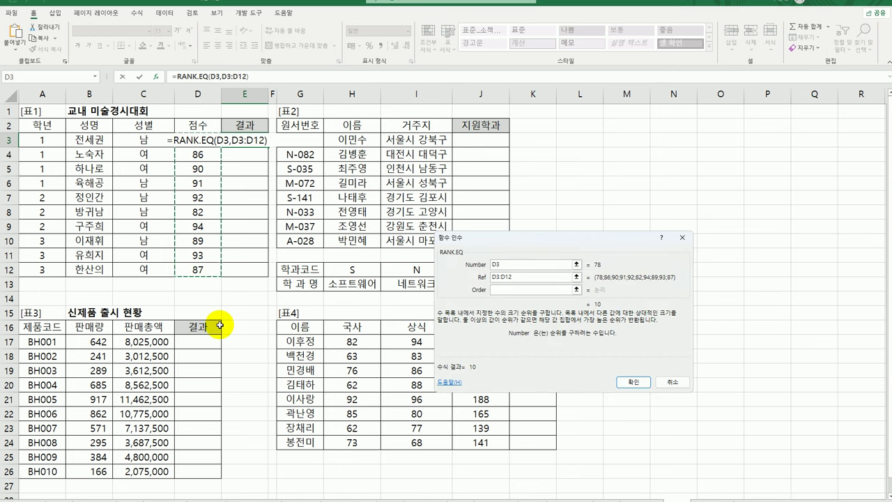
{"action": "key", "text": "F4"}
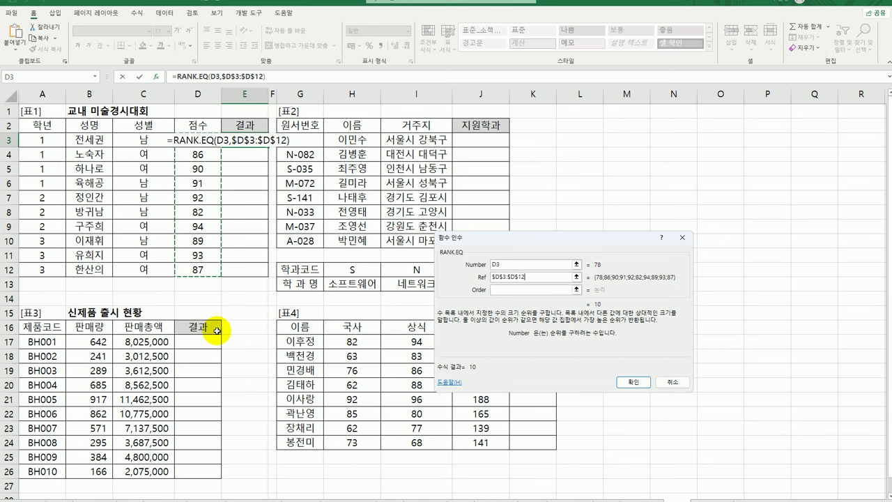
{"action": "left_click", "coordinate": [498, 289]}
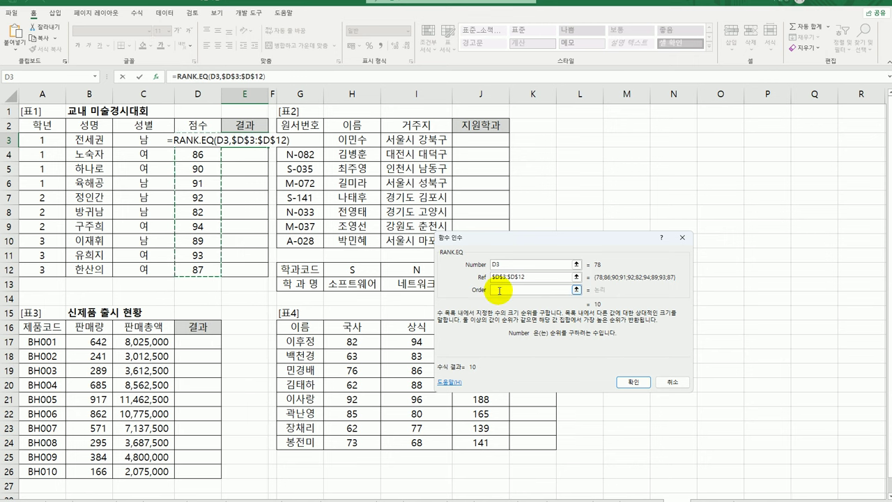
{"action": "type", "text": "0"}
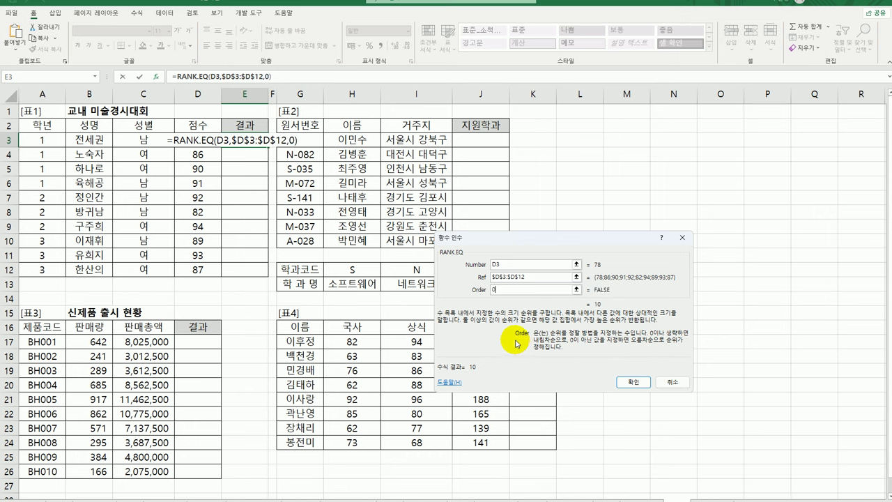
{"action": "left_click", "coordinate": [633, 382]}
{"action": "left_click_drag", "start_coordinate": [267, 146], "coordinate": [264, 281]}
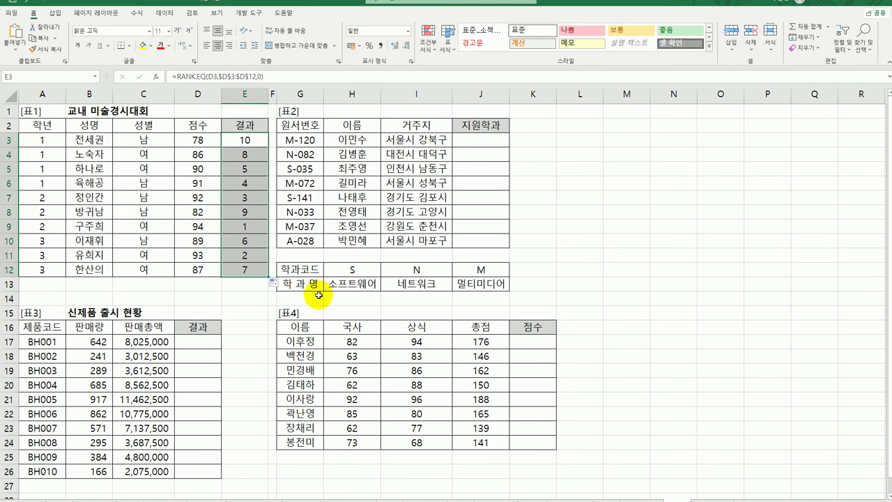
- Wrap the RANK.EQ formula in E3 in a CHOOSE function so that the rank becomes its index number
{"action": "double_click", "coordinate": [248, 141]}
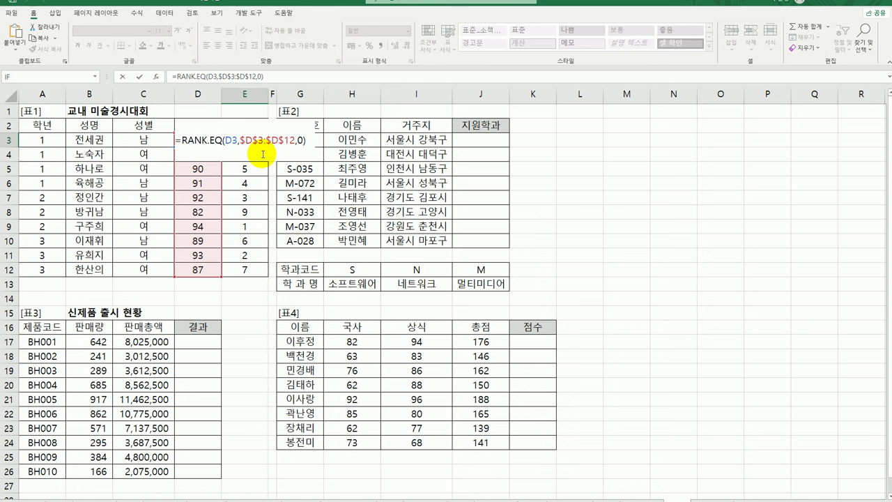
{"action": "type", "text": "choo"}
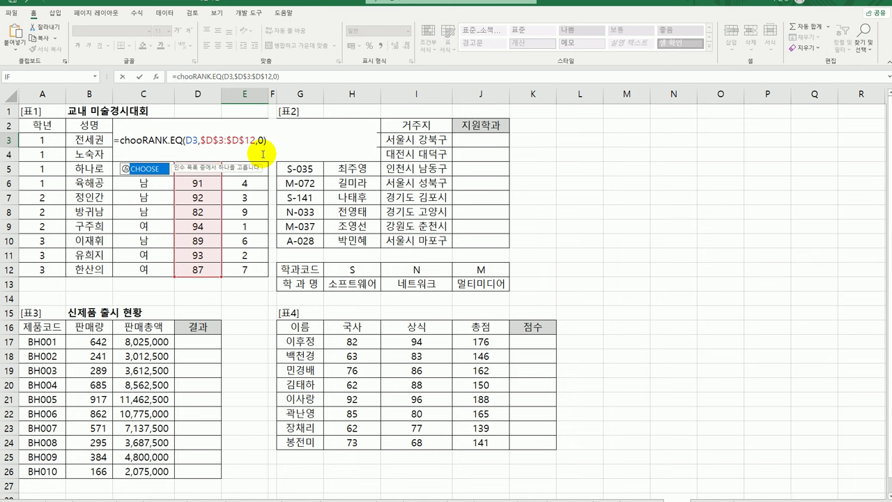
{"action": "left_click", "coordinate": [145, 169]}
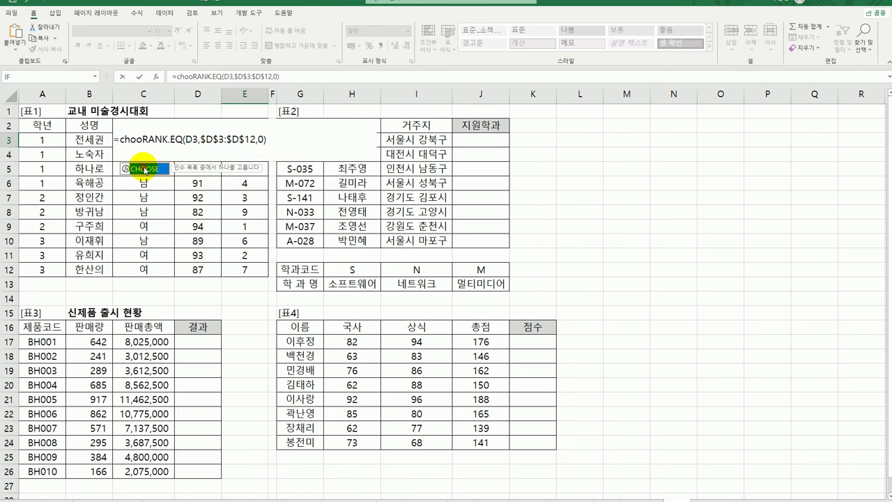
{"action": "double_click", "coordinate": [145, 170]}
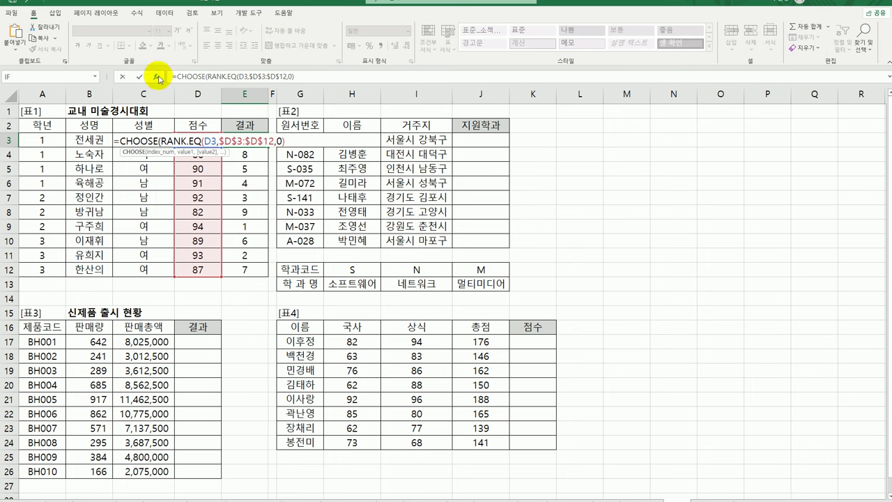
{"action": "left_click", "coordinate": [158, 77]}
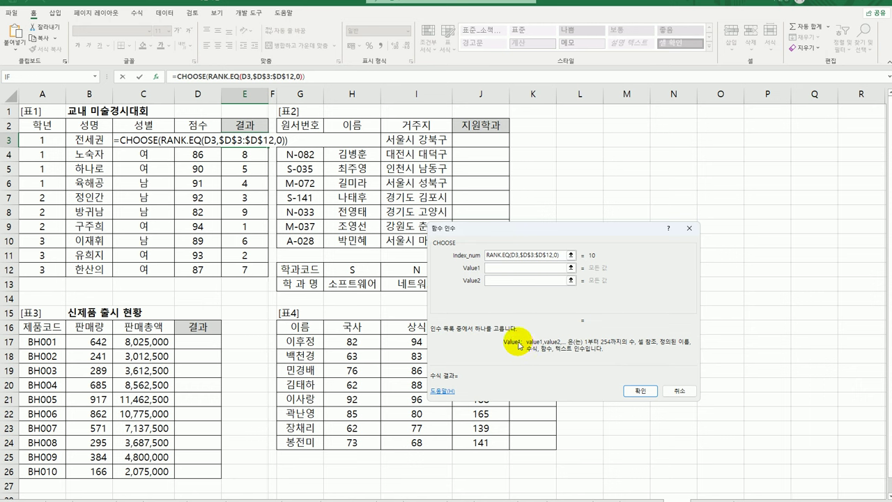
- Set the first three CHOOSE values in E3 to "대상", "금상" and "은상"
{"action": "type", "text": "댓상"}
{"action": "key", "text": "Tab"}
{"action": "type", "text": "금상"}
{"action": "key", "text": "Tab"}
{"action": "type", "text": "은상"}
{"action": "key", "text": "Tab"}
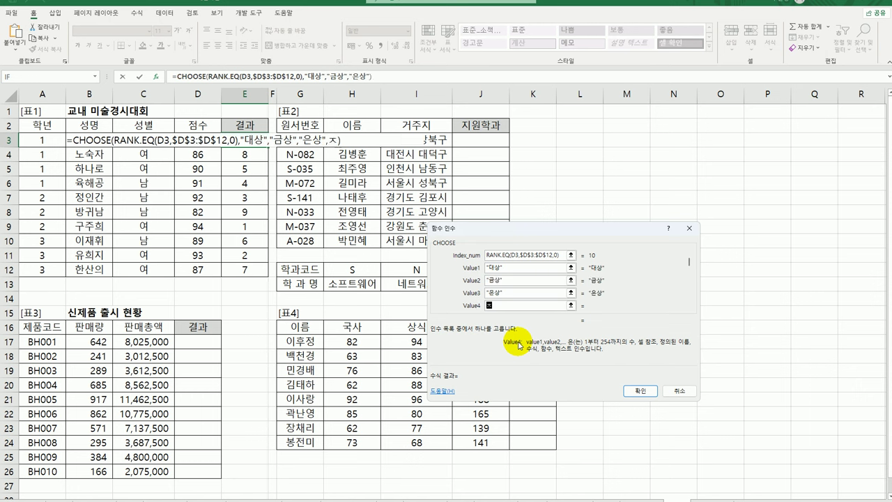
{"action": "type", "text": "장려상"}
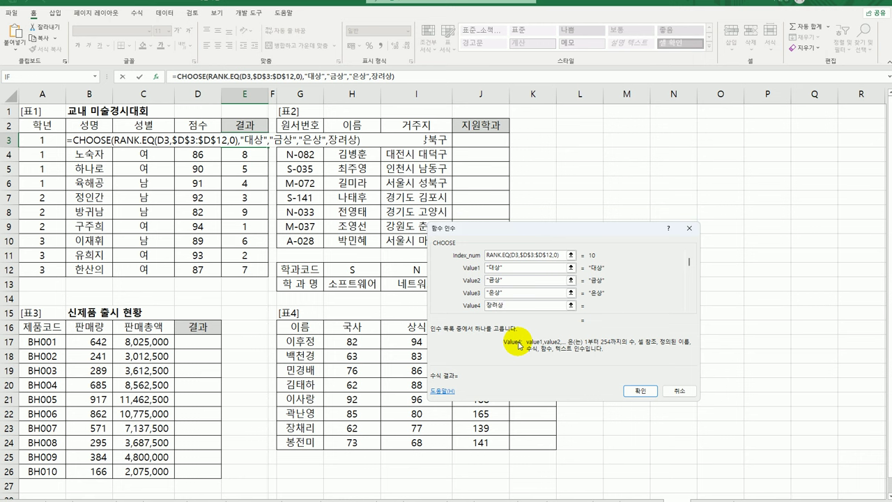
{"action": "key", "text": "BackSpace"}
{"action": "key", "text": "BackSpace"}
{"action": "key", "text": "BackSpace"}
{"action": "key", "text": "BackSpace"}
{"action": "key", "text": "BackSpace"}
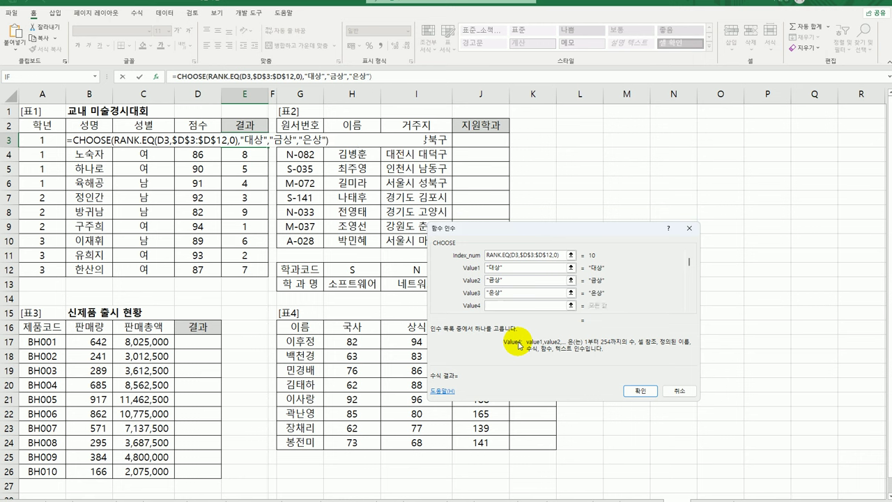
- Set the fourth CHOOSE value in E3 to "동상" and fill the formula down to E12
{"action": "type", "text": "동상"}
{"action": "key", "text": "Tab"}
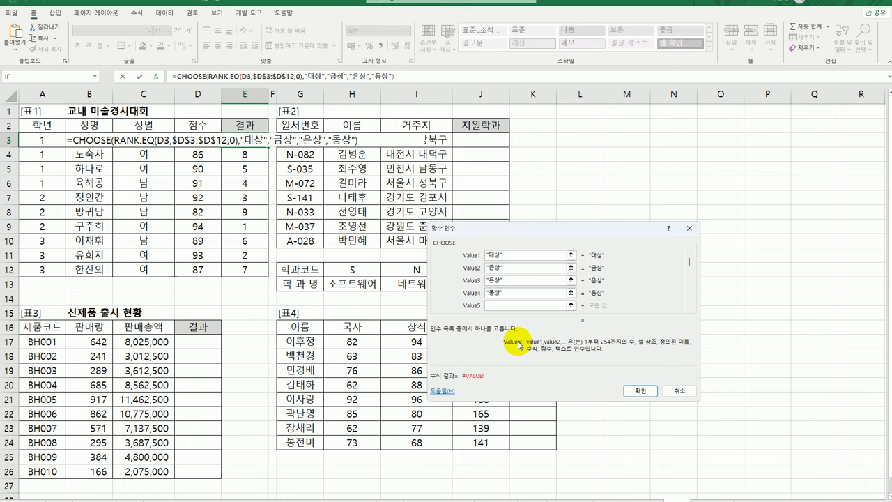
{"action": "left_click", "coordinate": [640, 391]}
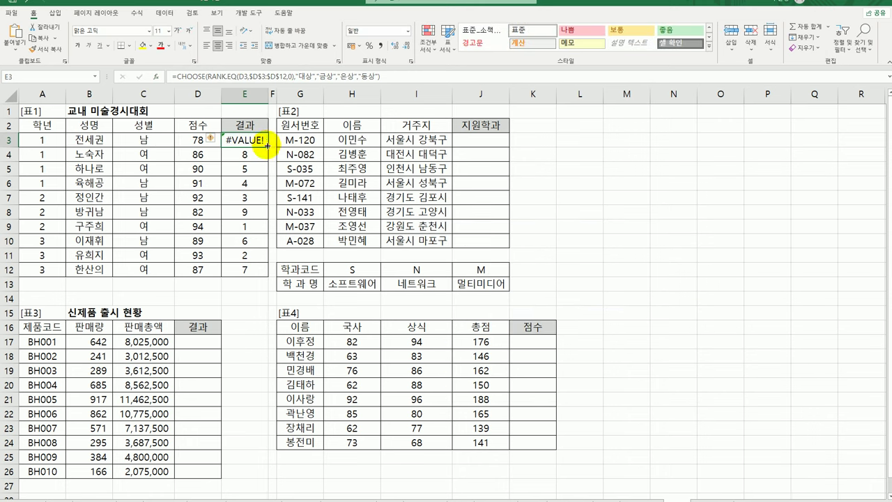
{"action": "left_click_drag", "start_coordinate": [268, 145], "coordinate": [252, 272]}
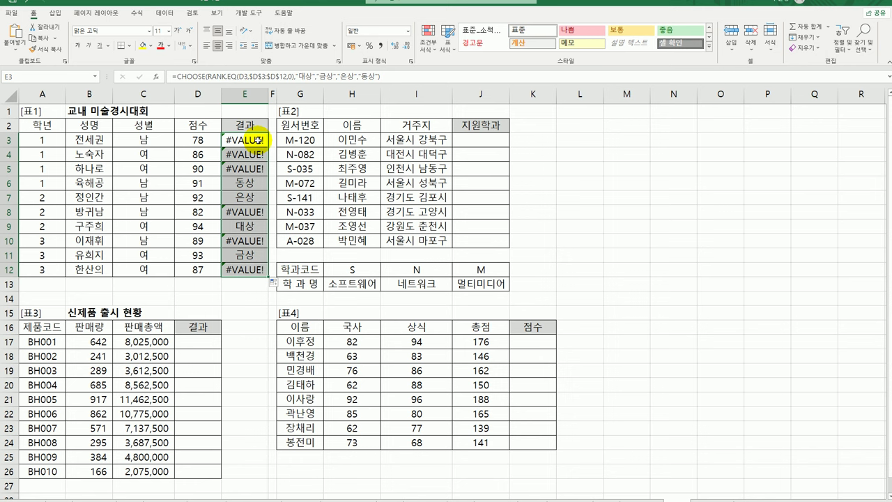
- Wrap the whole CHOOSE formula in E3 in an IFERROR function, including its closing parenthesis
{"action": "double_click", "coordinate": [258, 140]}
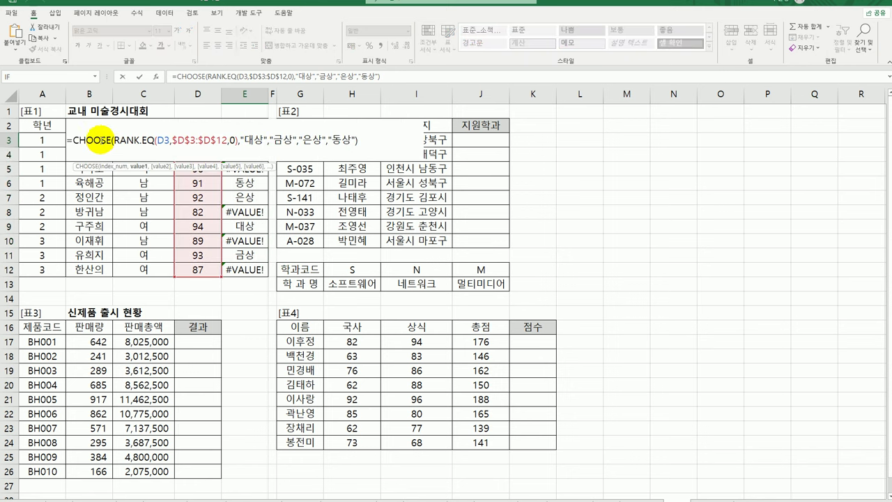
{"action": "left_click", "coordinate": [73, 140]}
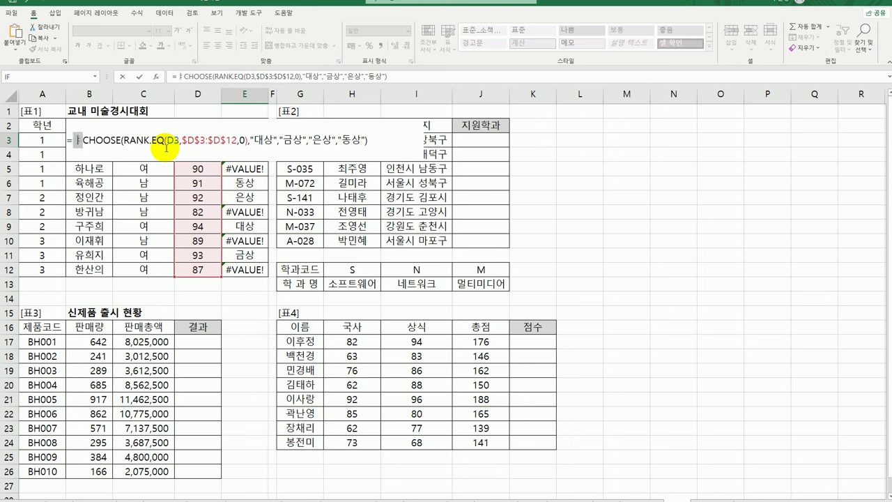
{"action": "type", "text": "if"}
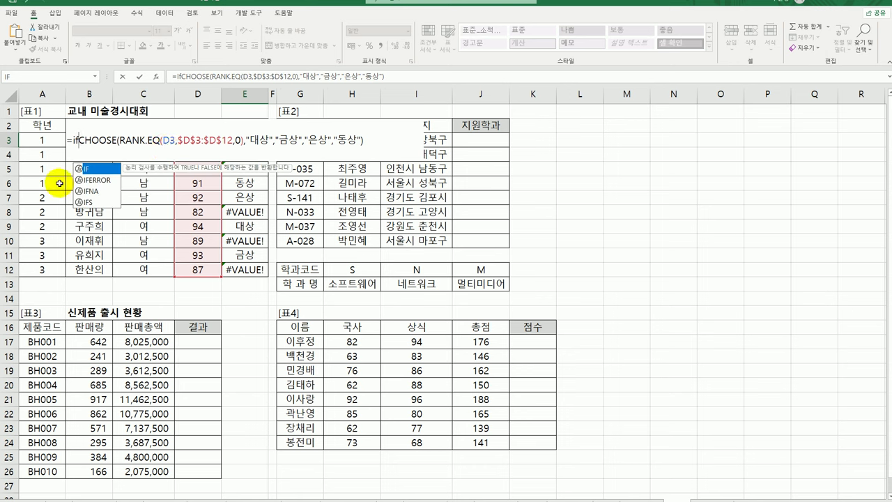
{"action": "double_click", "coordinate": [101, 180]}
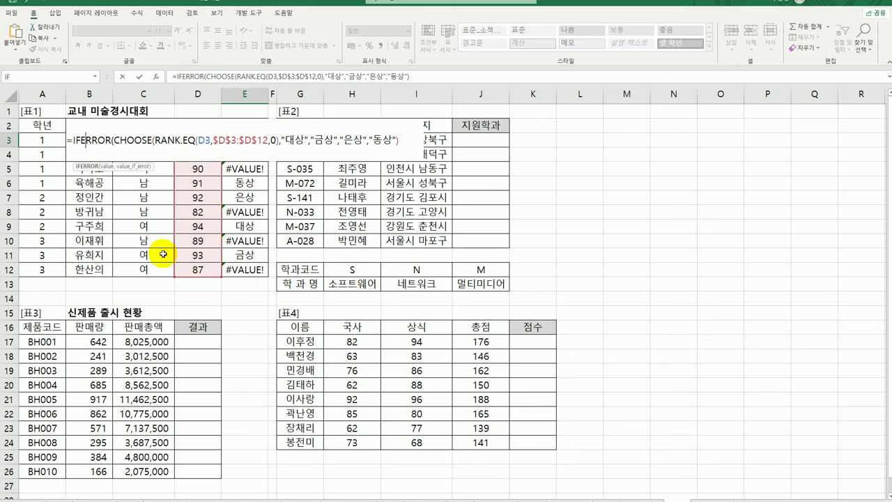
{"action": "key", "text": "End"}
{"action": "type", "text": ")"}
- Set the IFERROR fallback value in E3 to an empty string "" and fill the formula down to E12
{"action": "key", "text": "shift+F3"}
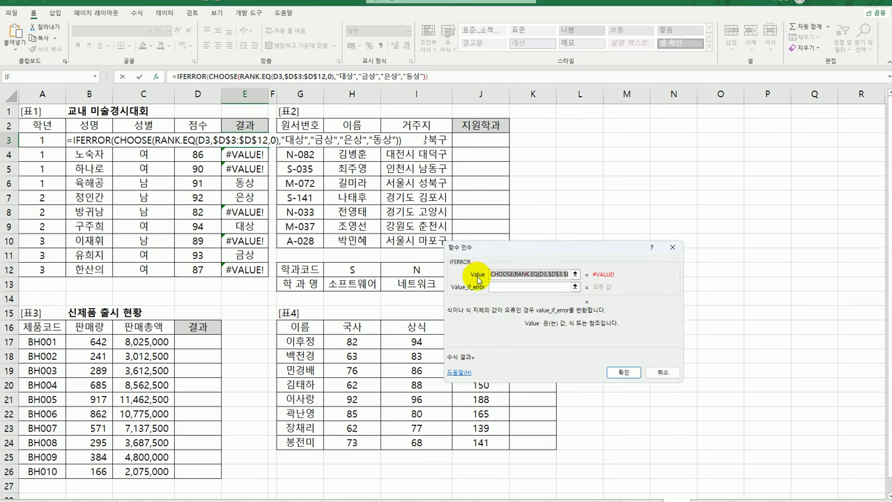
{"action": "left_click", "coordinate": [496, 286]}
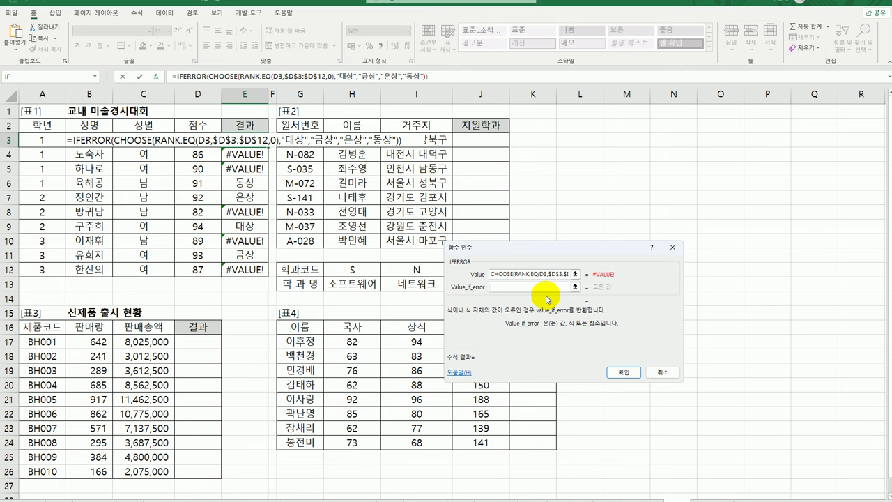
{"action": "type", "text": "\"\""}
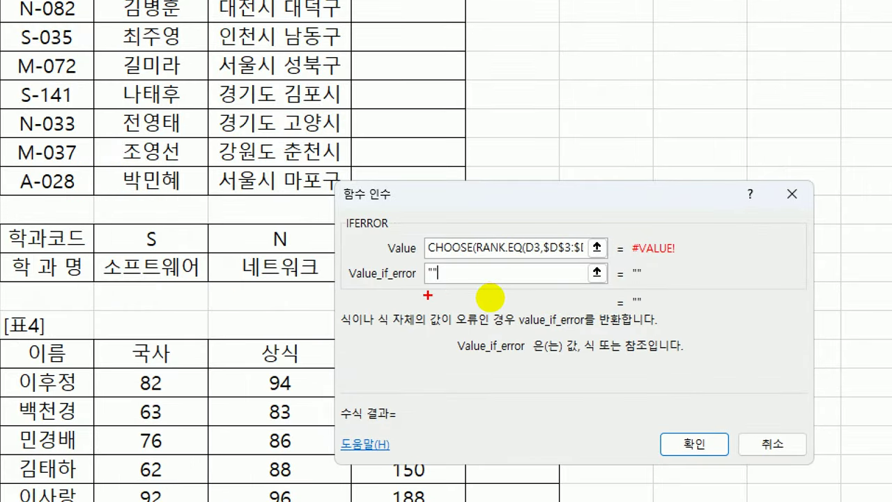
{"action": "mouse_move", "coordinate": [428, 295]}
{"action": "left_mouse_down"}
{"action": "mouse_move", "coordinate": [411, 287]}
{"action": "mouse_move", "coordinate": [451, 266]}
{"action": "mouse_move", "coordinate": [435, 290]}
{"action": "left_mouse_up"}
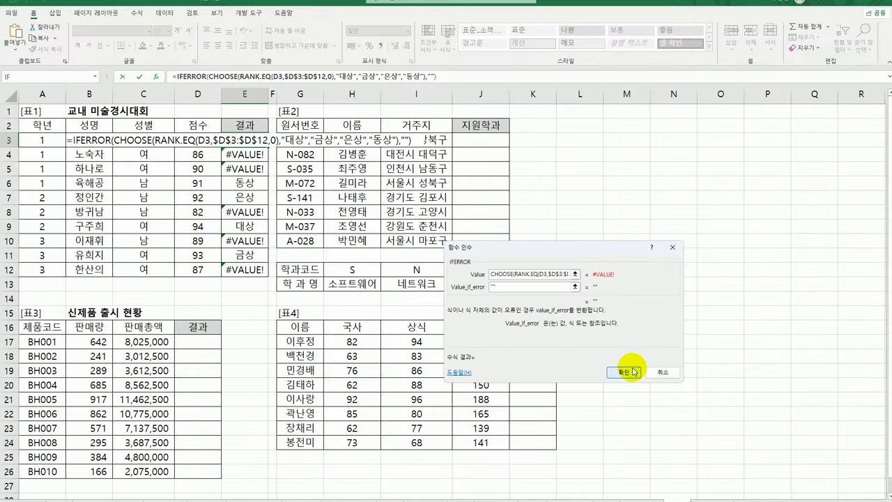
{"action": "left_click", "coordinate": [625, 373]}
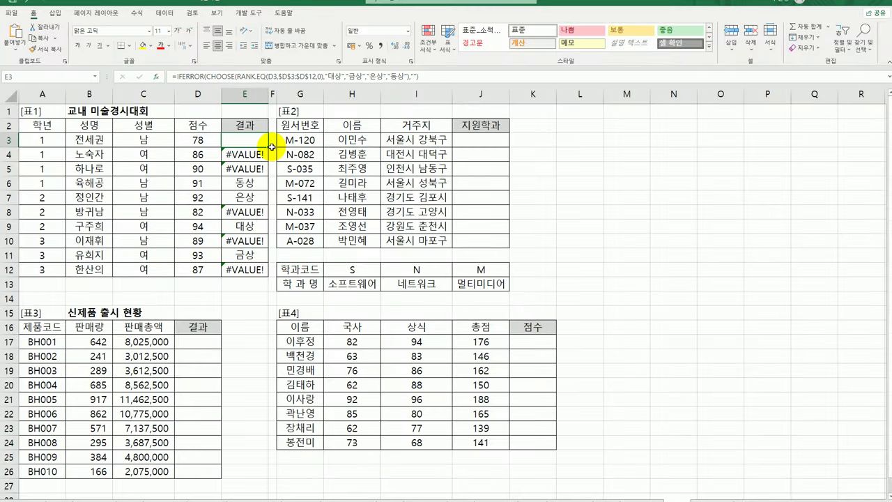
{"action": "left_click_drag", "start_coordinate": [272, 147], "coordinate": [266, 274]}
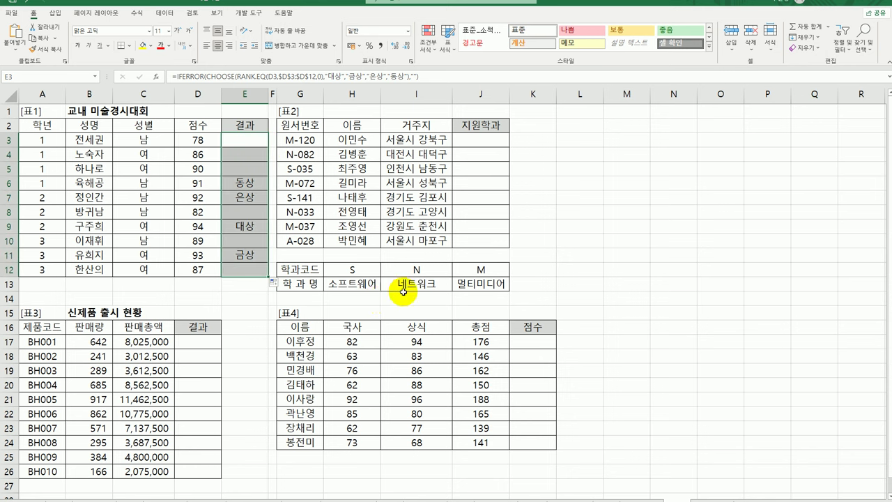
- Enter =LEFT(G3,1) in J3 to extract the department code, and fill the formula down to J10
{"action": "left_click", "coordinate": [480, 140]}
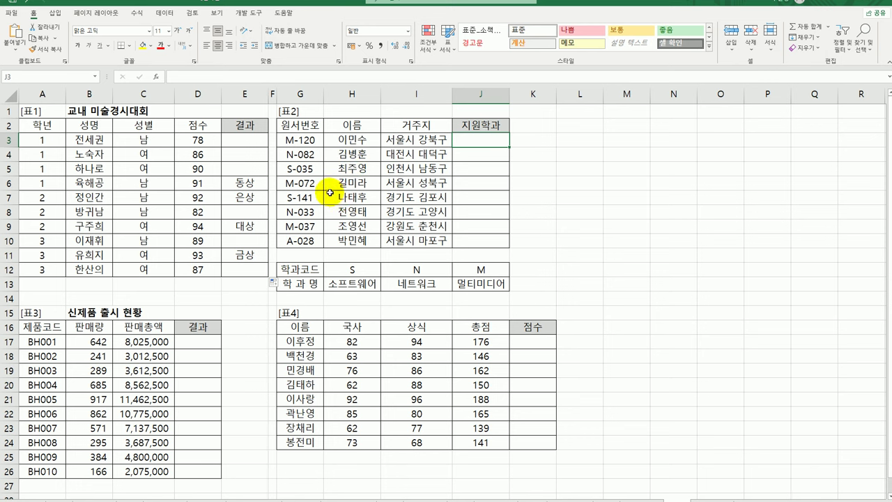
{"action": "left_click_drag", "start_coordinate": [351, 270], "coordinate": [471, 283]}
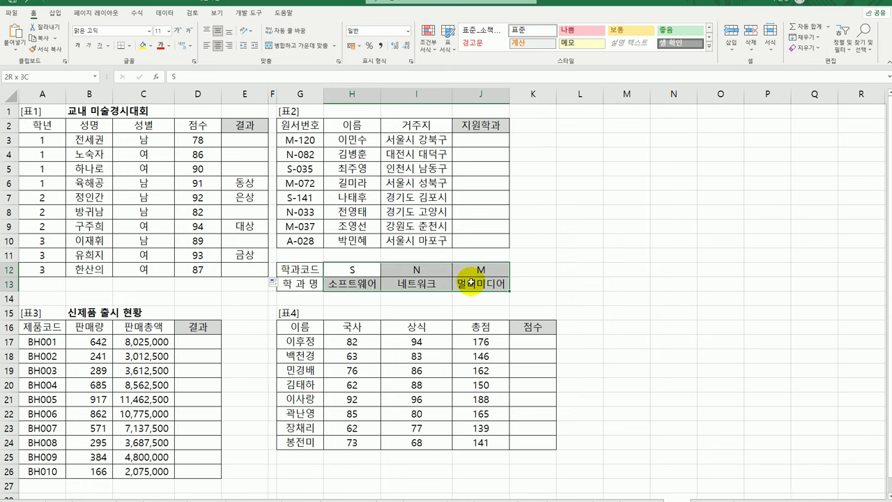
{"action": "left_click", "coordinate": [481, 140]}
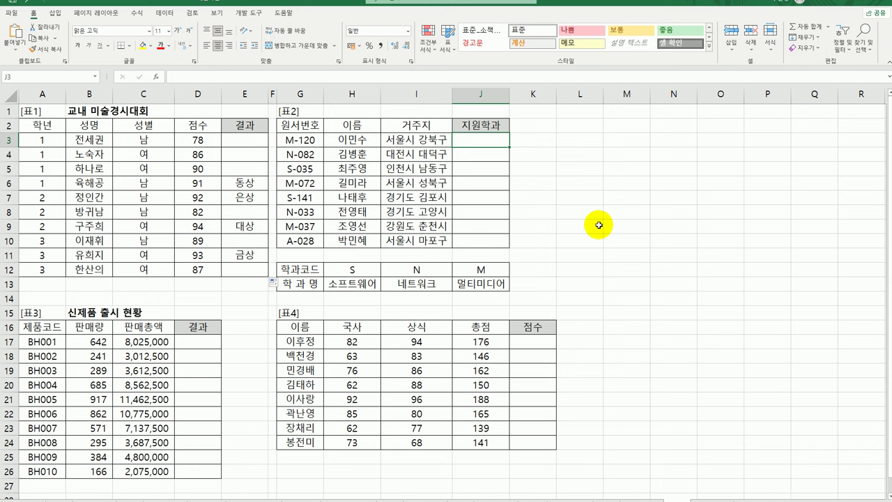
{"action": "type", "text": "=le"}
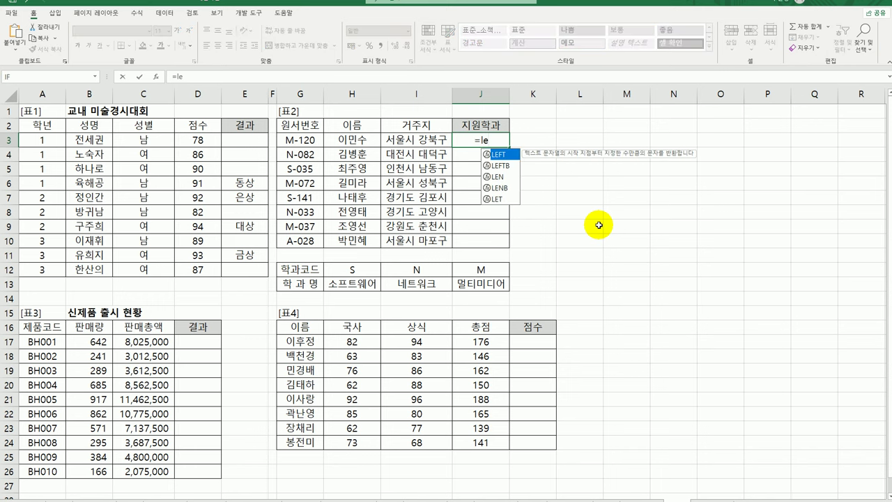
{"action": "double_click", "coordinate": [504, 154]}
{"action": "left_click", "coordinate": [300, 140]}
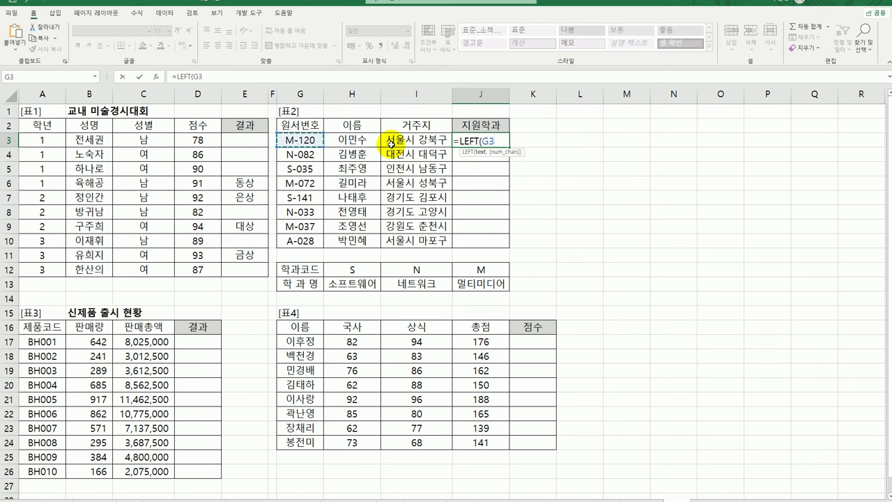
{"action": "type", "text": ",1)"}
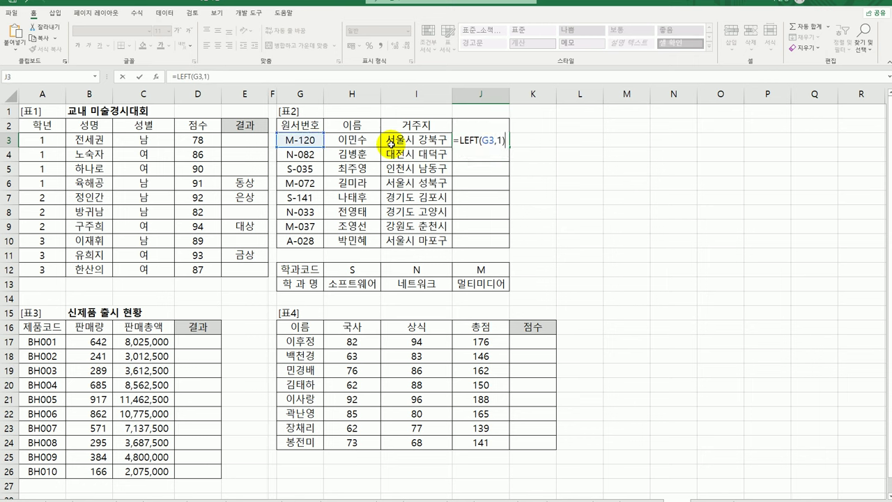
{"action": "key", "text": "Return"}
{"action": "left_click", "coordinate": [486, 139]}
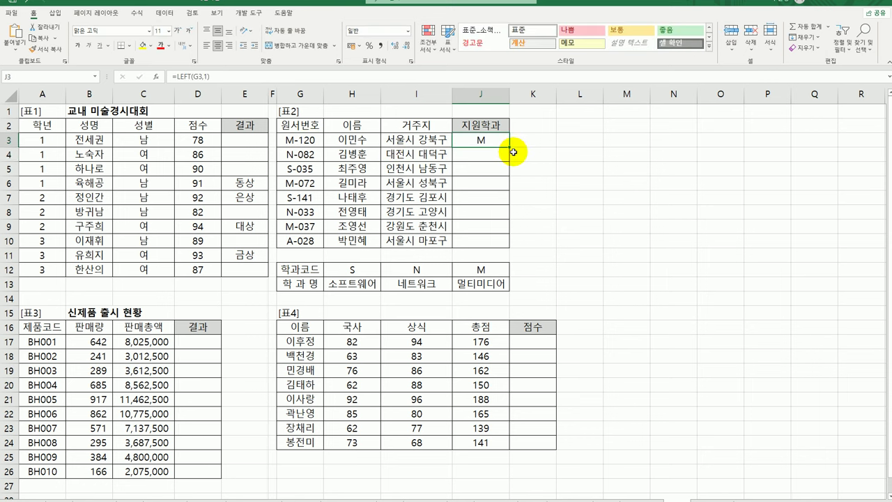
{"action": "left_click_drag", "start_coordinate": [510, 146], "coordinate": [504, 249]}
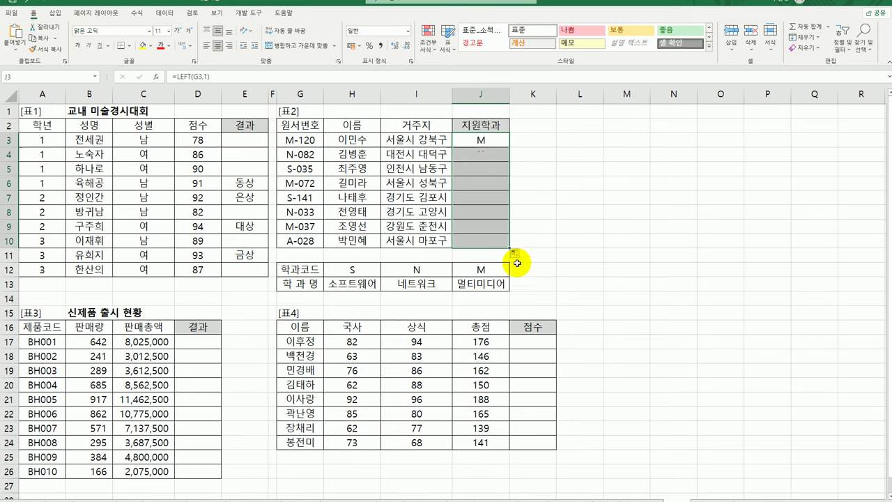
- Wrap the LEFT formula in J3 in an HLOOKUP function so that the extracted code becomes its lookup value
{"action": "left_click", "coordinate": [499, 138]}
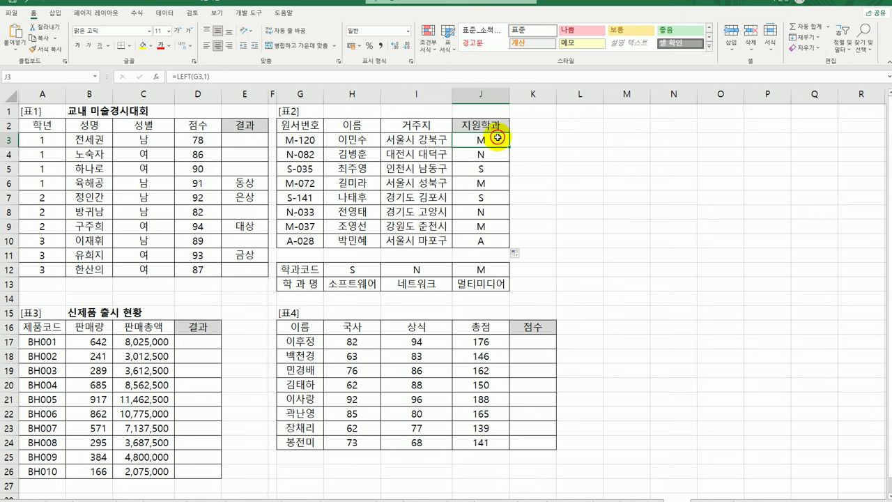
{"action": "left_click_drag", "start_coordinate": [369, 272], "coordinate": [475, 276]}
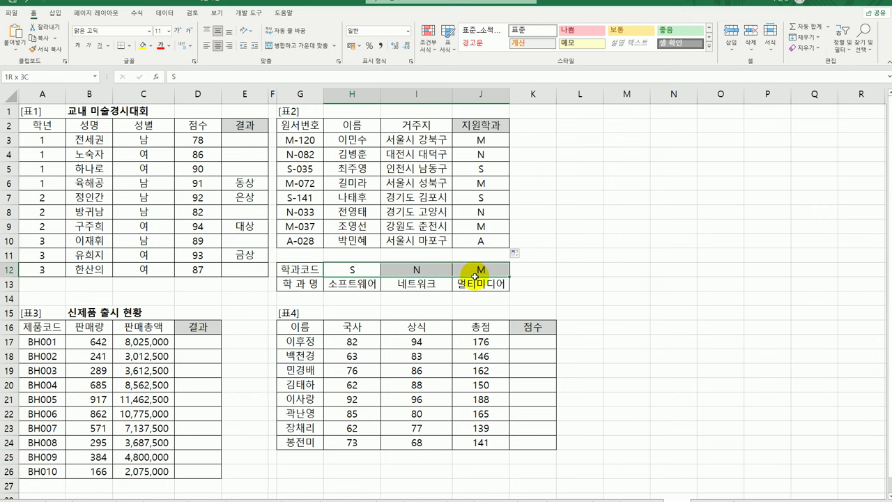
{"action": "left_click_drag", "start_coordinate": [362, 283], "coordinate": [477, 290]}
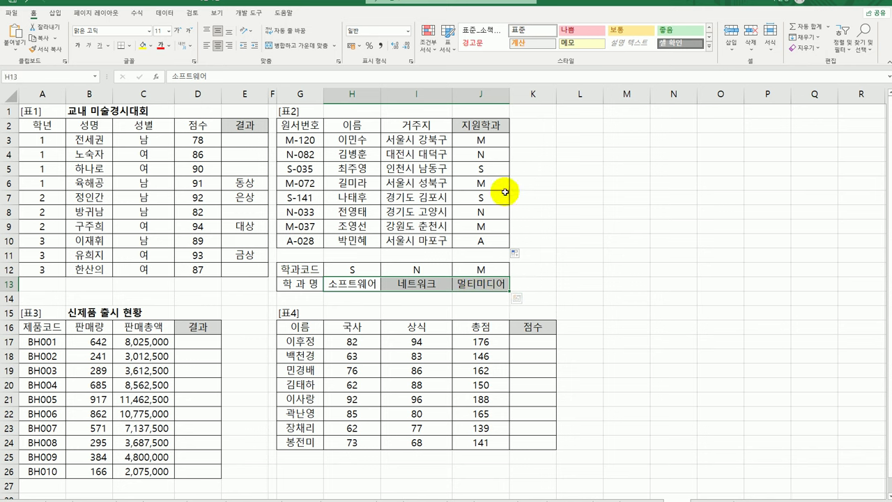
{"action": "double_click", "coordinate": [492, 137]}
{"action": "left_click", "coordinate": [460, 140]}
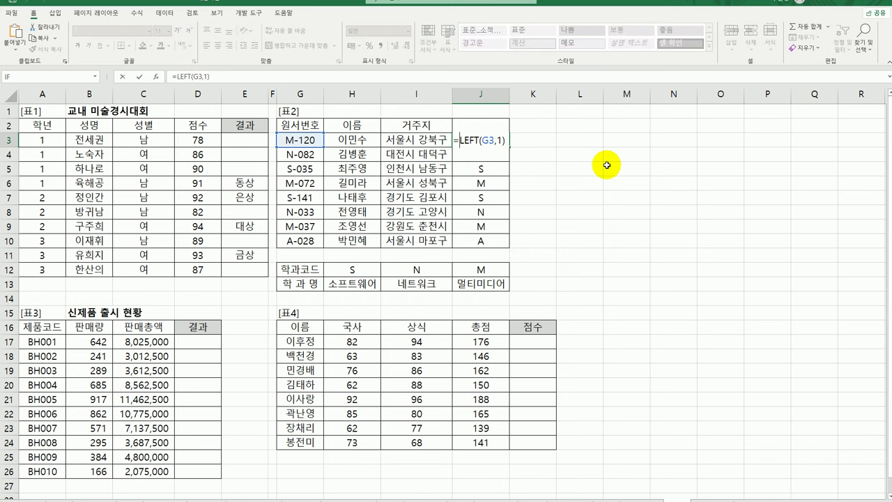
{"action": "type", "text": "HLOOKUP("}
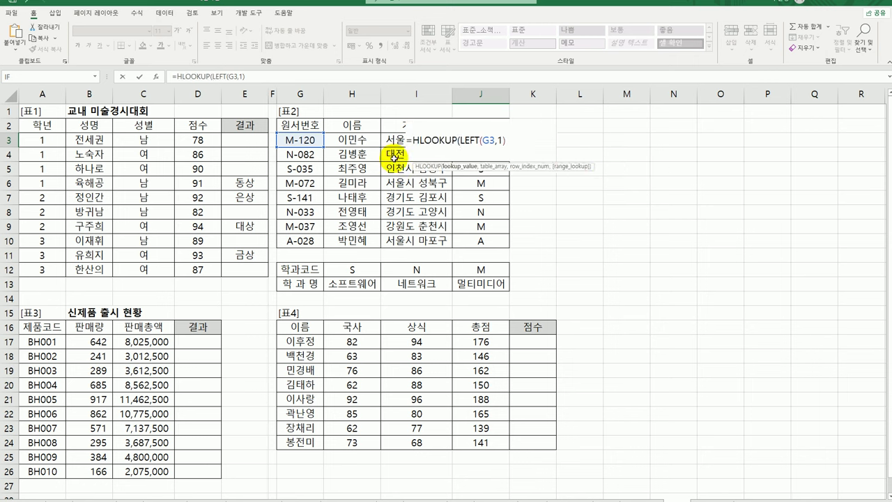
- Set the HLOOKUP table array in J3 to the absolute range $H$12:$J$13 of the department code table
{"action": "left_click", "coordinate": [156, 76]}
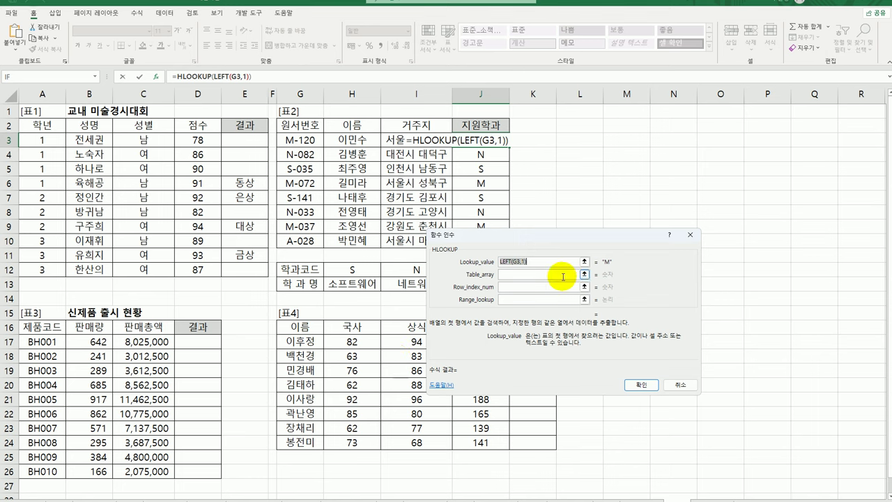
{"action": "left_click", "coordinate": [513, 274]}
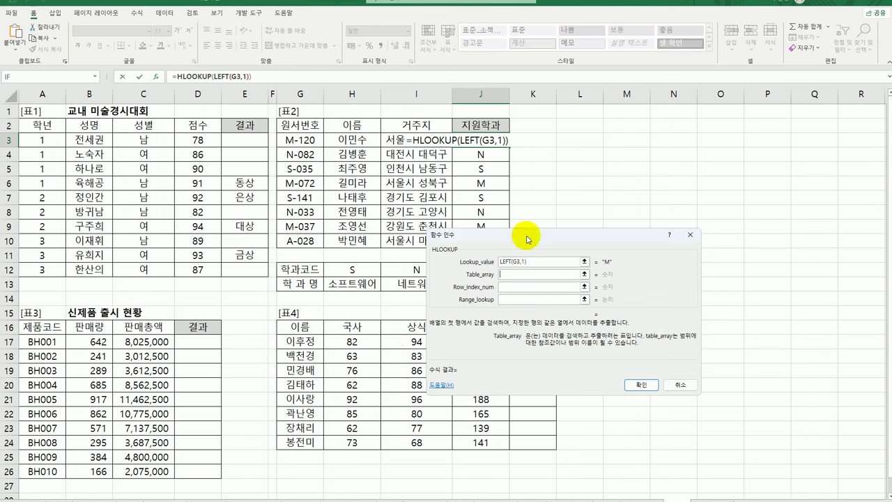
{"action": "left_click_drag", "start_coordinate": [528, 238], "coordinate": [634, 125]}
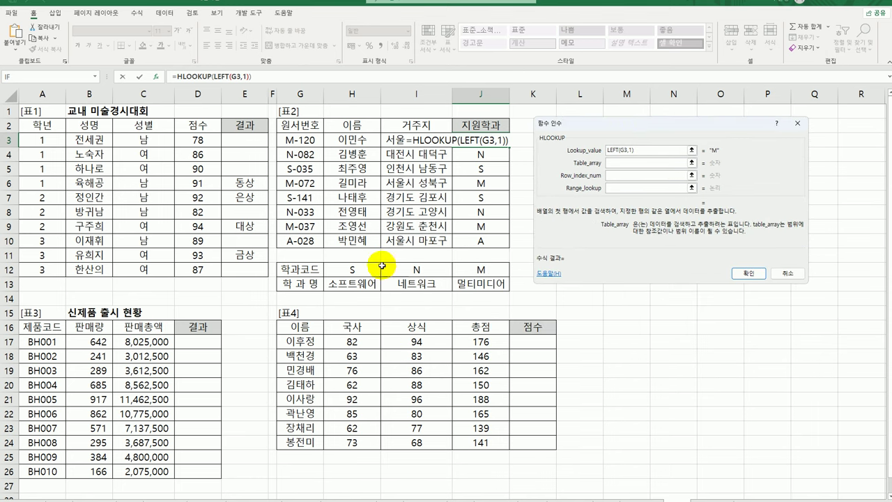
{"action": "left_click_drag", "start_coordinate": [357, 267], "coordinate": [481, 285]}
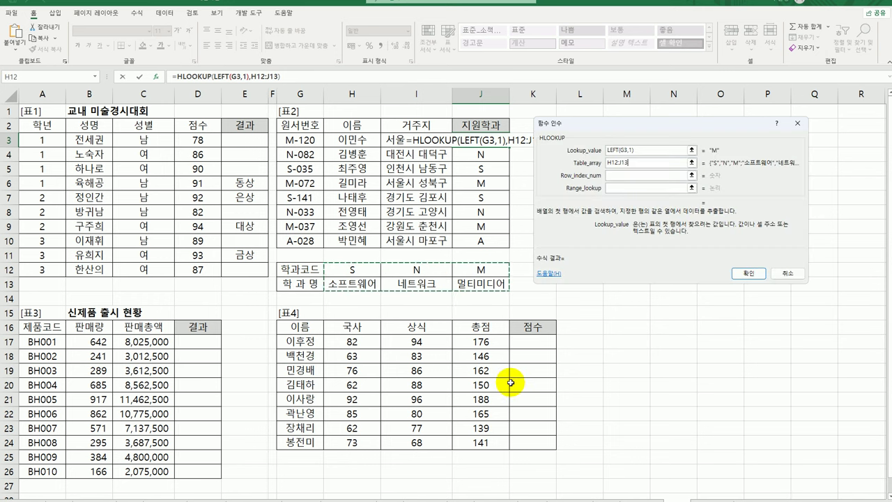
{"action": "key", "text": "F4"}
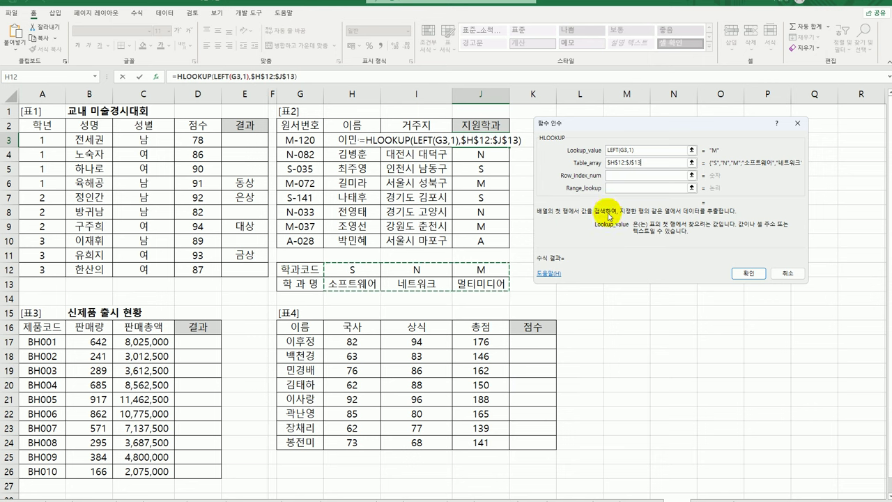
- Set the HLOOKUP row index to 2 and range lookup to 0 in J3, and fill the formula down to J10
{"action": "left_click", "coordinate": [624, 179]}
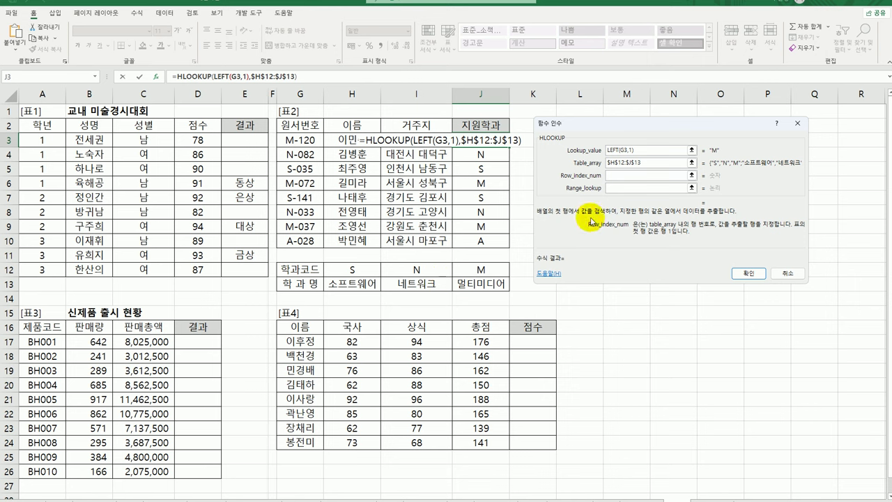
{"action": "type", "text": "2"}
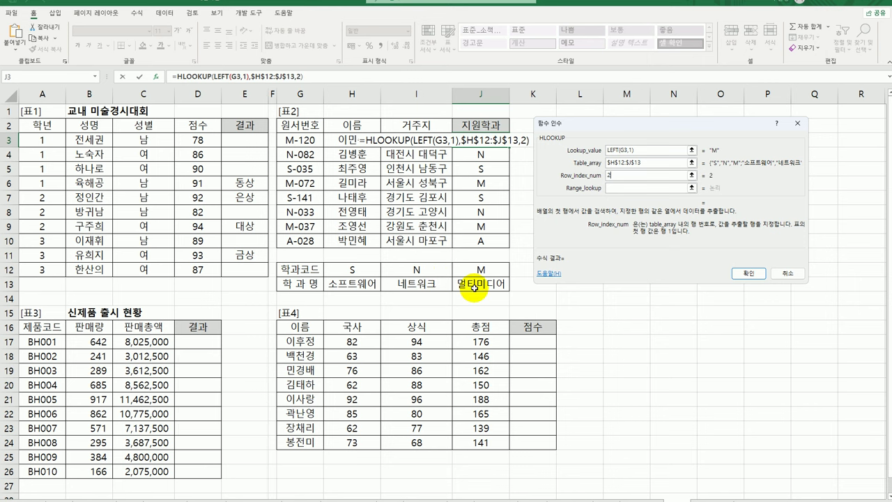
{"action": "left_click", "coordinate": [620, 188]}
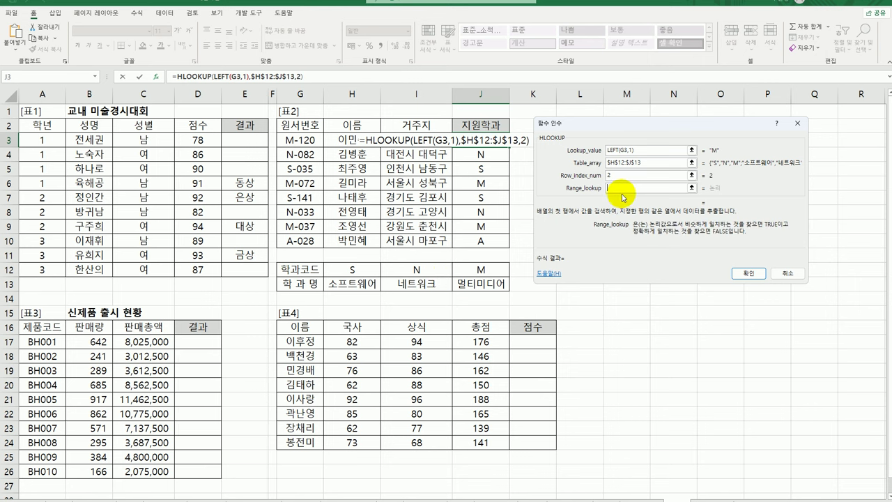
{"action": "type", "text": "0"}
{"action": "left_click", "coordinate": [747, 272]}
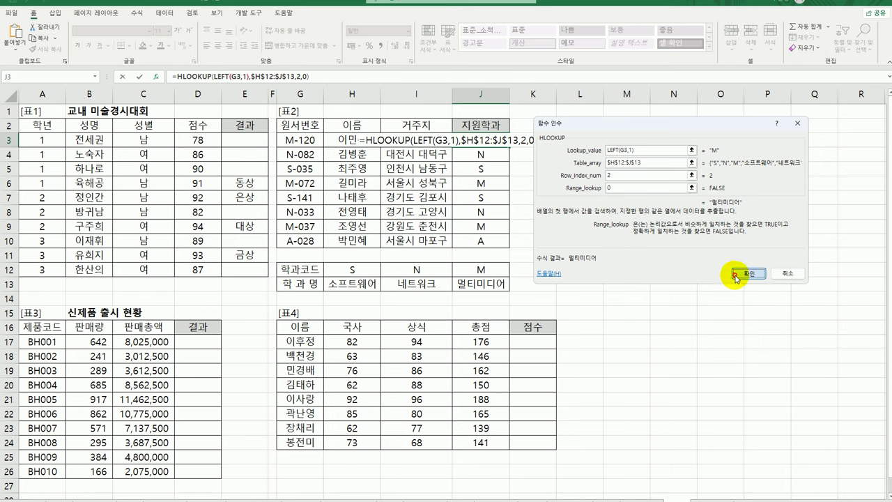
{"action": "left_click_drag", "start_coordinate": [509, 148], "coordinate": [507, 252]}
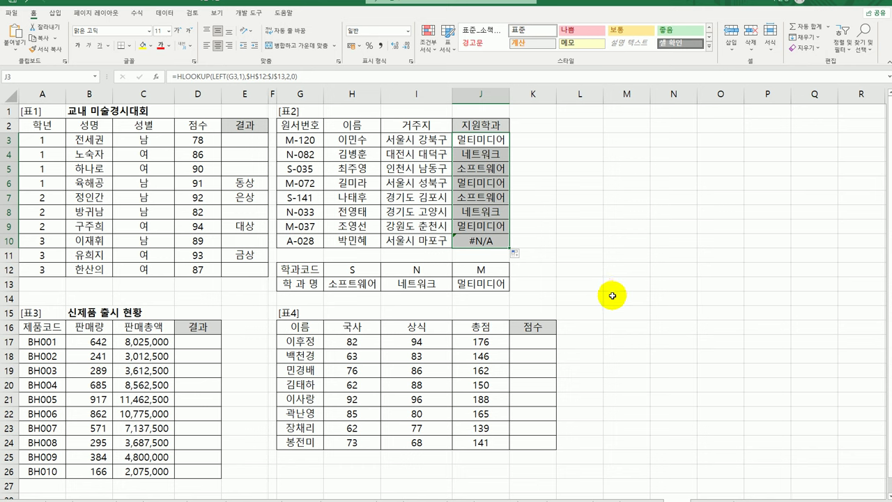
- Wrap the HLOOKUP formula in J3 in an IFERROR function so that the lookup becomes its value argument
{"action": "double_click", "coordinate": [490, 141]}
{"action": "left_click", "coordinate": [388, 140]}
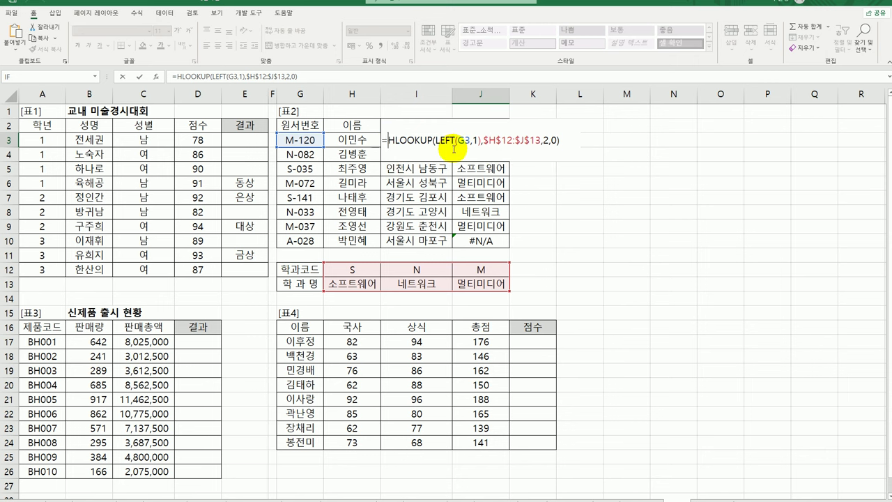
{"action": "type", "text": "if"}
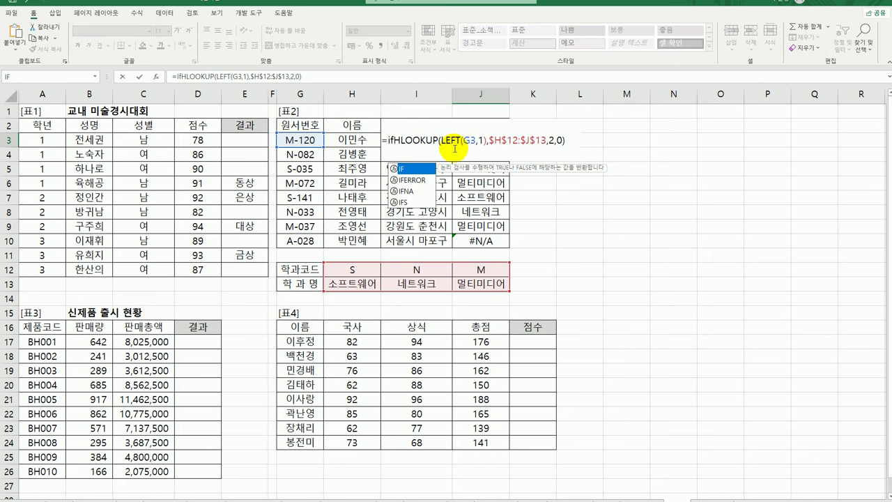
{"action": "key", "text": "Down"}
{"action": "key", "text": "Tab"}
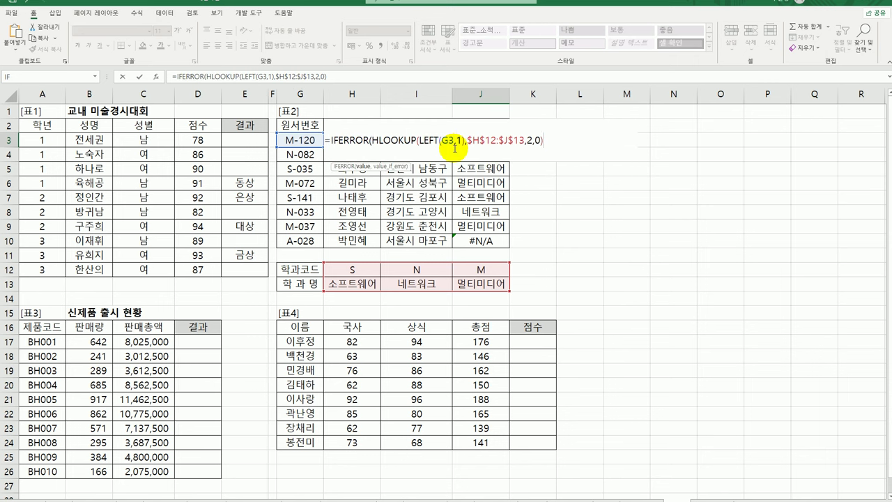
{"action": "type", "text": ","}
{"action": "key", "text": "BackSpace"}
{"action": "left_click", "coordinate": [356, 140]}
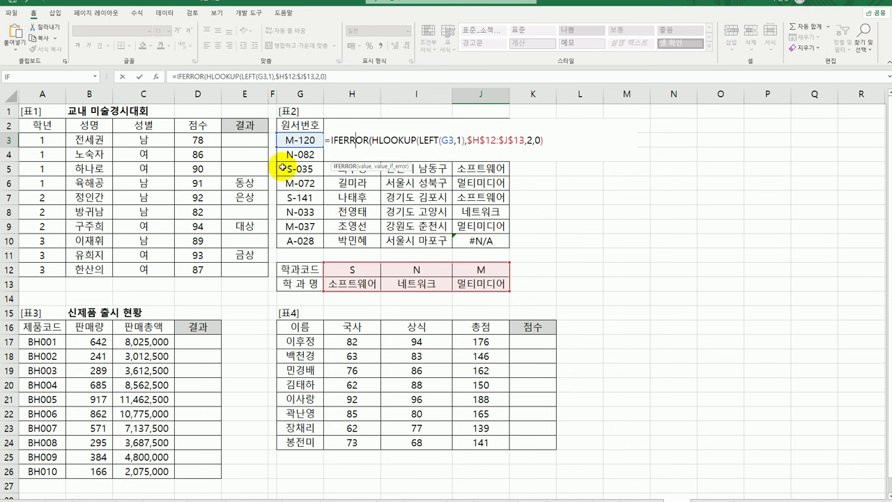
- Set the IFERROR value_if_error in J3 to "코드오류" and fill the formula down to J10
{"action": "left_click", "coordinate": [156, 76]}
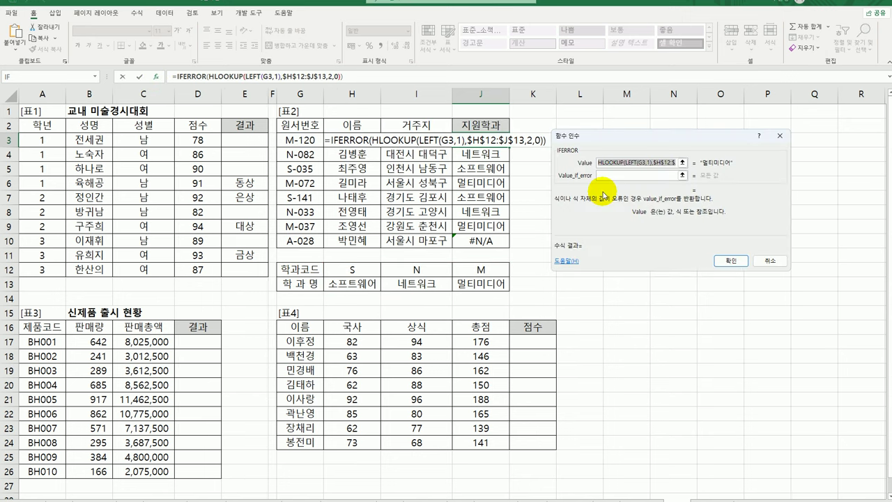
{"action": "left_click", "coordinate": [606, 175]}
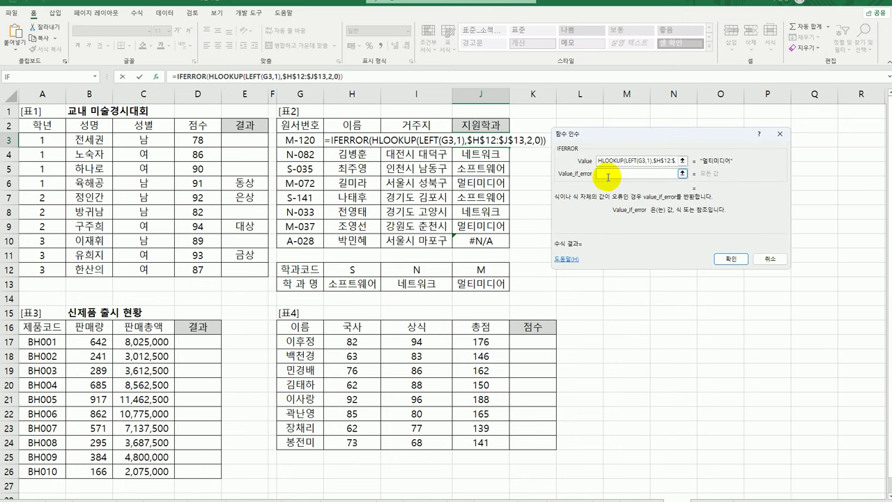
{"action": "type", "text": "ㅋ"}
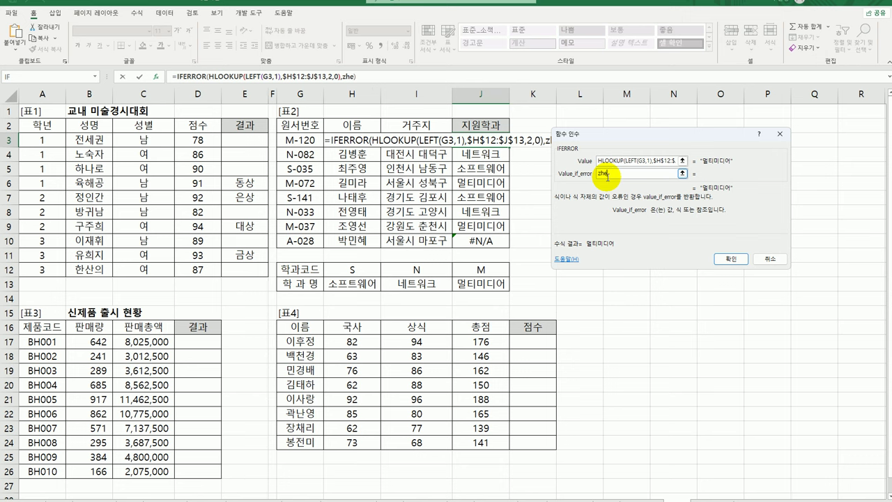
{"action": "key", "text": "BackSpace"}
{"action": "key", "text": "BackSpace"}
{"action": "key", "text": "BackSpace"}
{"action": "type", "text": "코드오류"}
{"action": "left_click", "coordinate": [731, 259]}
{"action": "left_click_drag", "start_coordinate": [511, 145], "coordinate": [508, 247]}
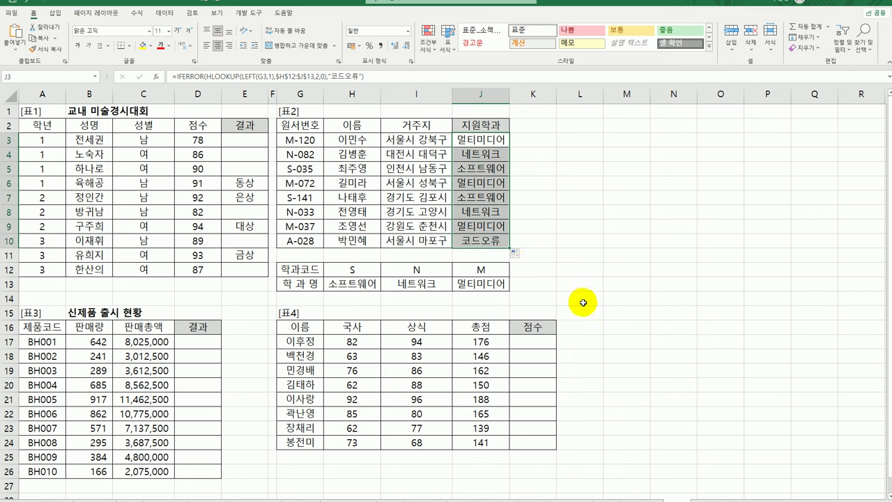
- Enter =LARGE($C$17:$C$26,5) in D17 to get the fifth-largest sales total, and fill the formula down to D26
{"action": "left_click", "coordinate": [199, 342]}
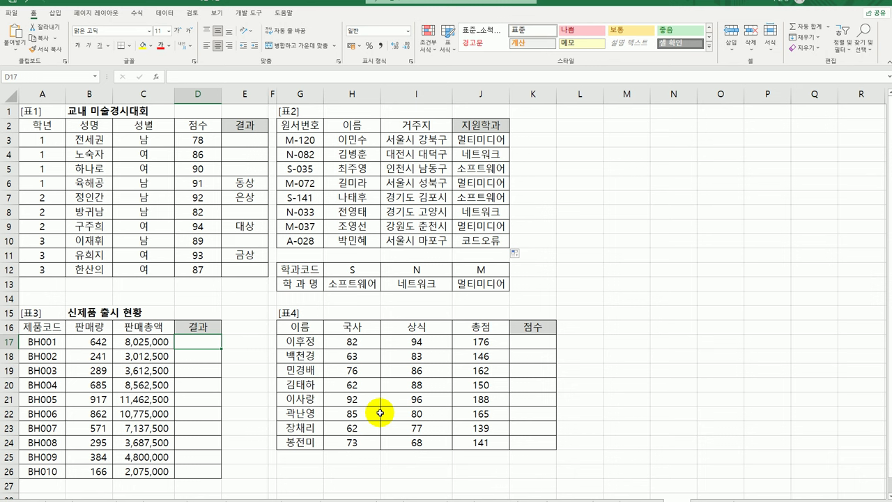
{"action": "type", "text": "="}
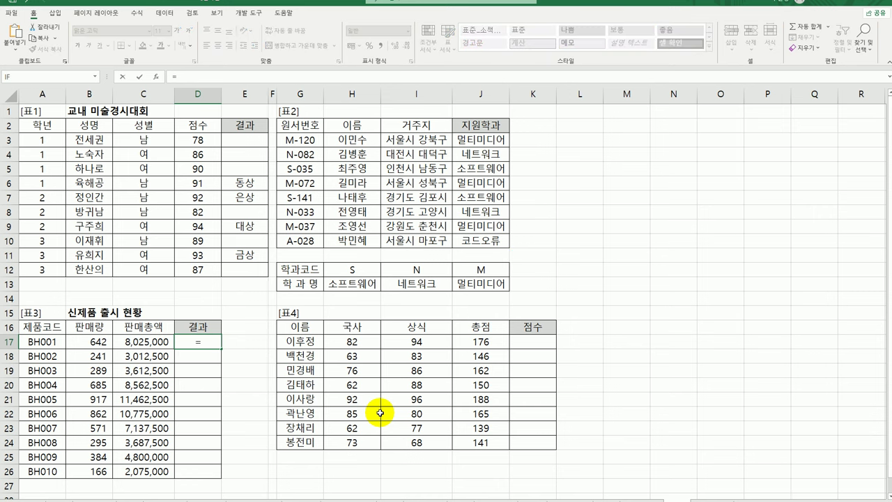
{"action": "type", "text": "lar"}
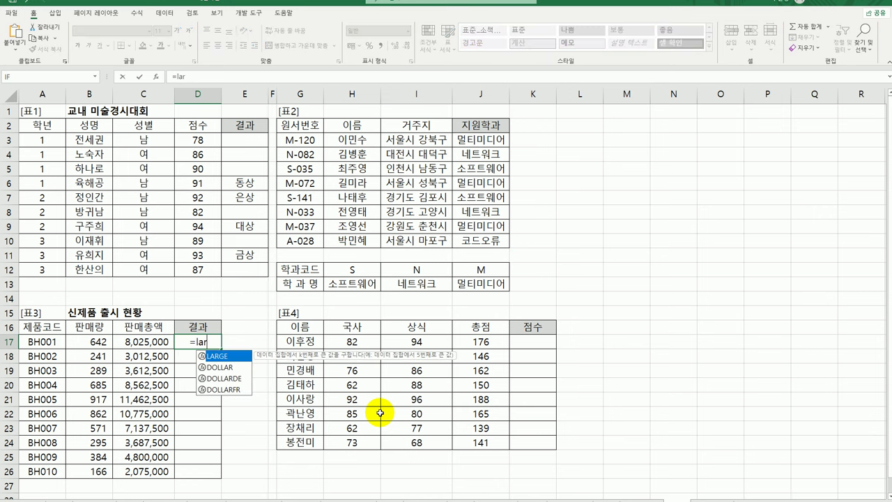
{"action": "key", "text": "Tab"}
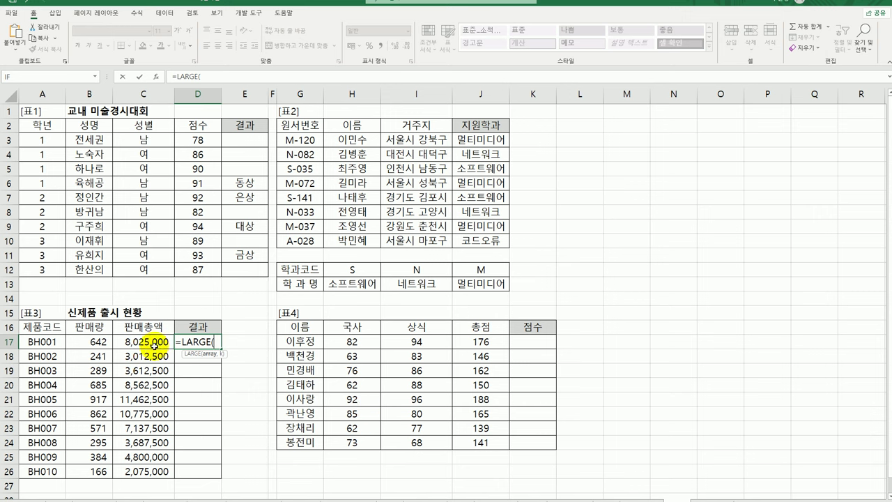
{"action": "left_click_drag", "start_coordinate": [154, 344], "coordinate": [159, 474]}
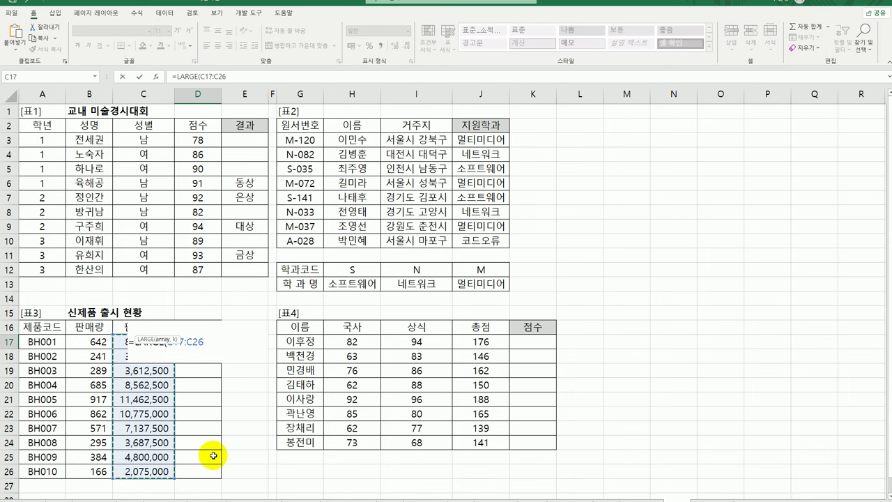
{"action": "key", "text": "F4"}
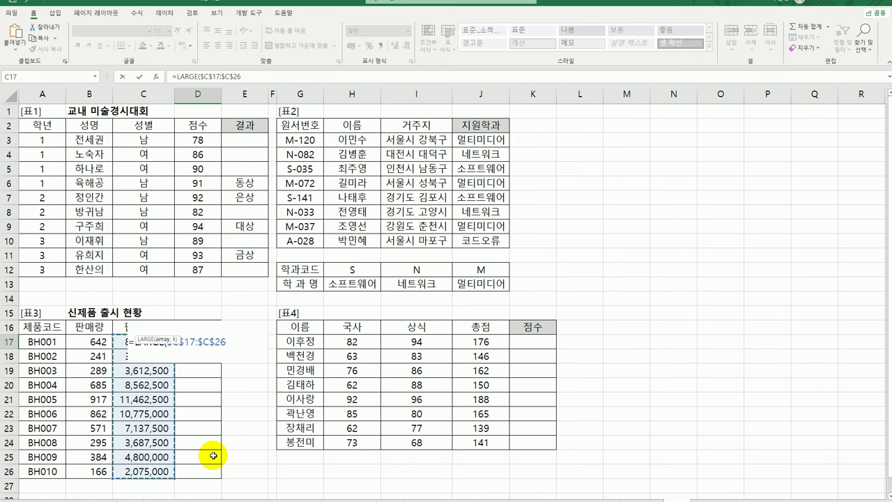
{"action": "type", "text": ","}
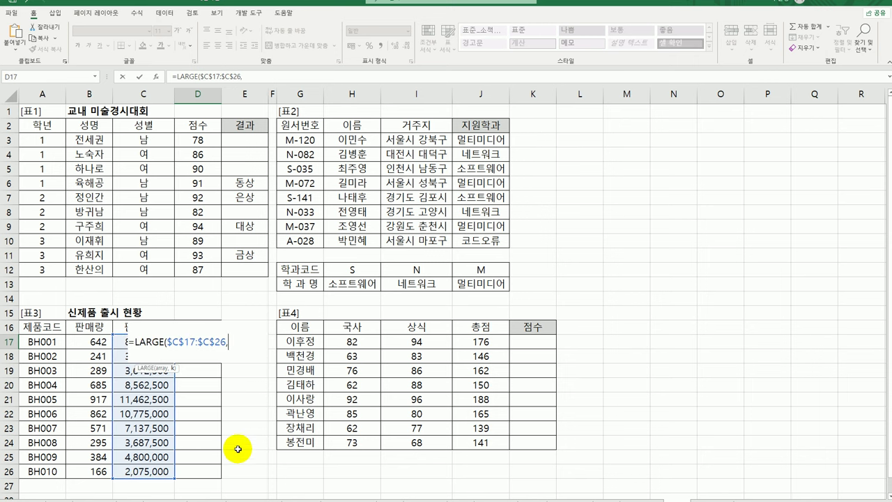
{"action": "type", "text": "5"}
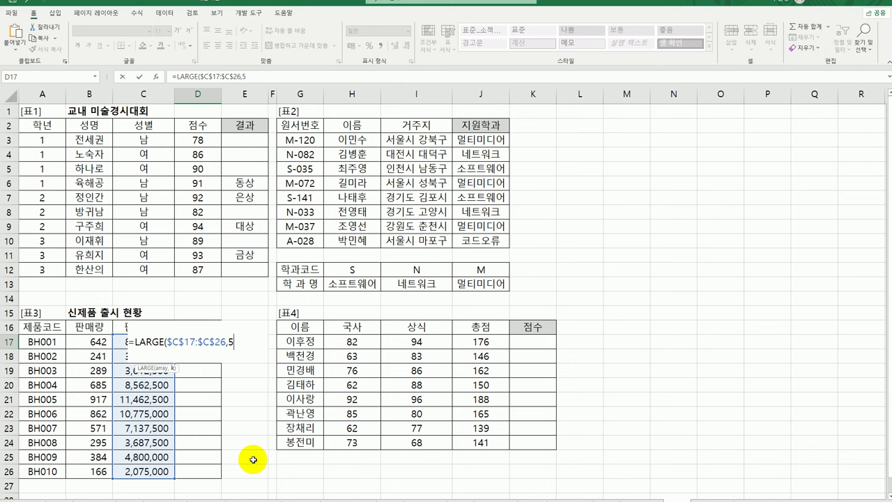
{"action": "type", "text": ")"}
{"action": "key", "text": "Return"}
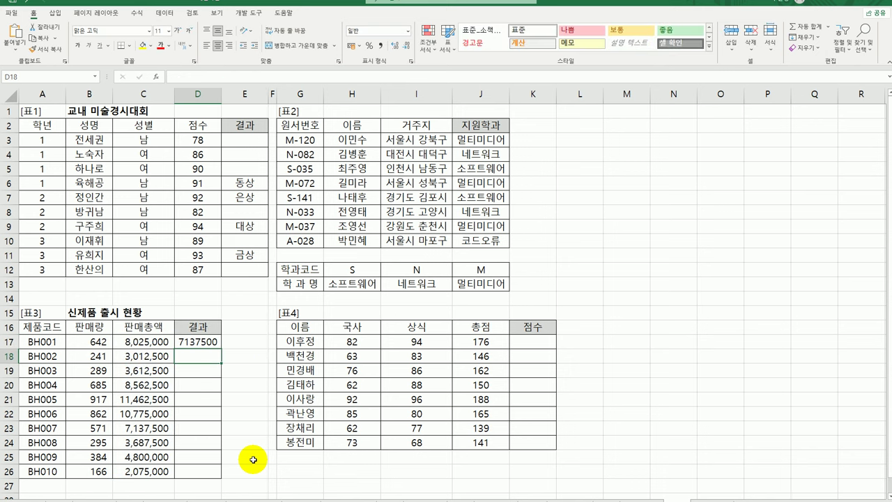
{"action": "left_click", "coordinate": [207, 341]}
{"action": "left_click_drag", "start_coordinate": [219, 349], "coordinate": [206, 479]}
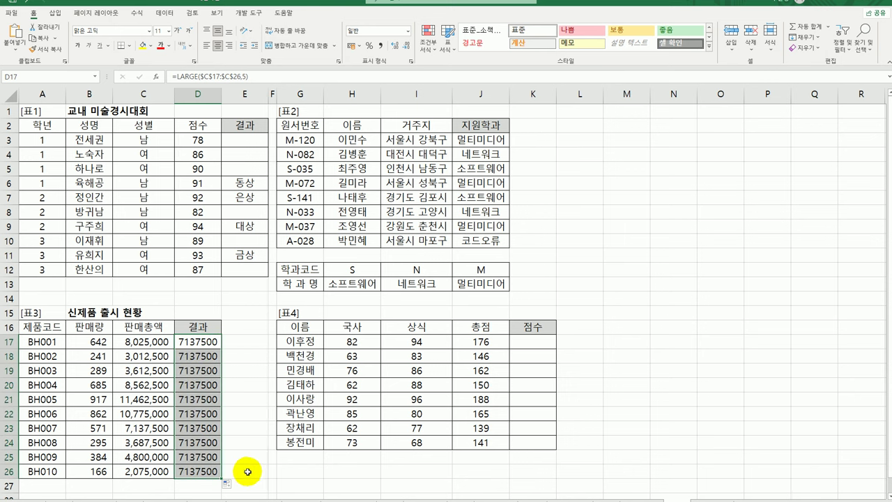
- Wrap the LARGE formula in D17 in an IF function with the logical test LARGE($C$17:$C$26,5)<=C17
{"action": "left_click", "coordinate": [200, 341]}
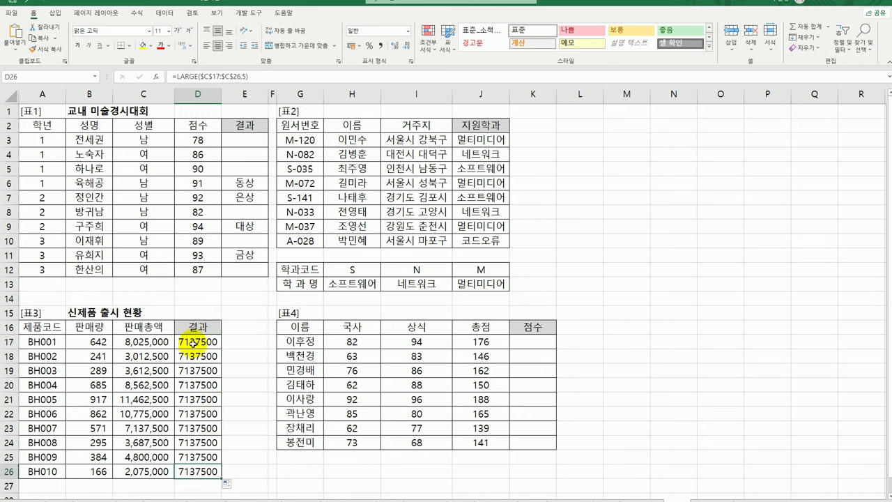
{"action": "double_click", "coordinate": [192, 343]}
{"action": "left_click", "coordinate": [131, 341]}
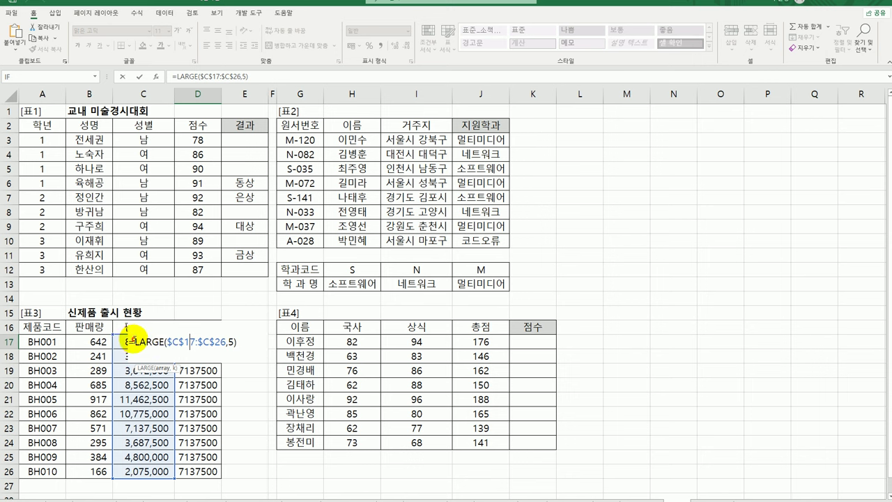
{"action": "type", "text": "IF("}
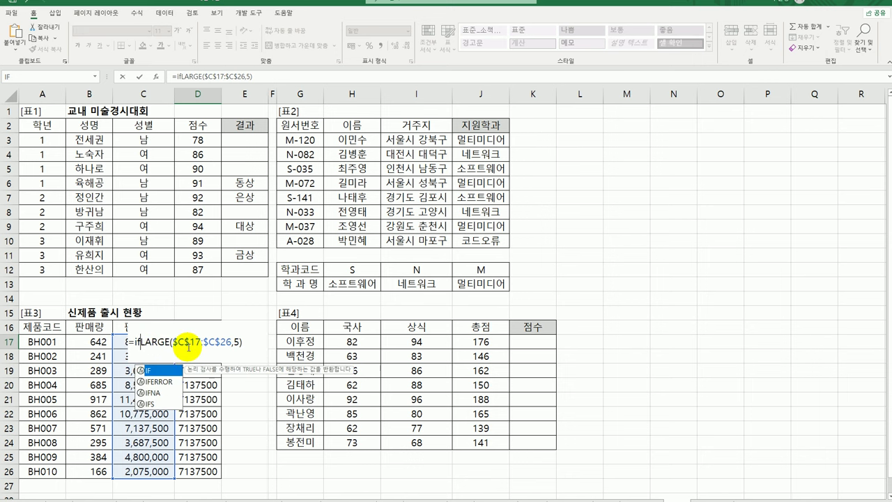
{"action": "left_click", "coordinate": [136, 342]}
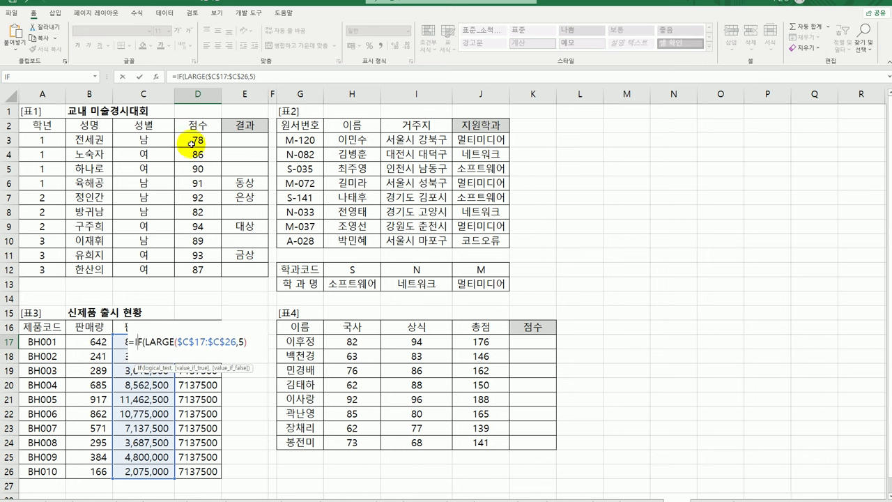
{"action": "left_click", "coordinate": [157, 77]}
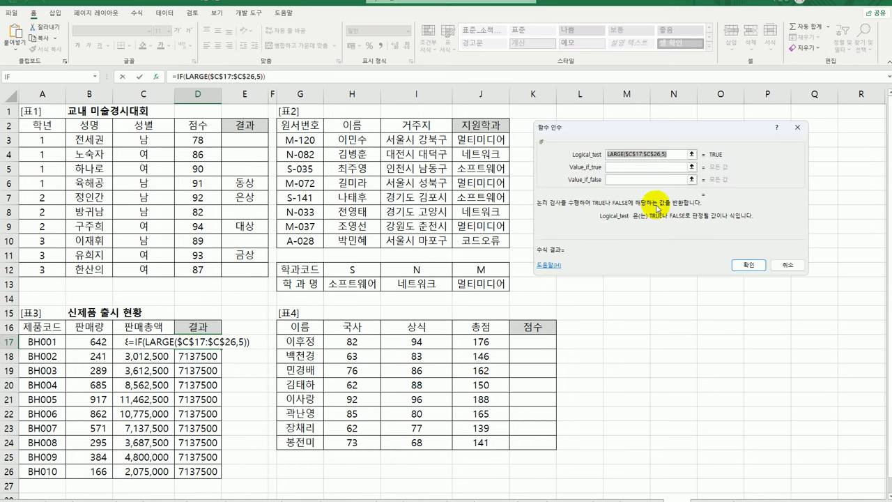
{"action": "left_click", "coordinate": [673, 154]}
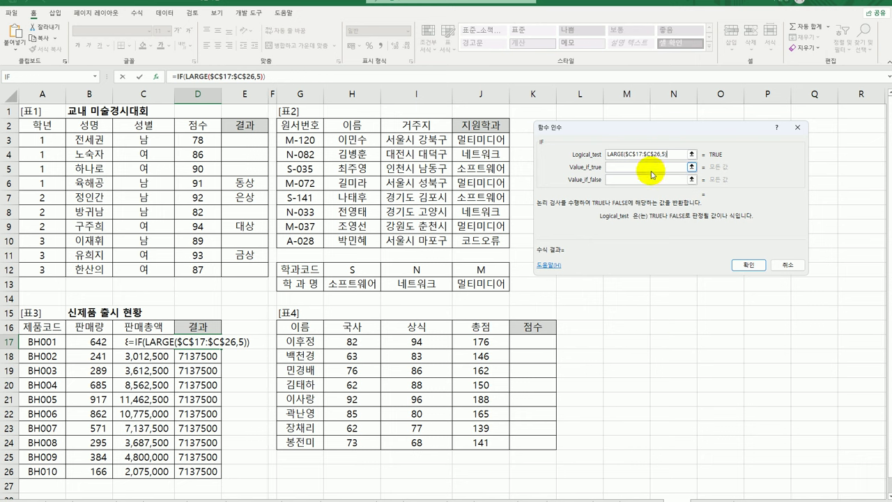
{"action": "type", "text": "<="}
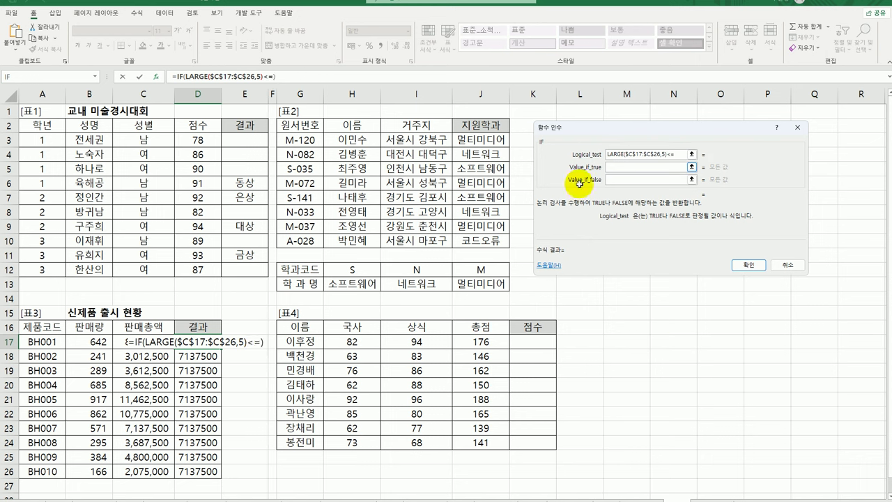
{"action": "left_click", "coordinate": [148, 340]}
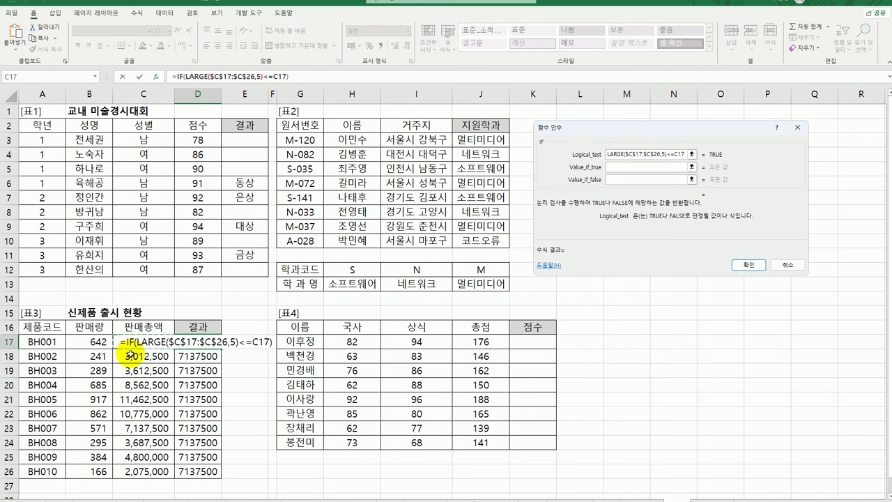
- Set the IF results in D17 to "재생산" when true and "생산중단" when false, and fill the formula down to D26
{"action": "left_click", "coordinate": [625, 166]}
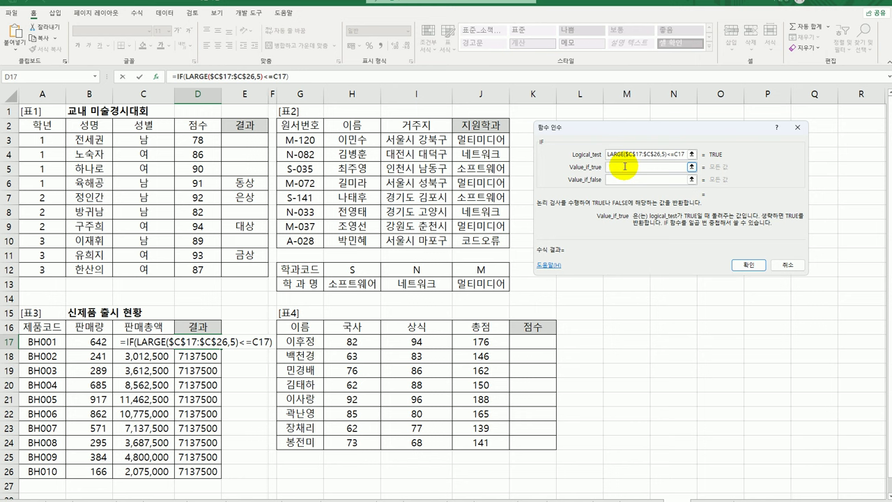
{"action": "type", "text": "재생"}
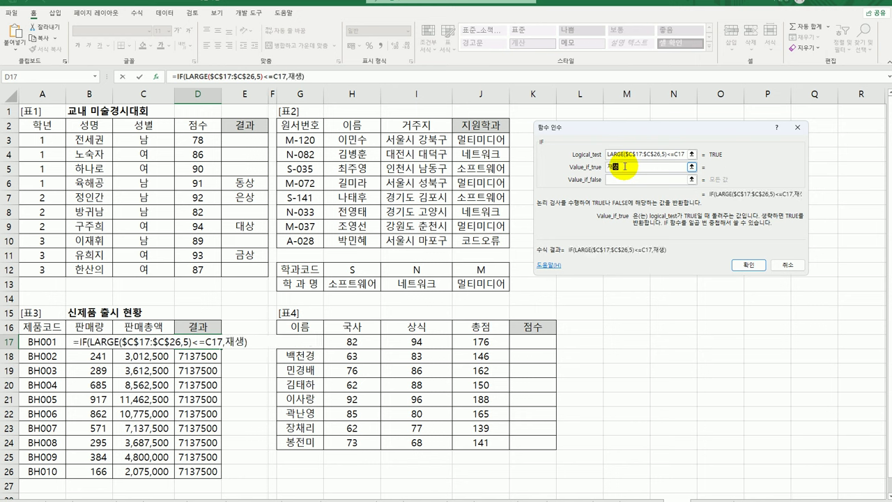
{"action": "type", "text": "산"}
{"action": "key", "text": "Tab"}
{"action": "type", "text": "생산"}
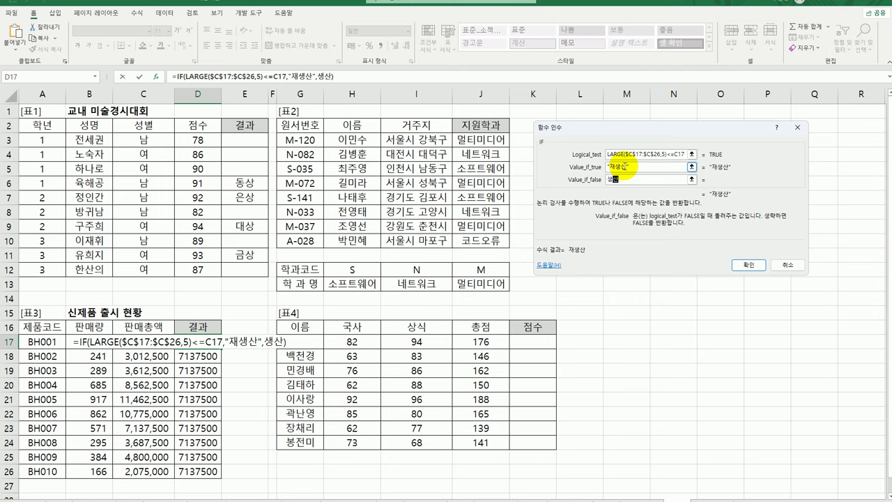
{"action": "type", "text": "중ㄷ"}
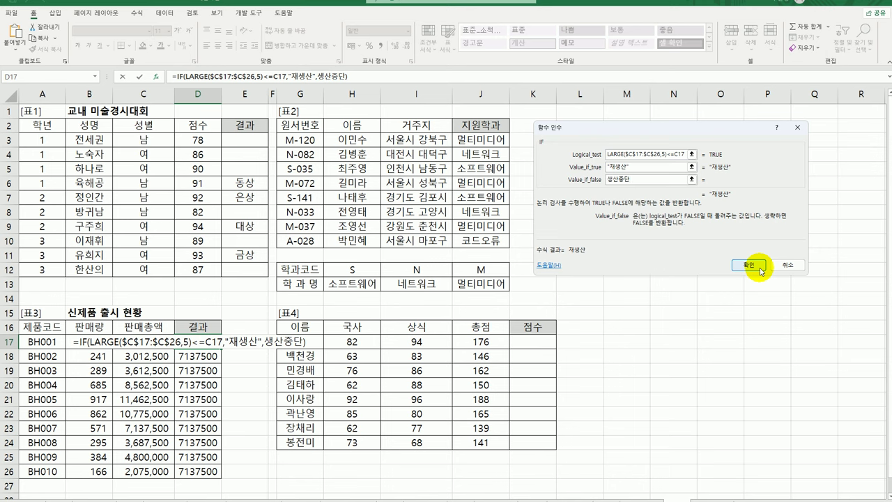
{"action": "left_click", "coordinate": [761, 270]}
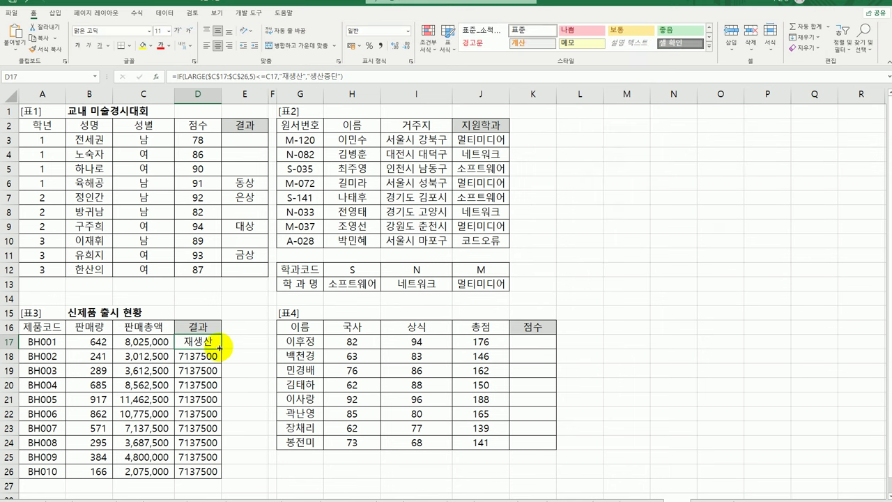
{"action": "left_click_drag", "start_coordinate": [220, 347], "coordinate": [196, 473]}
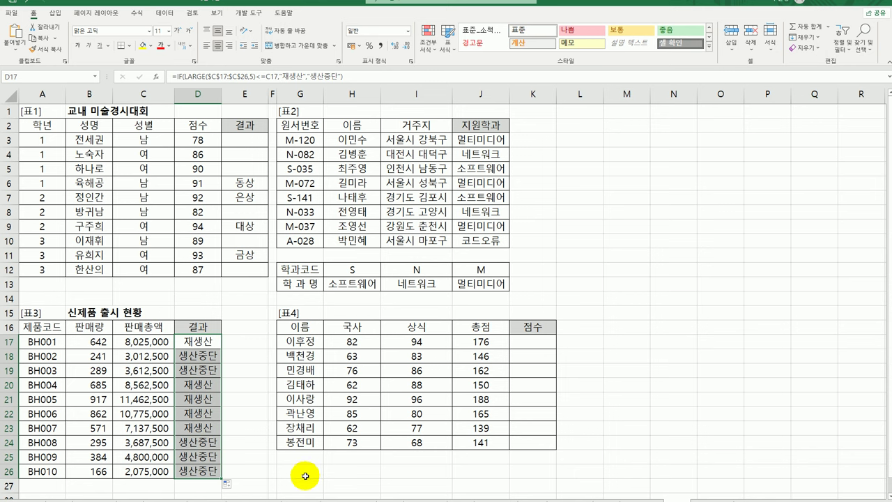
- Enter =MAX($J$17:$J$24) in K17 to get the highest 총점, and fill the formula down to K24
{"action": "left_click", "coordinate": [534, 341]}
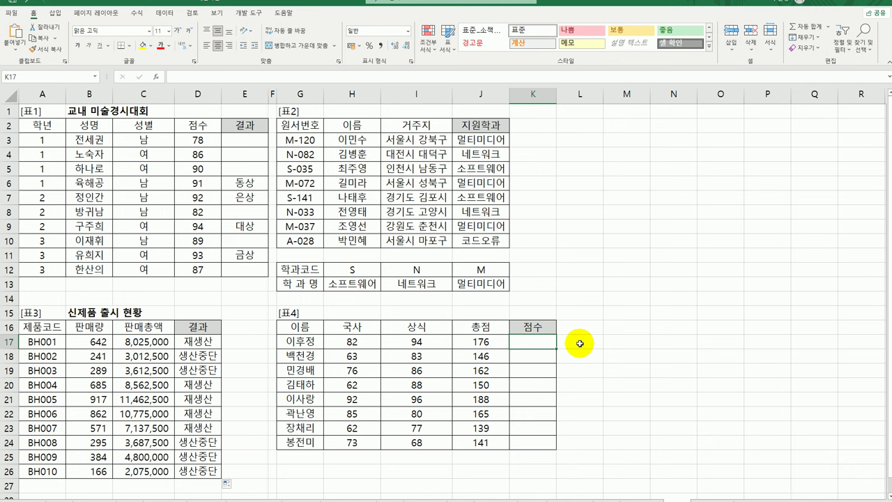
{"action": "type", "text": "="}
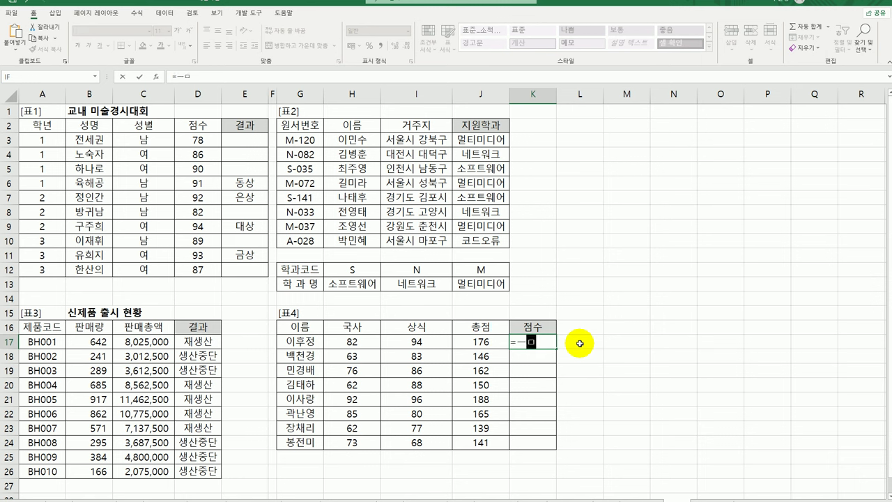
{"action": "type", "text": "max"}
{"action": "key", "text": "Tab"}
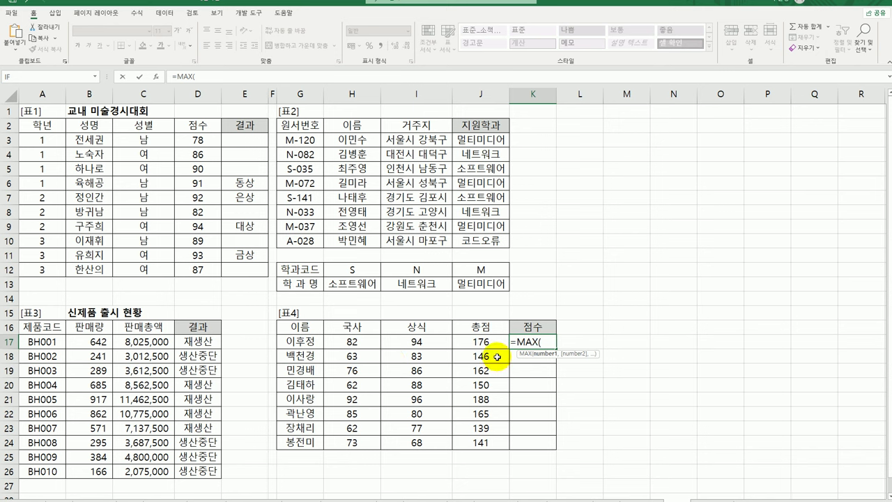
{"action": "left_click_drag", "start_coordinate": [494, 339], "coordinate": [488, 442]}
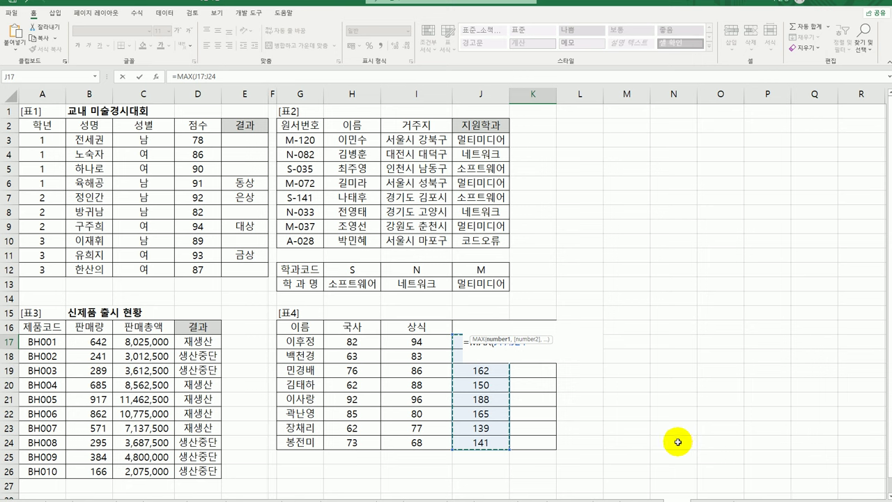
{"action": "key", "text": "F4"}
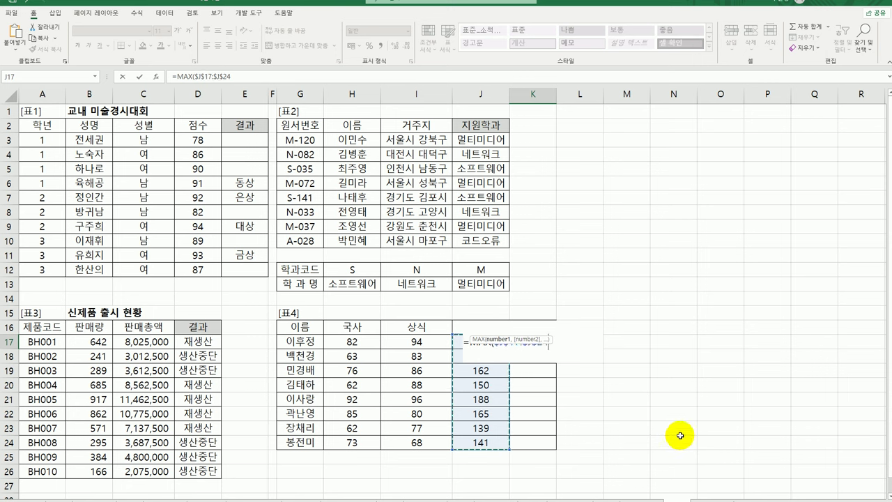
{"action": "key", "text": "Return"}
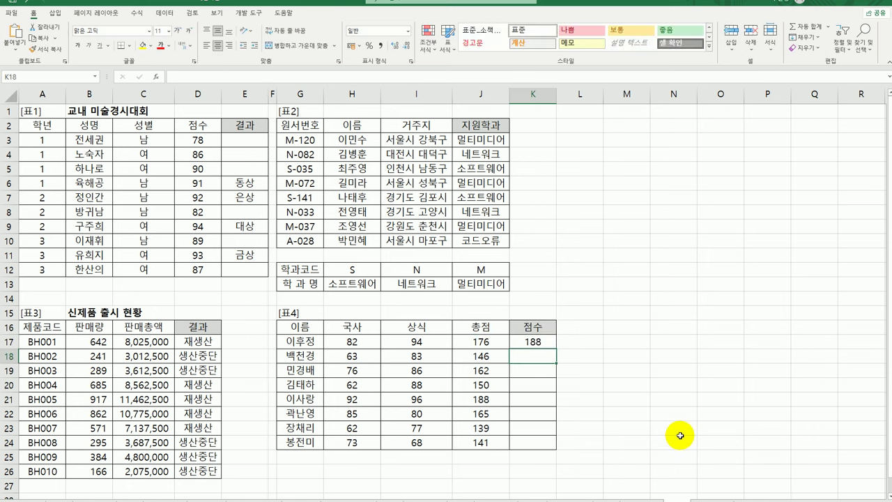
{"action": "left_click", "coordinate": [533, 342]}
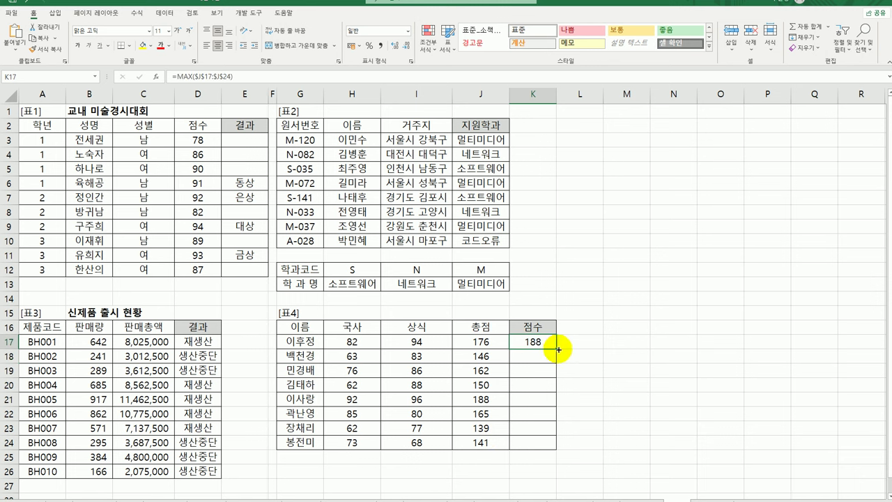
{"action": "left_click_drag", "start_coordinate": [557, 350], "coordinate": [558, 450]}
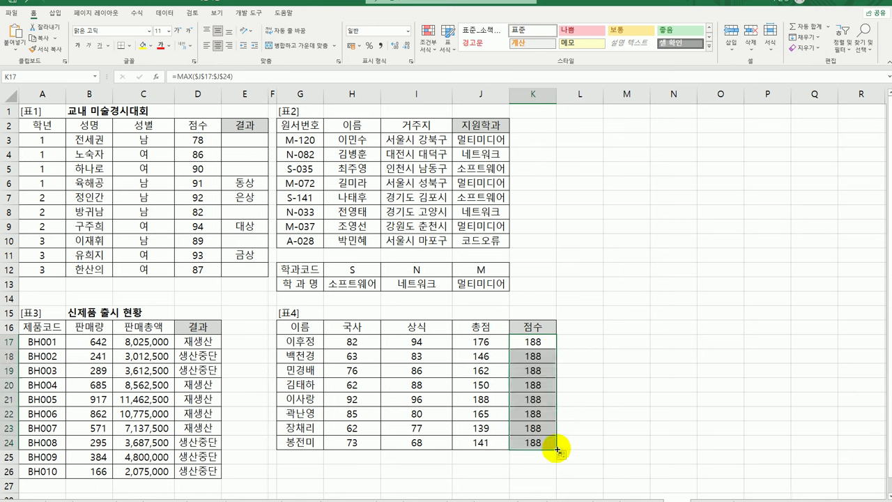
- Wrap the MAX formula in K17 in an IF function with the logical test MAX($J$17:$J$24)=J17
{"action": "left_click", "coordinate": [541, 341]}
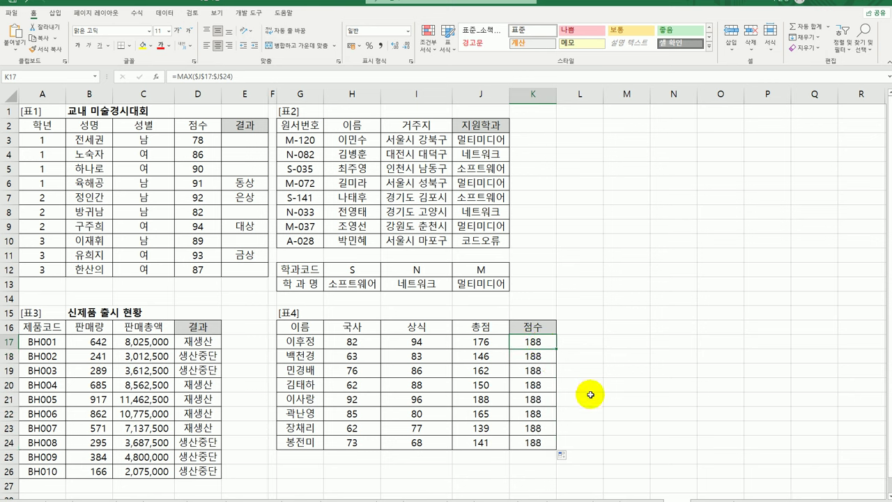
{"action": "double_click", "coordinate": [541, 343]}
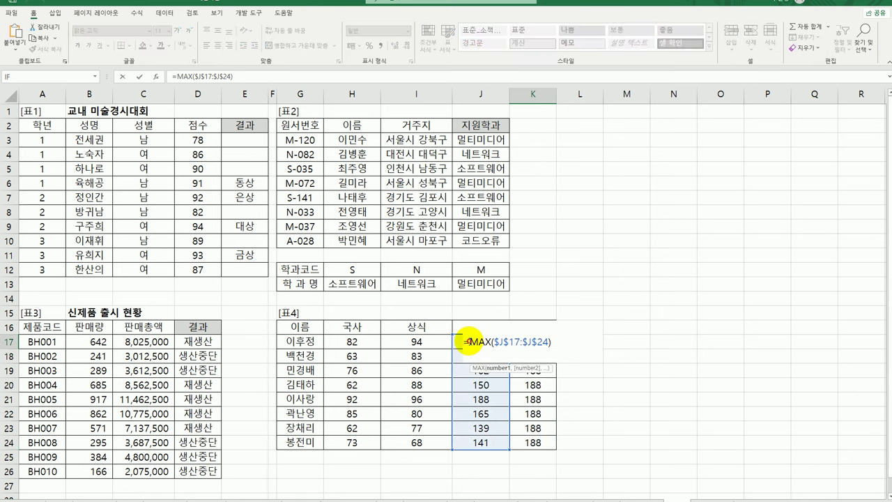
{"action": "left_click", "coordinate": [465, 341]}
{"action": "type", "text": "IF("}
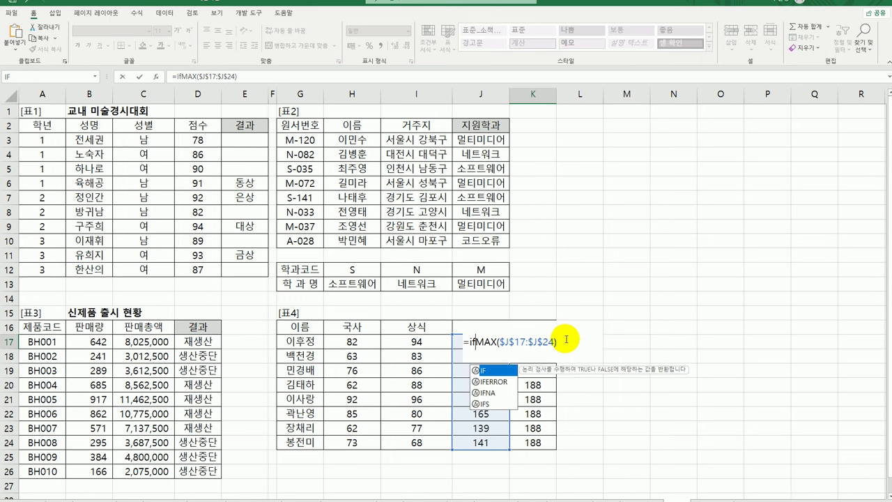
{"action": "left_click", "coordinate": [470, 341]}
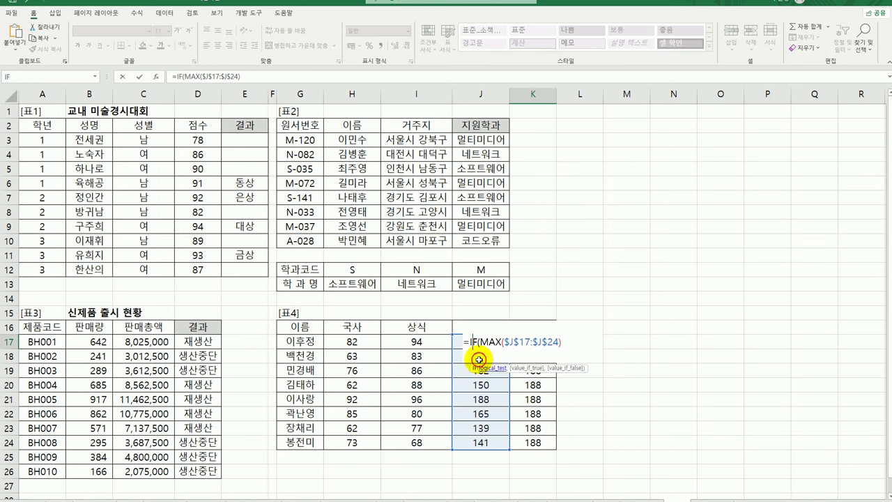
{"action": "left_click", "coordinate": [155, 76]}
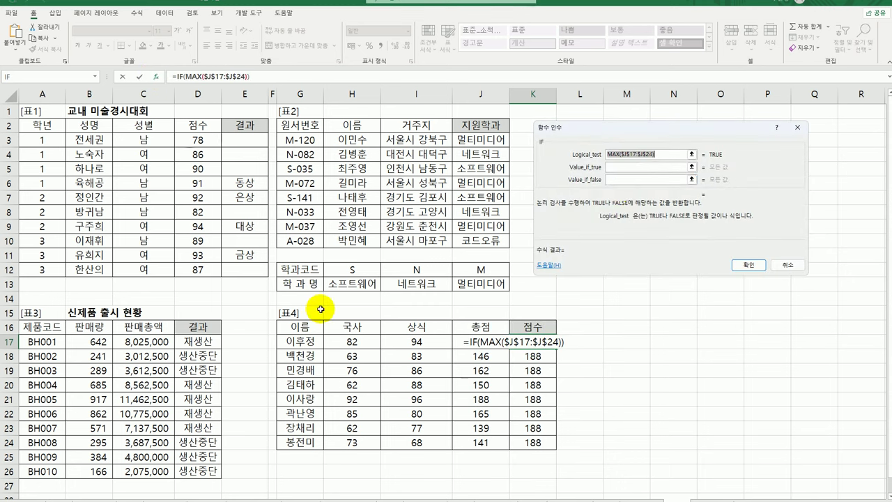
{"action": "left_click", "coordinate": [665, 154]}
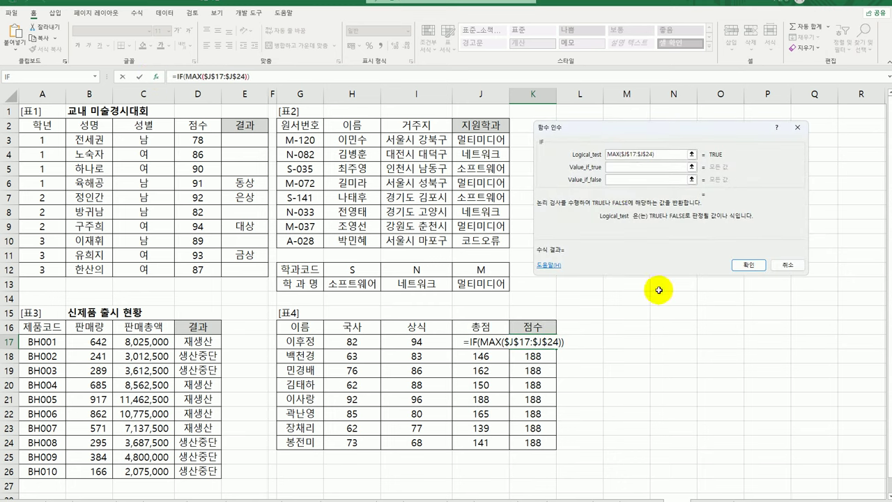
{"action": "type", "text": "="}
{"action": "left_click", "coordinate": [477, 342]}
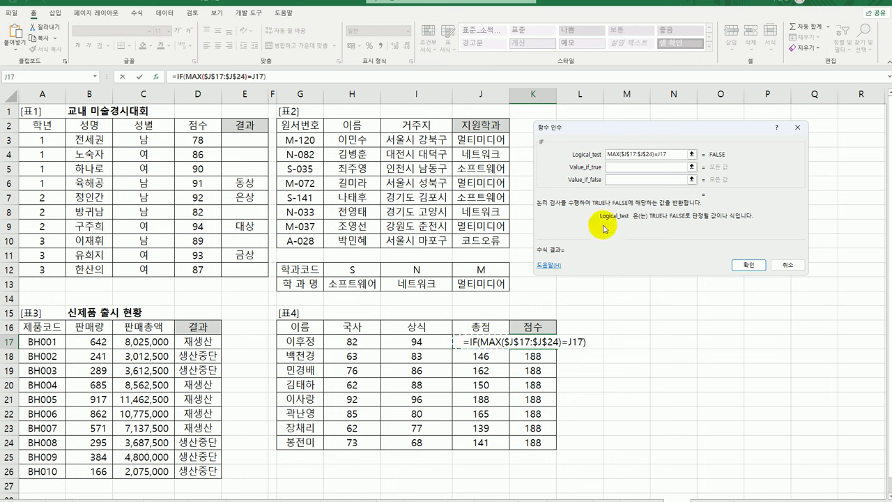
- Set the IF value_if_true in K17 to "최고점수" and copy the logical test expression
{"action": "left_click", "coordinate": [622, 167]}
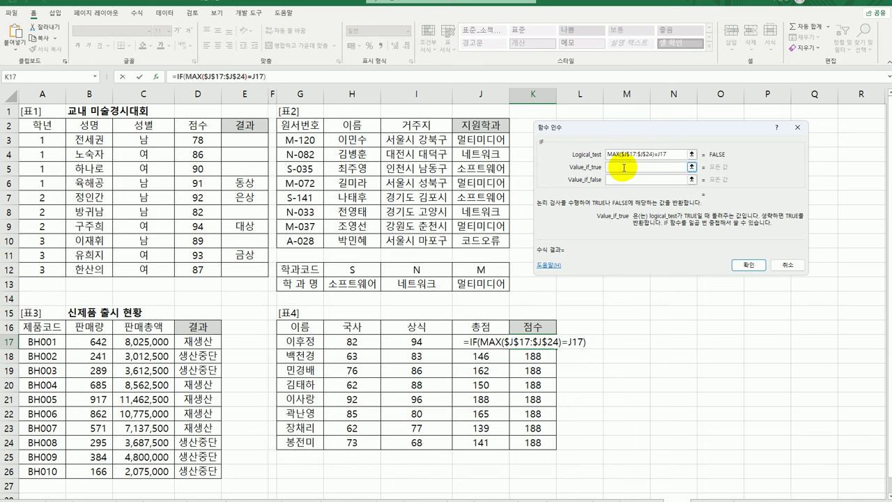
{"action": "type", "text": "최고점수"}
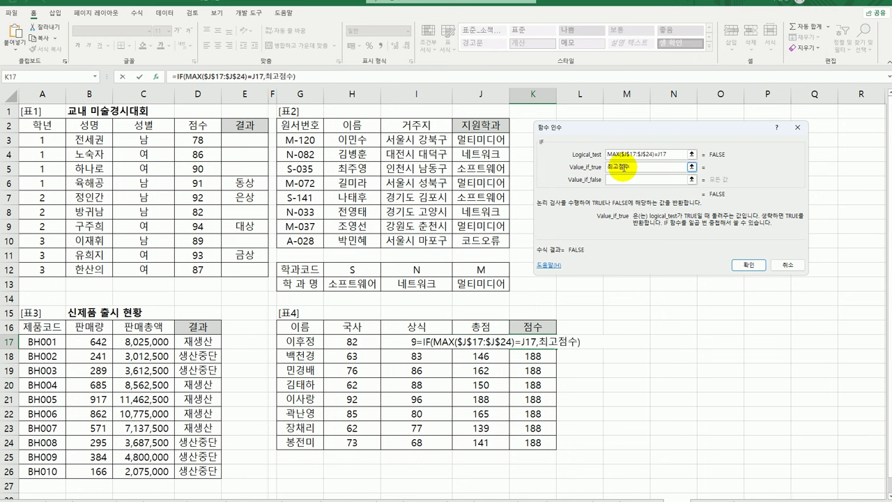
{"action": "left_click", "coordinate": [674, 155]}
{"action": "left_click_drag", "start_coordinate": [673, 154], "coordinate": [577, 148]}
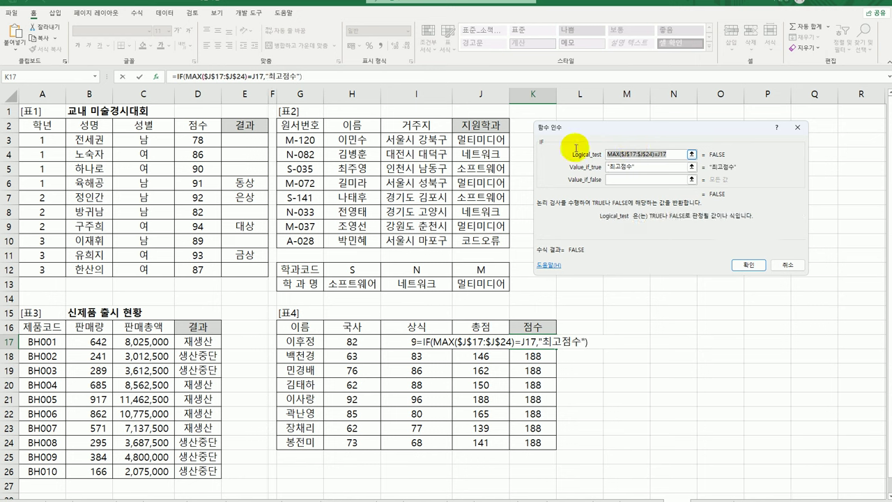
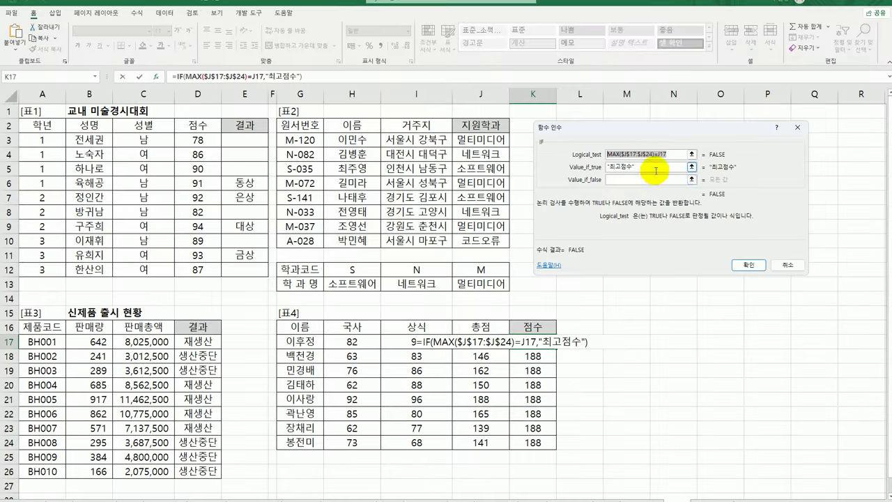
- Nest a second IF as the value_if_false in K17, with the logical test MIN($J$17:$J$24)=J17
{"action": "left_click", "coordinate": [608, 180]}
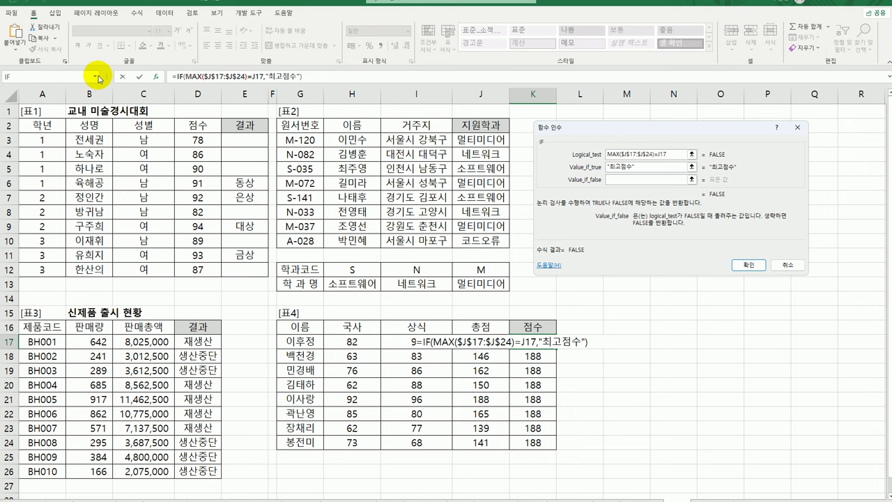
{"action": "left_click", "coordinate": [57, 76]}
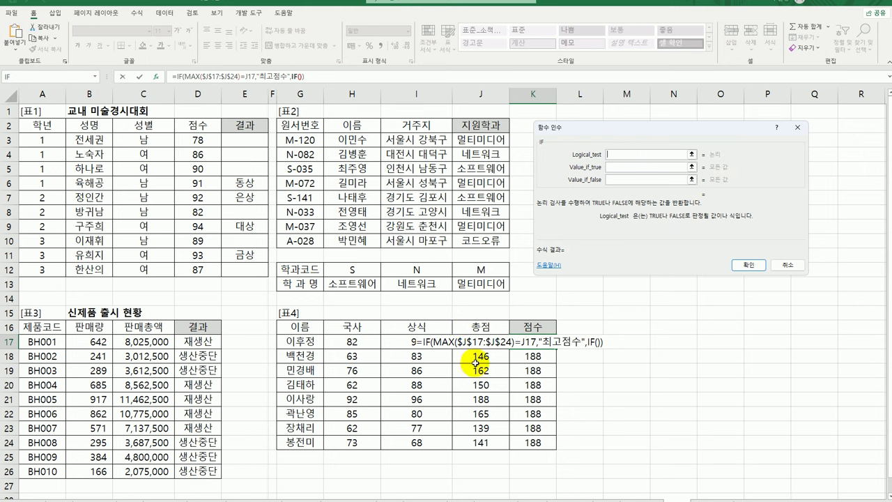
{"action": "type", "text": "MAX($J$17:$J$24)=J17"}
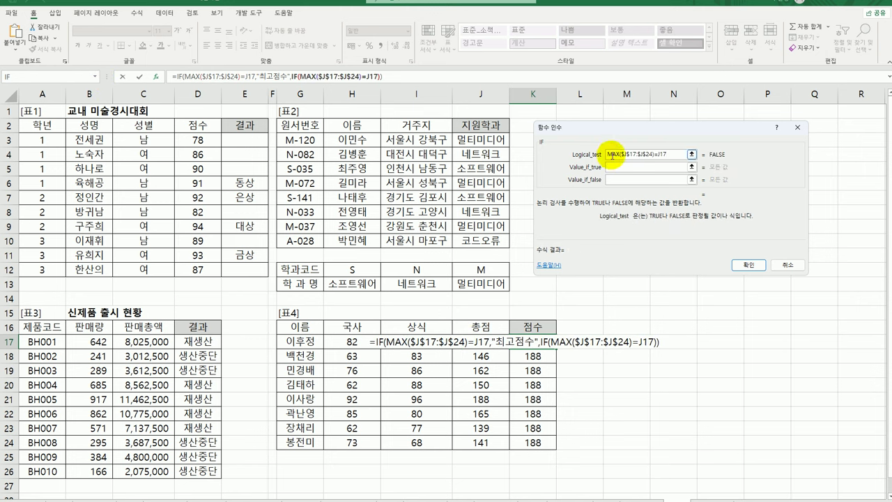
{"action": "left_click", "coordinate": [621, 168]}
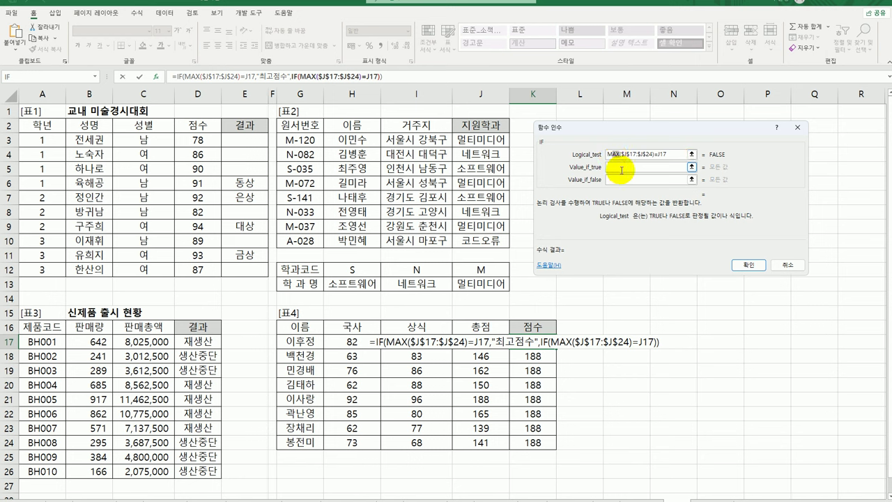
{"action": "type", "text": "ㅏ"}
{"action": "key", "text": "BackSpace"}
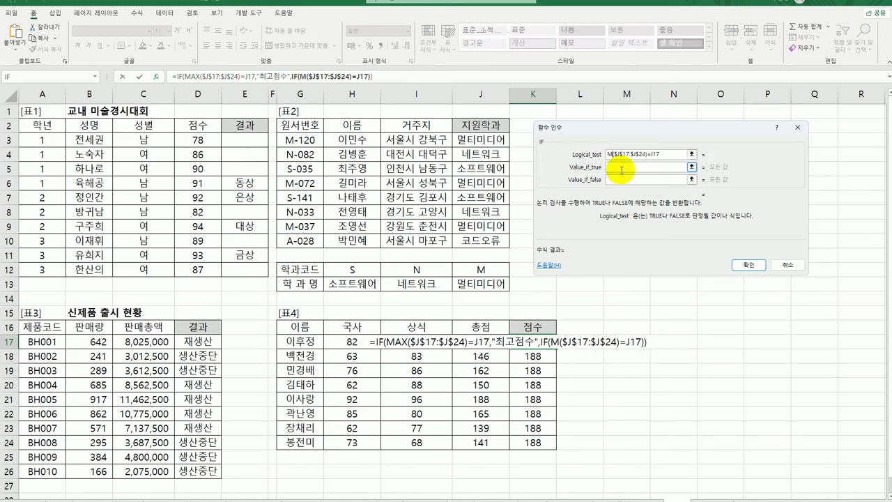
{"action": "type", "text": "in"}
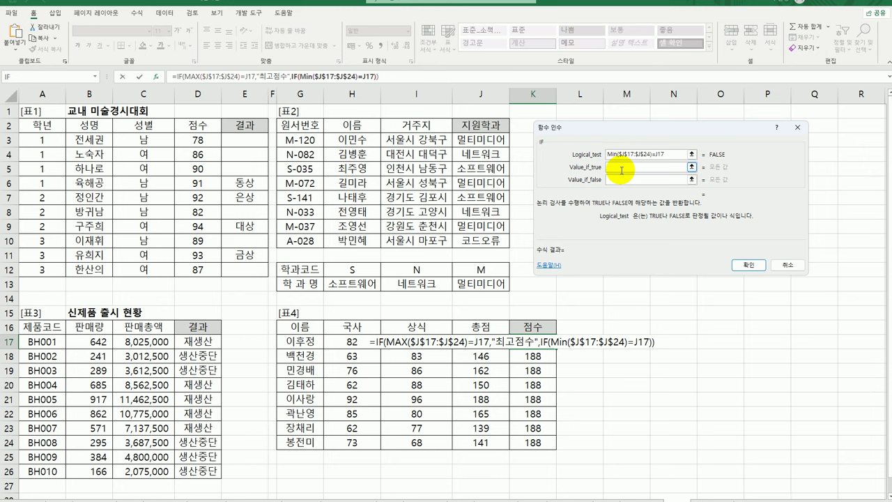
- Set the nested IF results in K17 to "최저점수" when true and "" when false, and fill the formula down to K24
{"action": "left_click", "coordinate": [621, 170]}
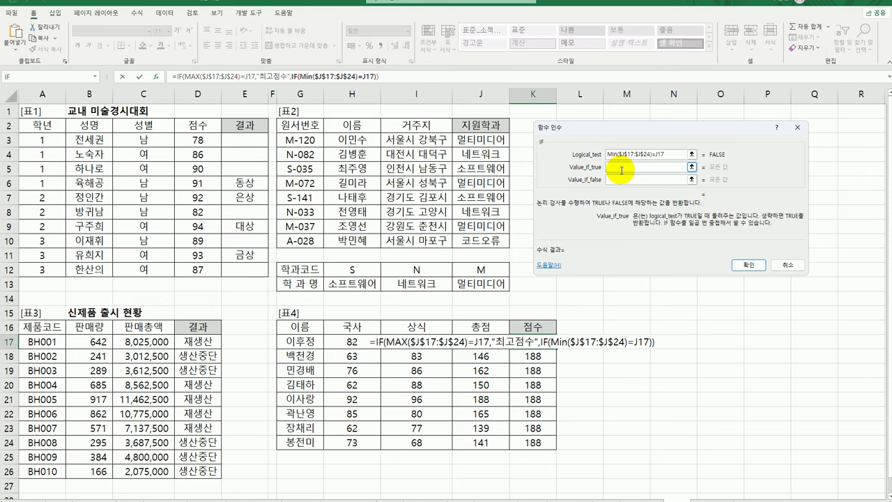
{"action": "type", "text": "최"}
{"action": "type", "text": "저점수"}
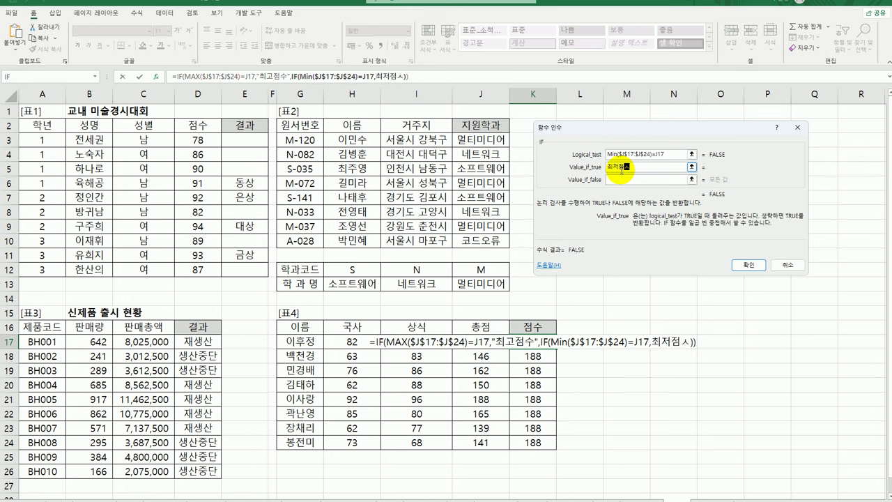
{"action": "key", "text": "Tab"}
{"action": "type", "text": "\"\""}
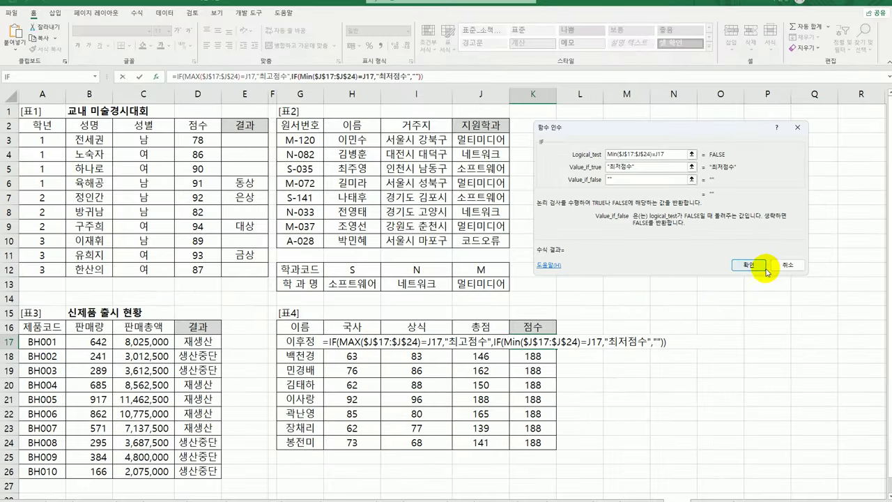
{"action": "left_click", "coordinate": [757, 266]}
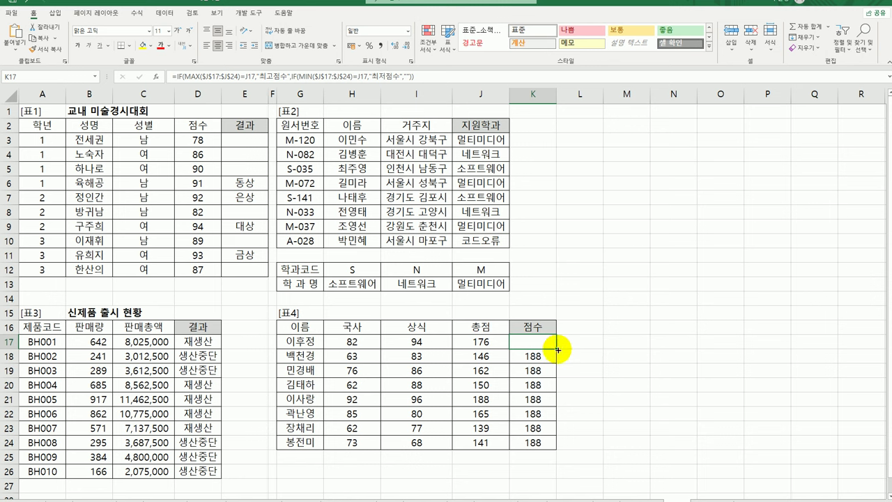
{"action": "left_click_drag", "start_coordinate": [554, 361], "coordinate": [554, 443]}
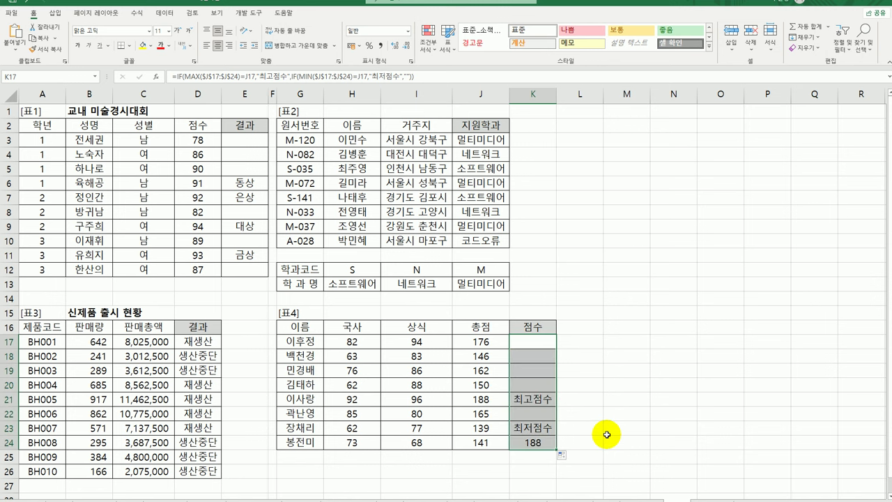
{"action": "left_click", "coordinate": [606, 433]}
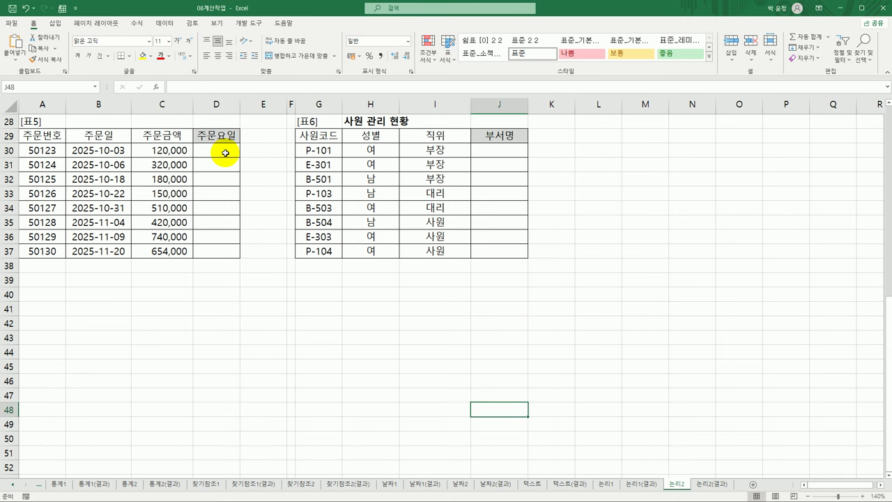
{"action": "left_click", "coordinate": [226, 152]}
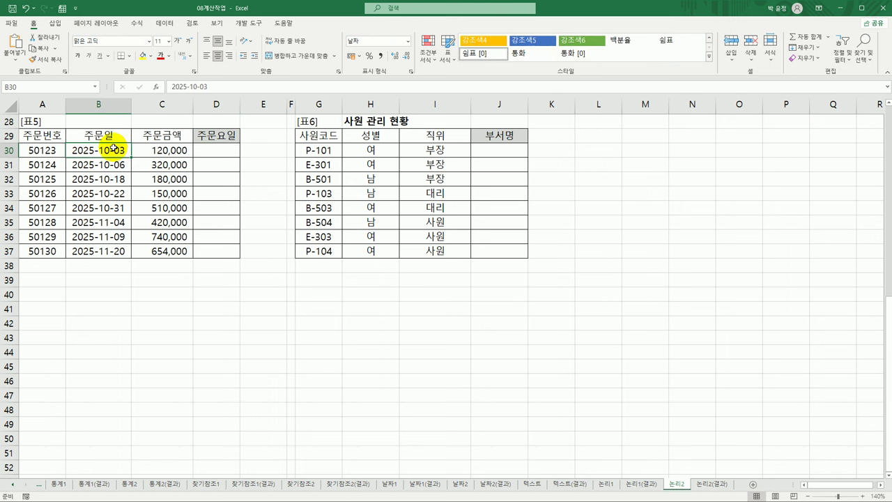
{"action": "left_click", "coordinate": [214, 150]}
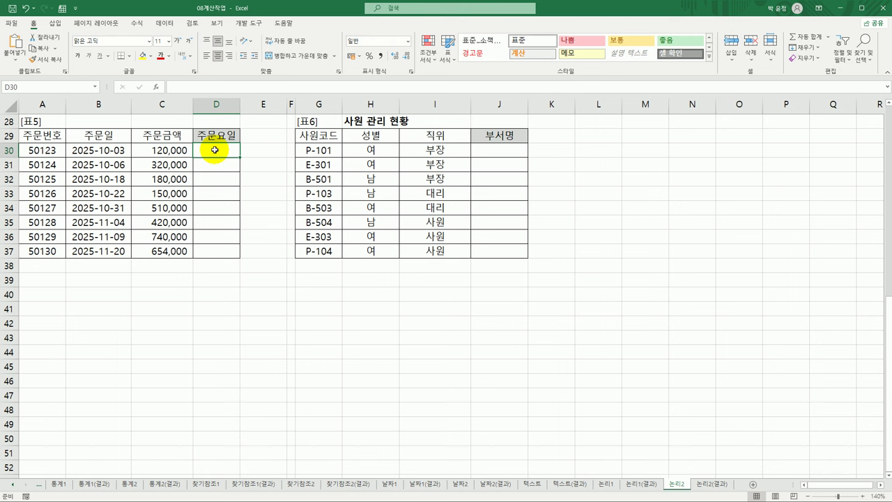
{"action": "left_click", "coordinate": [113, 150]}
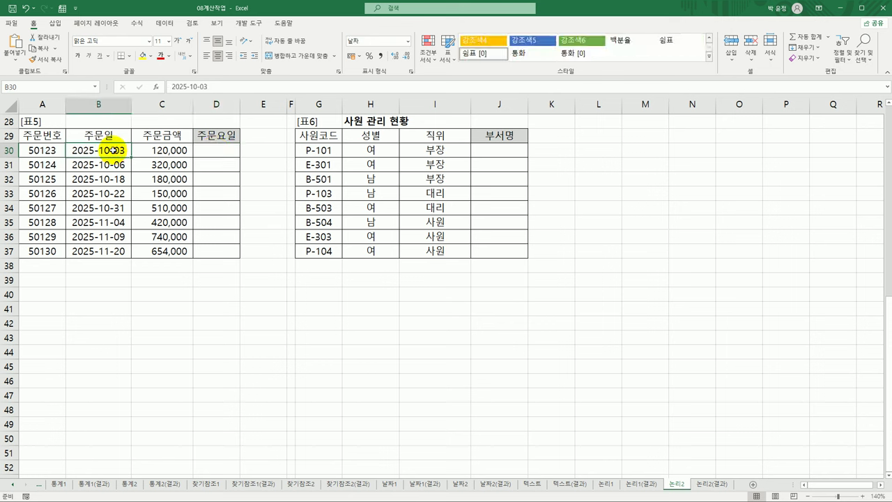
- Enter a WEEKDAY formula in D30 for the order date in B30 with return type 2
{"action": "left_click", "coordinate": [220, 149]}
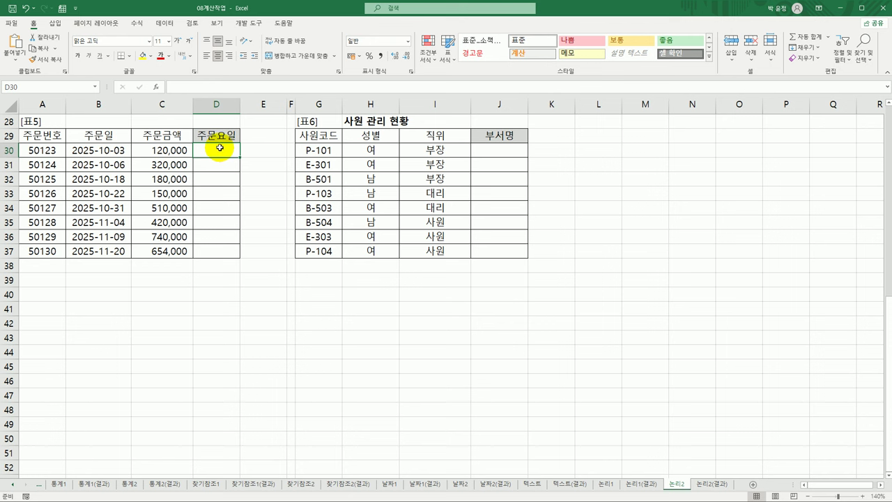
{"action": "type", "text": "="}
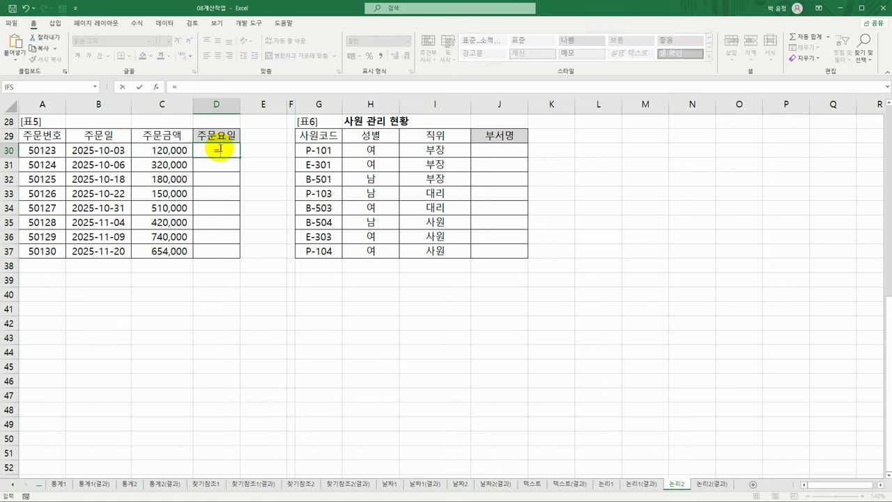
{"action": "type", "text": "w"}
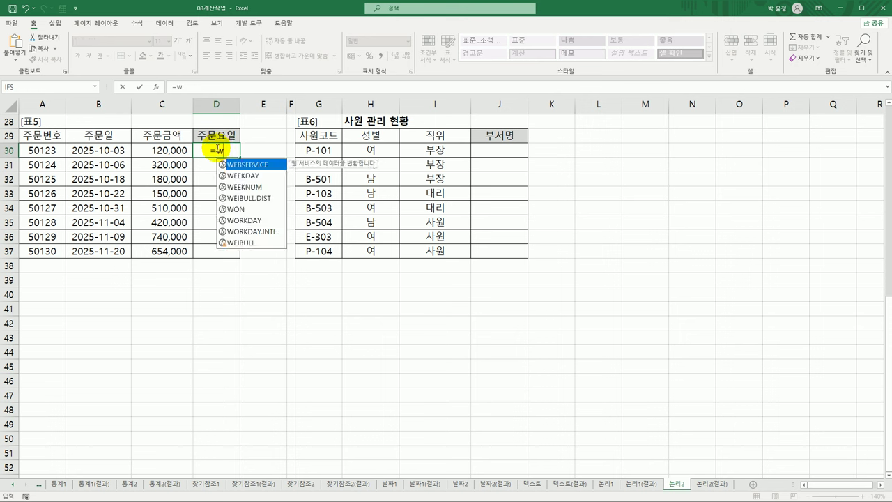
{"action": "left_click", "coordinate": [246, 176]}
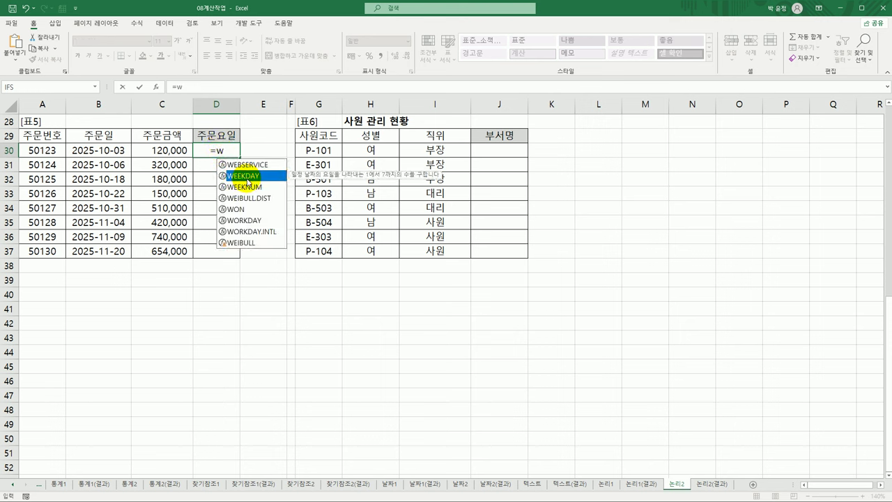
{"action": "double_click", "coordinate": [247, 180]}
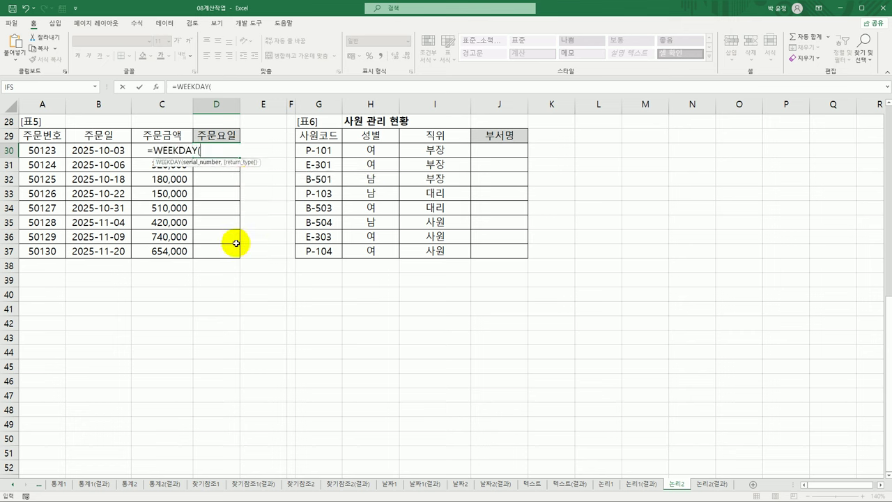
{"action": "left_click", "coordinate": [112, 151]}
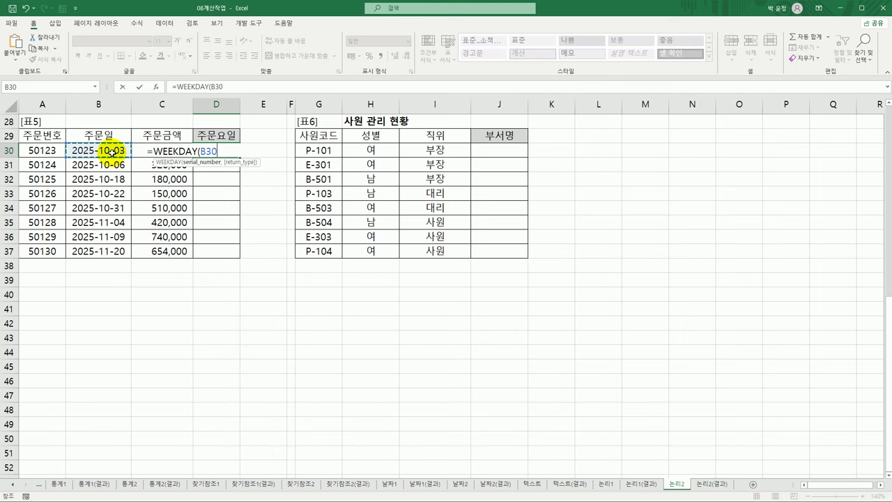
{"action": "type", "text": ","}
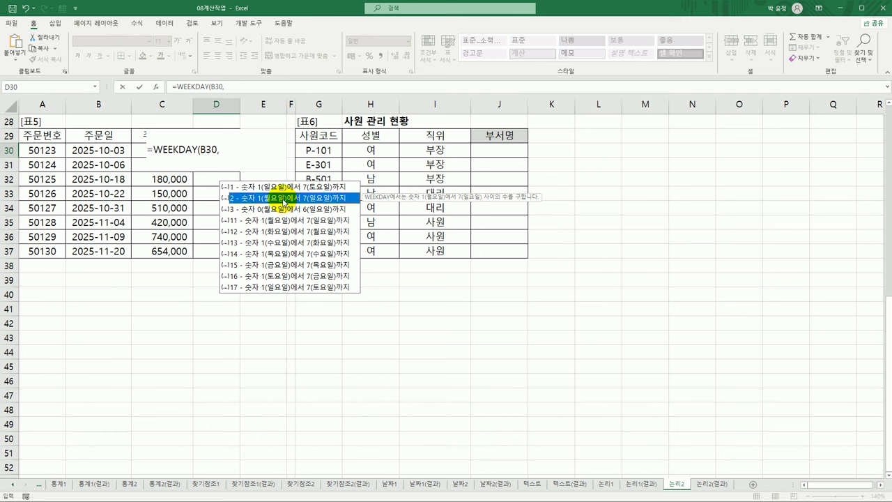
{"action": "double_click", "coordinate": [283, 198]}
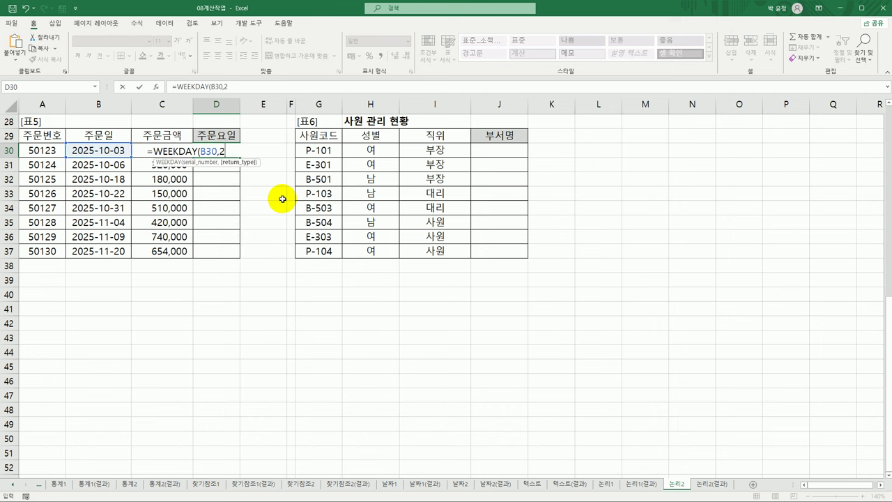
{"action": "type", "text": ")"}
{"action": "key", "text": "Return"}
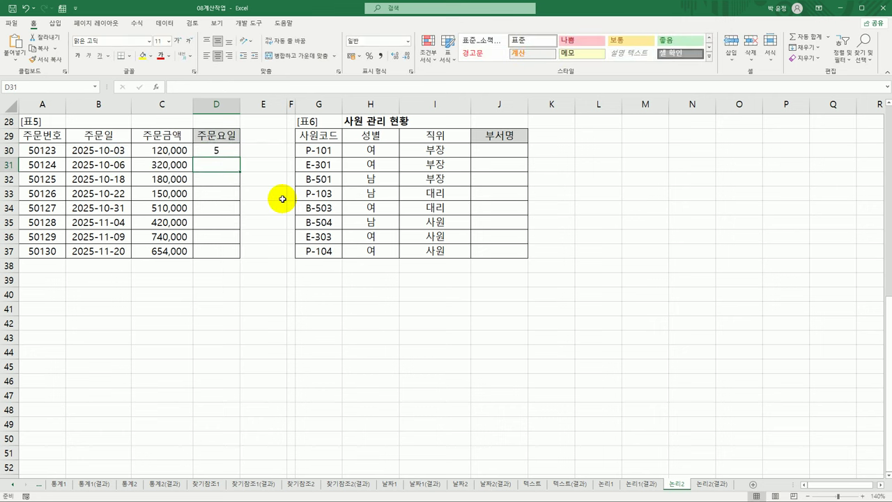
- Fill the WEEKDAY formula in D30 down to D37 and check the filled cells
{"action": "left_click", "coordinate": [230, 150]}
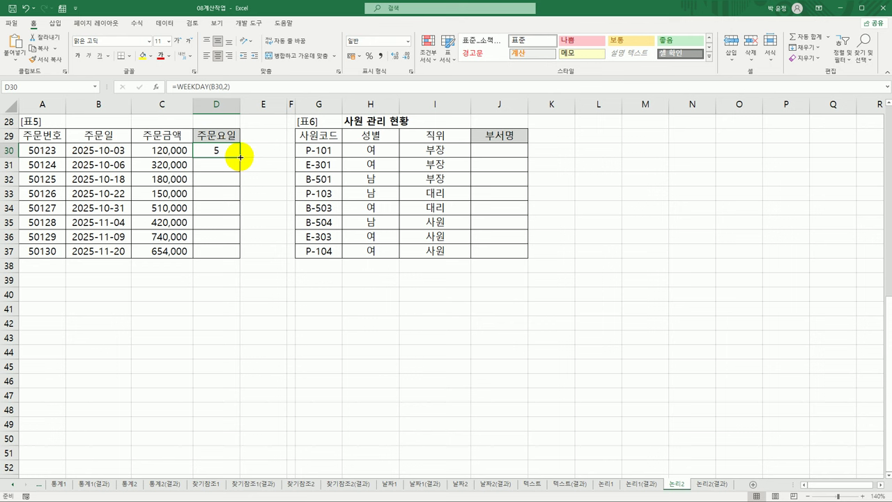
{"action": "left_click_drag", "start_coordinate": [240, 158], "coordinate": [241, 258]}
{"action": "left_click", "coordinate": [218, 165]}
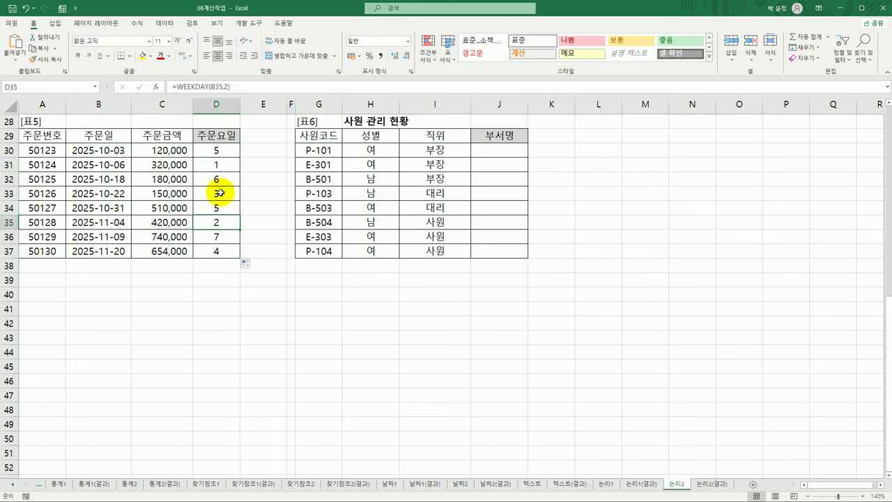
{"action": "left_click", "coordinate": [222, 193]}
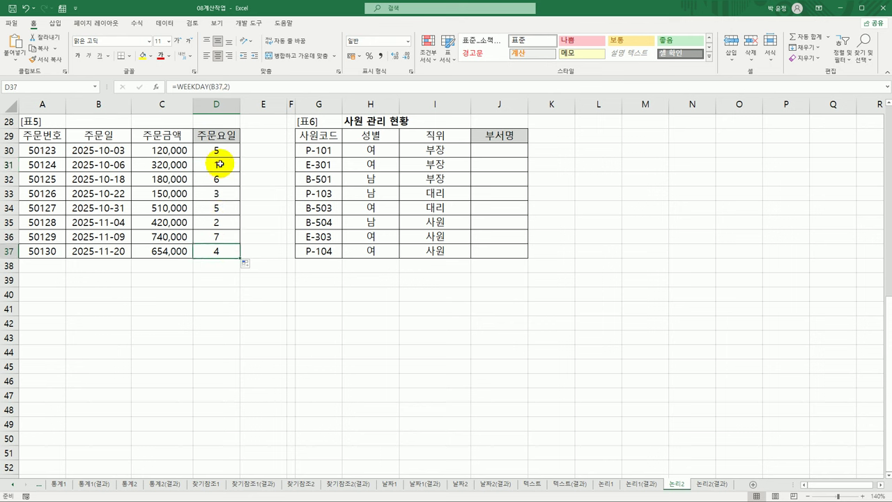
{"action": "left_click", "coordinate": [221, 149]}
{"action": "left_click", "coordinate": [219, 238]}
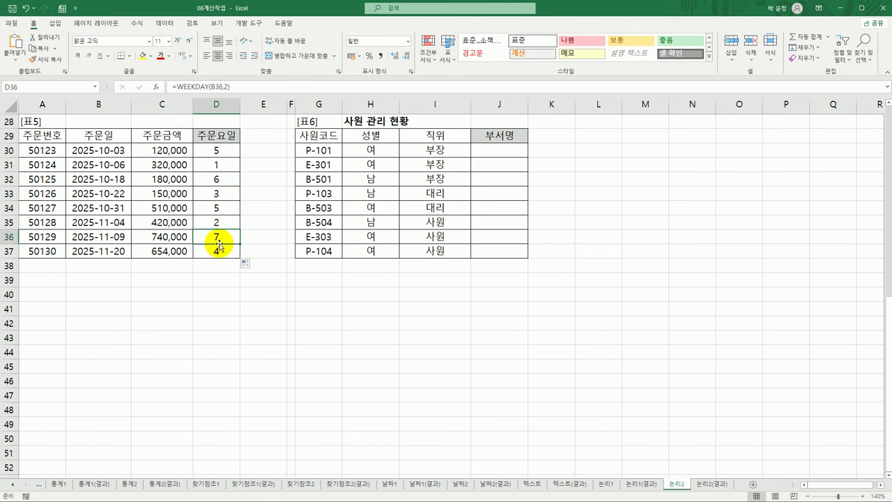
- Wrap the WEEKDAY formula in D30 in a SWITCH function and open the SWITCH function arguments
{"action": "left_click", "coordinate": [220, 150]}
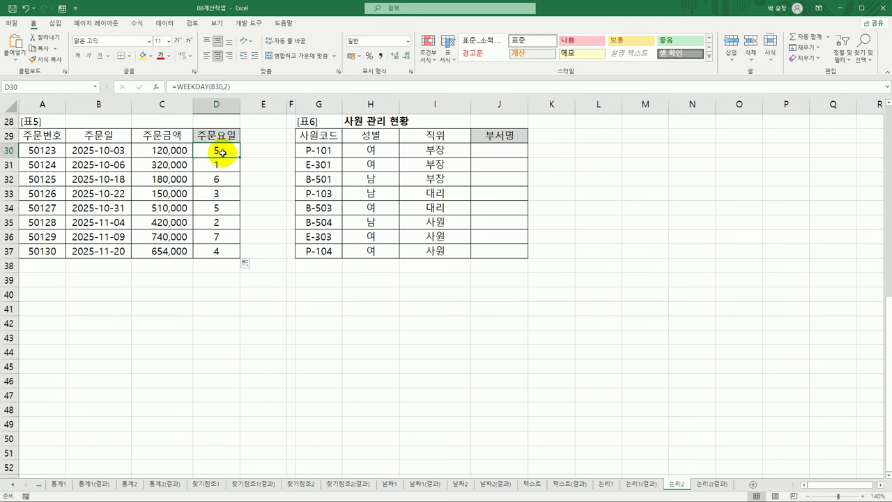
{"action": "double_click", "coordinate": [220, 150]}
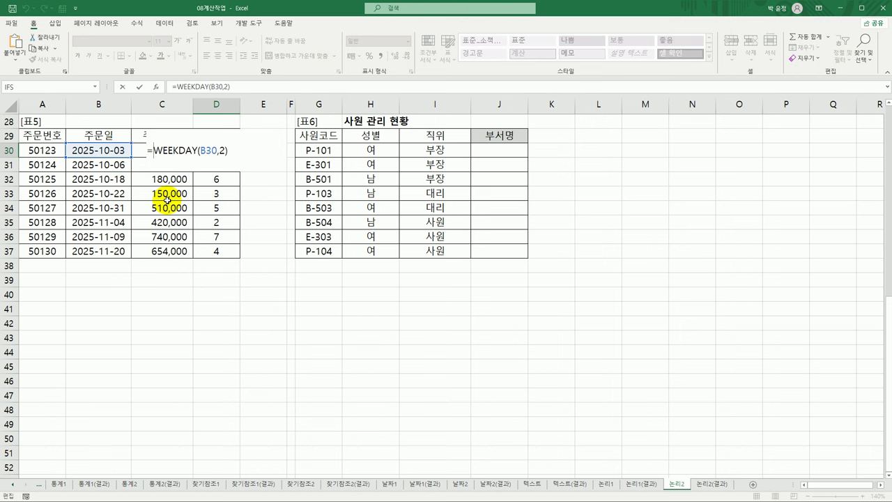
{"action": "type", "text": "sw"}
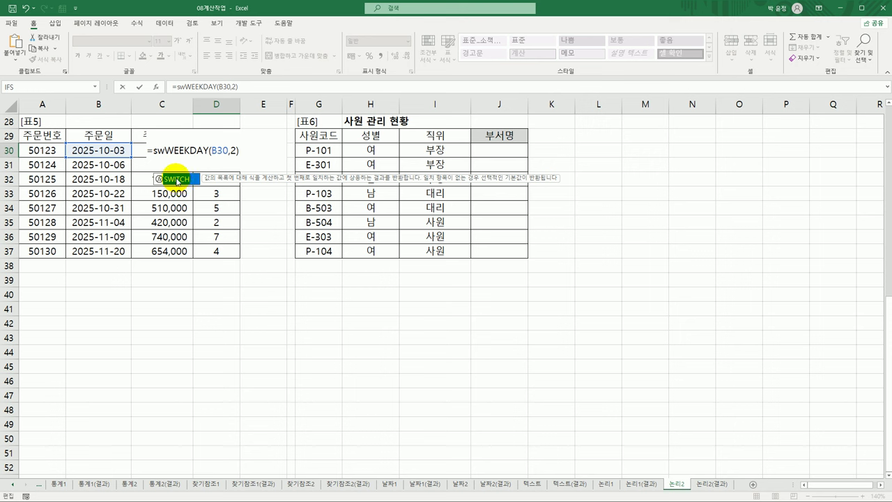
{"action": "double_click", "coordinate": [176, 180]}
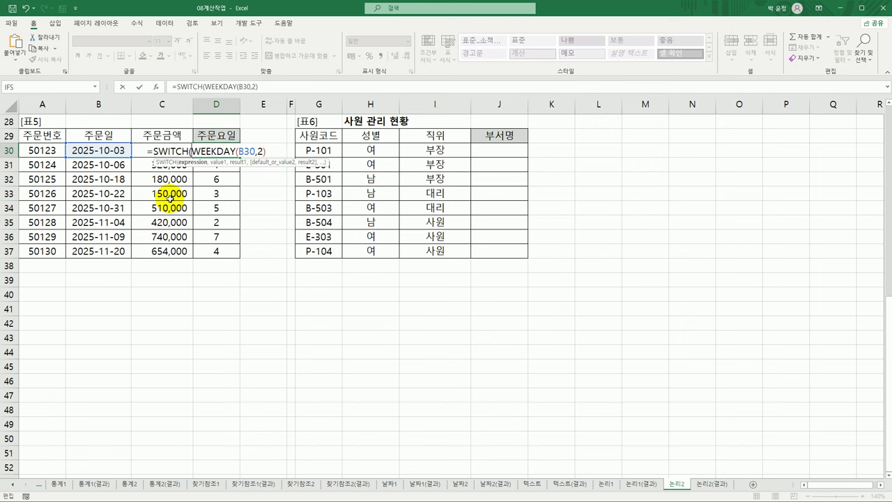
{"action": "left_click", "coordinate": [171, 151]}
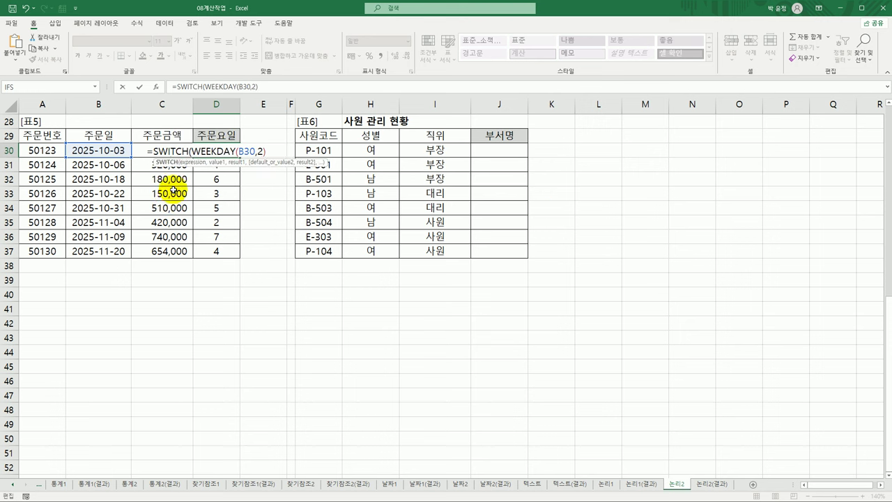
{"action": "left_click", "coordinate": [155, 87]}
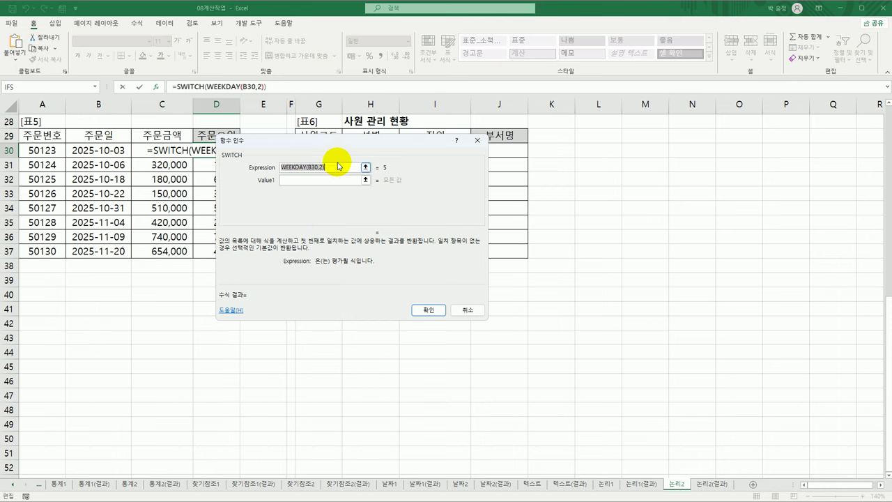
- Set the first two SWITCH pairs so that 1 returns "월" and 2 returns "화"
{"action": "left_click", "coordinate": [319, 184]}
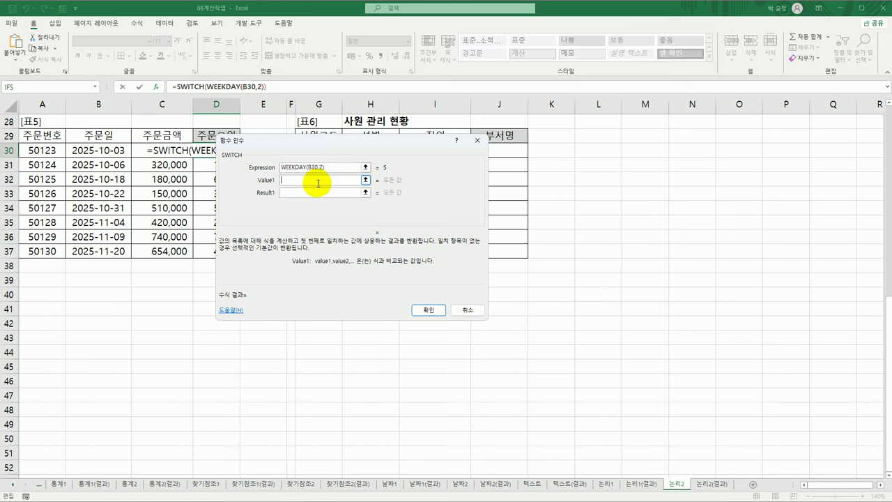
{"action": "type", "text": "1"}
{"action": "left_click", "coordinate": [324, 191]}
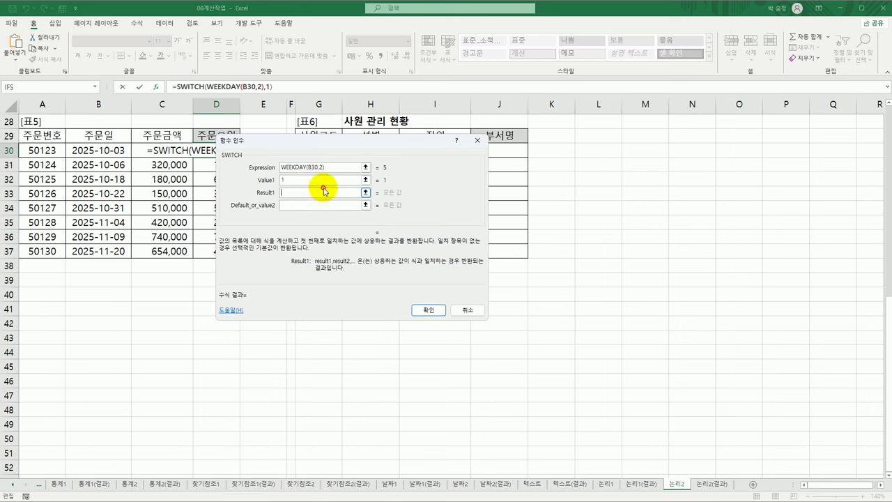
{"action": "type", "text": "d"}
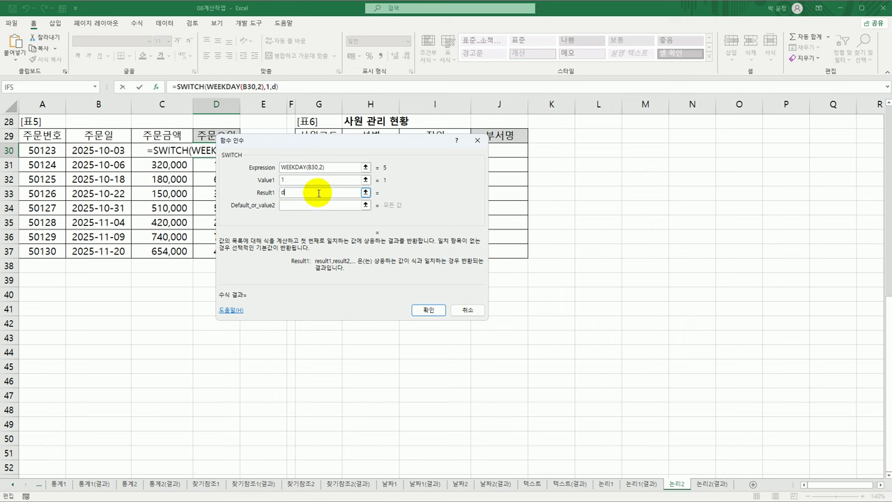
{"action": "key", "text": "BackSpace"}
{"action": "type", "text": "월"}
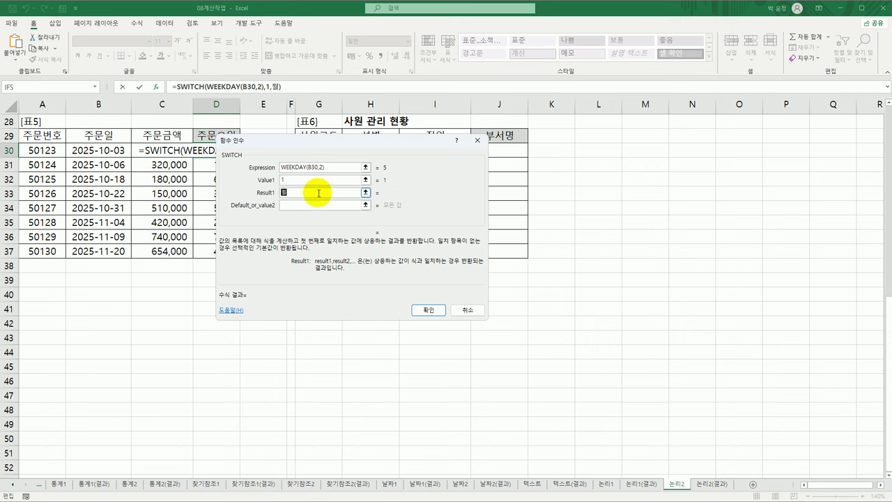
{"action": "key", "text": "Tab"}
{"action": "type", "text": "2"}
{"action": "key", "text": "Tab"}
{"action": "type", "text": "화"}
{"action": "key", "text": "Tab"}
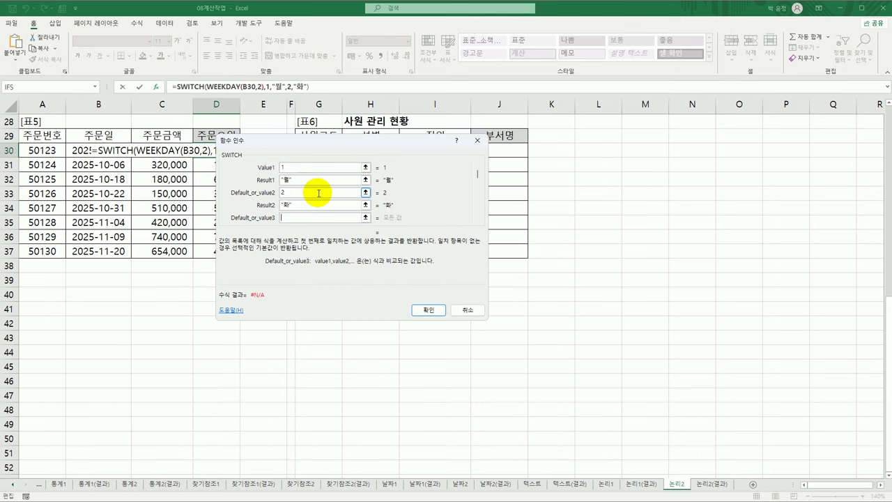
- Add SWITCH pairs so that 3 returns "수" and 4 returns "목"
{"action": "type", "text": "3"}
{"action": "key", "text": "Tab"}
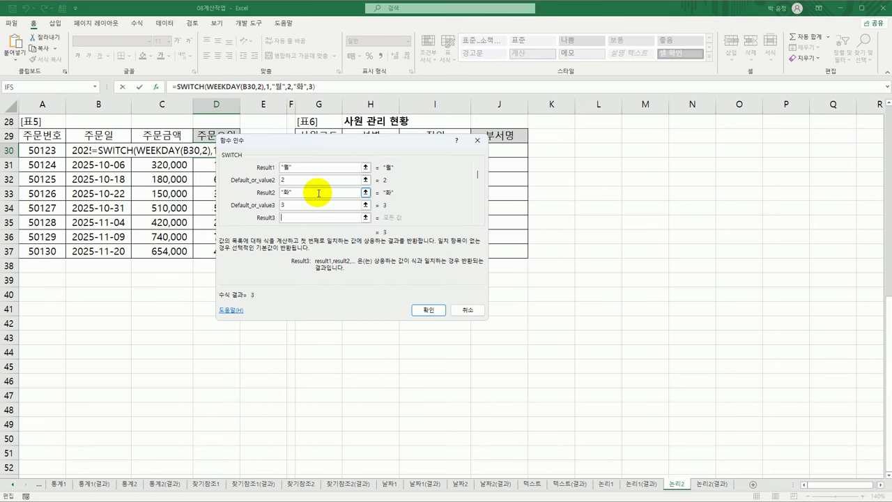
{"action": "type", "text": "수"}
{"action": "key", "text": "Tab"}
{"action": "type", "text": "4"}
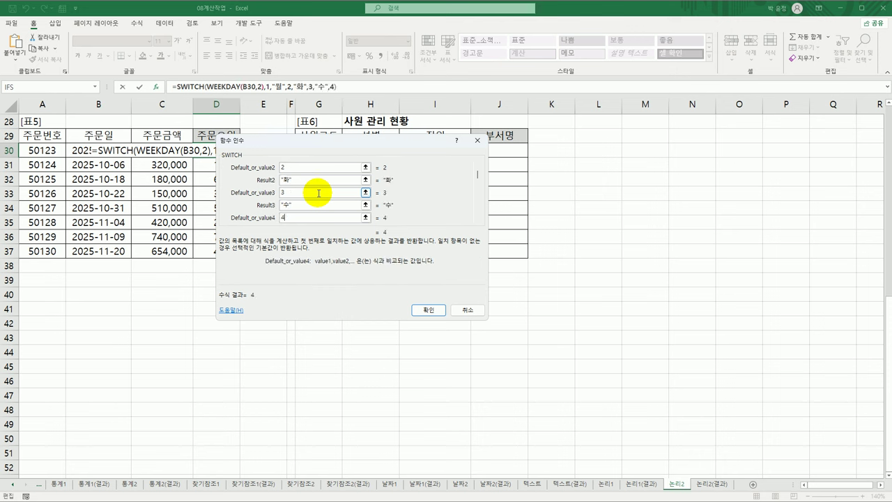
{"action": "key", "text": "Tab"}
{"action": "type", "text": "목"}
{"action": "key", "text": "Tab"}
- Add SWITCH pairs so that 5 returns "금" and 6 returns "토"
{"action": "type", "text": "5"}
{"action": "key", "text": "Tab"}
{"action": "type", "text": "금"}
{"action": "key", "text": "Tab"}
{"action": "type", "text": "6"}
{"action": "key", "text": "Tab"}
{"action": "type", "text": "토"}
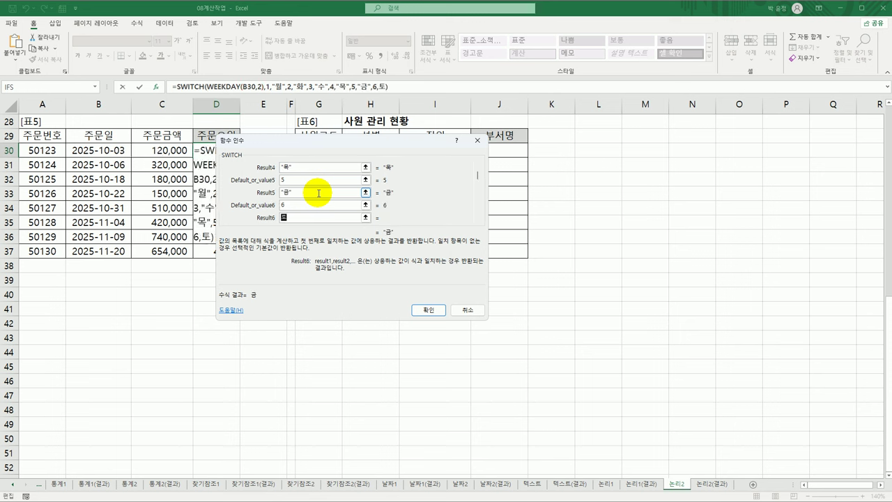
- Add the last SWITCH pair so that 7 returns "일", and fill the D30 formula down to D37
{"action": "key", "text": "Tab"}
{"action": "type", "text": "7"}
{"action": "key", "text": "Tab"}
{"action": "type", "text": "일"}
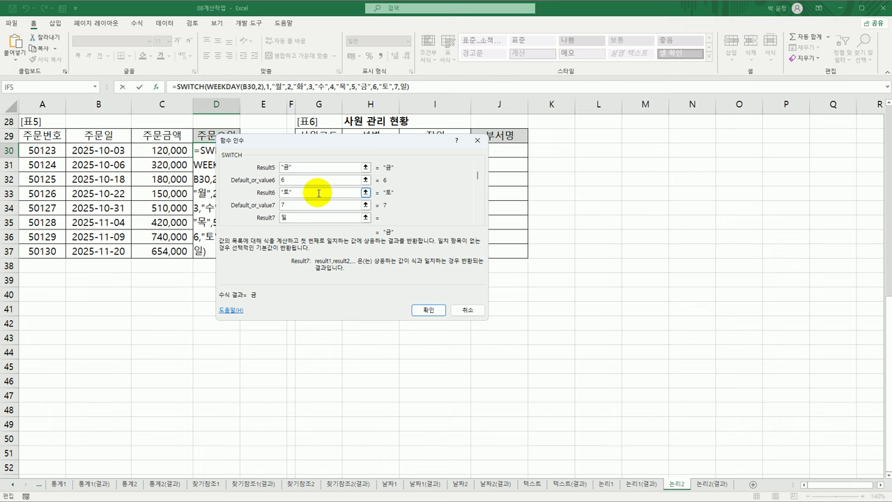
{"action": "left_click", "coordinate": [427, 310]}
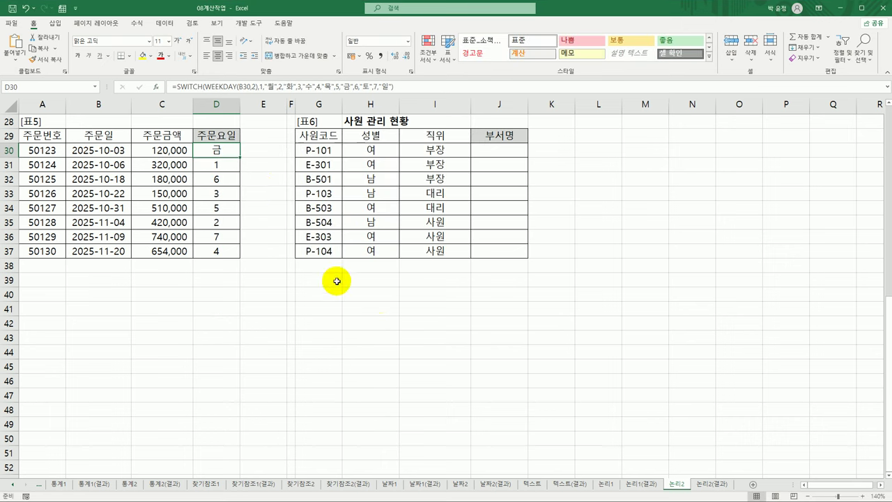
{"action": "double_click", "coordinate": [238, 157]}
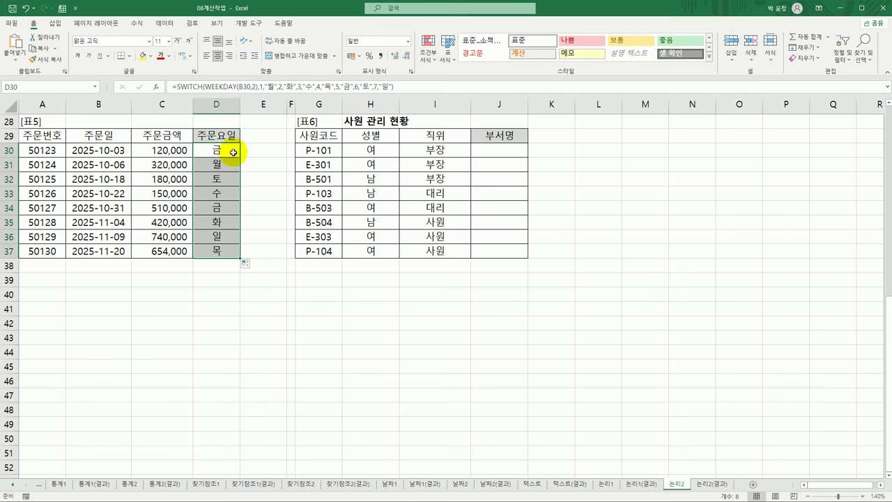
- Review the completed SWITCH and WEEKDAY formula in D30 without changing it
{"action": "double_click", "coordinate": [234, 152]}
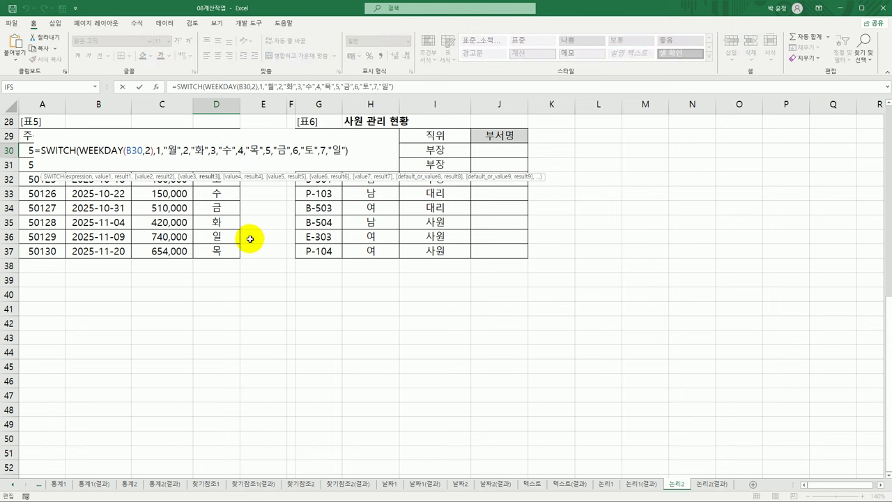
{"action": "left_click", "coordinate": [357, 150]}
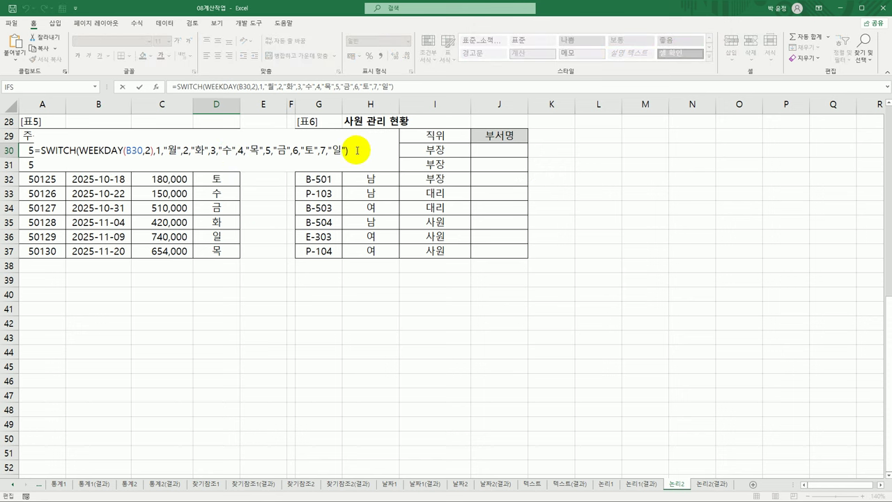
{"action": "key", "text": "Escape"}
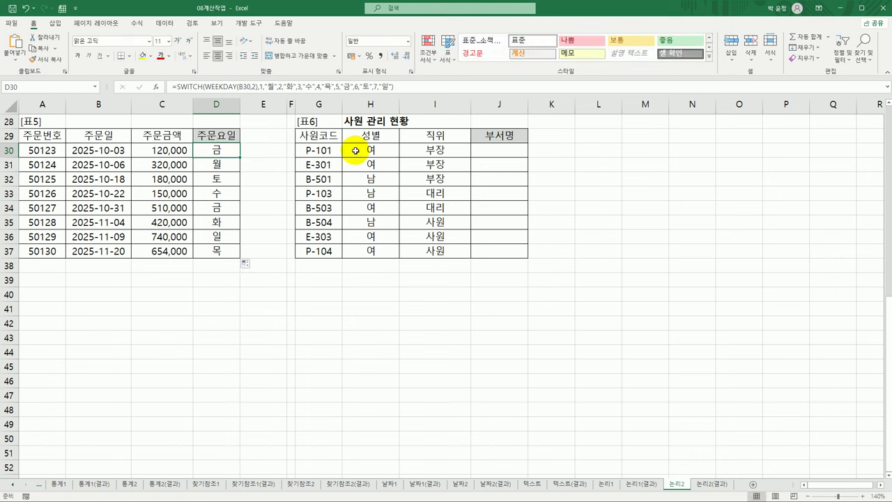
- Enter =LEFT(G30,1) in J30 to extract the first character of the employee code for the 부서명 column
{"action": "left_click", "coordinate": [515, 150]}
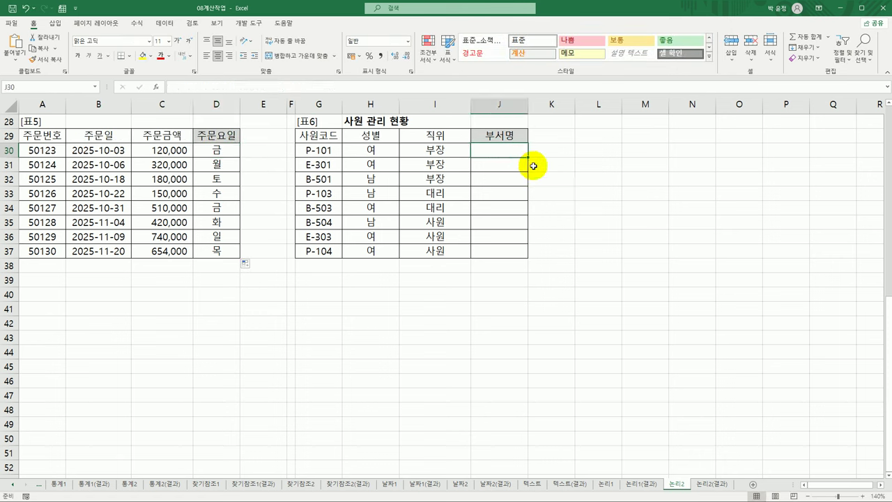
{"action": "left_click", "coordinate": [321, 150]}
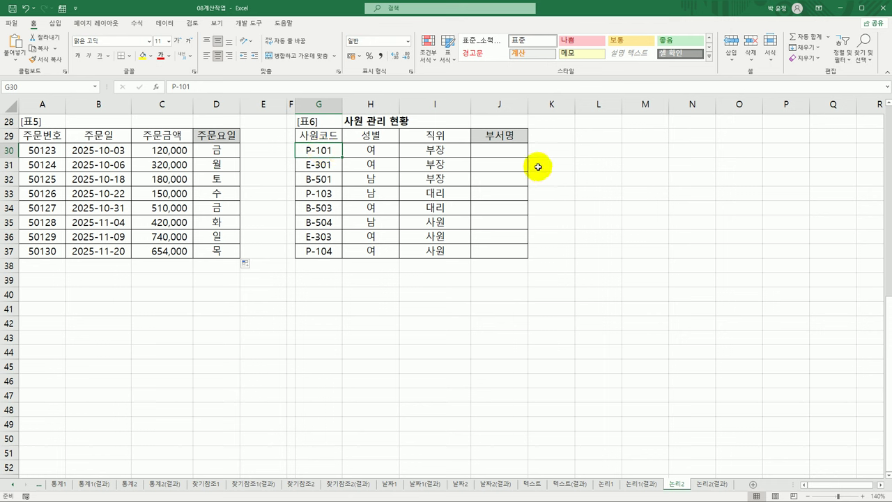
{"action": "left_click", "coordinate": [491, 149]}
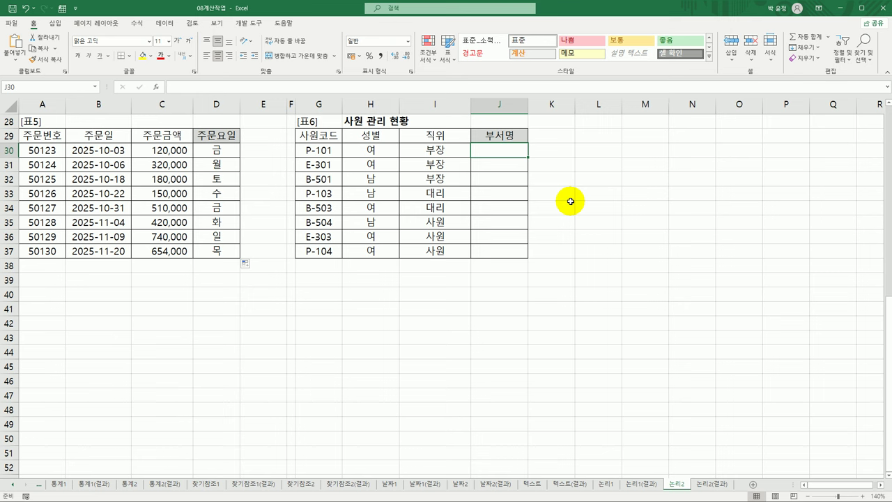
{"action": "type", "text": "="}
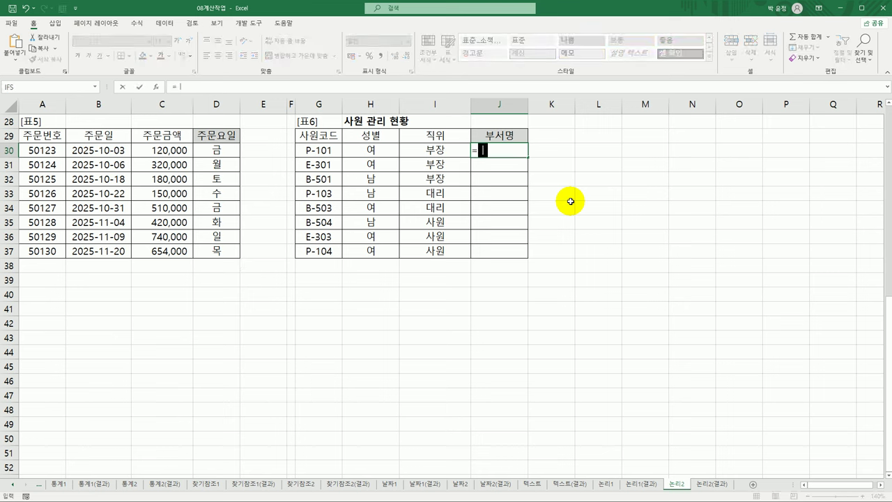
{"action": "type", "text": "le"}
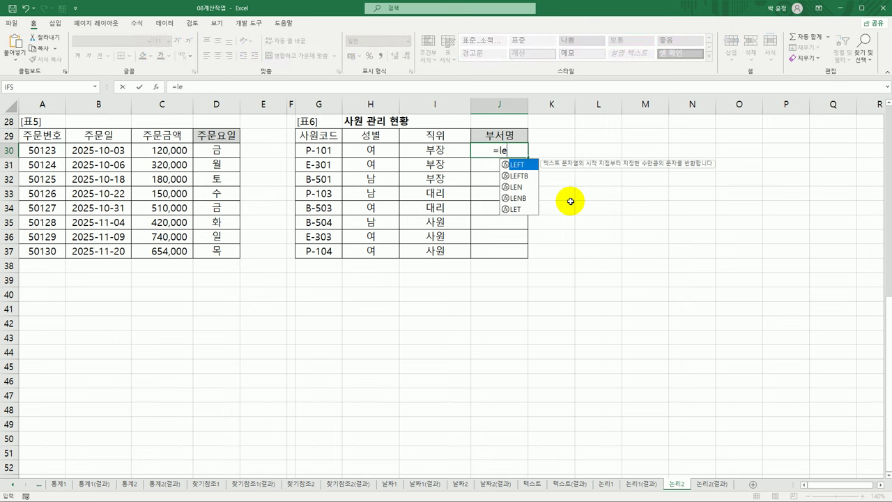
{"action": "double_click", "coordinate": [526, 164]}
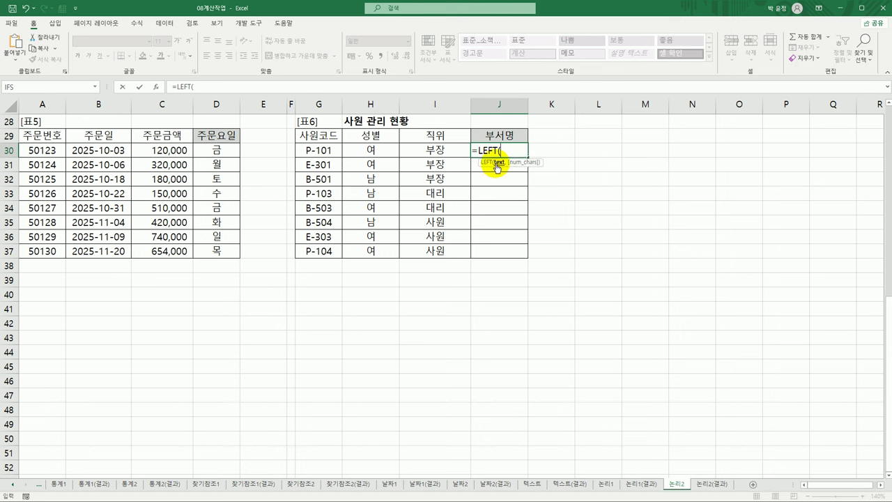
{"action": "left_click", "coordinate": [326, 150]}
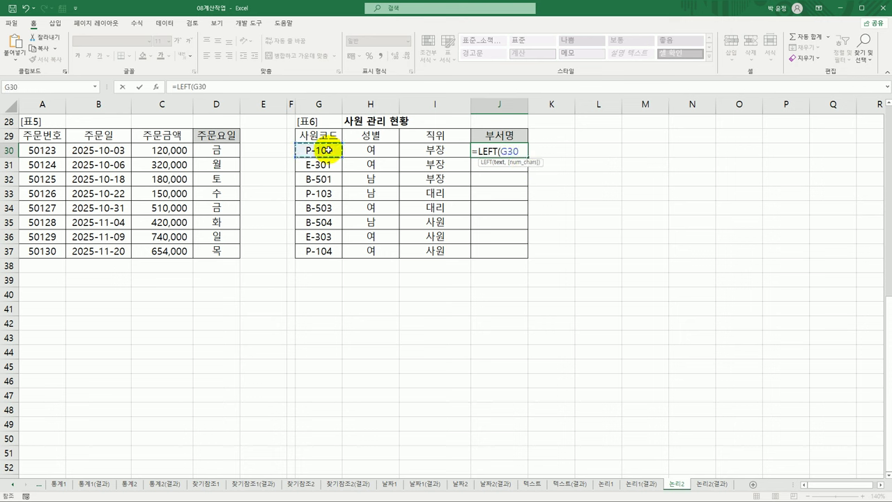
{"action": "type", "text": ",1"}
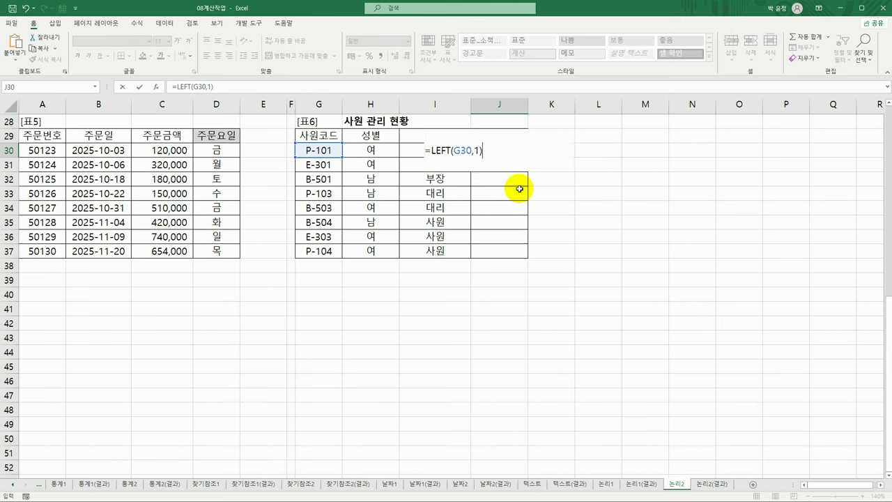
{"action": "key", "text": "Return"}
- Fill the LEFT formula from J30 down to J37 and reselect J30
{"action": "left_click", "coordinate": [513, 148]}
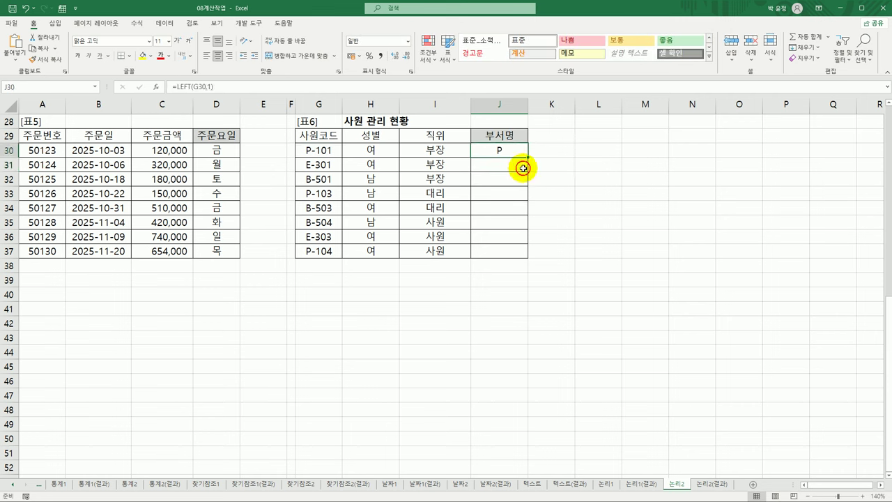
{"action": "double_click", "coordinate": [527, 156]}
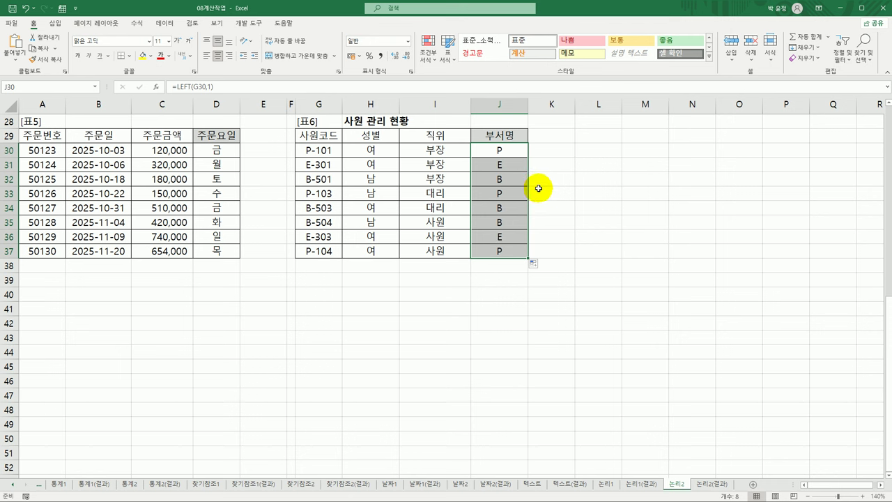
{"action": "left_click", "coordinate": [503, 149]}
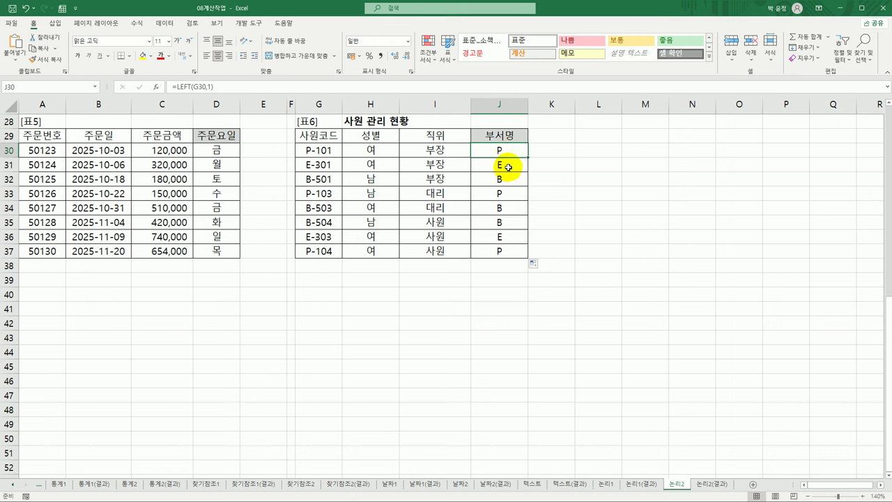
- Wrap the LEFT(G30,1) formula in J30 in an IFS function and open its function arguments
{"action": "left_click", "coordinate": [507, 179]}
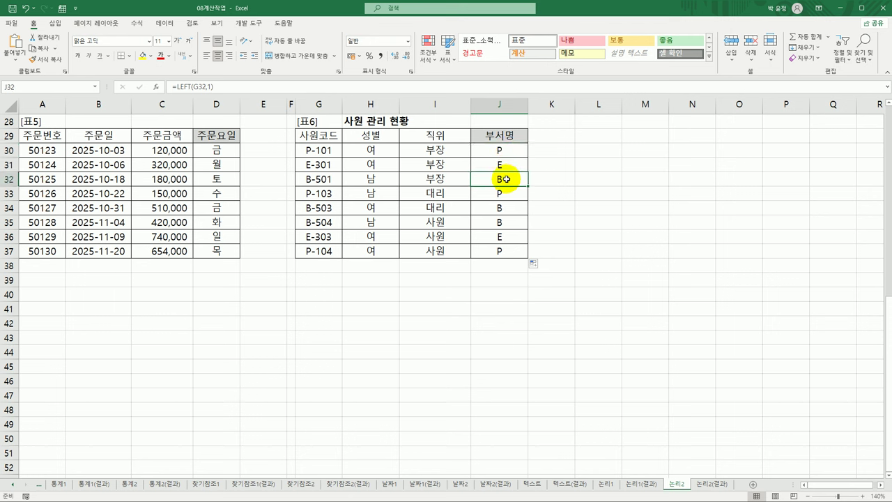
{"action": "left_click", "coordinate": [508, 163]}
{"action": "left_click", "coordinate": [511, 149]}
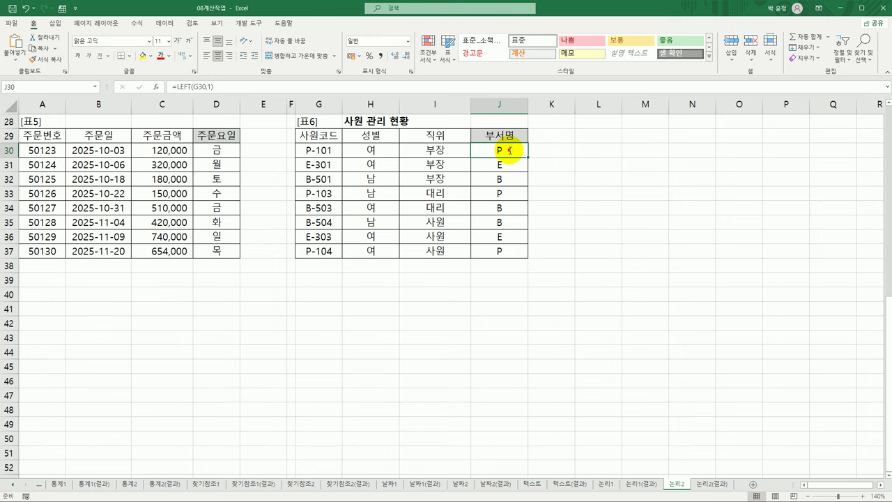
{"action": "double_click", "coordinate": [510, 149]}
{"action": "left_click", "coordinate": [430, 150]}
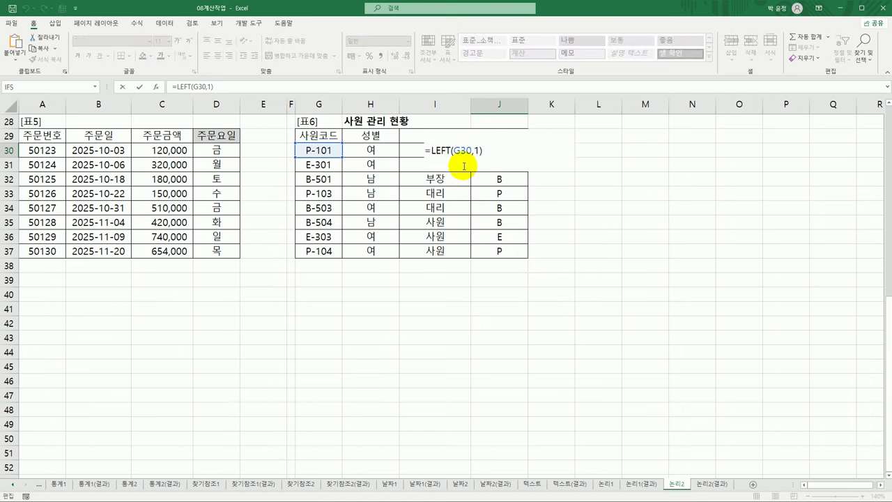
{"action": "type", "text": "if"}
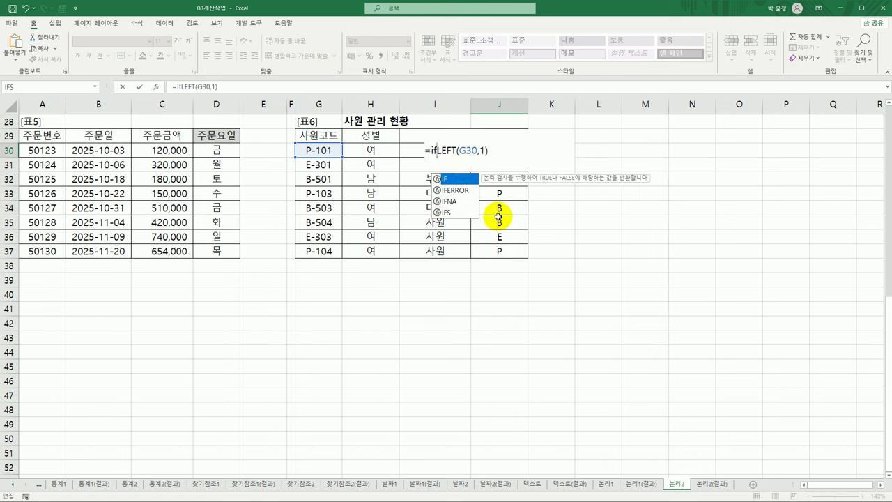
{"action": "left_click", "coordinate": [451, 213]}
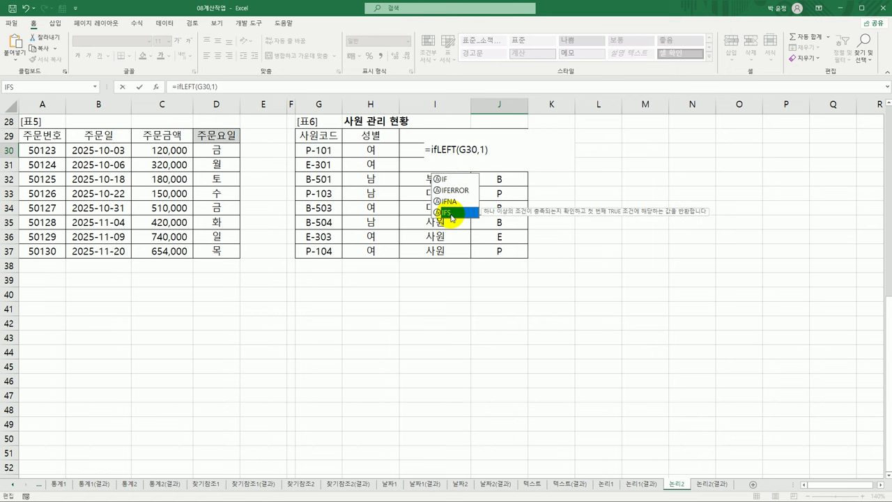
{"action": "double_click", "coordinate": [451, 213]}
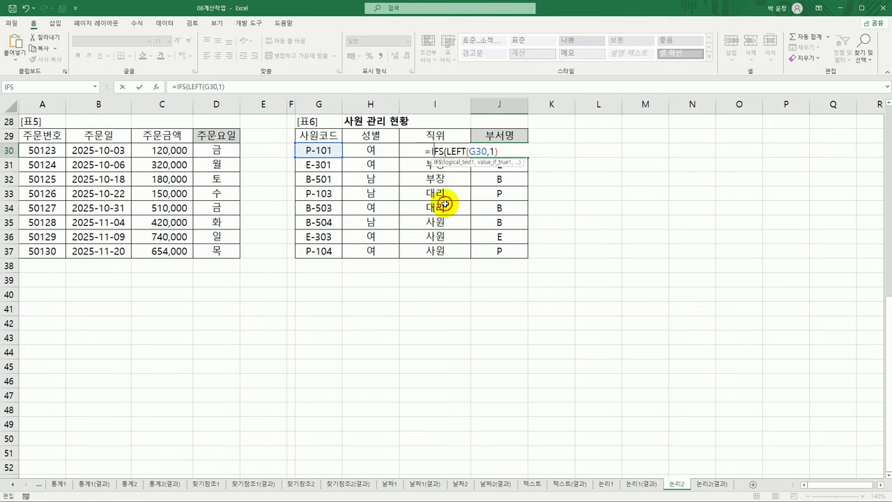
{"action": "left_click", "coordinate": [153, 88]}
{"action": "left_click_drag", "start_coordinate": [366, 144], "coordinate": [472, 183]}
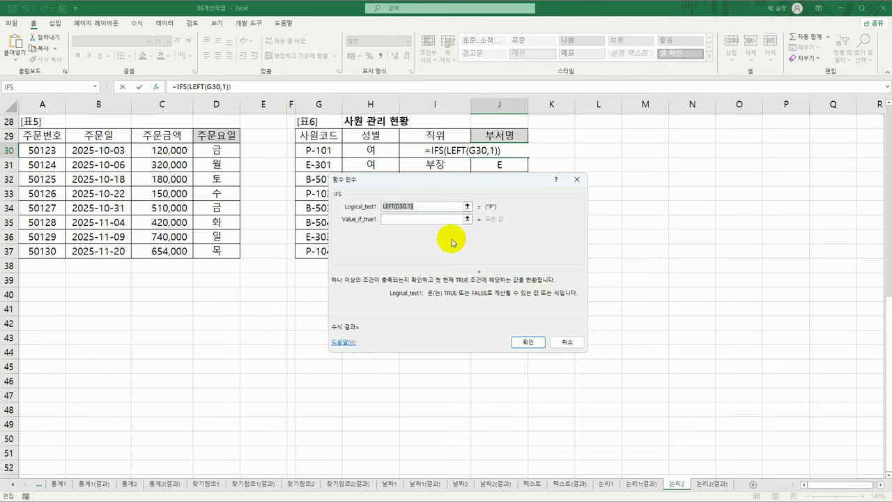
- Set the first IFS condition to LEFT(G30,1)="P" with the result "생산부"
{"action": "left_click", "coordinate": [415, 219]}
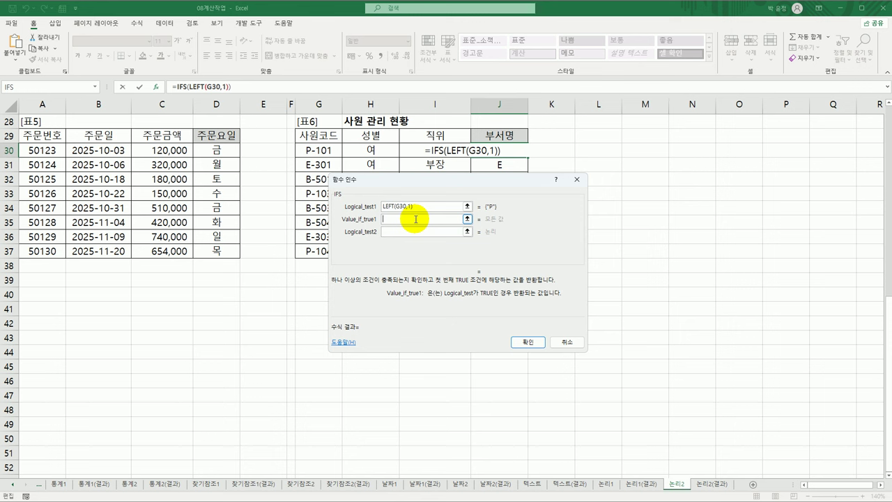
{"action": "left_click", "coordinate": [426, 206]}
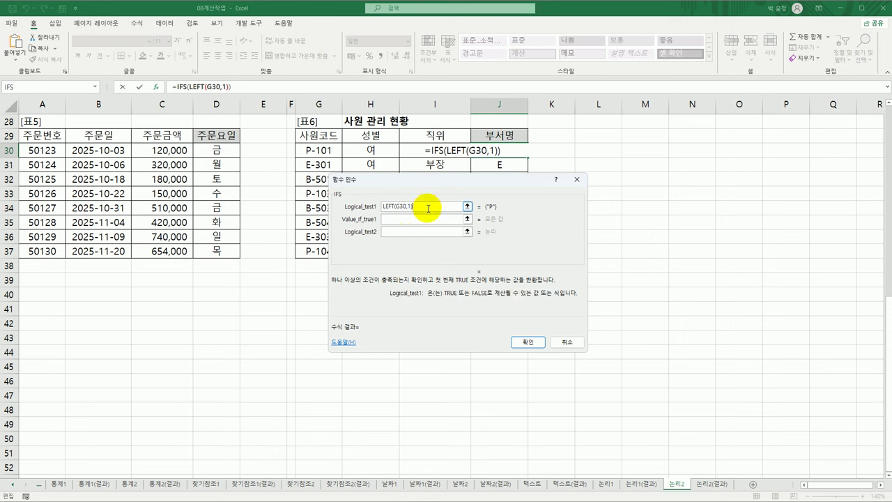
{"action": "type", "text": "=\"P\""}
{"action": "key", "text": "Tab"}
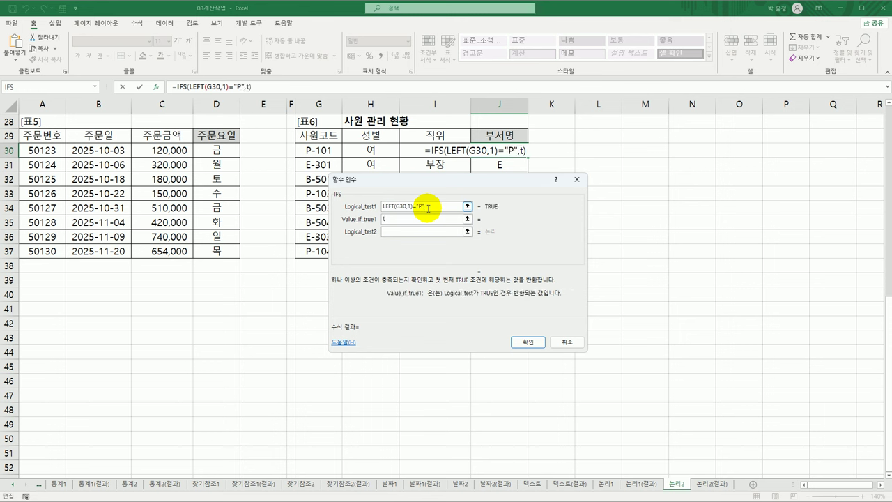
{"action": "type", "text": "생사"}
{"action": "type", "text": "ㄴ"}
{"action": "type", "text": "부"}
- Reuse the first condition as the second IFS test, LEFT(G30,1)="B", with the result "영업부"
{"action": "left_click", "coordinate": [432, 206]}
{"action": "key", "text": "ctrl+c"}
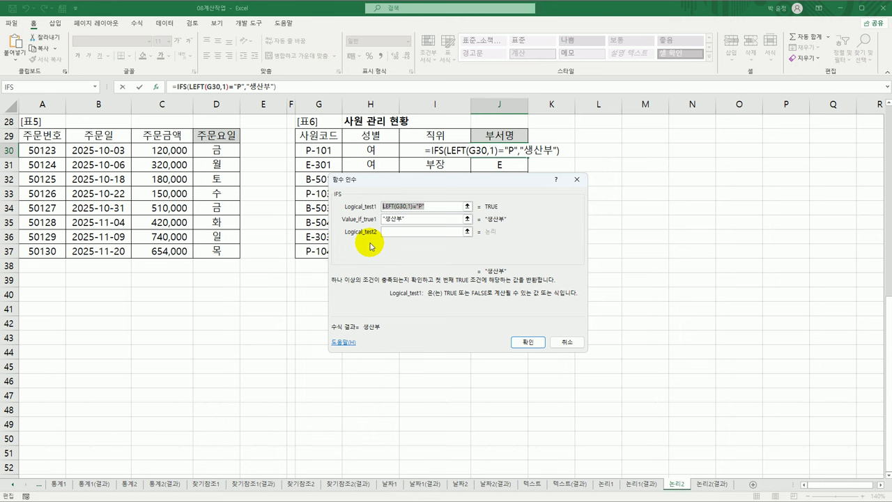
{"action": "left_click", "coordinate": [418, 231]}
{"action": "key", "text": "ctrl+v"}
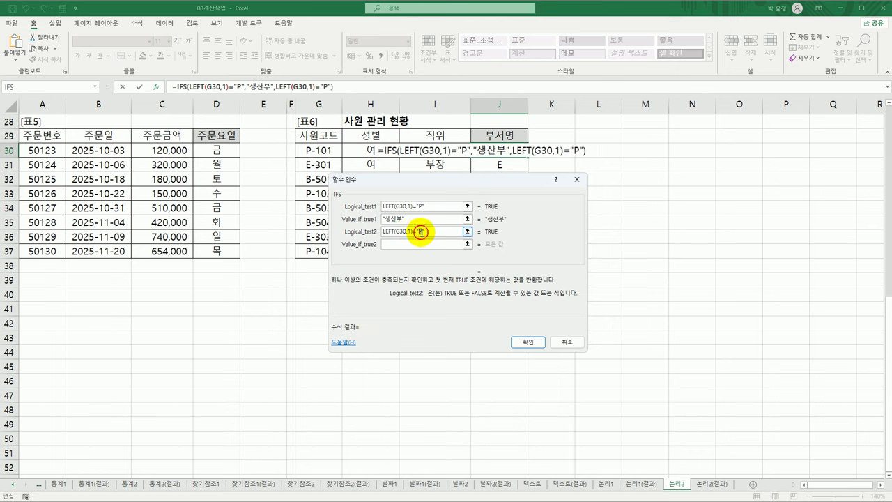
{"action": "double_click", "coordinate": [421, 231]}
{"action": "key", "text": "BackSpace"}
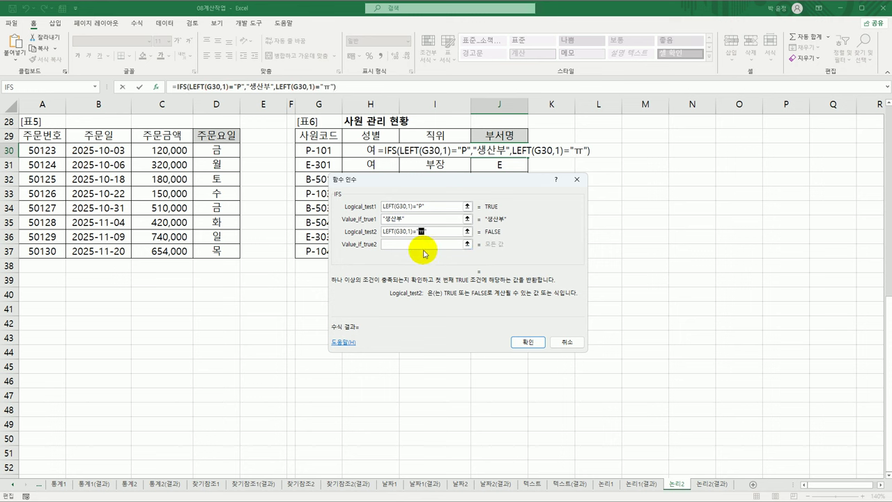
{"action": "type", "text": "B"}
{"action": "left_click", "coordinate": [410, 244]}
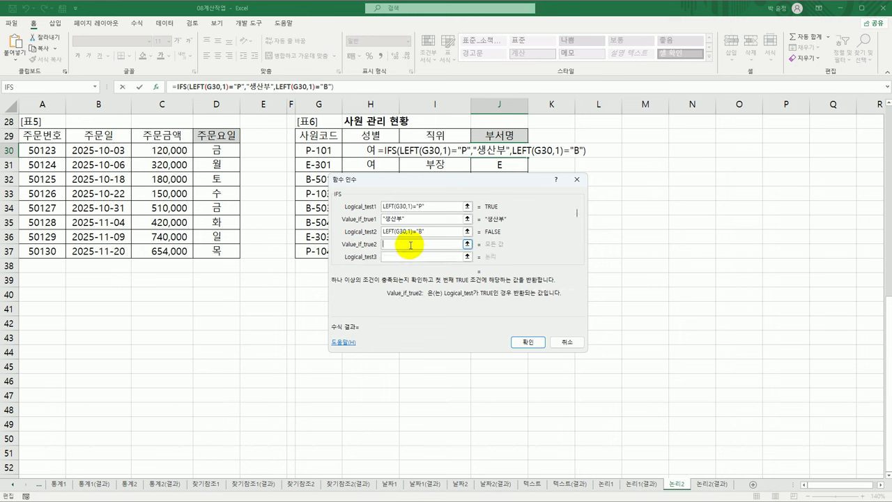
{"action": "type", "text": "영업부"}
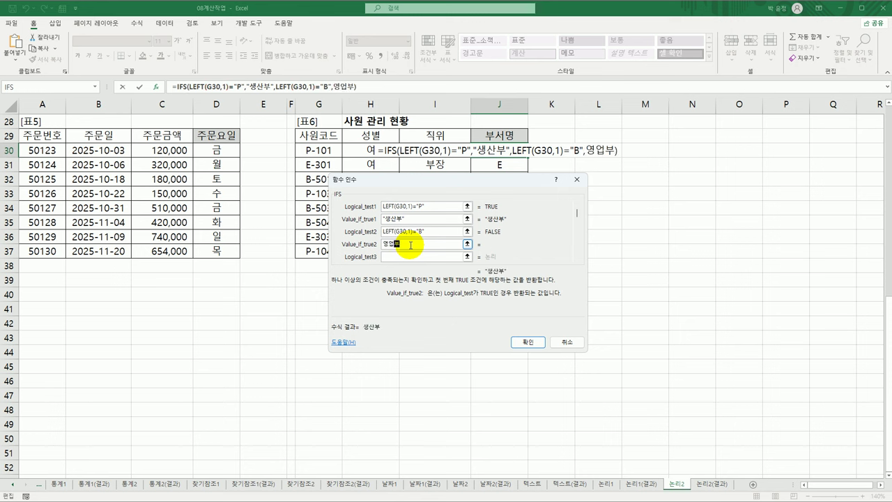
- Add the third IFS test LEFT(G30,1)="E" with the result "관리부" and confirm the function
{"action": "left_click", "coordinate": [403, 257]}
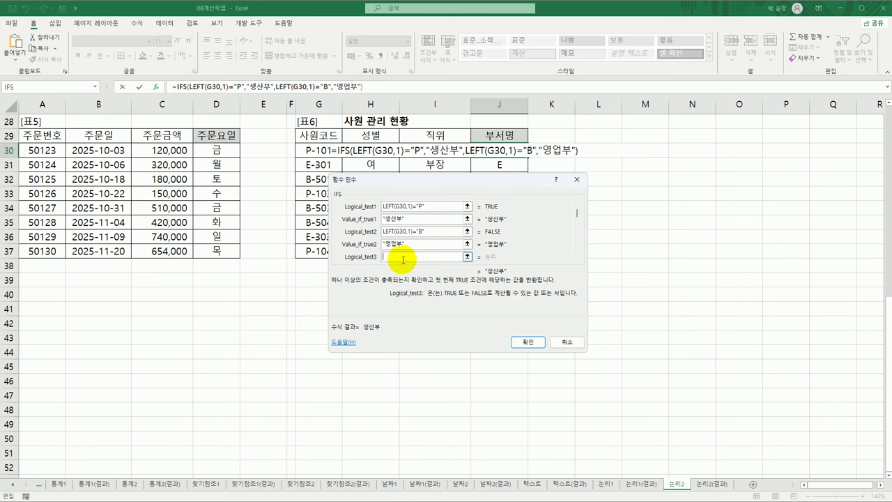
{"action": "type", "text": "LEFT(G30,1)=\"\""}
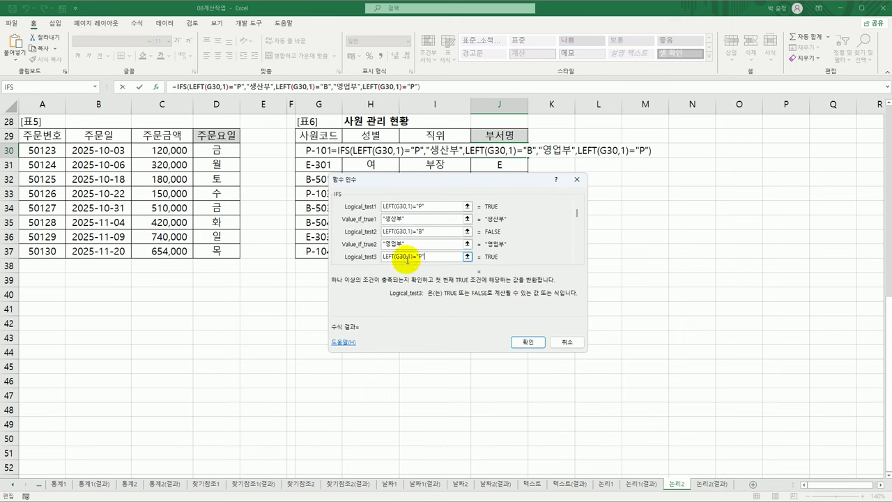
{"action": "left_click", "coordinate": [420, 256]}
{"action": "type", "text": "P"}
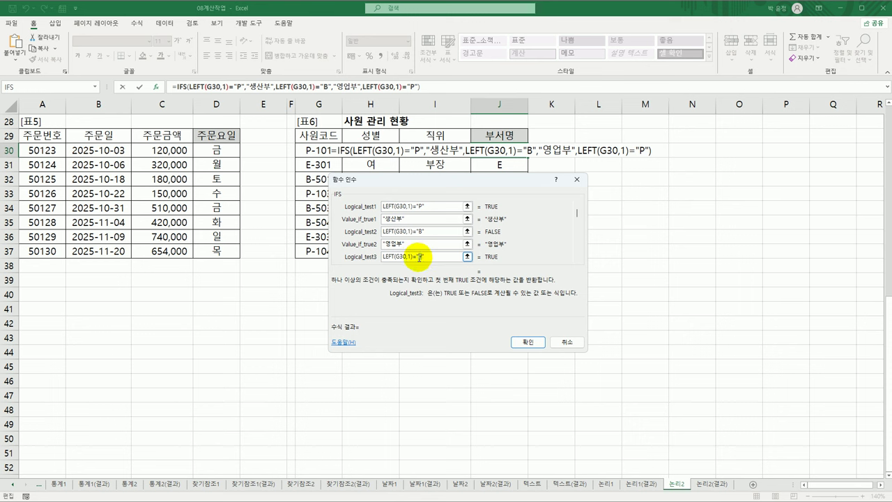
{"action": "left_click_drag", "start_coordinate": [420, 257], "coordinate": [421, 268]}
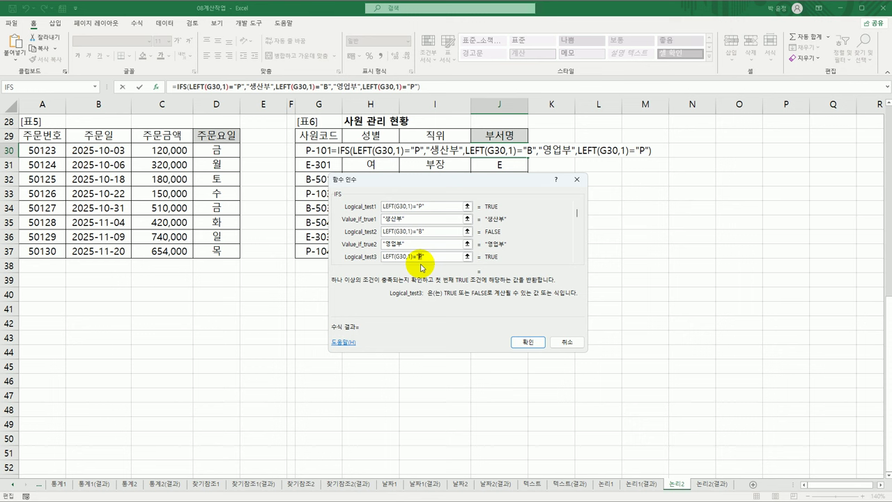
{"action": "type", "text": "E"}
{"action": "key", "text": "Tab"}
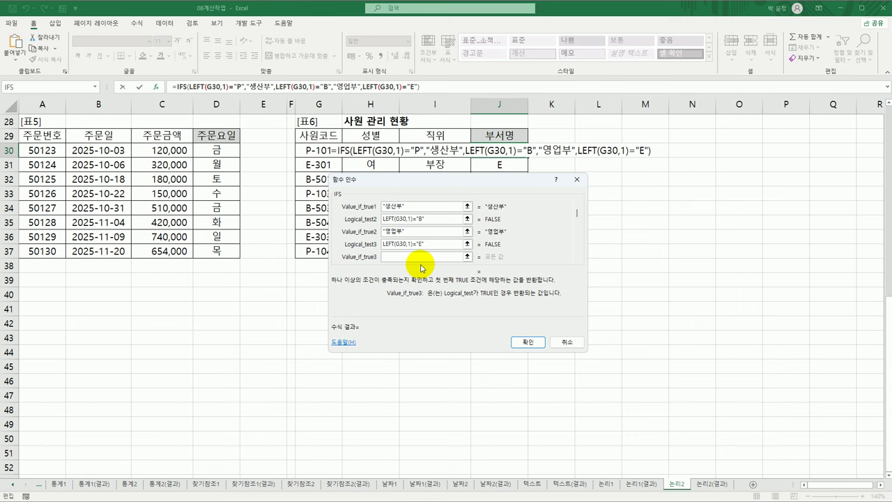
{"action": "type", "text": "관리부"}
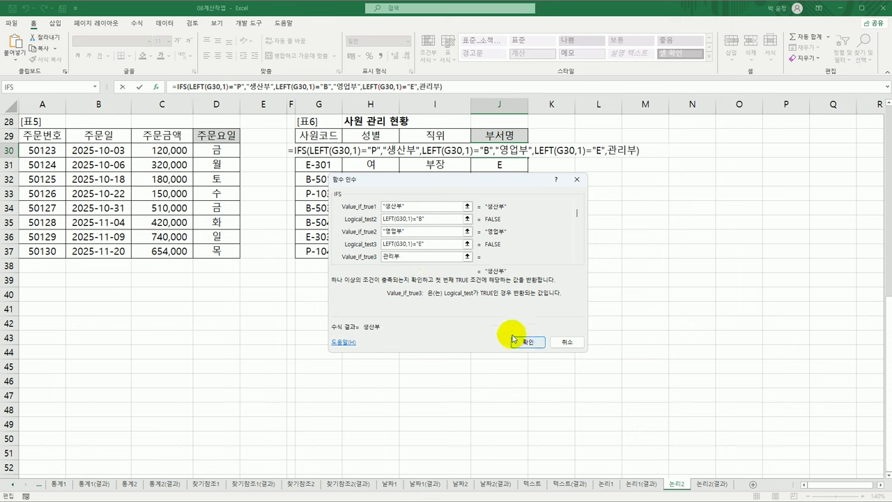
{"action": "left_click", "coordinate": [527, 346]}
- Fill the IFS formula down the 부서명 column through J37 and review the finished formula in J30
{"action": "left_click_drag", "start_coordinate": [528, 158], "coordinate": [528, 254]}
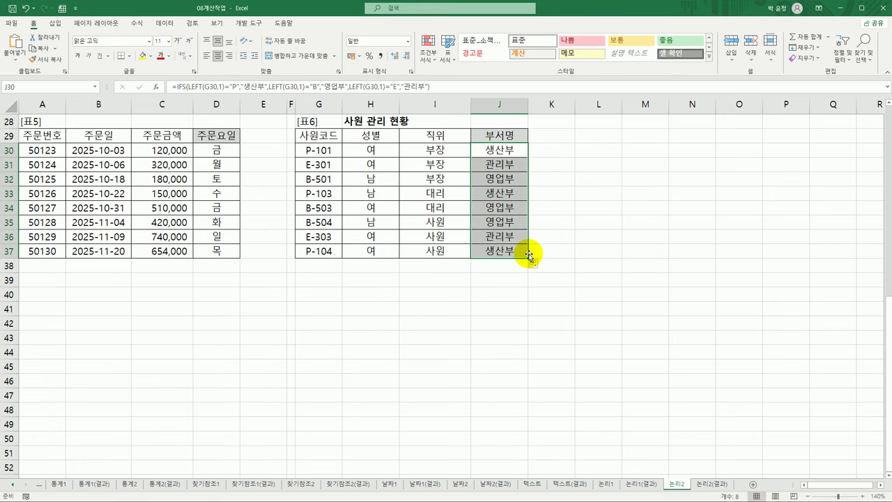
{"action": "double_click", "coordinate": [499, 154]}
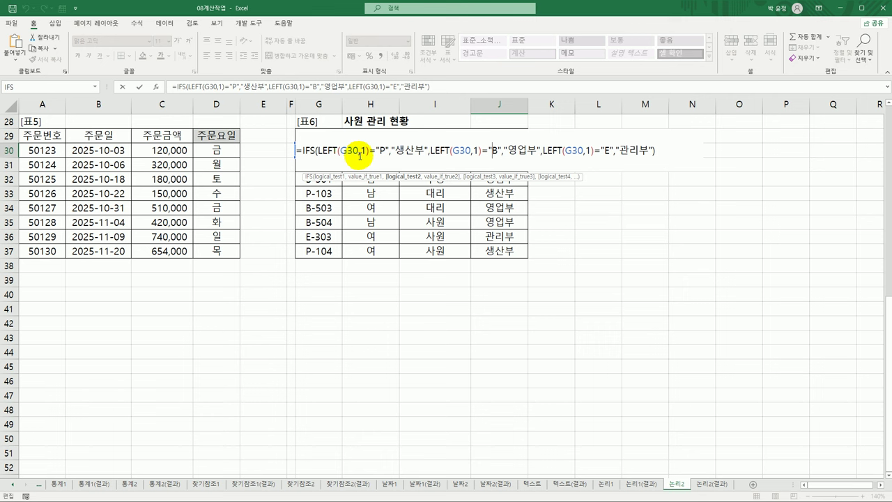
{"action": "key", "text": "ctrl+Return"}
{"action": "left_click", "coordinate": [499, 149]}
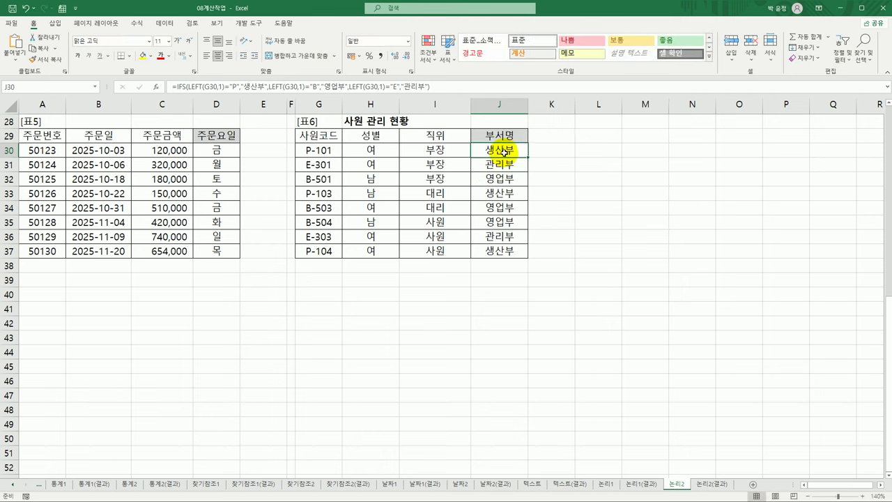
- Look over the other tables on the 논리2 sheet and bring up the 논리2(결과) sheet for comparison
{"action": "scroll", "coordinate": [503, 150], "scroll_direction": "up", "scroll_amount": 7}
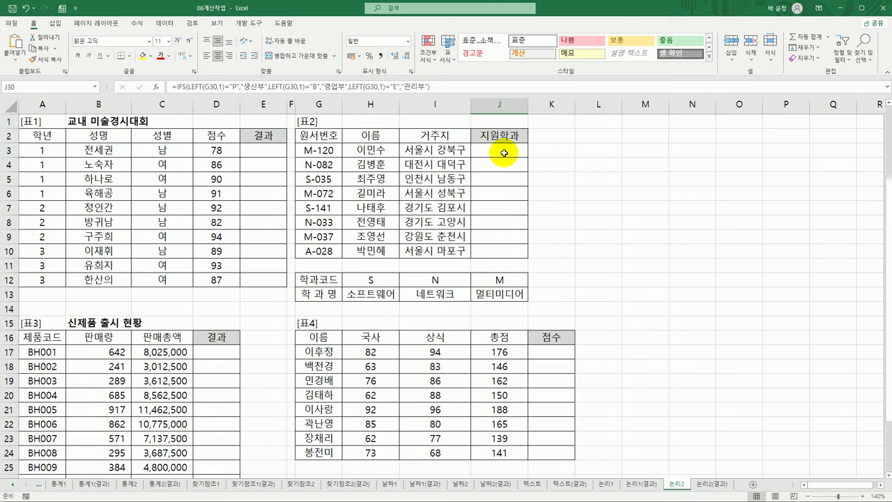
{"action": "scroll", "coordinate": [505, 145], "scroll_direction": "down", "scroll_amount": 4}
{"action": "scroll", "coordinate": [527, 205], "scroll_direction": "down", "scroll_amount": 3}
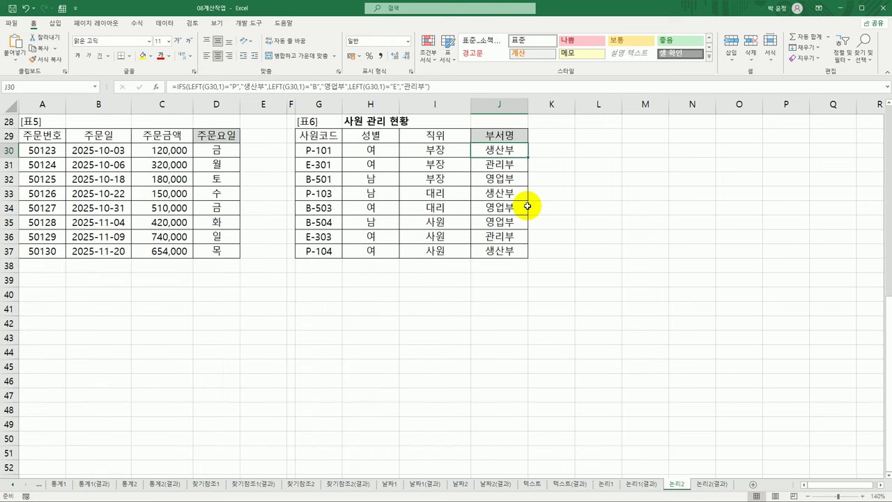
{"action": "left_click", "coordinate": [705, 485]}
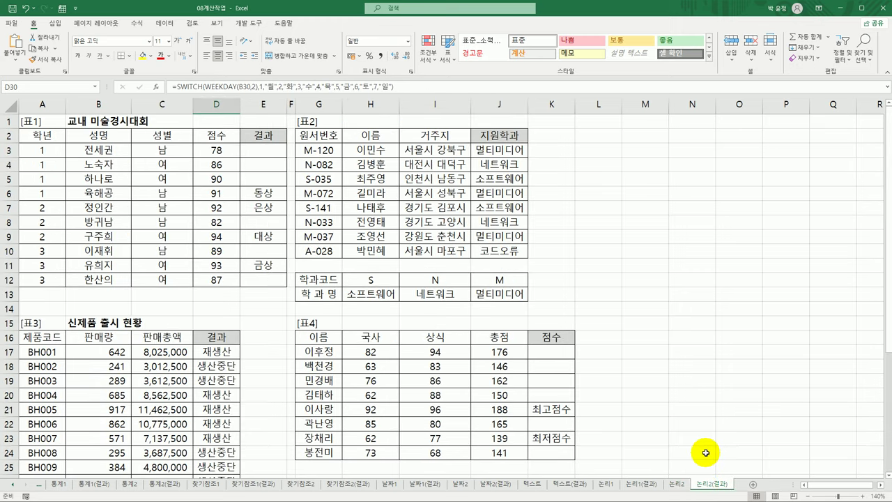
- Start a COUNTIF formula in B3 of the 주문방법 column with the expanding range $A$3:A3
{"action": "left_click", "coordinate": [95, 143]}
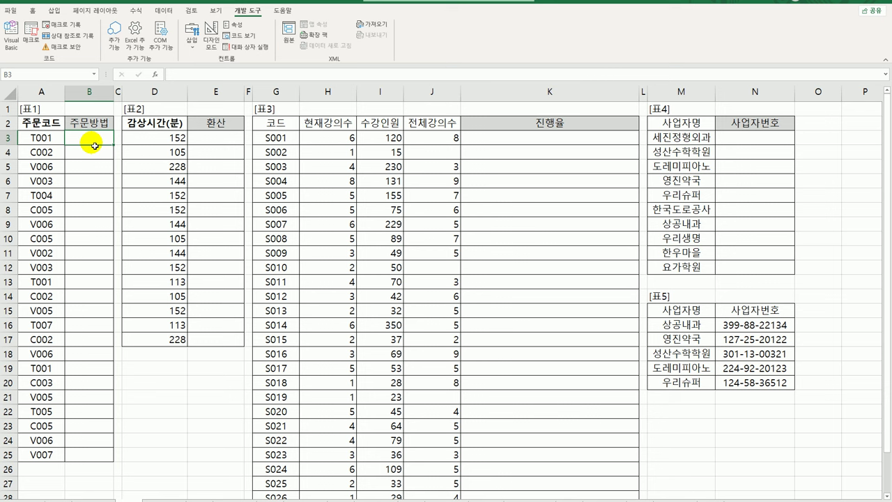
{"action": "type", "text": "="}
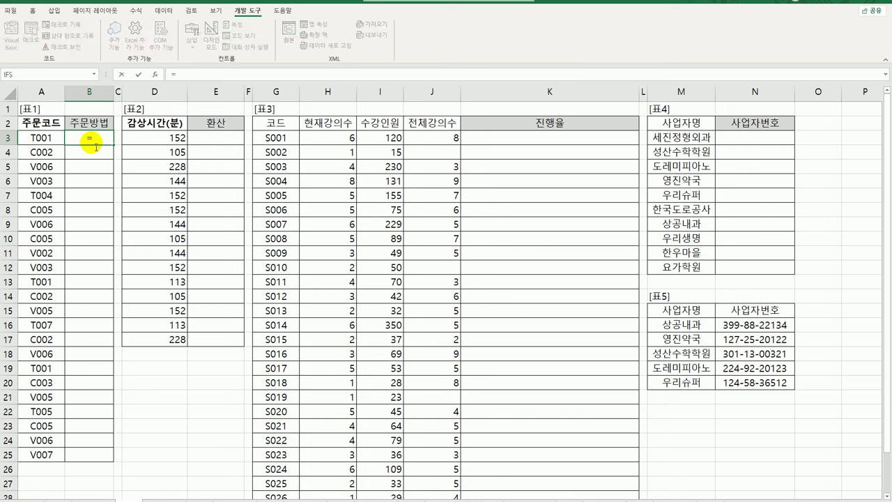
{"action": "type", "text": "countif"}
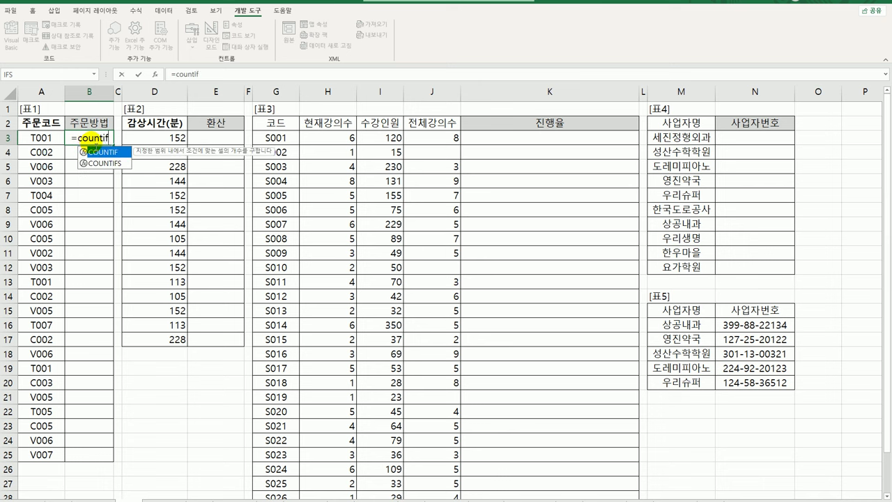
{"action": "key", "text": "Tab"}
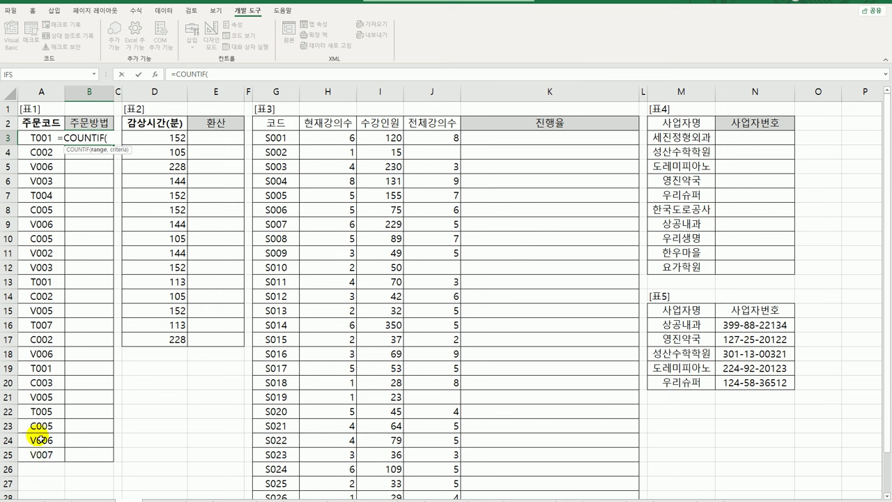
{"action": "left_click", "coordinate": [41, 144]}
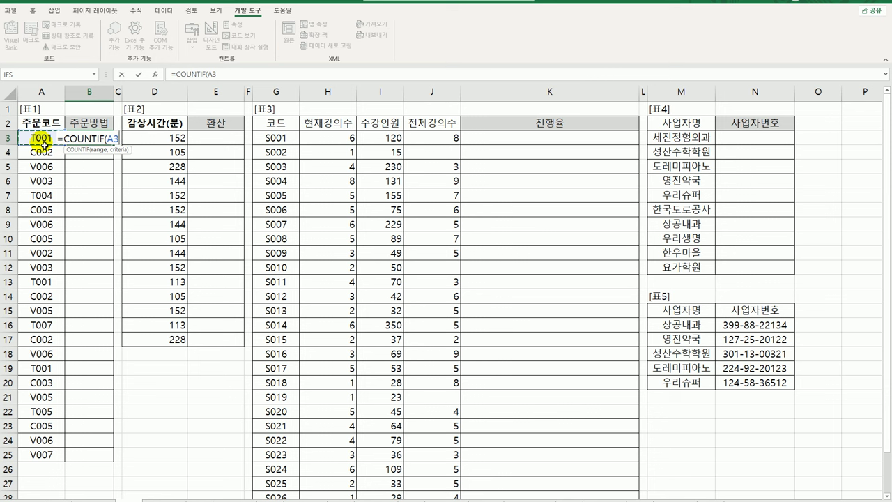
{"action": "left_click", "coordinate": [43, 142], "text": "shift"}
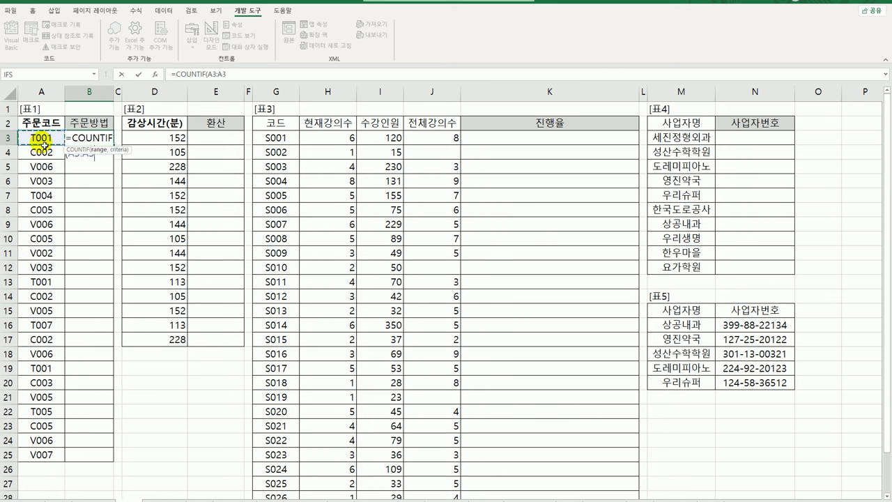
{"action": "type", "text": ","}
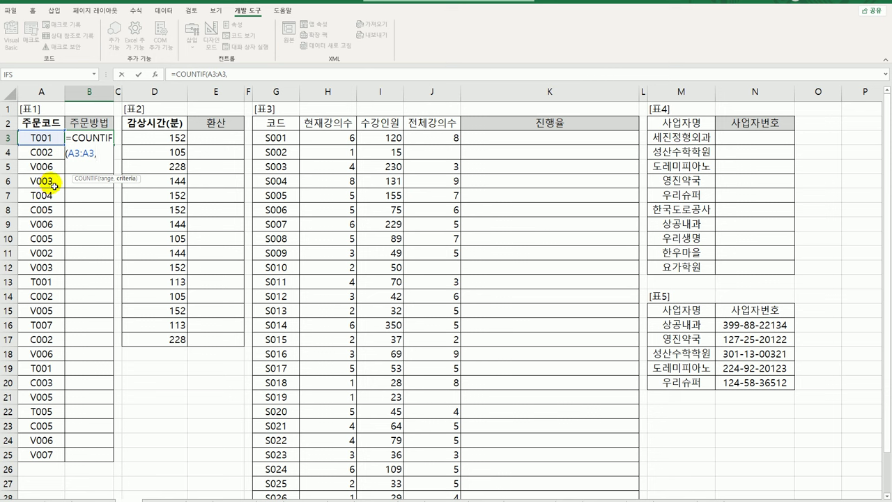
{"action": "left_click", "coordinate": [74, 154]}
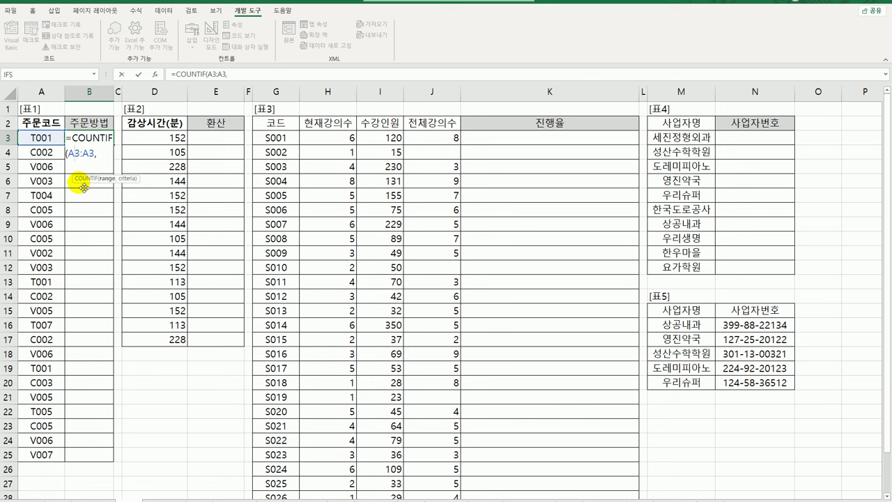
{"action": "key", "text": "F4"}
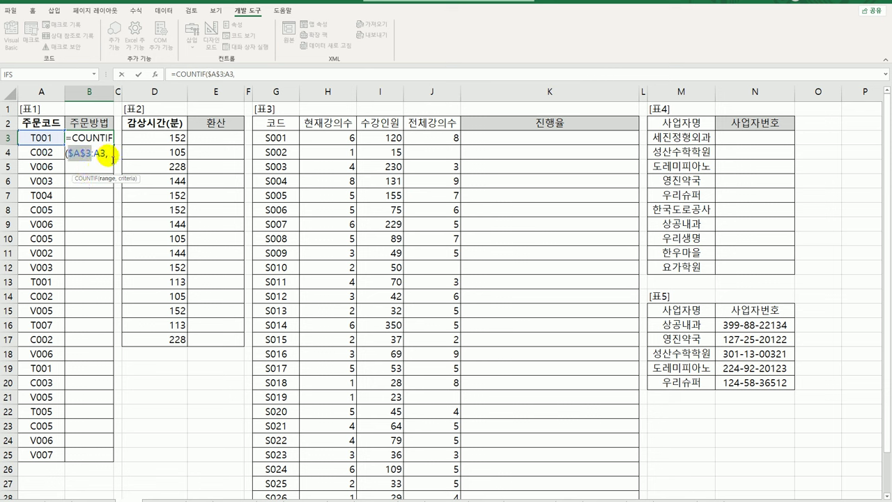
{"action": "key", "text": "End"}
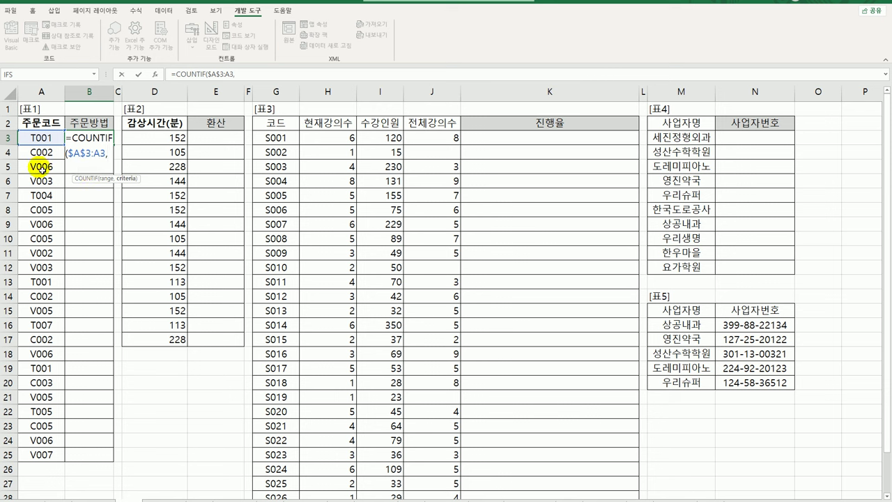
- Complete the COUNTIF in B3 with the criterion LEFT(A3,1)&"*" and confirm the formula
{"action": "type", "text": "le"}
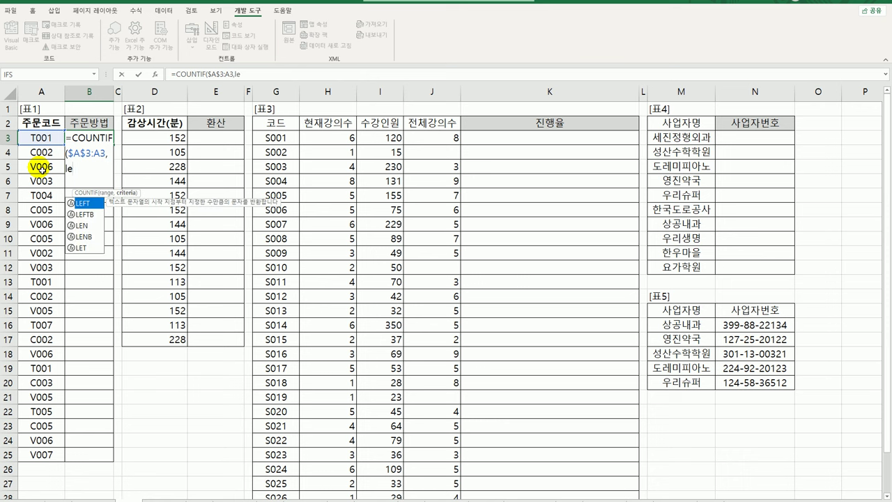
{"action": "key", "text": "Tab"}
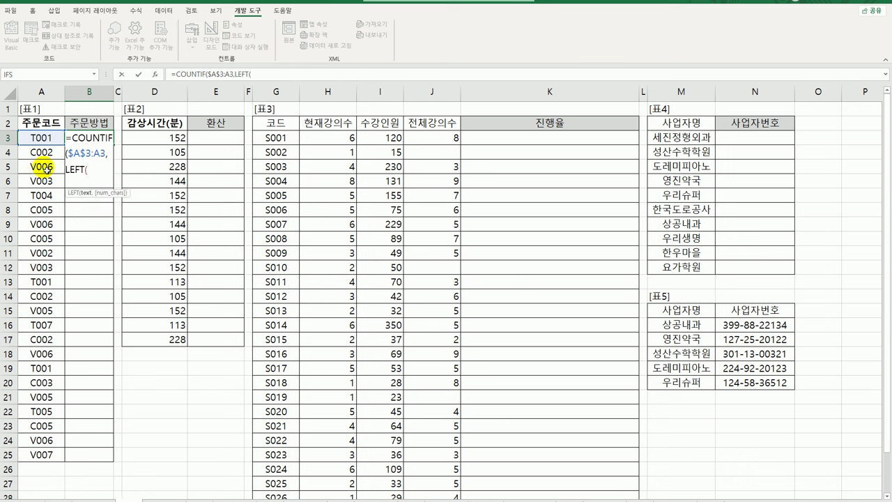
{"action": "left_click", "coordinate": [39, 139]}
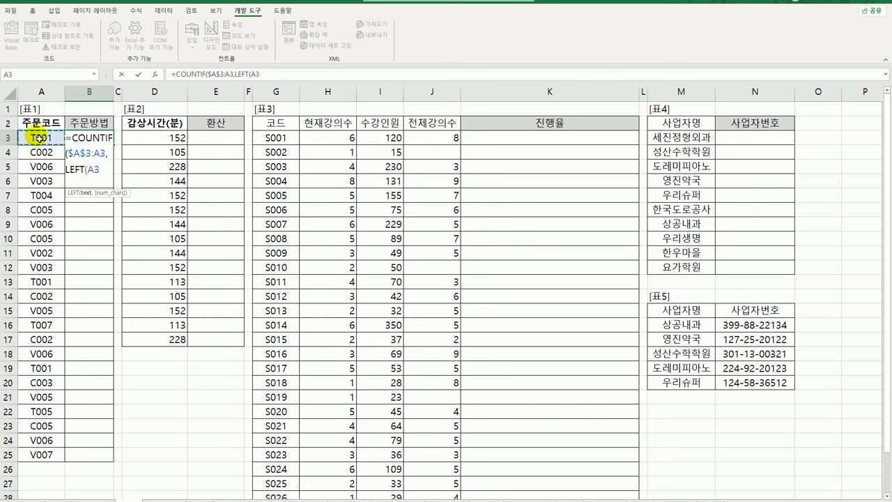
{"action": "type", "text": ",1)"}
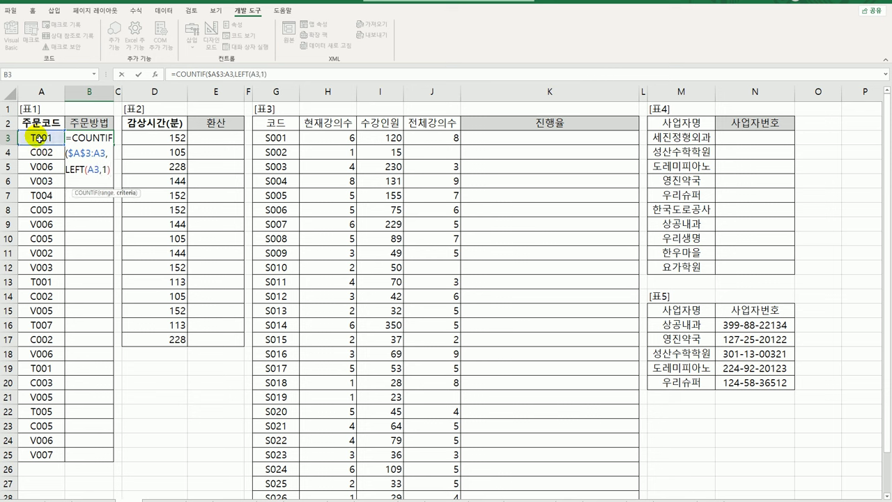
{"action": "type", "text": "&"}
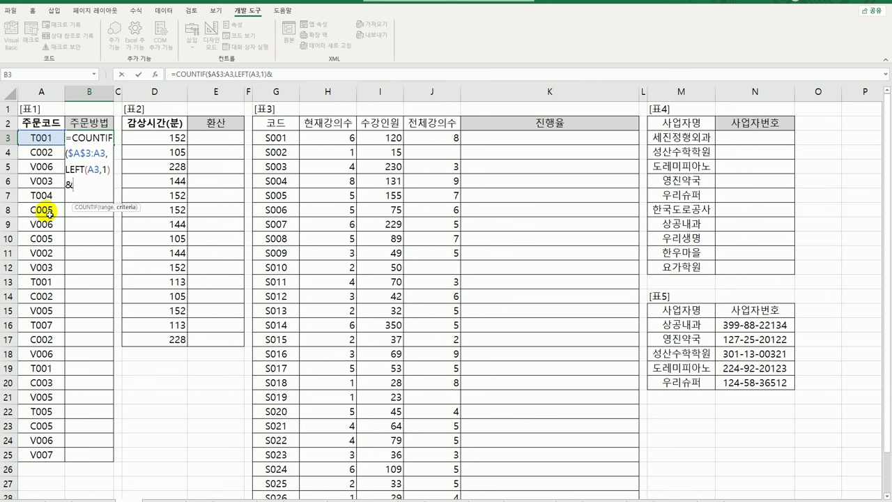
{"action": "type", "text": "\"*\")"}
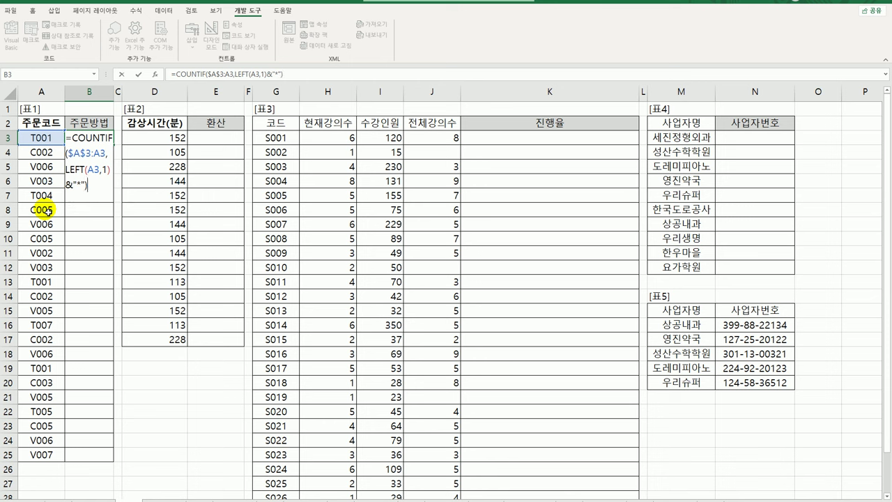
{"action": "key", "text": "Return"}
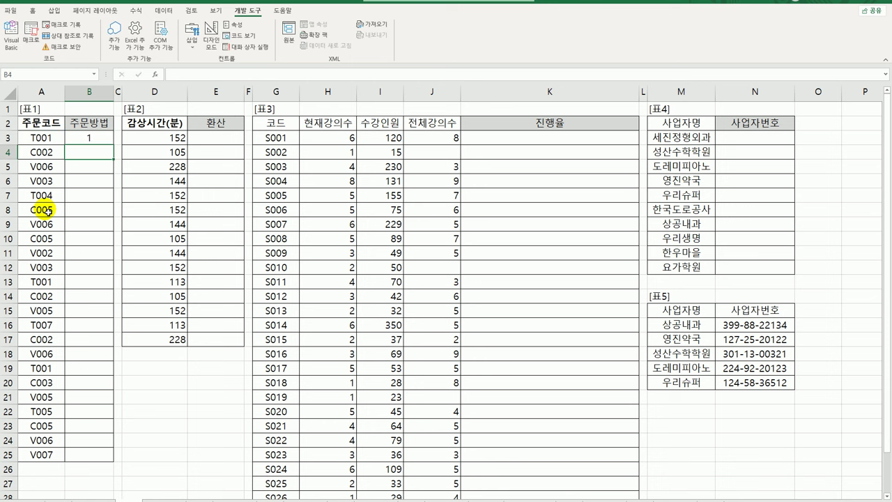
- Fill the COUNTIF formula from B3 down the 주문방법 column through B25
{"action": "key", "text": "Up"}
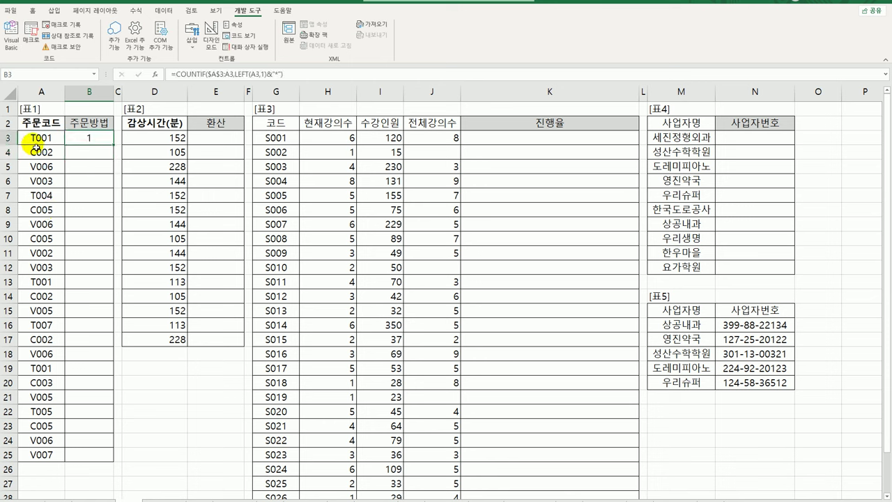
{"action": "left_click_drag", "start_coordinate": [118, 149], "coordinate": [113, 171]}
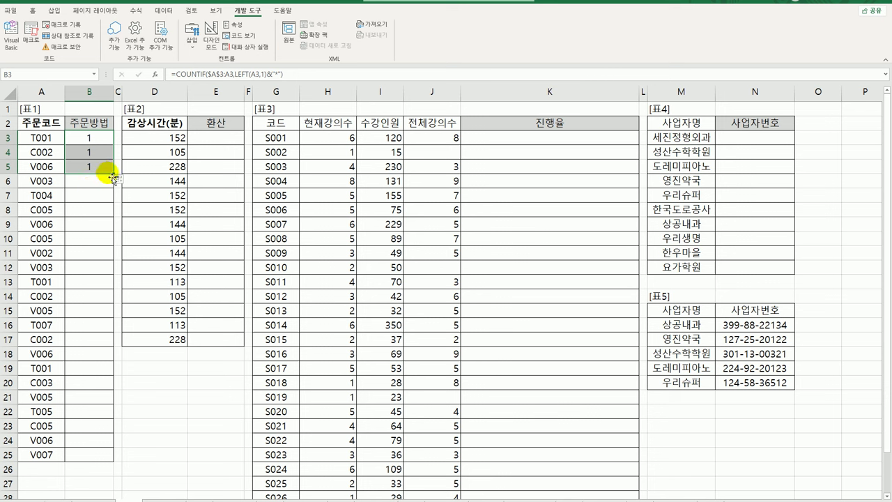
{"action": "left_click_drag", "start_coordinate": [115, 178], "coordinate": [85, 462]}
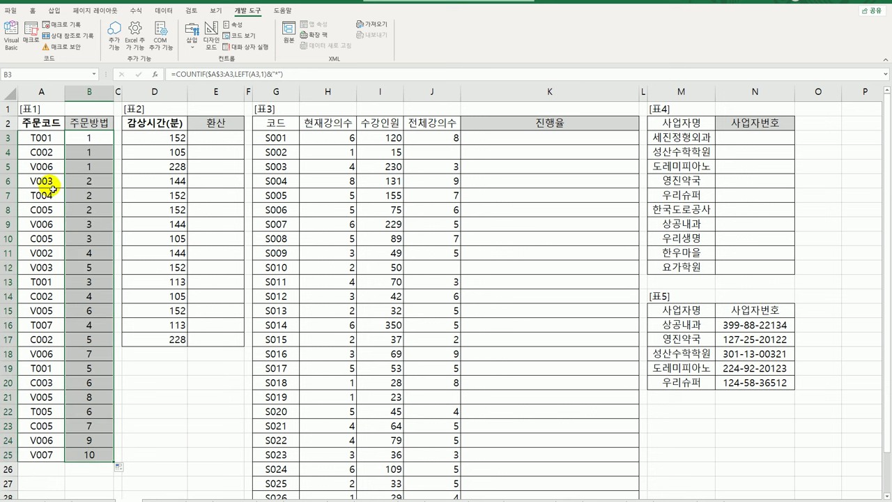
- Check the order codes A3:A10 against the count in B10 and examine the COUNTIF formula in B3
{"action": "left_click_drag", "start_coordinate": [43, 138], "coordinate": [46, 240]}
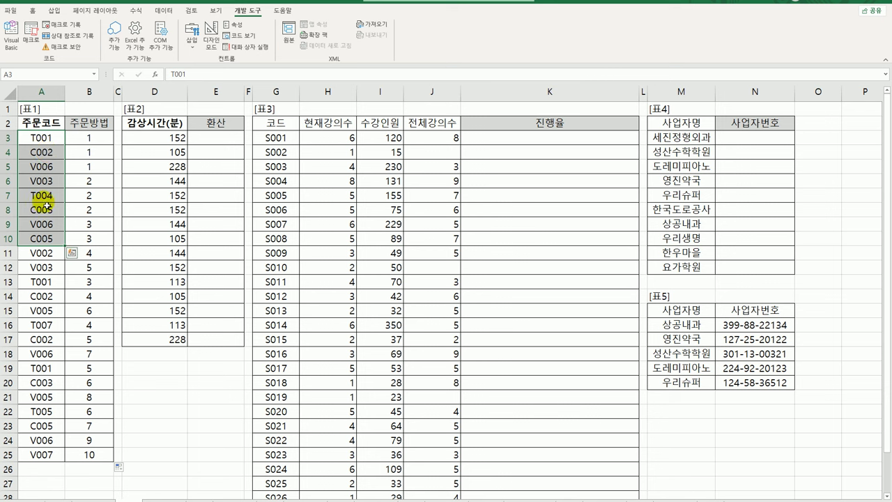
{"action": "left_click", "coordinate": [90, 240]}
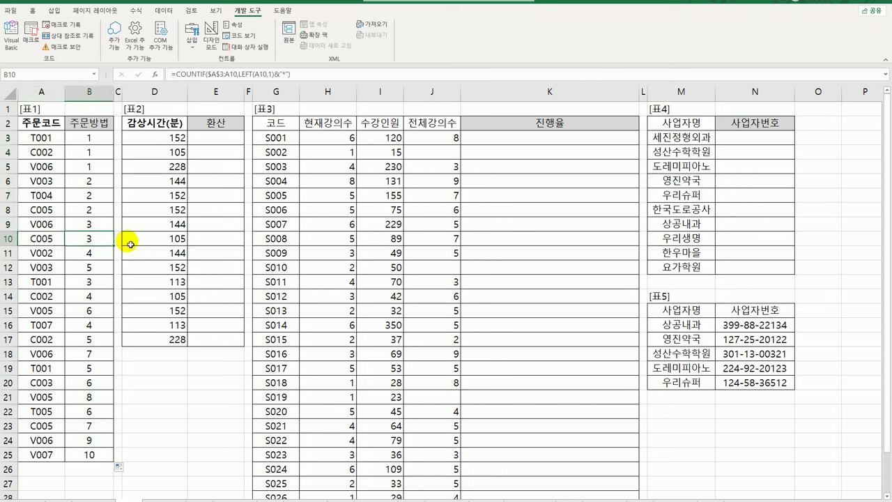
{"action": "left_click", "coordinate": [108, 141]}
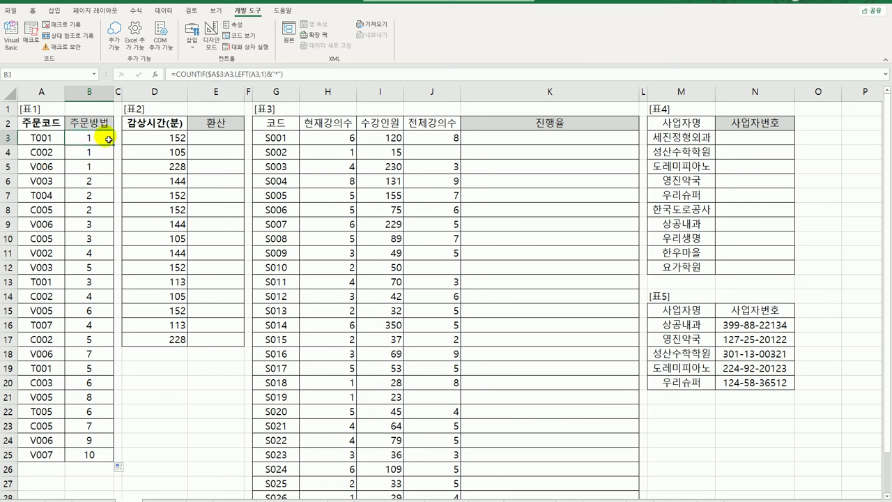
{"action": "double_click", "coordinate": [108, 139]}
{"action": "left_click", "coordinate": [68, 137]}
{"action": "left_click", "coordinate": [107, 138]}
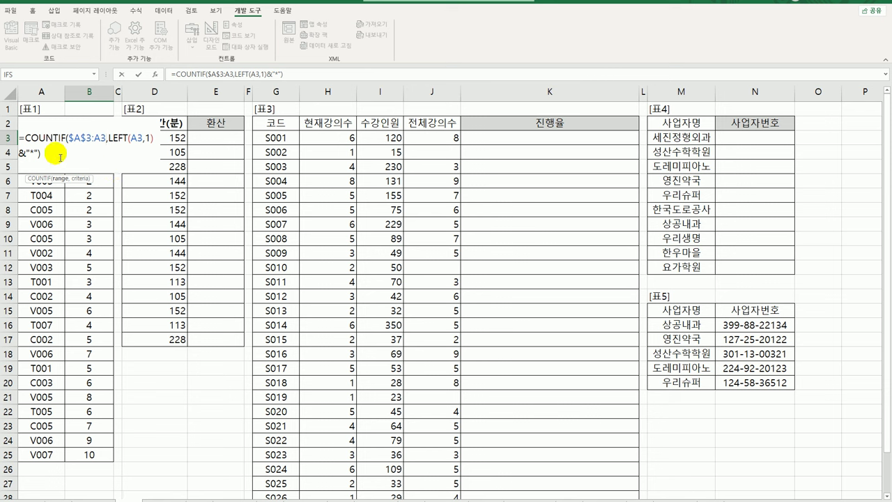
{"action": "key", "text": "Return"}
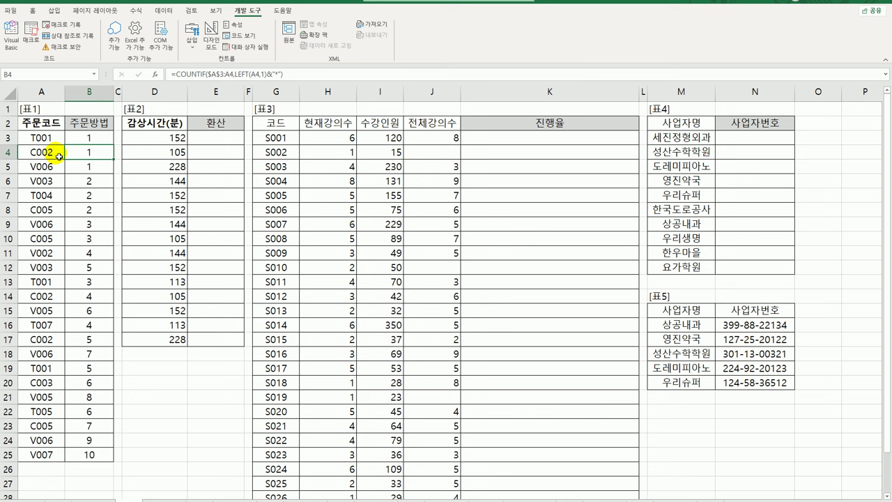
- Insert IF(LEFT(A3)="T","전화(", in front of the COUNTIF in the B3 formula
{"action": "left_click", "coordinate": [89, 136]}
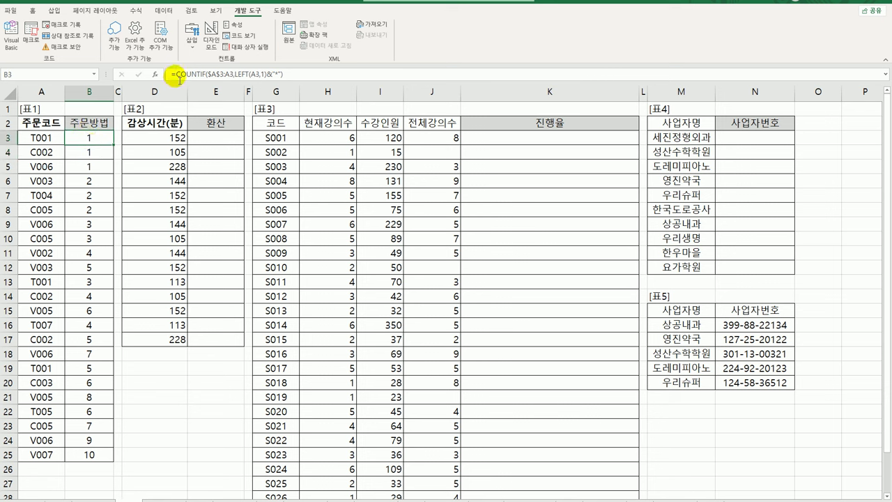
{"action": "double_click", "coordinate": [103, 143]}
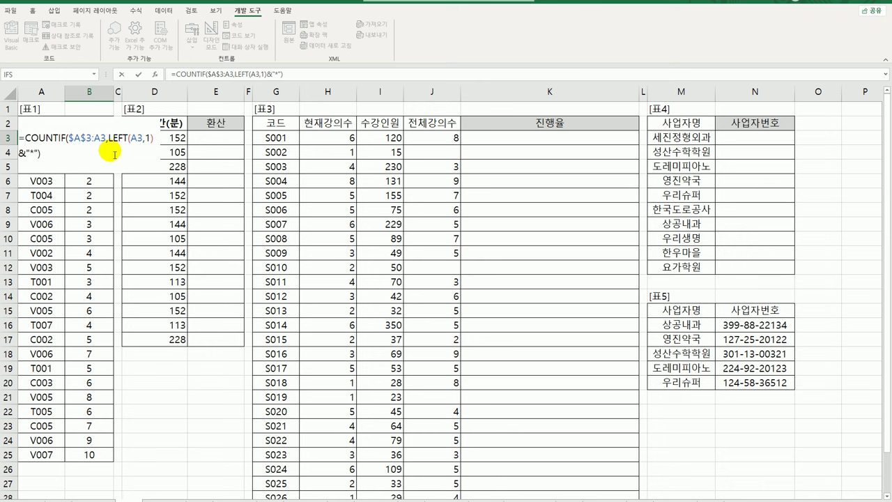
{"action": "type", "text": "IF("}
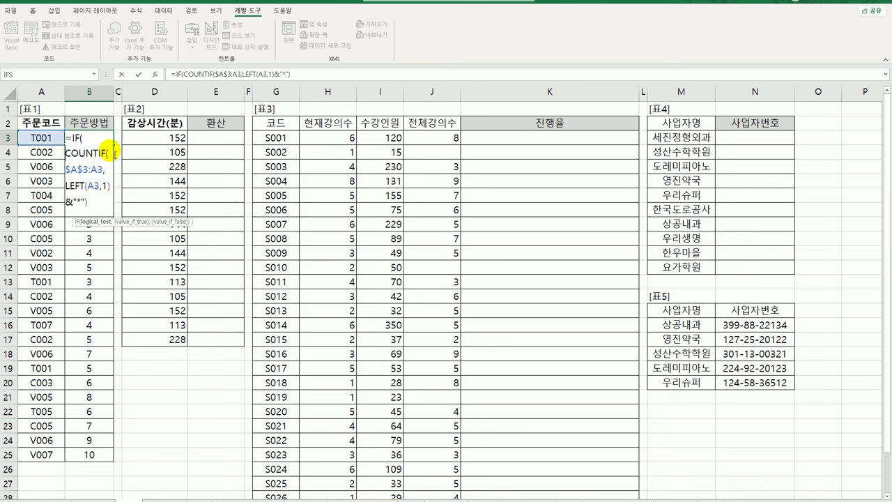
{"action": "type", "text": "left("}
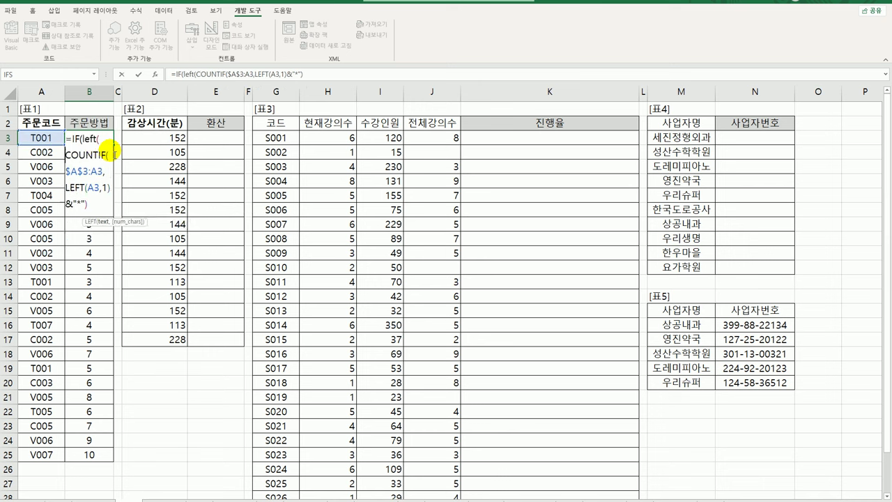
{"action": "left_click", "coordinate": [42, 138]}
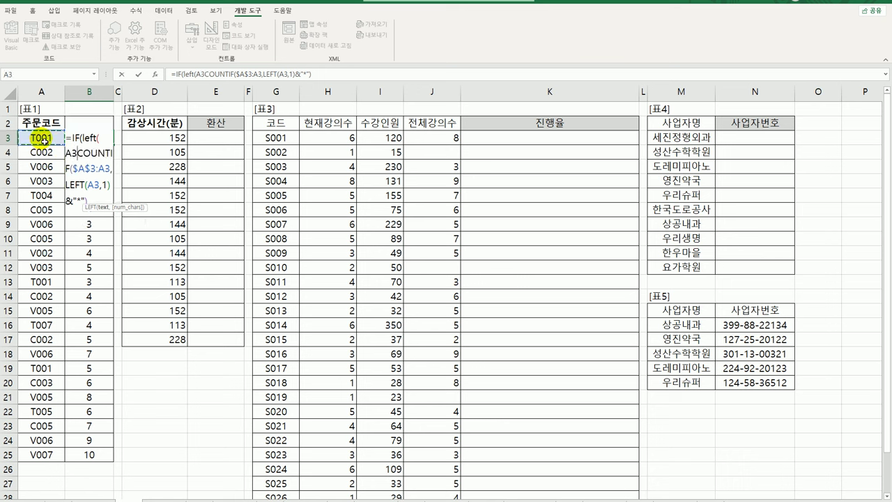
{"action": "type", "text": ")"}
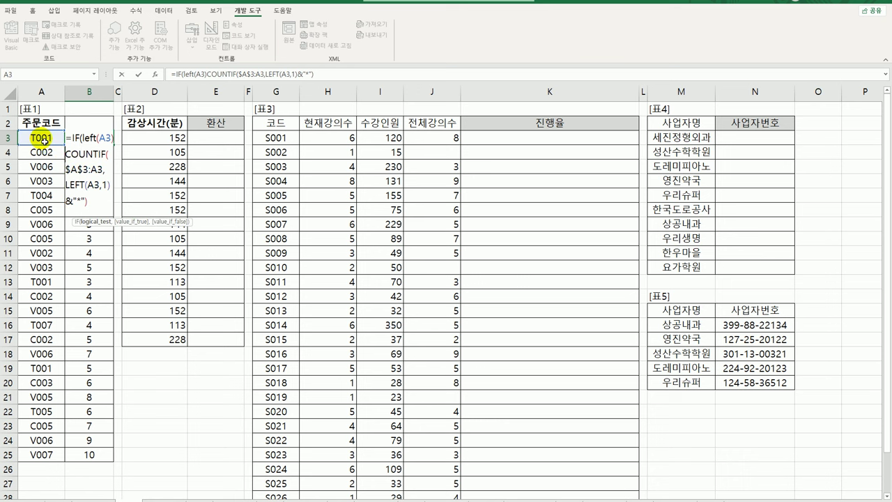
{"action": "type", "text": "="}
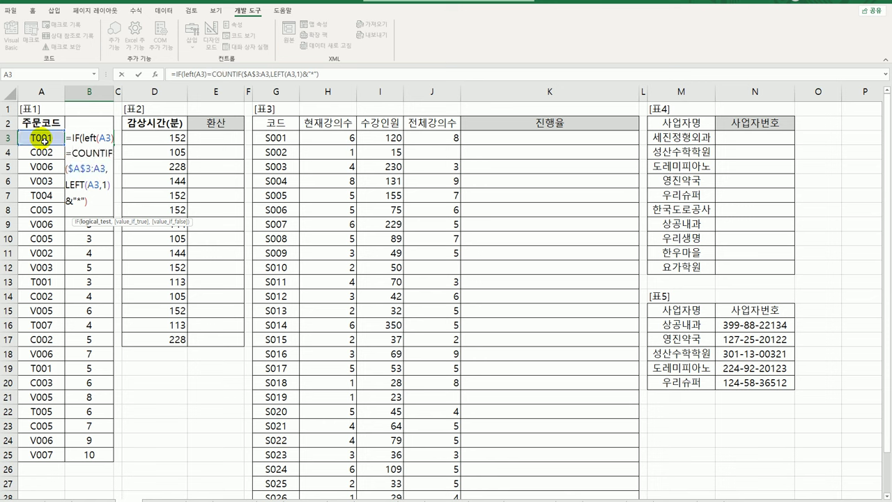
{"action": "type", "text": "\""}
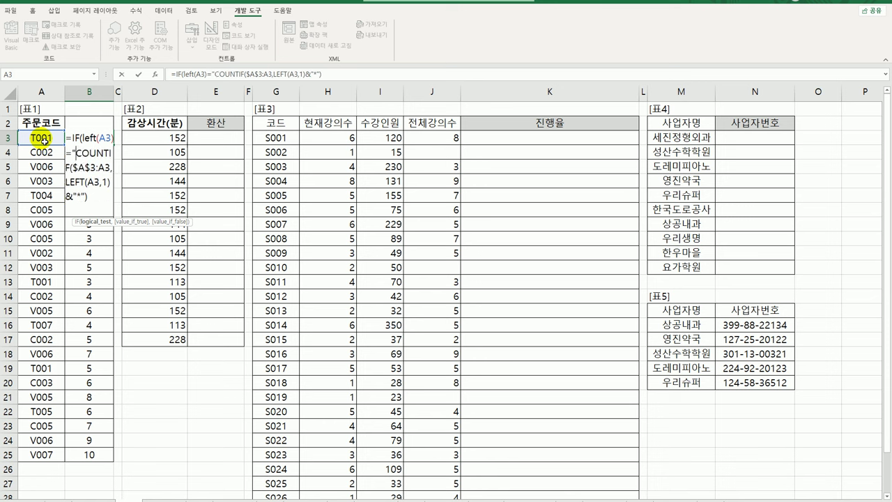
{"action": "type", "text": "T\","}
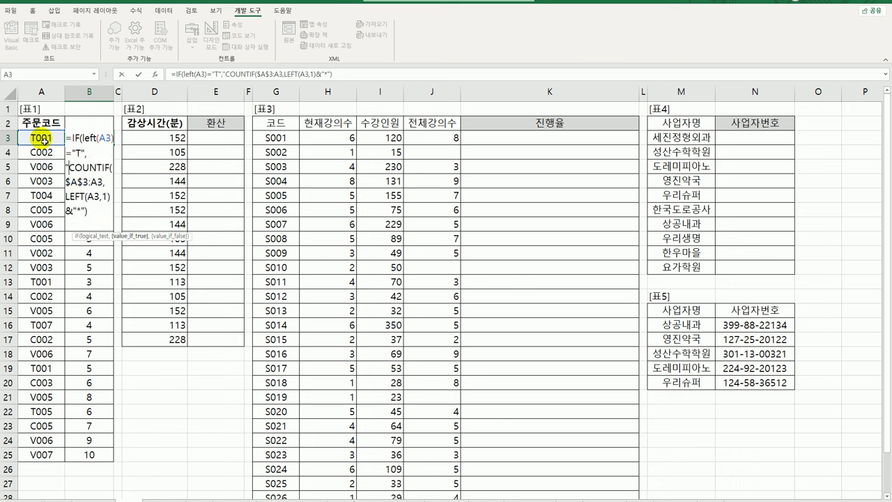
{"action": "type", "text": "\"전화("}
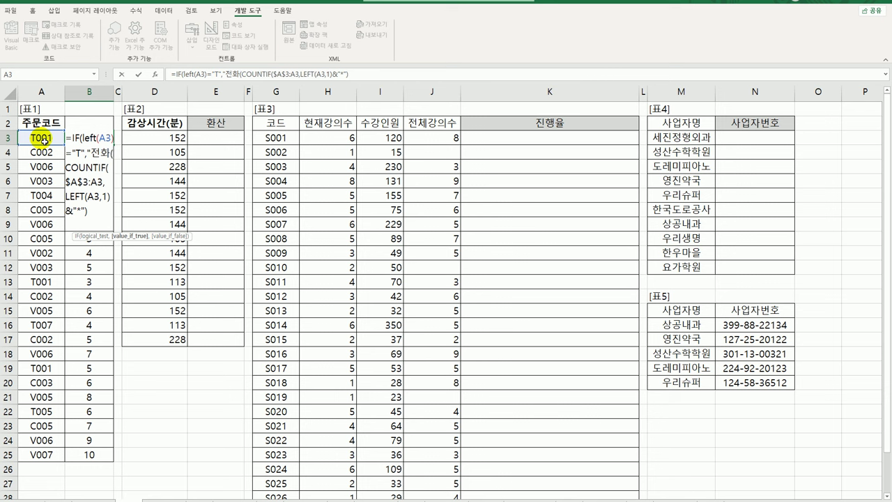
{"action": "type", "text": "\","}
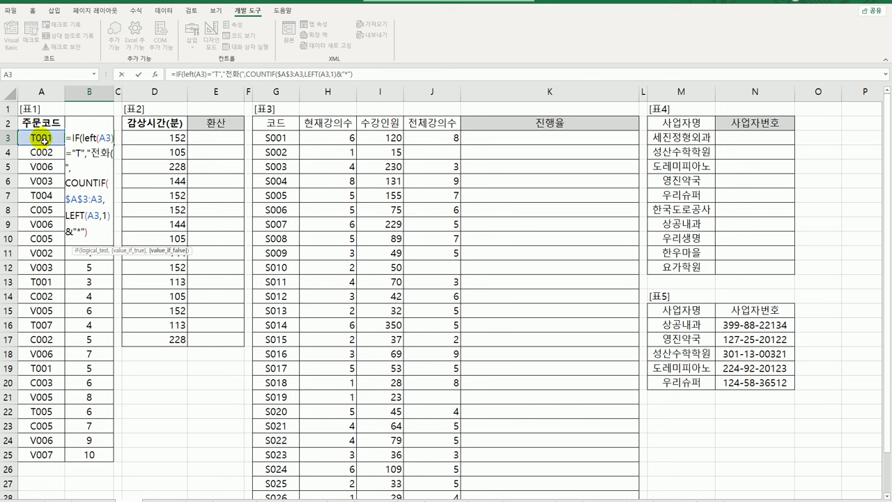
- Duplicate the IF segment inside the B3 formula as its false branch, testing for "C" and returning "온라인("
{"action": "left_click_drag", "start_coordinate": [67, 137], "coordinate": [82, 173]}
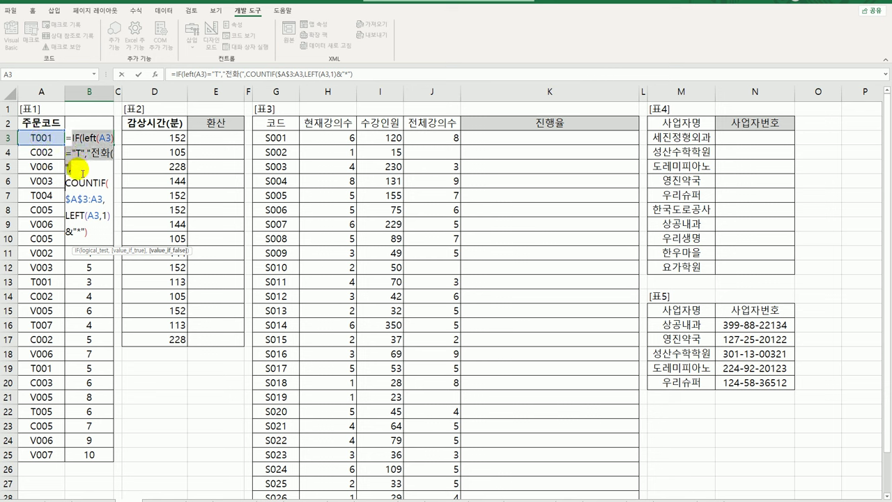
{"action": "key", "text": "ctrl+c"}
{"action": "left_click", "coordinate": [75, 169]}
{"action": "key", "text": "ctrl+v"}
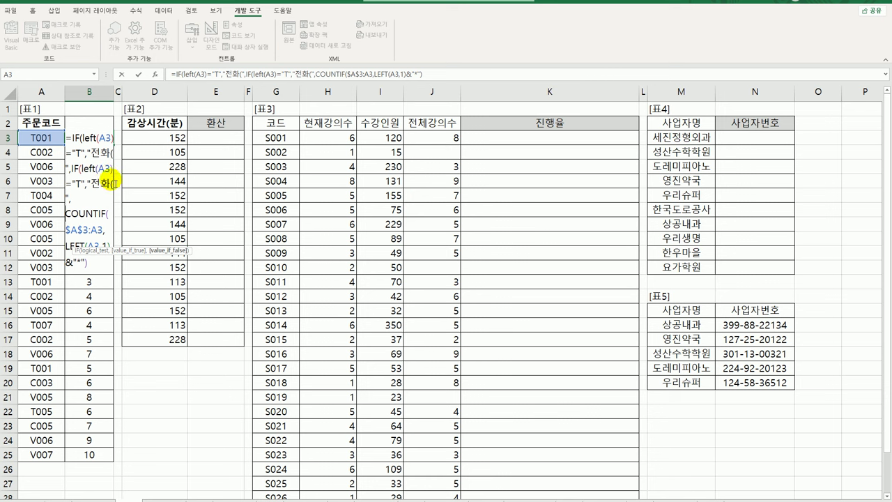
{"action": "left_click", "coordinate": [83, 187]}
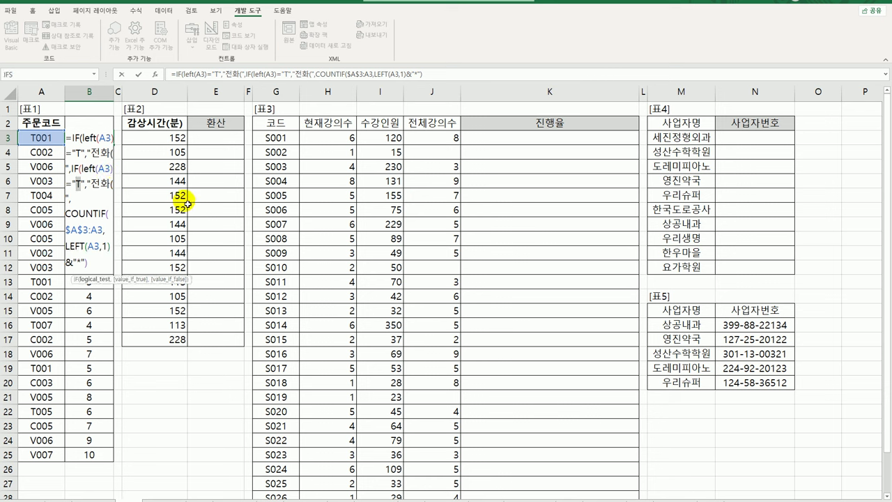
{"action": "type", "text": "C"}
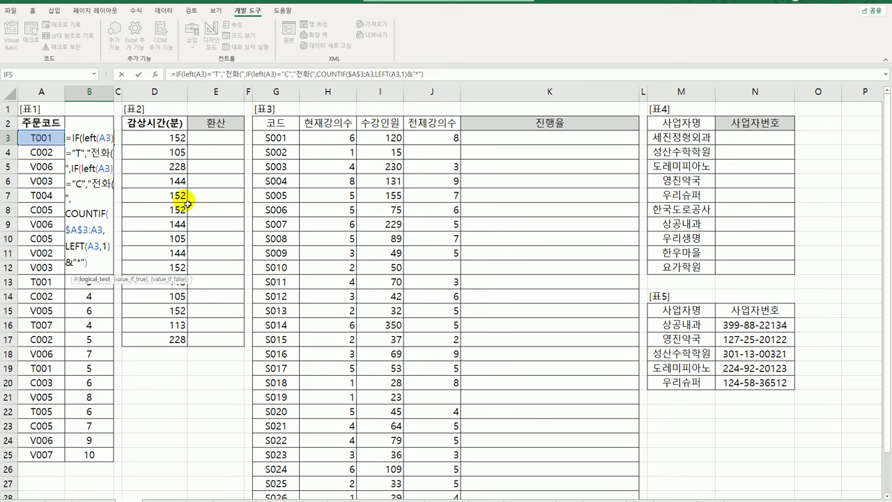
{"action": "left_click_drag", "start_coordinate": [92, 183], "coordinate": [111, 184]}
{"action": "type", "text": "온"}
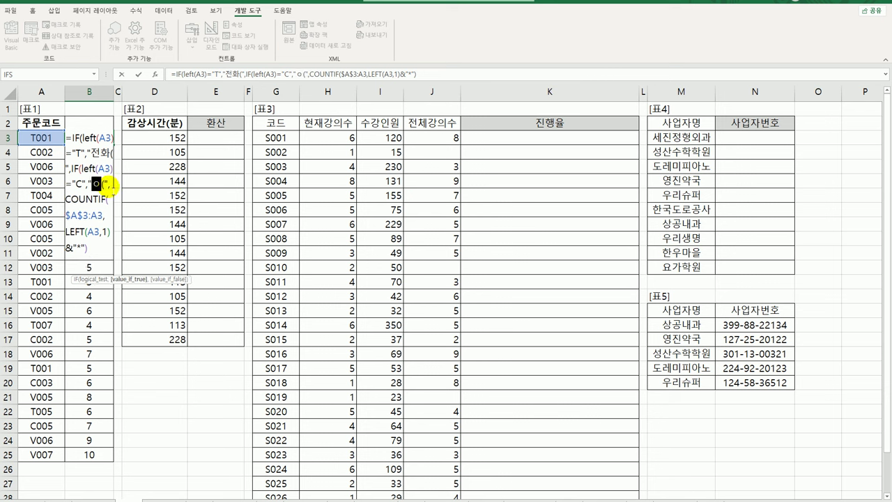
{"action": "type", "text": "라인"}
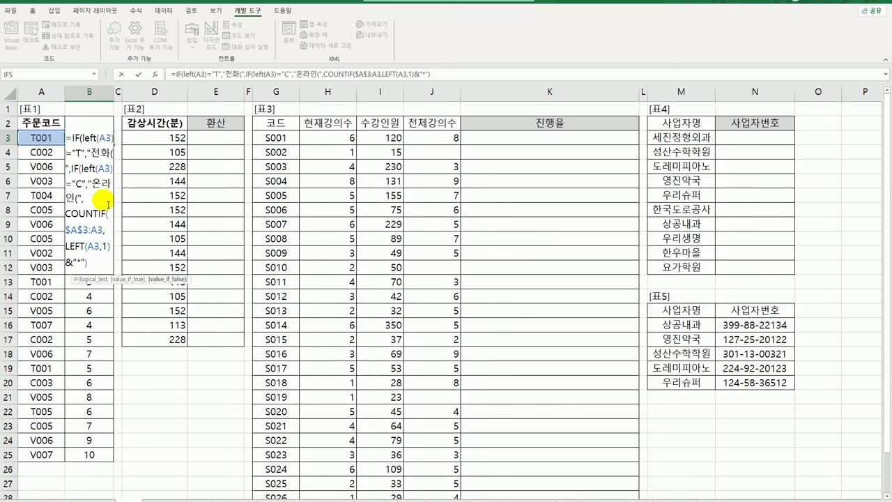
- Add "방문(" as the final false value, join the IF result to COUNTIF with &, and fill the B3 formula down to B25
{"action": "type", "text": "\",\"방문"}
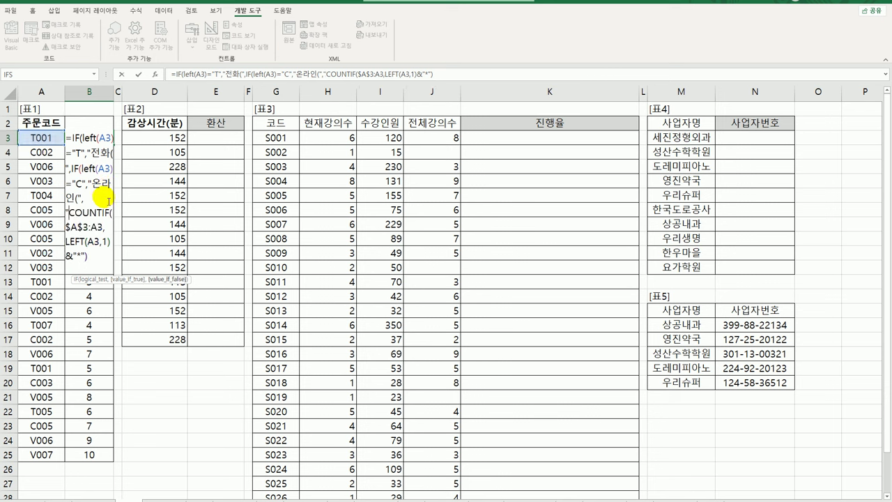
{"action": "left_click", "coordinate": [108, 201]}
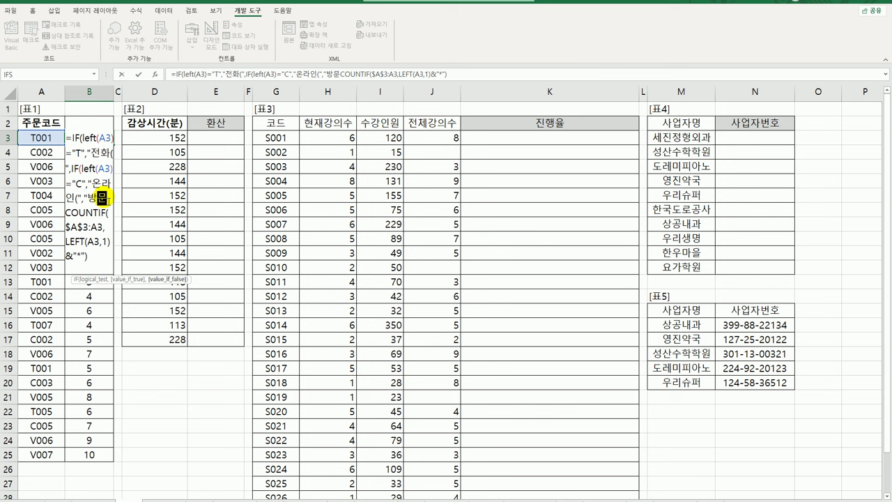
{"action": "type", "text": "(\""}
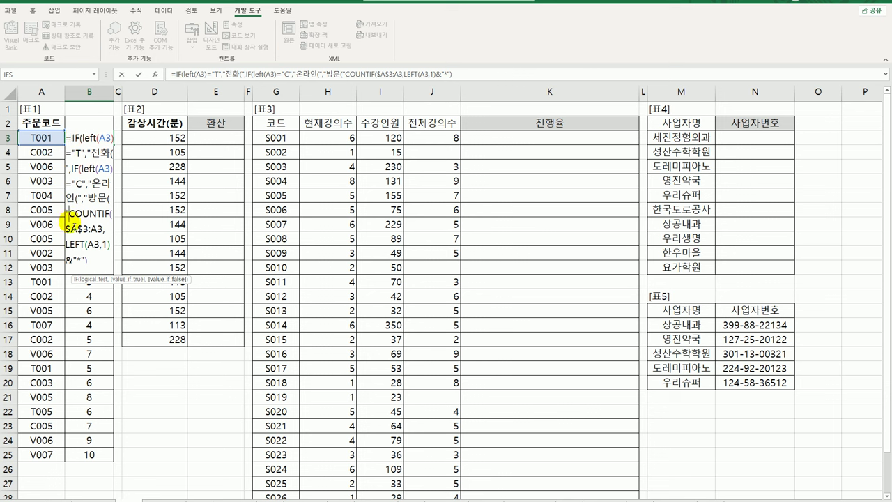
{"action": "type", "text": "))"}
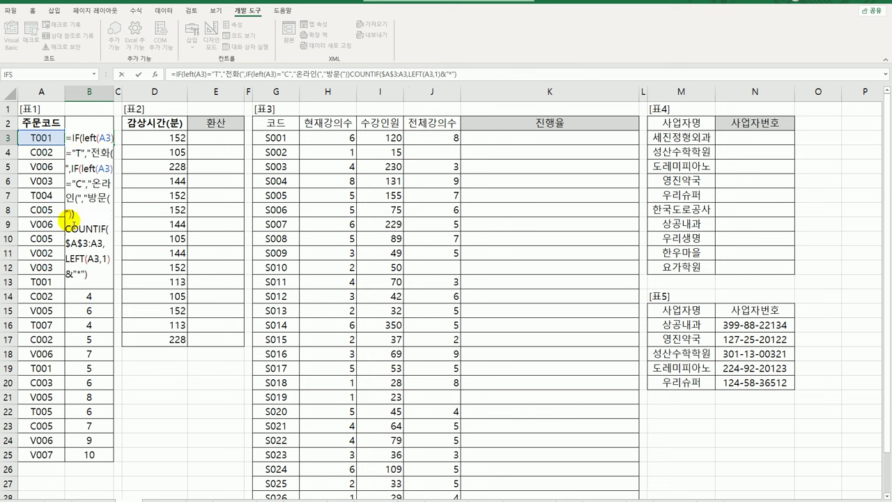
{"action": "type", "text": "&"}
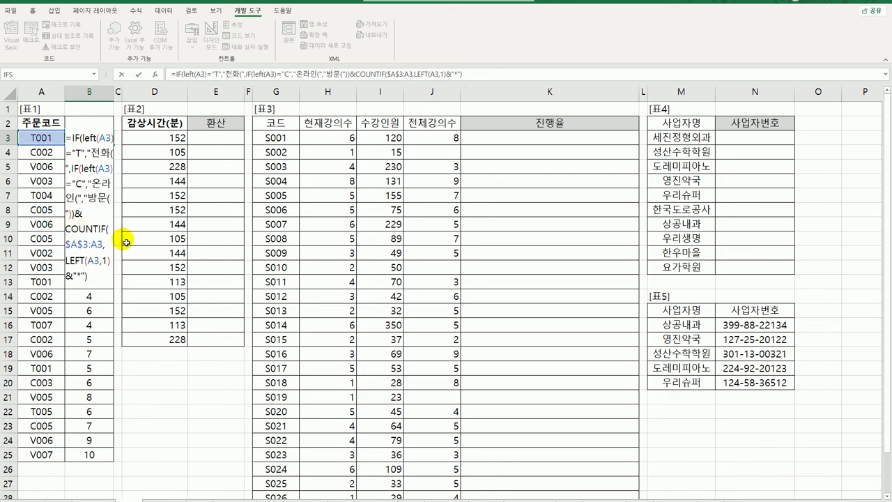
{"action": "key", "text": "Return"}
{"action": "left_click", "coordinate": [108, 138]}
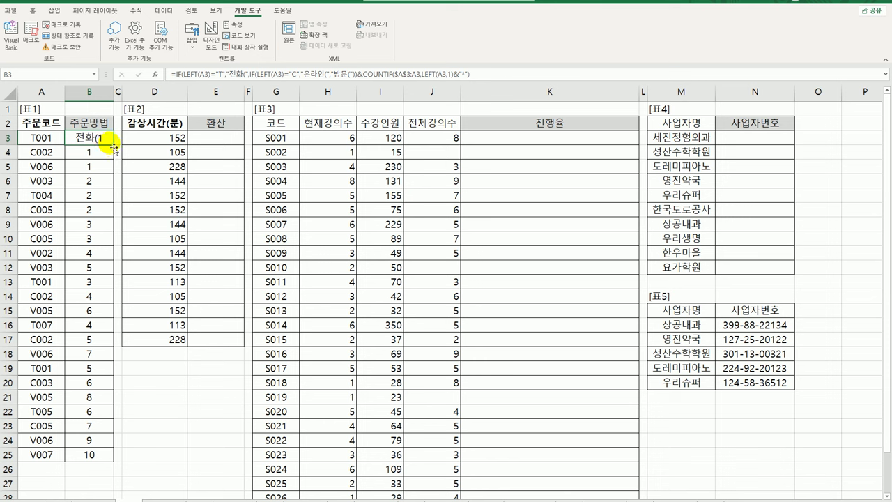
{"action": "left_click_drag", "start_coordinate": [112, 146], "coordinate": [108, 471]}
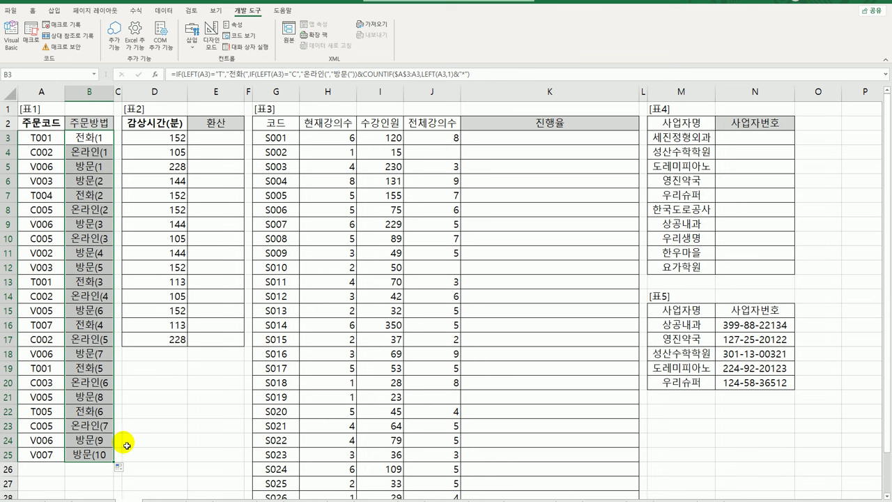
- Append &")" to the end of the B3 formula and fill it down the 주문방법 column through B25
{"action": "left_click", "coordinate": [98, 140]}
{"action": "double_click", "coordinate": [99, 140]}
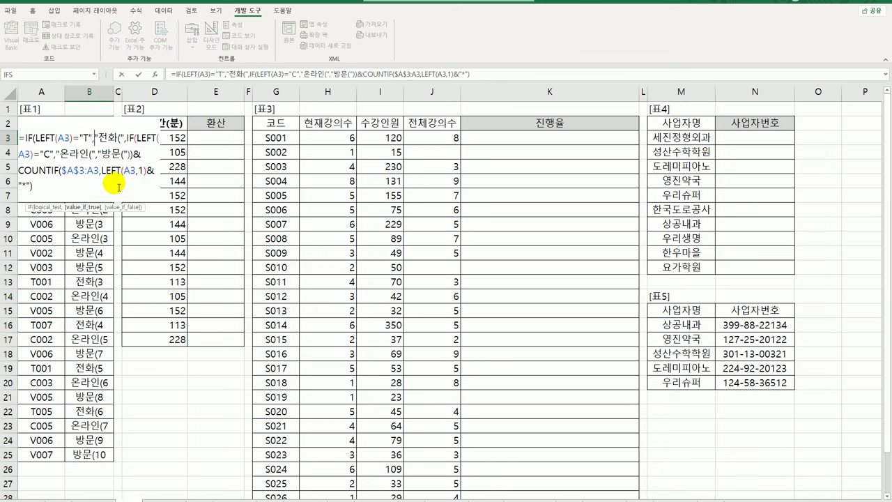
{"action": "type", "text": "&"}
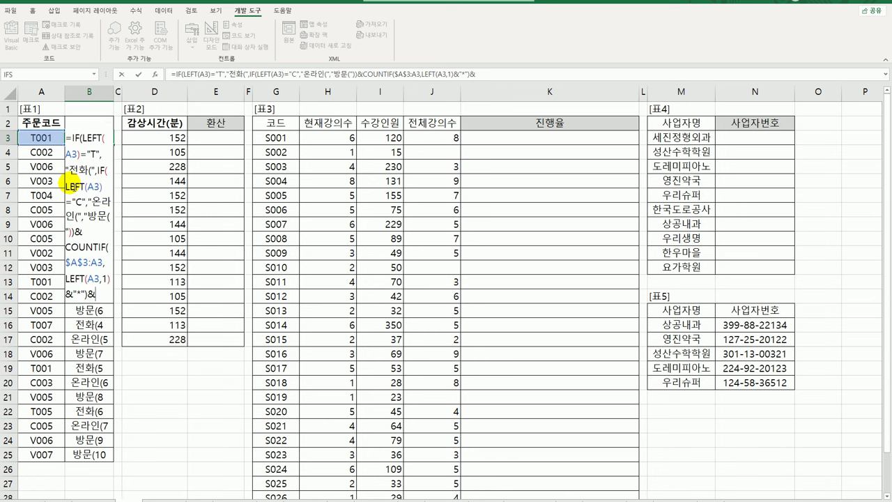
{"action": "type", "text": "\")\""}
{"action": "key", "text": "Return"}
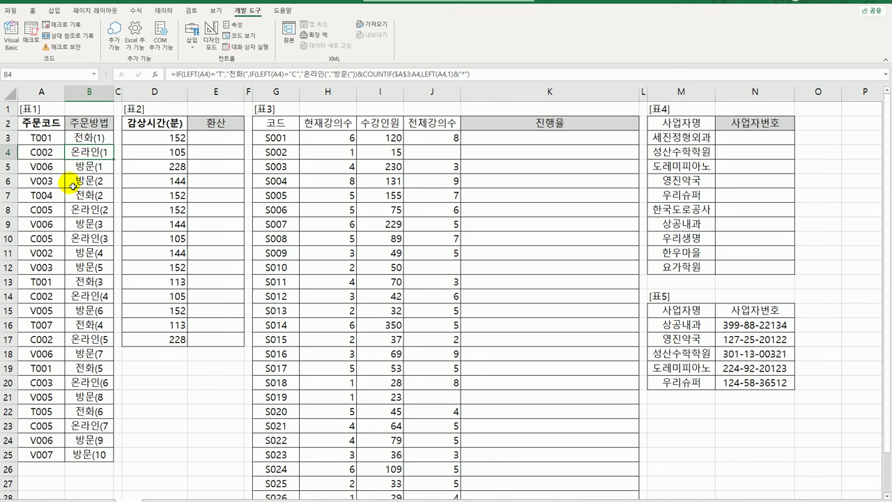
{"action": "left_click", "coordinate": [104, 140]}
{"action": "left_click_drag", "start_coordinate": [113, 144], "coordinate": [119, 456]}
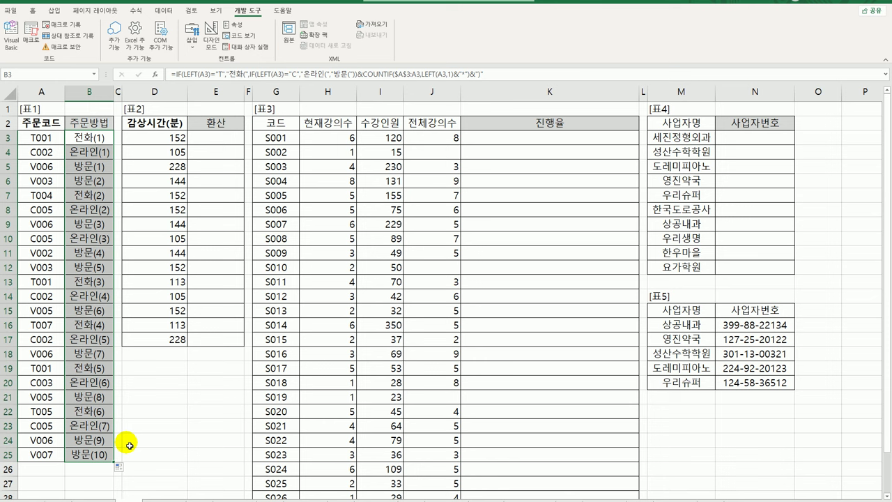
- Clear the 주문방법 results in B3:B25 and start a new formula in B3 with =IF(left
{"action": "key", "text": "Delete"}
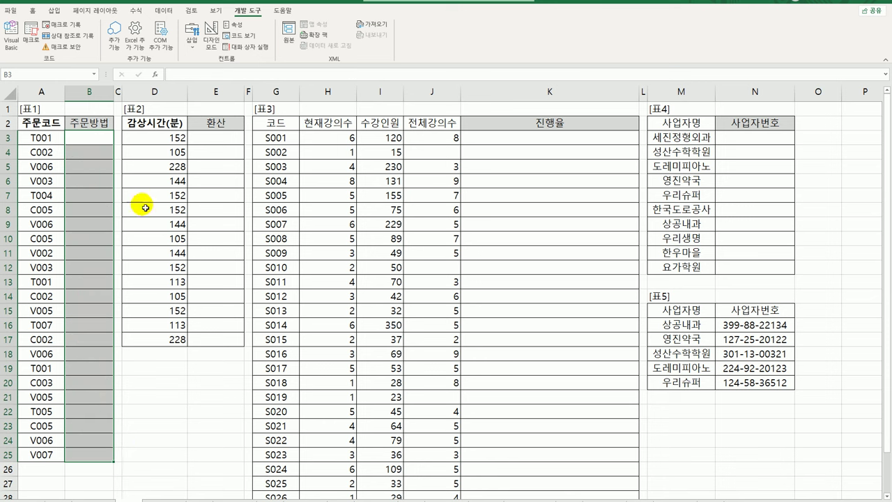
{"action": "left_click", "coordinate": [104, 140]}
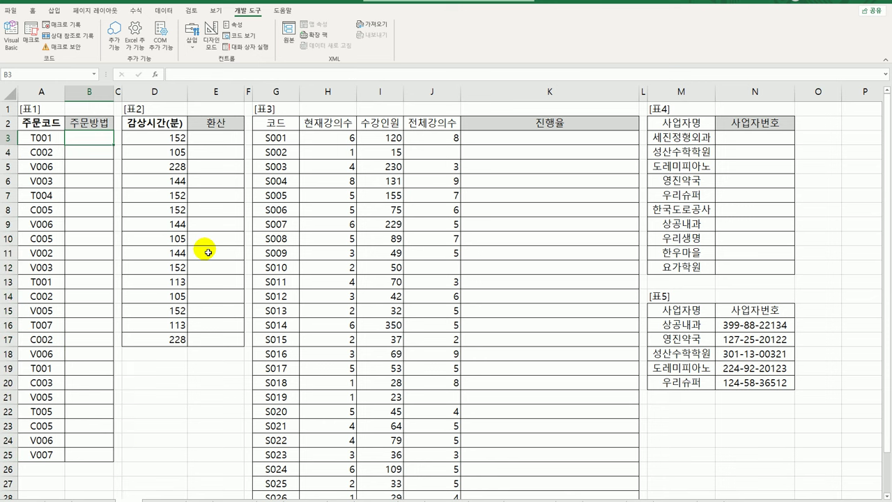
{"action": "type", "text": "="}
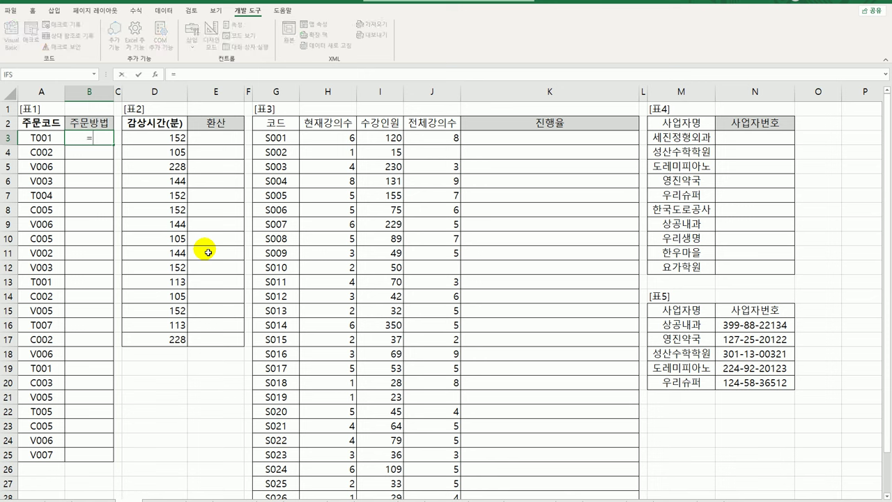
{"action": "type", "text": "IF("}
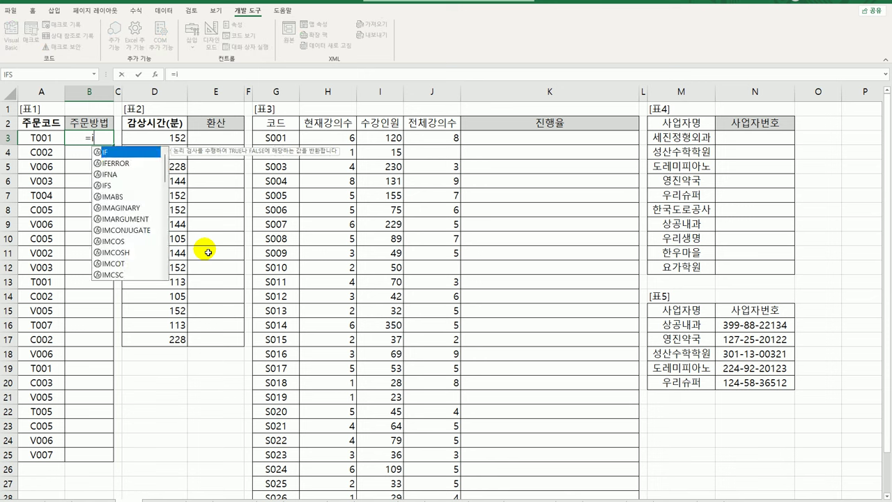
{"action": "type", "text": "left"}
{"action": "key", "text": "Return"}
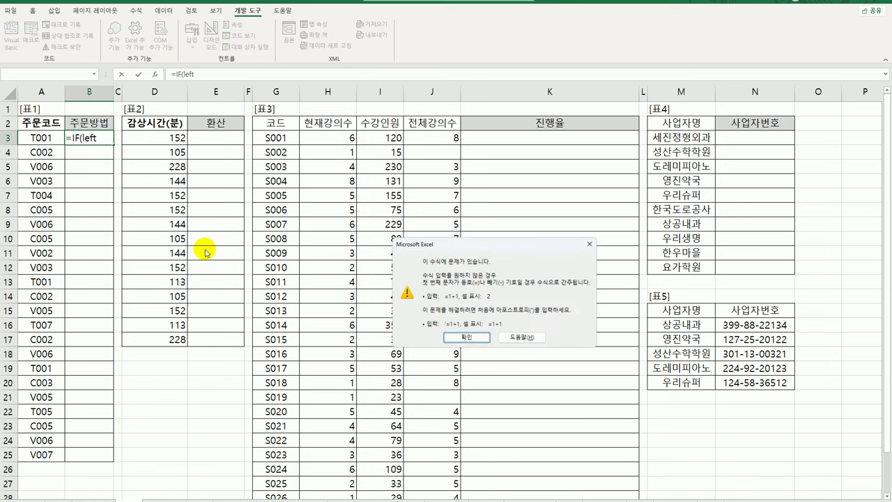
{"action": "left_click", "coordinate": [466, 338]}
{"action": "left_click", "coordinate": [97, 138]}
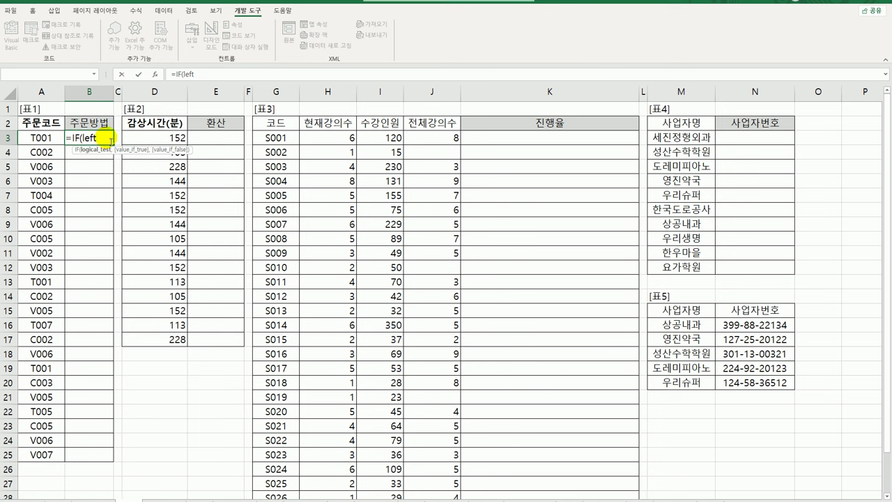
- Complete the B3 condition as left(A3)="T" and begin its true value with "전화("
{"action": "type", "text": "("}
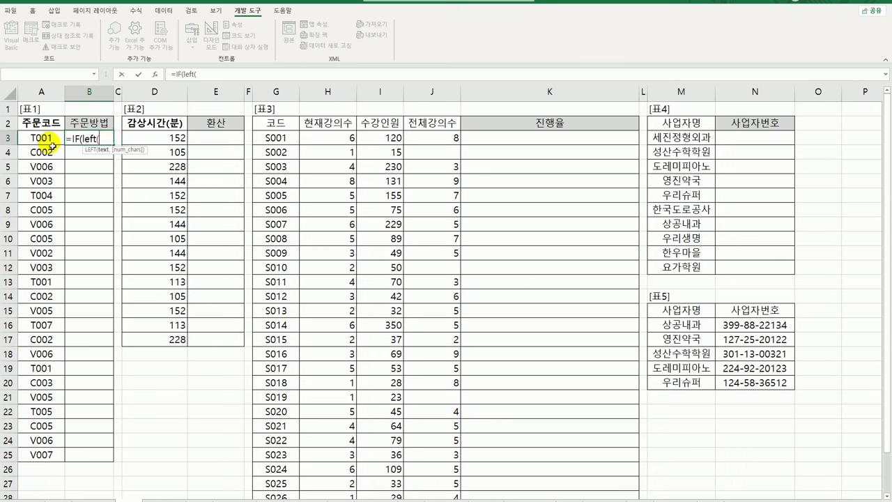
{"action": "left_click", "coordinate": [53, 139]}
{"action": "type", "text": ")"}
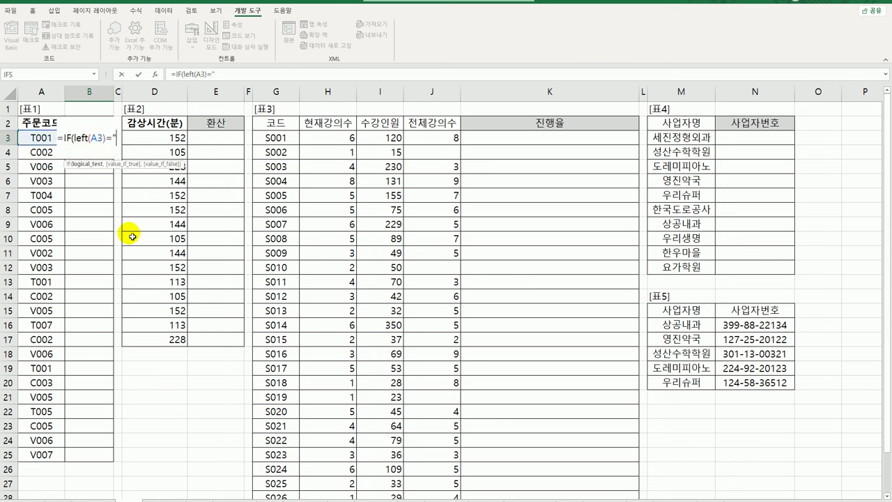
{"action": "type", "text": "=\""}
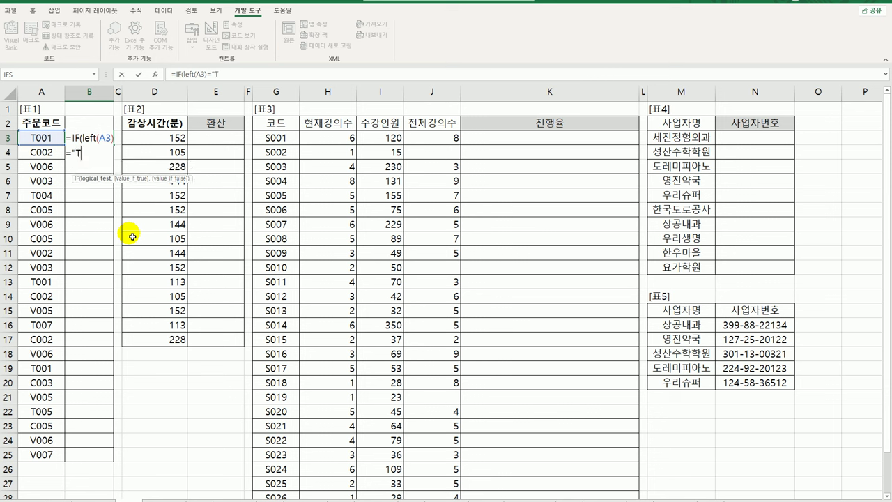
{"action": "type", "text": " \",\"전화(\""}
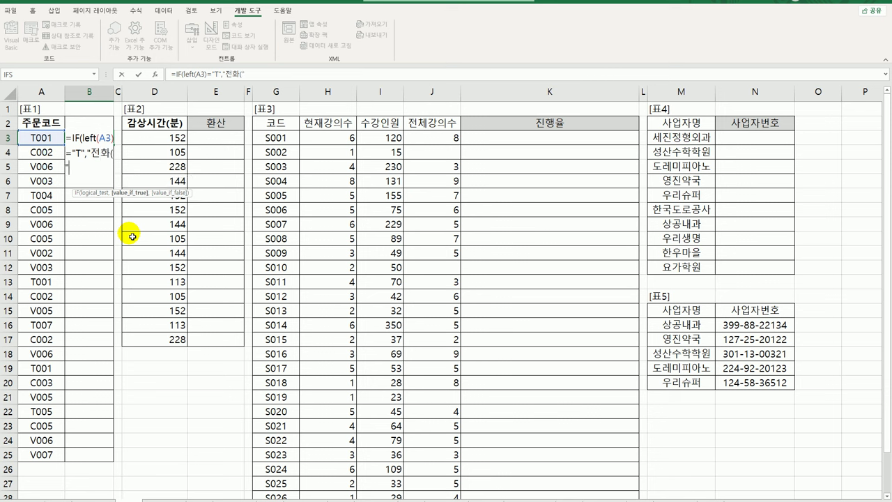
- Append &countif($A$3:A3,"T*")&")", to the true value in the B3 formula, anchoring the start of the range
{"action": "type", "text": "&countif("}
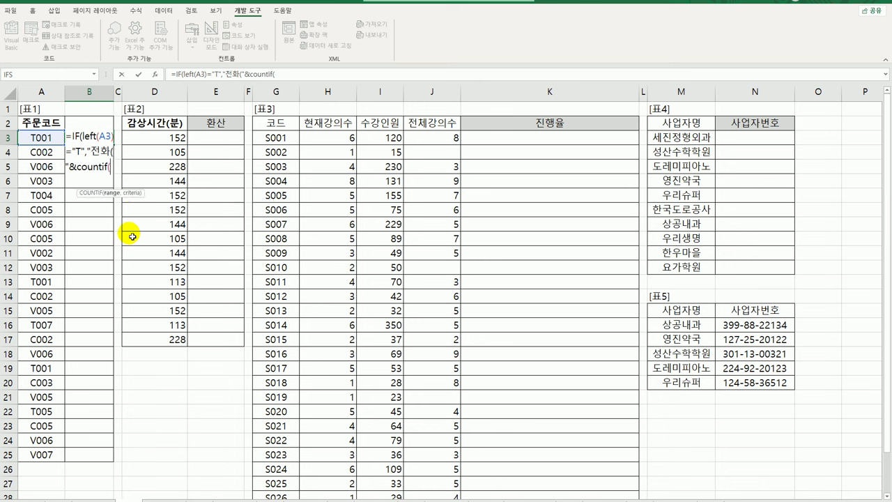
{"action": "left_click", "coordinate": [35, 138]}
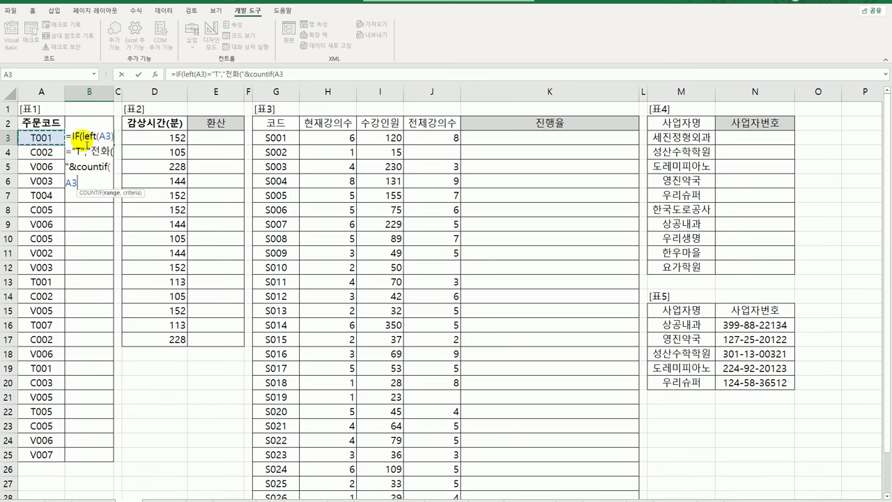
{"action": "type", "text": ":A3"}
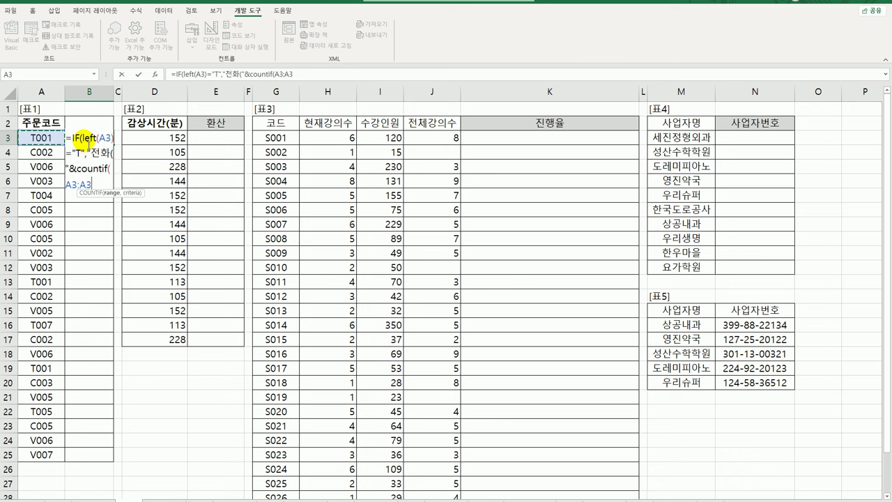
{"action": "double_click", "coordinate": [72, 184]}
{"action": "left_click", "coordinate": [71, 186]}
{"action": "key", "text": "F4"}
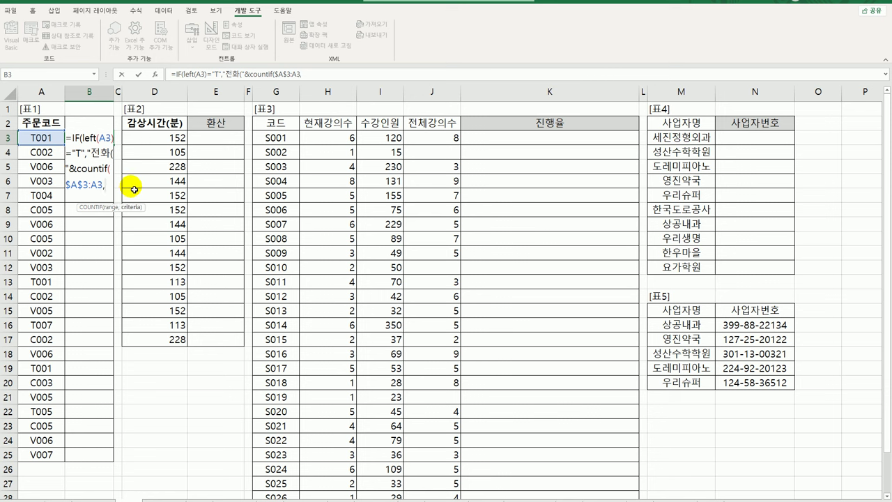
{"action": "type", "text": "\"T*\""}
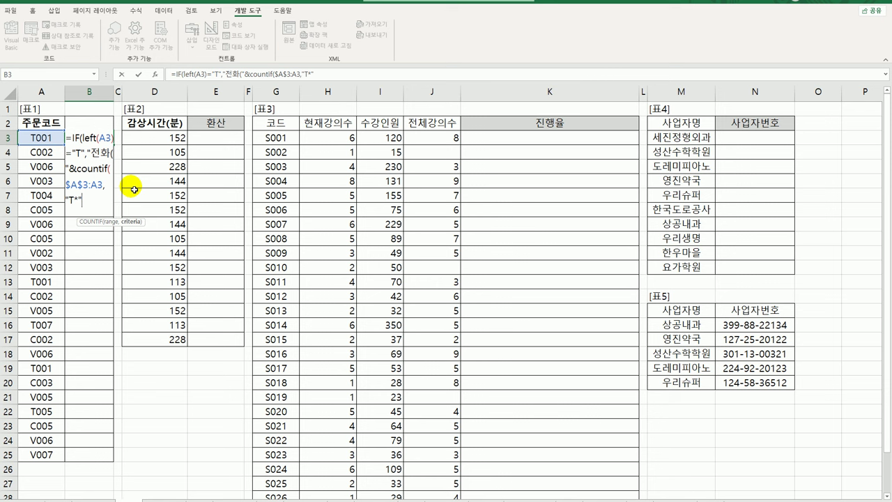
{"action": "type", "text": ")"}
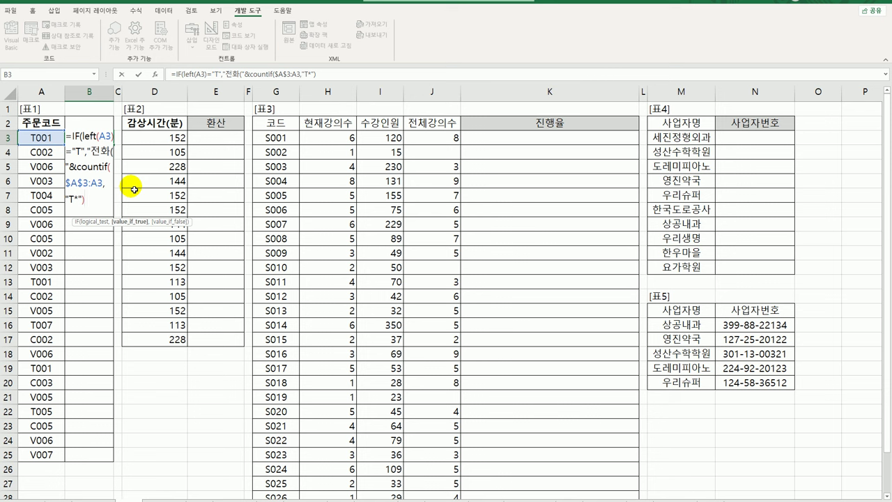
{"action": "type", "text": "&\")"}
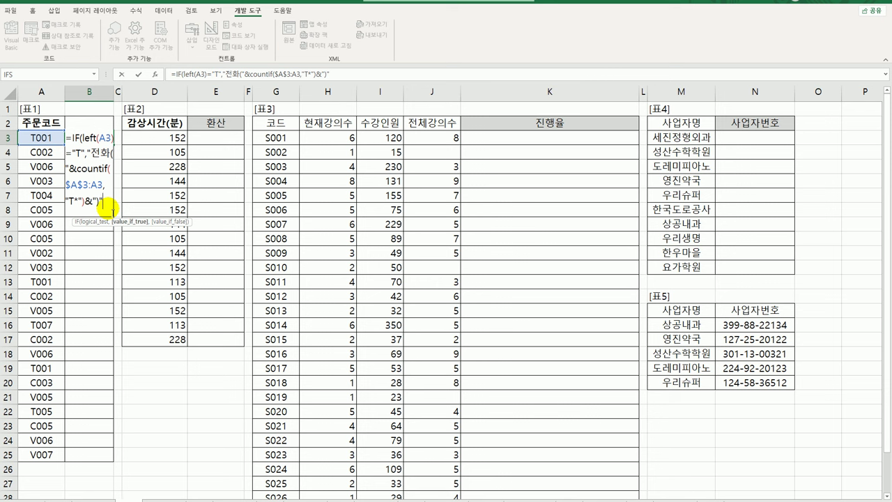
{"action": "type", "text": ","}
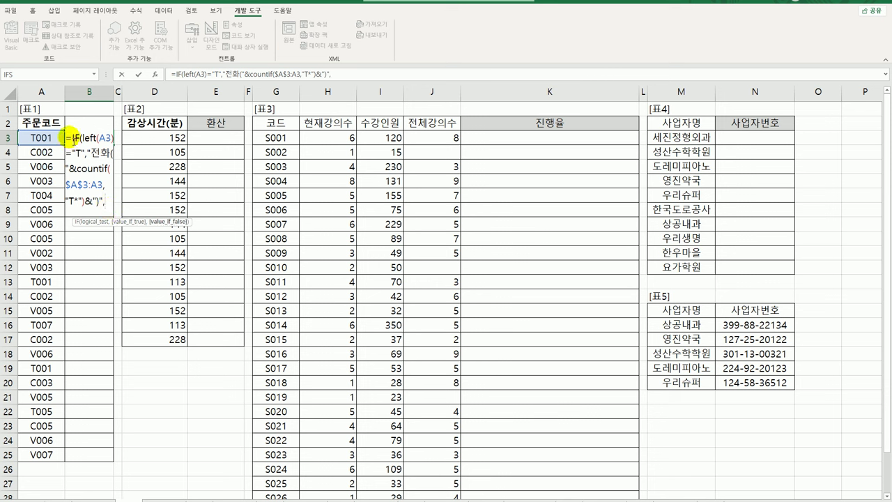
- Duplicate the whole IF segment as the false branch of the B3 formula and make its condition test for "C"
{"action": "left_click_drag", "start_coordinate": [73, 138], "coordinate": [110, 205]}
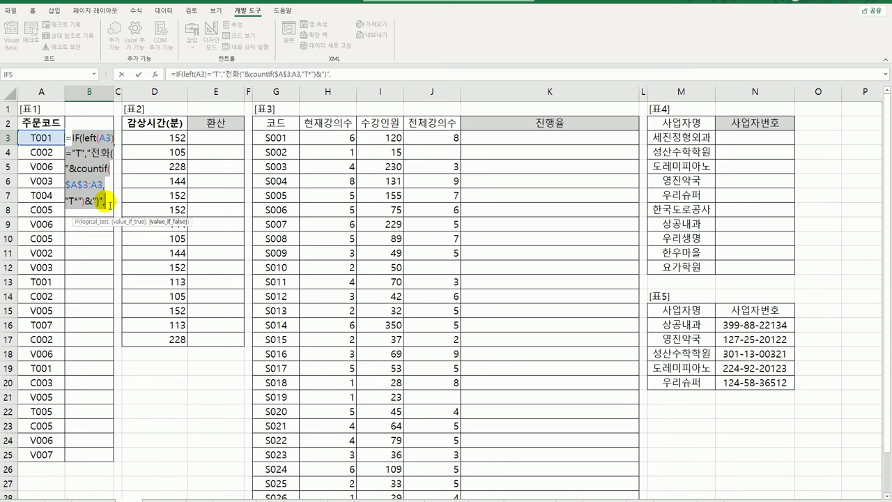
{"action": "key", "text": "ctrl+c"}
{"action": "left_click", "coordinate": [110, 205]}
{"action": "key", "text": "ctrl+v"}
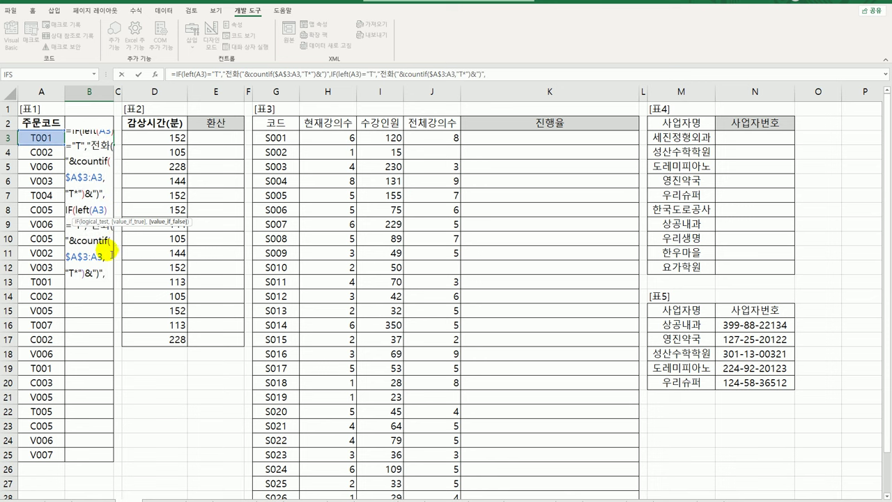
{"action": "left_click", "coordinate": [80, 225]}
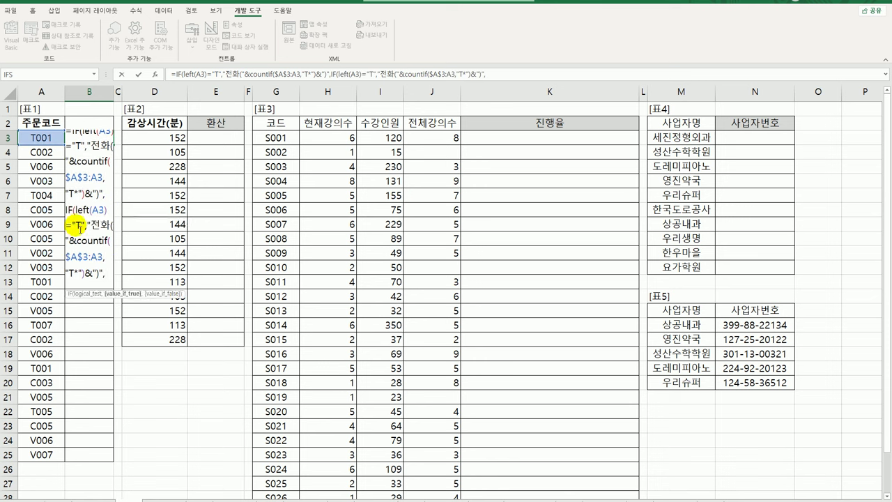
{"action": "double_click", "coordinate": [79, 225]}
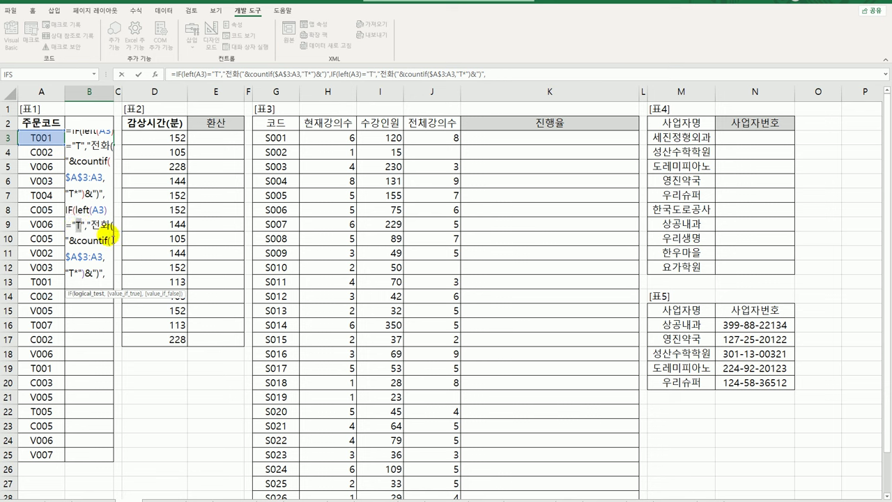
{"action": "type", "text": "C"}
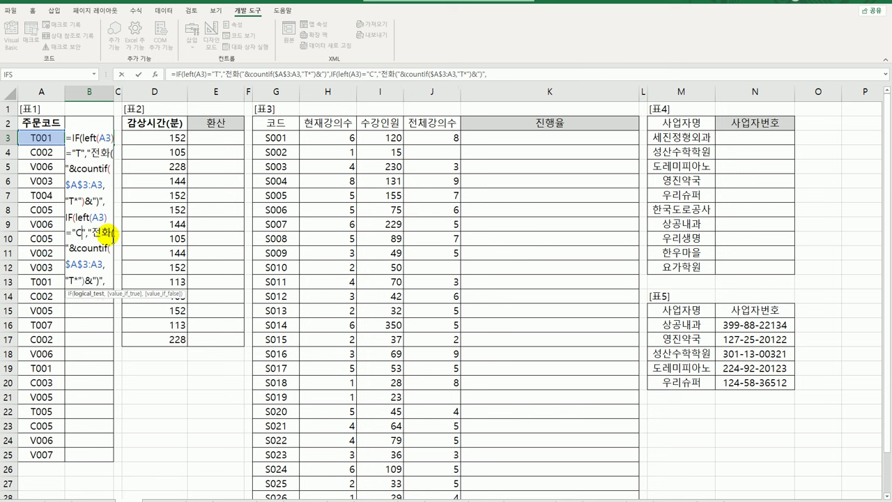
- Change the second IF segment's label to 온라인 and its COUNTIF criterion to "C*"
{"action": "double_click", "coordinate": [106, 233]}
{"action": "type", "text": "온라"}
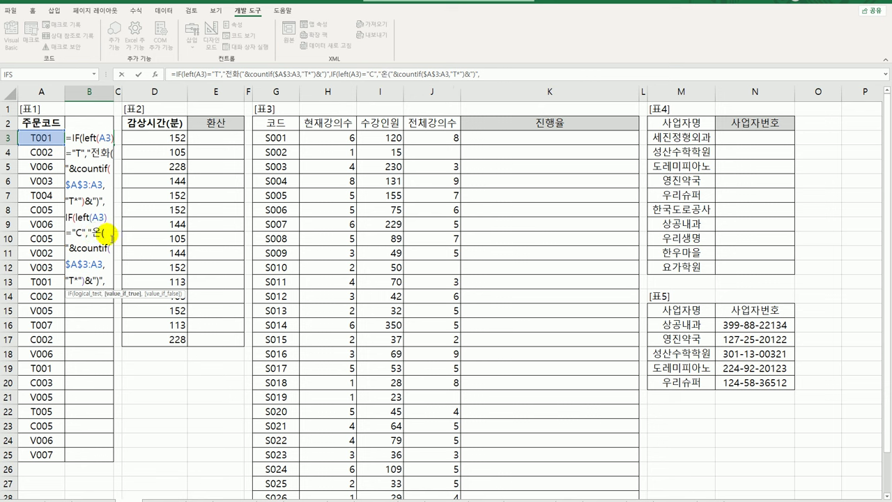
{"action": "type", "text": "인"}
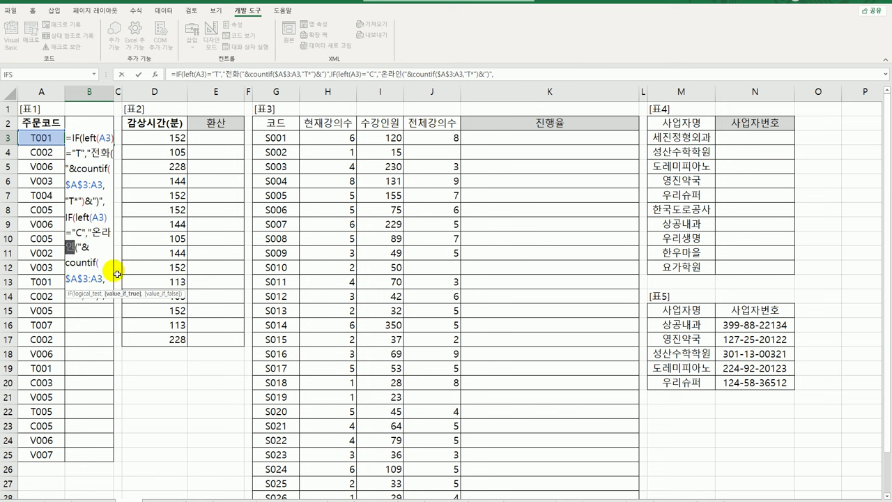
{"action": "left_click", "coordinate": [76, 297]}
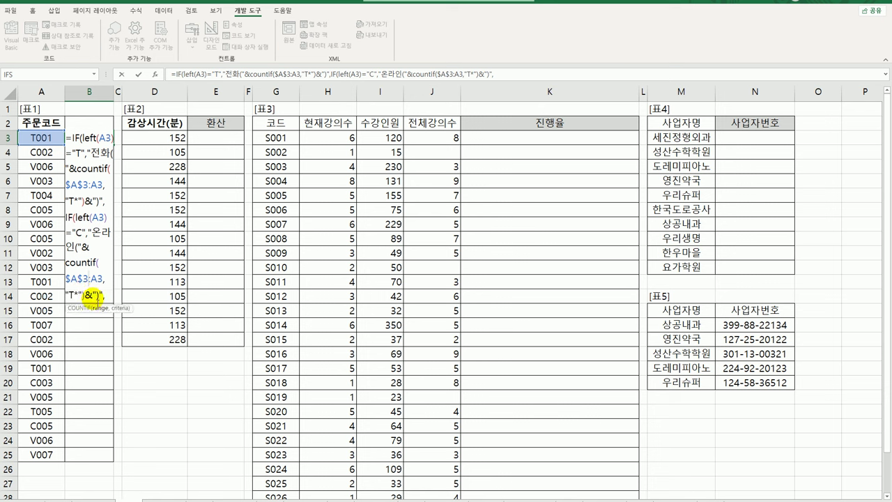
{"action": "double_click", "coordinate": [72, 296]}
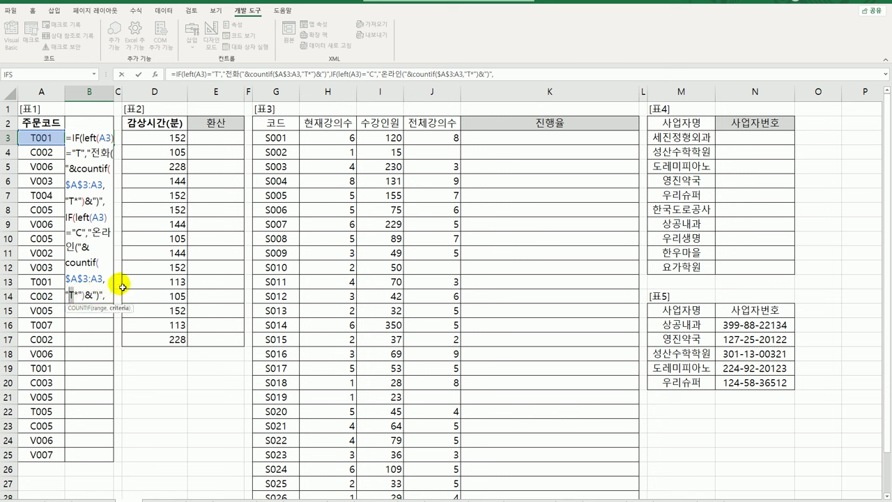
{"action": "type", "text": "C"}
{"action": "key", "text": "End"}
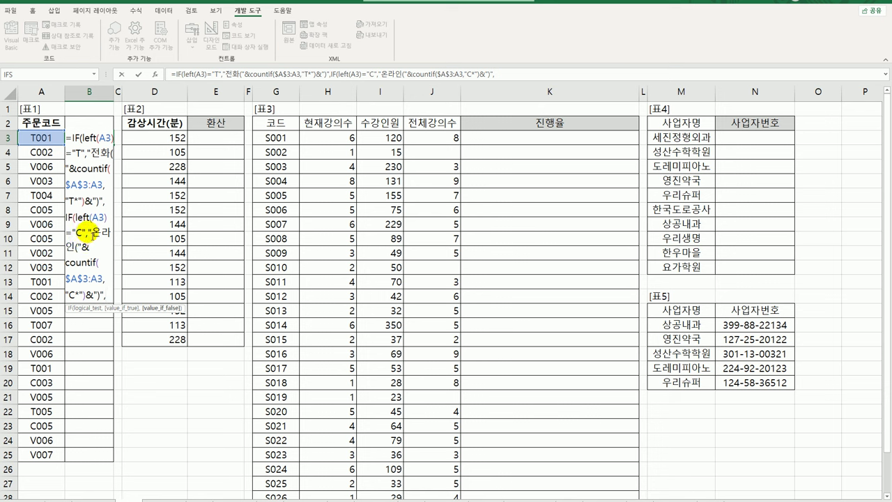
- Duplicate the 온라인 label and COUNTIF expression as the final false value in B3, and replace its label with 방문
{"action": "left_click_drag", "start_coordinate": [87, 233], "coordinate": [114, 301]}
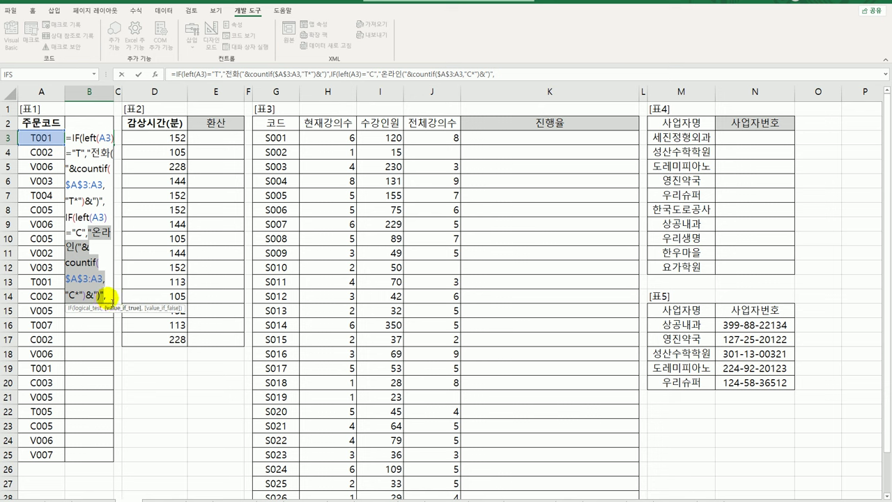
{"action": "left_click", "coordinate": [111, 296]}
{"action": "key", "text": "ctrl+v"}
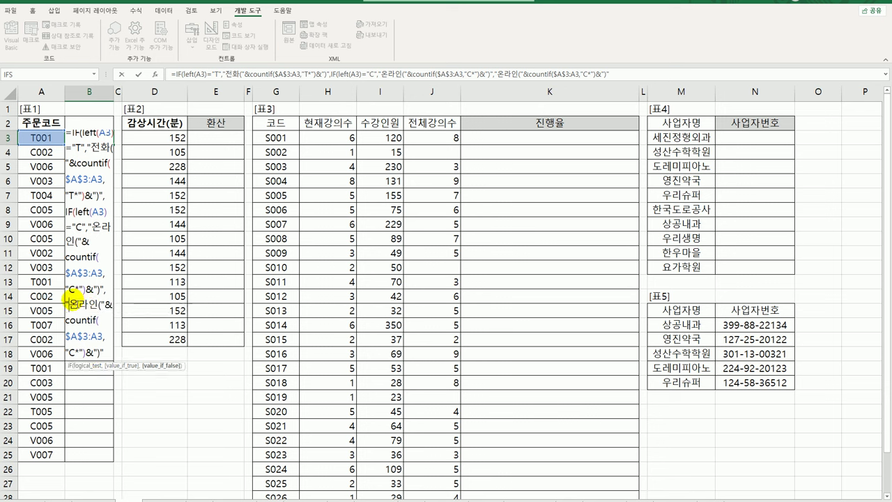
{"action": "type", "text": "방"}
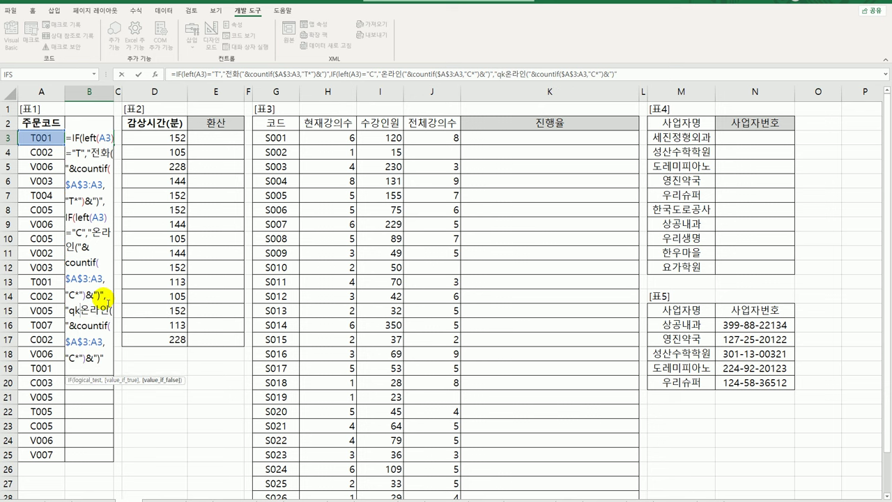
{"action": "type", "text": "문"}
{"action": "key", "text": "Delete"}
{"action": "key", "text": "Delete"}
{"action": "key", "text": "Delete"}
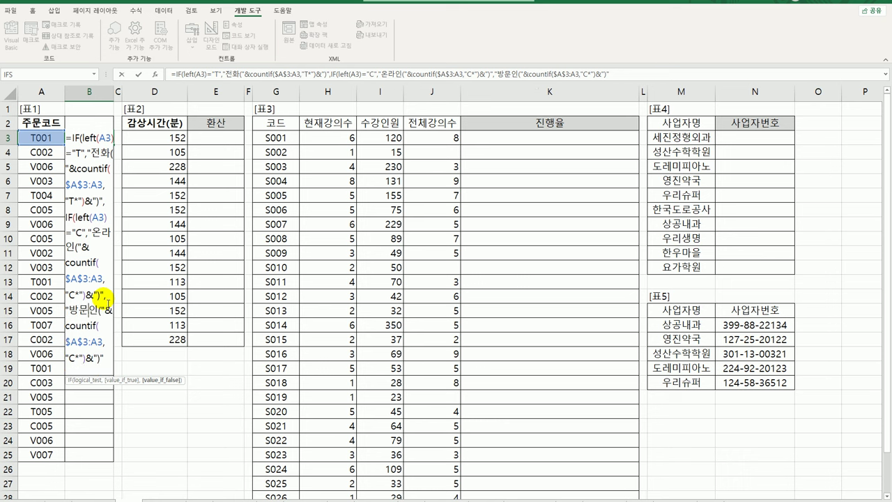
- Change the COUNTIF criterion in the 방문 expression of the B3 formula to "V*"
{"action": "key", "text": "Down"}
{"action": "key", "text": "Down"}
{"action": "key", "text": "Down"}
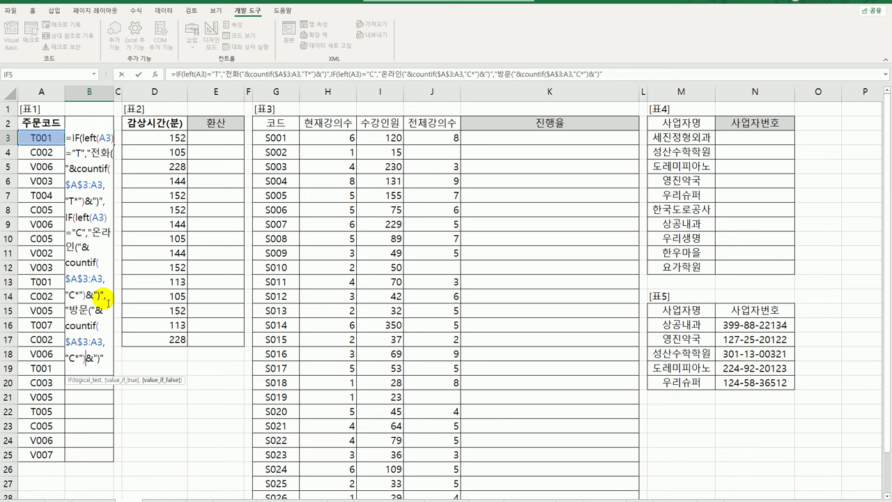
{"action": "key", "text": "Left"}
{"action": "key", "text": "Left"}
{"action": "key", "text": "Left"}
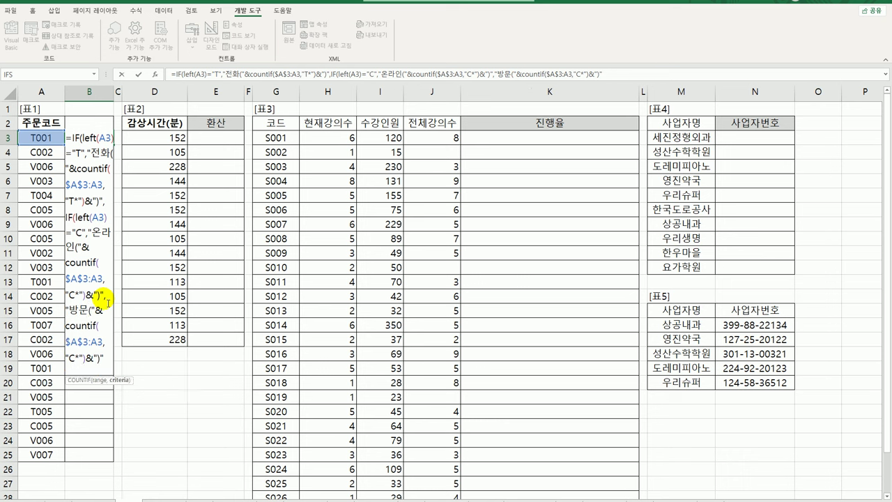
{"action": "key", "text": "Delete"}
{"action": "type", "text": "V"}
{"action": "key", "text": "End"}
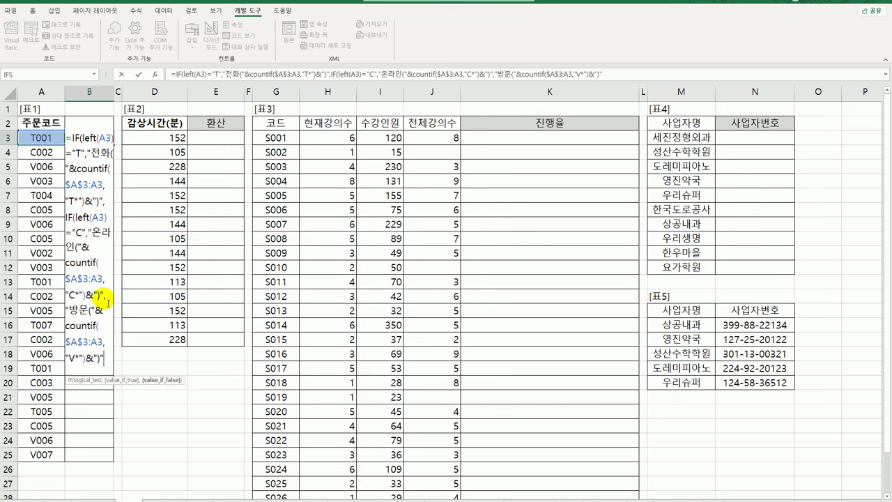
- Close the nested IF formula in B3 and fill it down the 주문방법 column through B25
{"action": "type", "text": "))"}
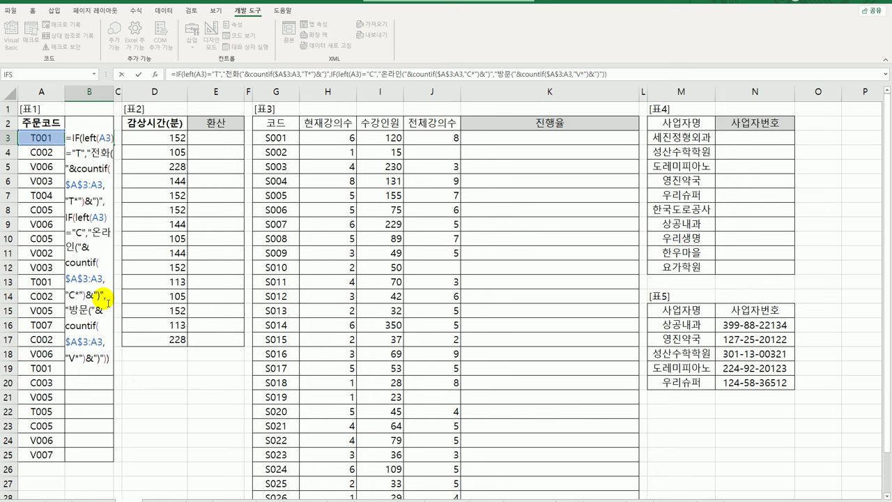
{"action": "key", "text": "Return"}
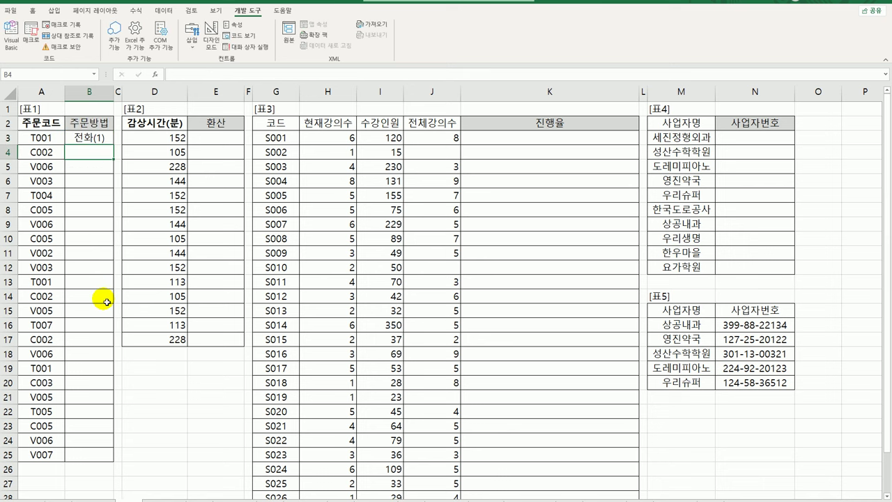
{"action": "left_click", "coordinate": [112, 144]}
{"action": "left_click_drag", "start_coordinate": [111, 144], "coordinate": [83, 462]}
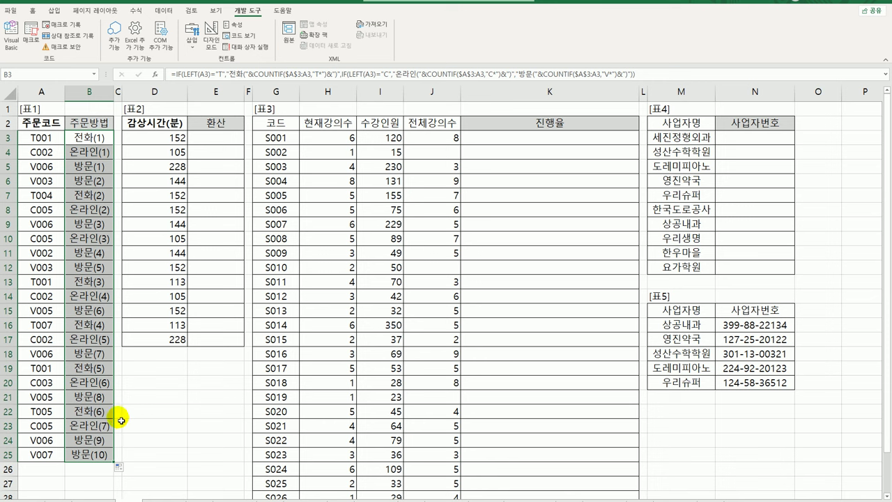
{"action": "left_click", "coordinate": [96, 139]}
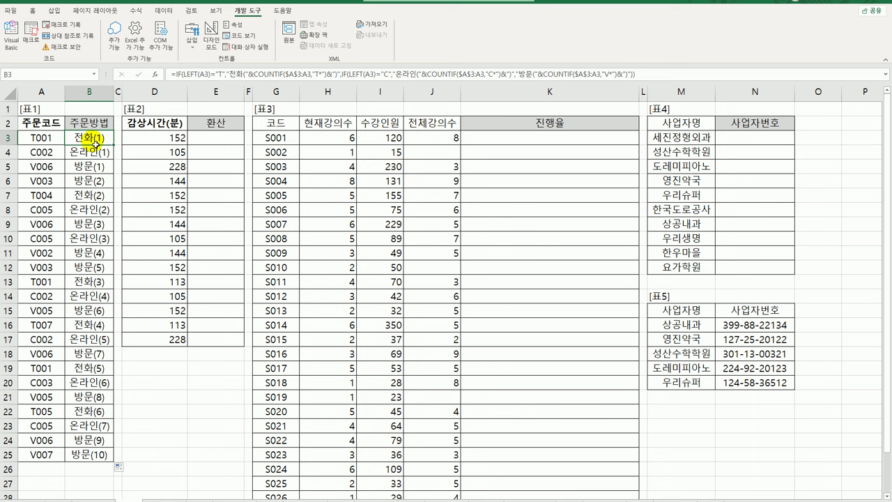
- Enter =D3/60 in E3 of the 환산 column and fill it down through E17
{"action": "left_click", "coordinate": [232, 144]}
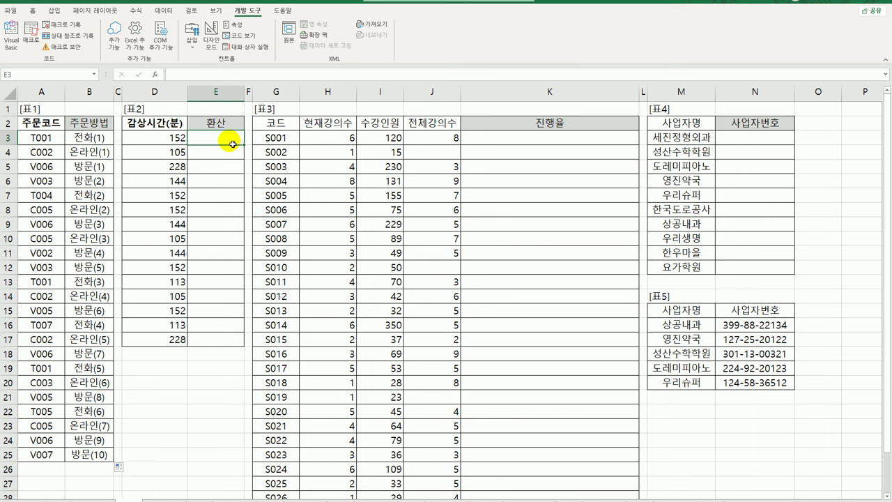
{"action": "type", "text": "="}
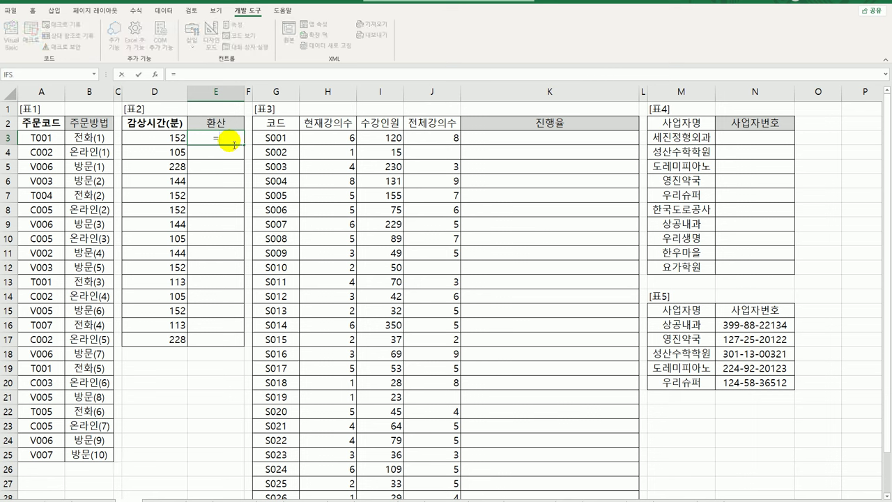
{"action": "left_click", "coordinate": [167, 141]}
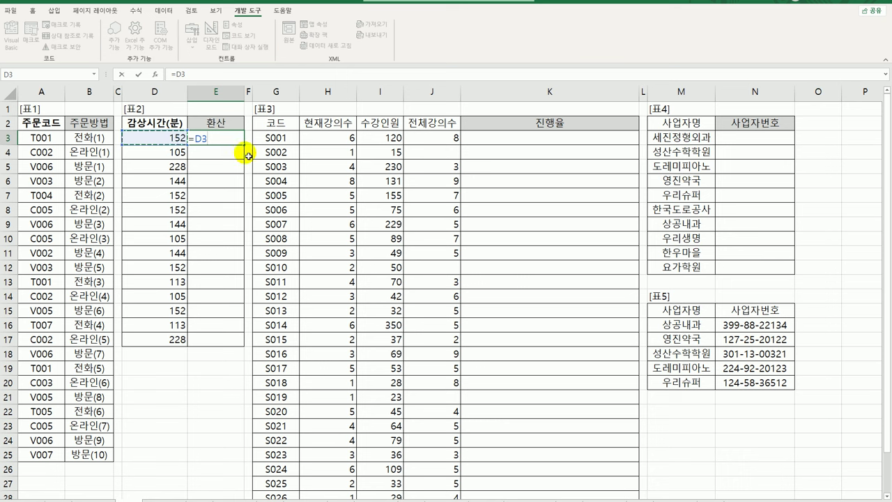
{"action": "type", "text": "/"}
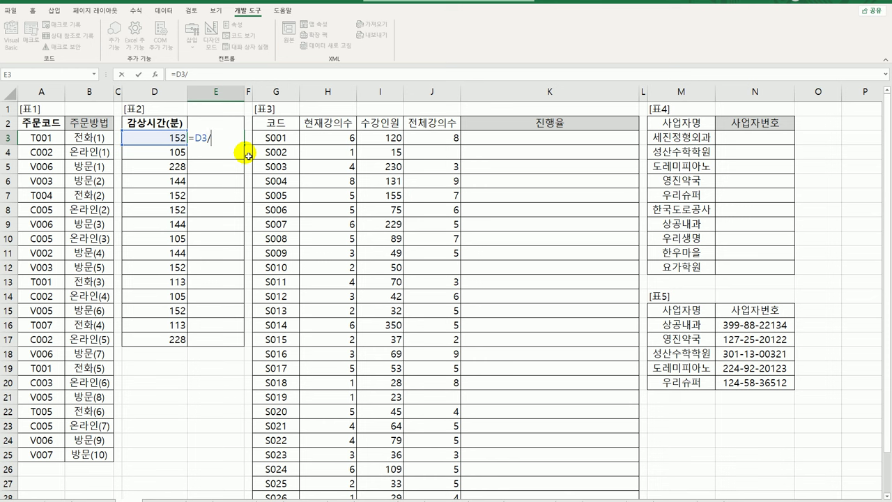
{"action": "type", "text": "60"}
{"action": "key", "text": "Return"}
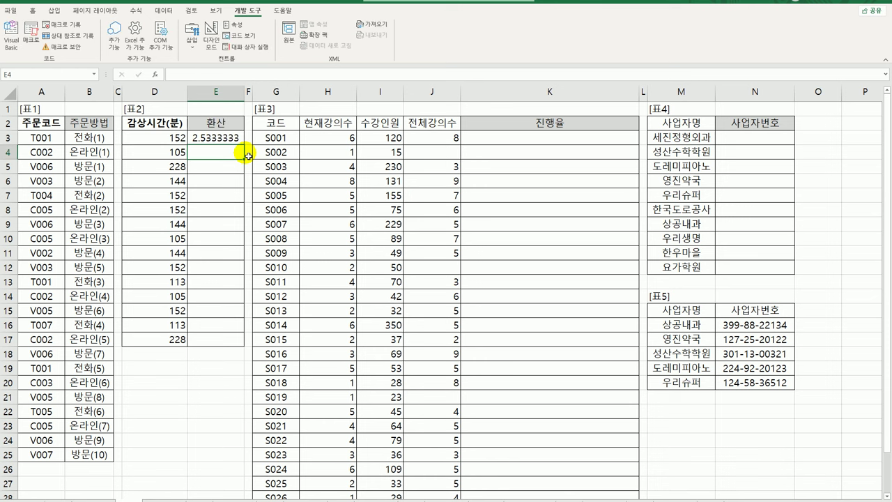
{"action": "left_click", "coordinate": [230, 143]}
{"action": "left_click_drag", "start_coordinate": [230, 145], "coordinate": [239, 348]}
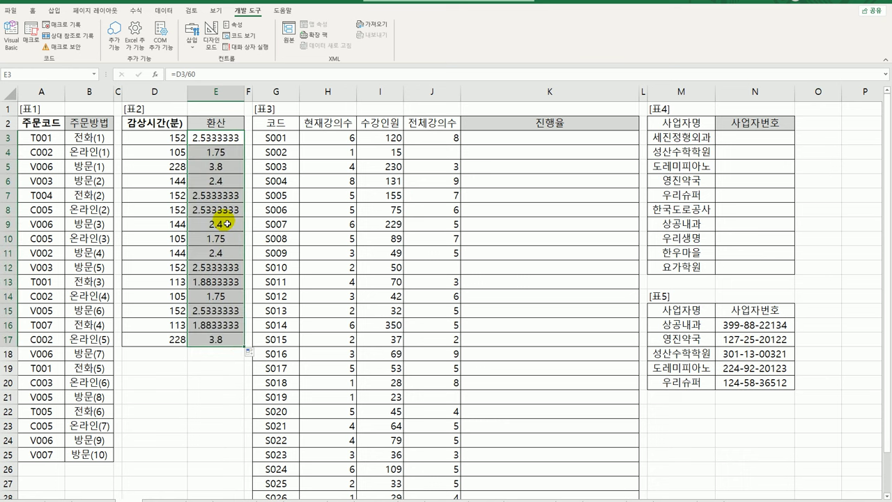
- Examine the 105-minute and 113-minute rows of [표2] alongside their converted hour values
{"action": "left_click", "coordinate": [178, 152]}
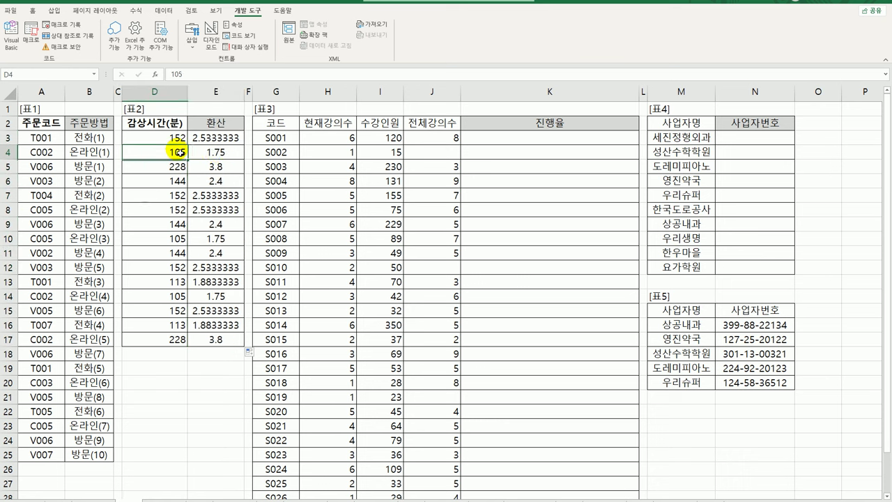
{"action": "left_click_drag", "start_coordinate": [178, 152], "coordinate": [215, 149]}
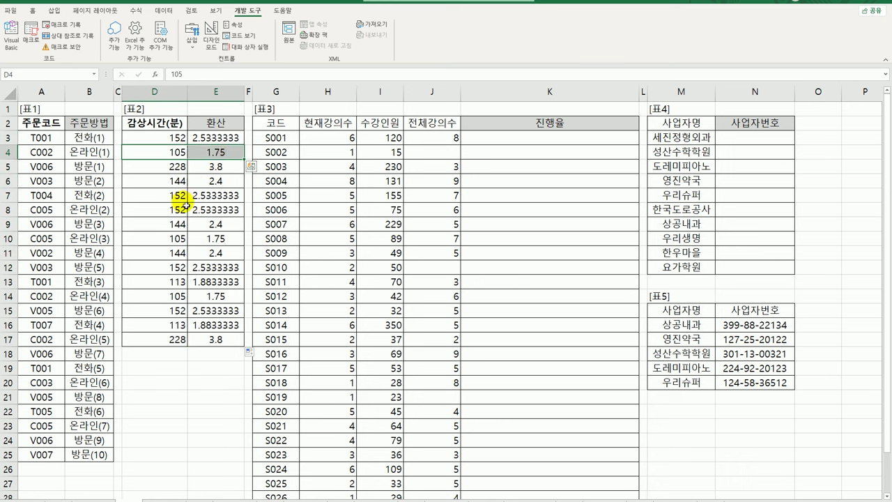
{"action": "left_click_drag", "start_coordinate": [175, 238], "coordinate": [216, 238]}
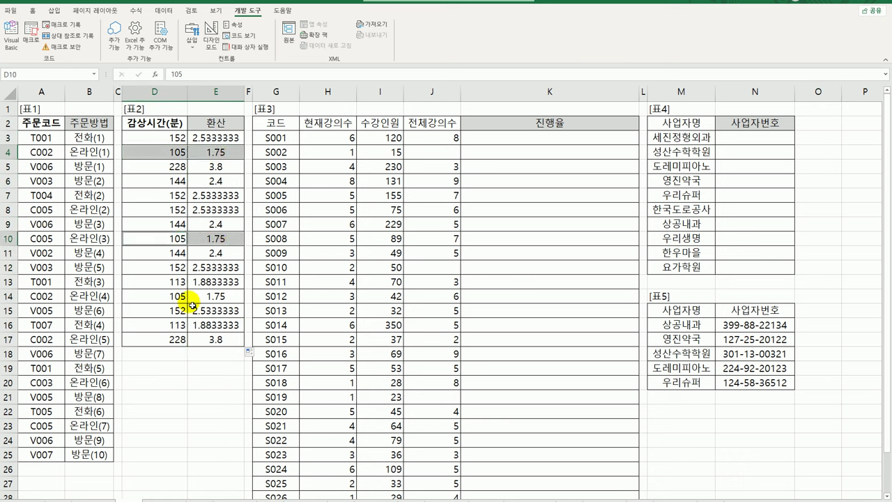
{"action": "left_click_drag", "start_coordinate": [178, 298], "coordinate": [210, 286]}
{"action": "left_click_drag", "start_coordinate": [174, 325], "coordinate": [215, 329]}
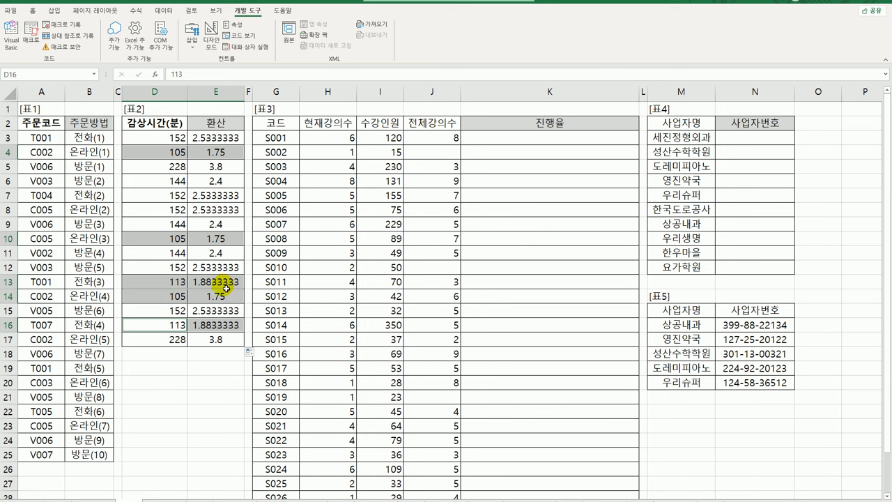
- Wrap the division in E3 in ROUNDUP with 0 digits, giving =ROUNDUP(D3/60,0), and fill it down through E17
{"action": "left_click", "coordinate": [222, 137]}
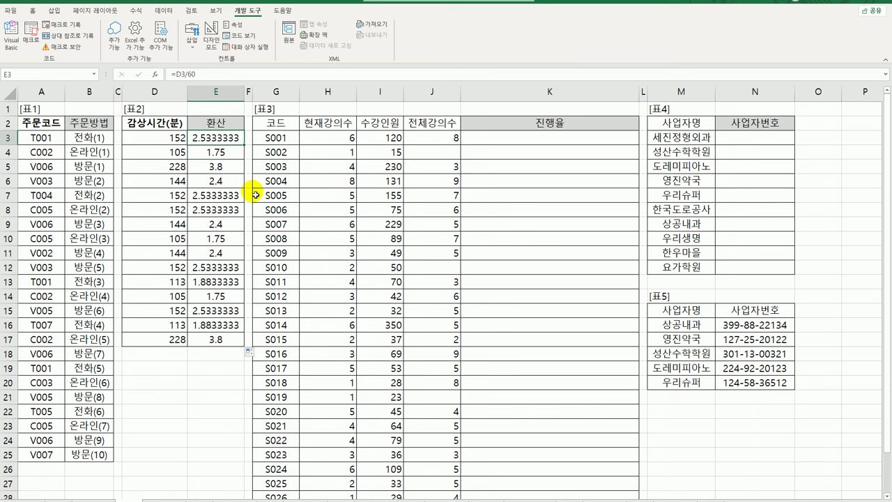
{"action": "double_click", "coordinate": [204, 139]}
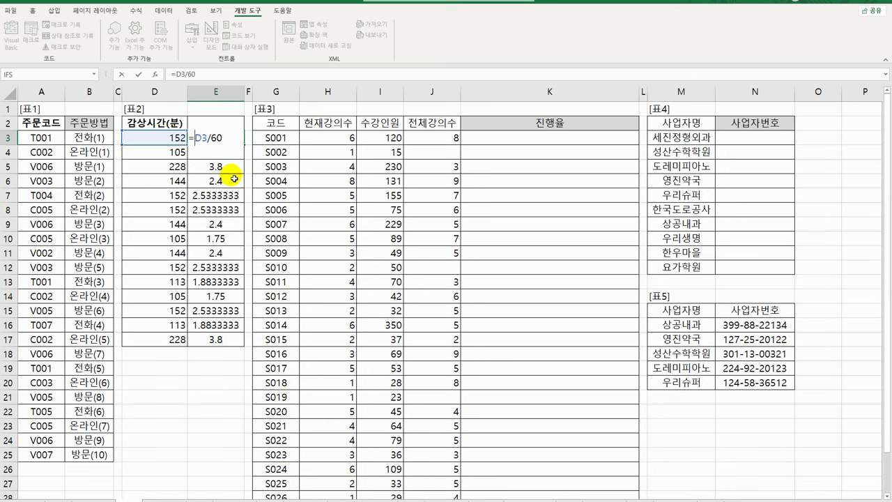
{"action": "type", "text": "rou"}
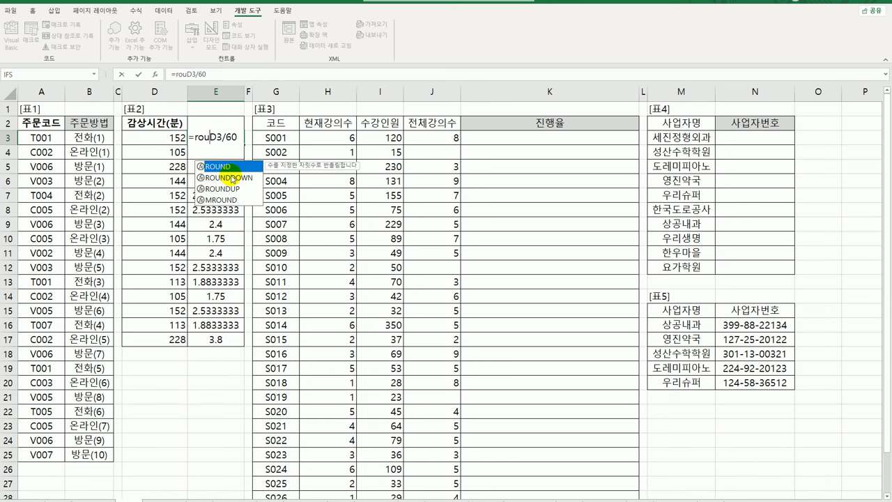
{"action": "key", "text": "Down"}
{"action": "key", "text": "Down"}
{"action": "key", "text": "Tab"}
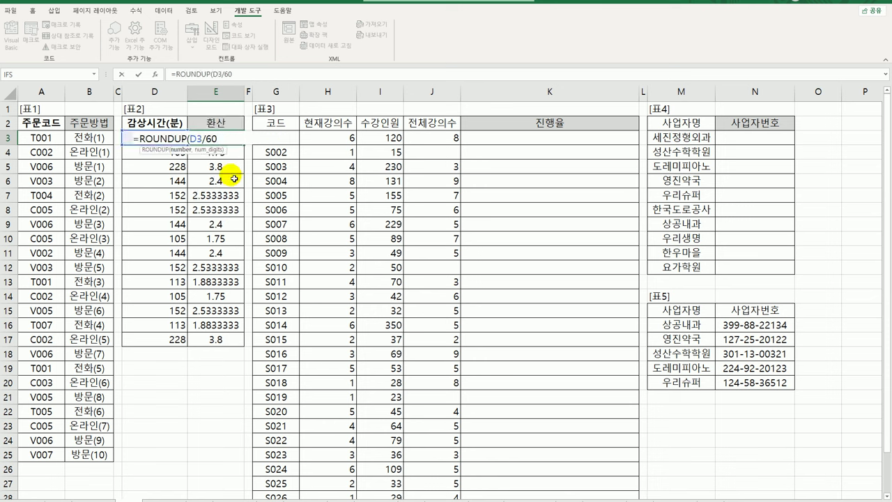
{"action": "key", "text": "End"}
{"action": "type", "text": ",0"}
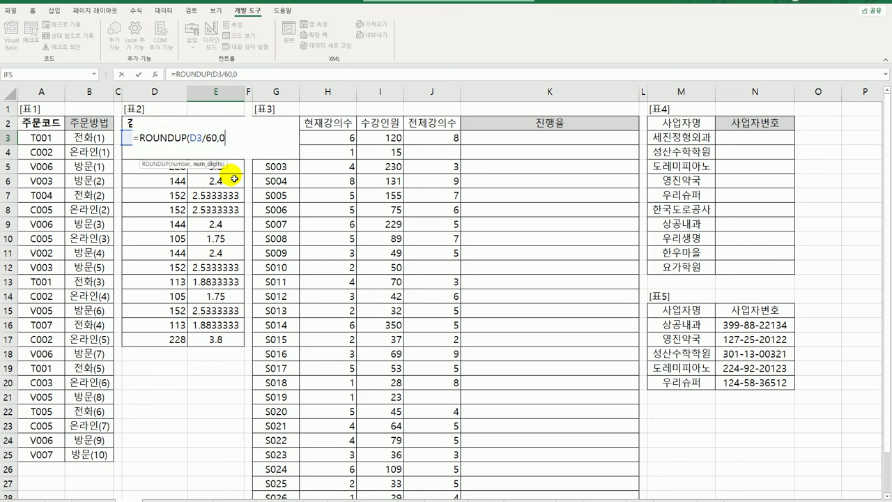
{"action": "type", "text": ")"}
{"action": "key", "text": "Return"}
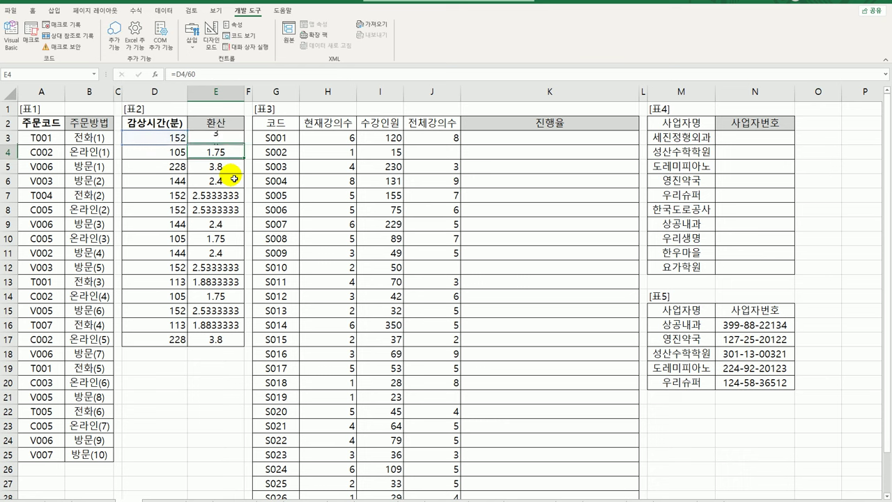
{"action": "key", "text": "Up"}
{"action": "left_click_drag", "start_coordinate": [243, 144], "coordinate": [235, 347]}
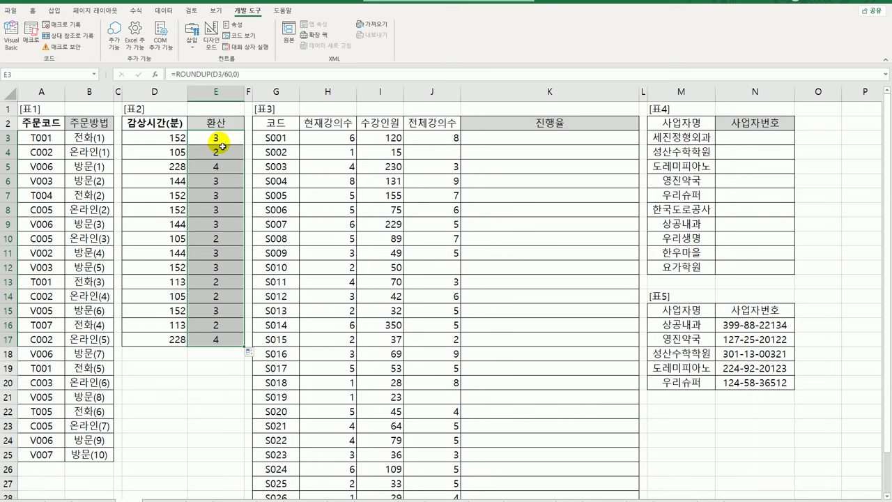
- Wrap the E3 ROUNDUP formula in TEXT with the format "0시간" and fill it down through E17
{"action": "double_click", "coordinate": [219, 141]}
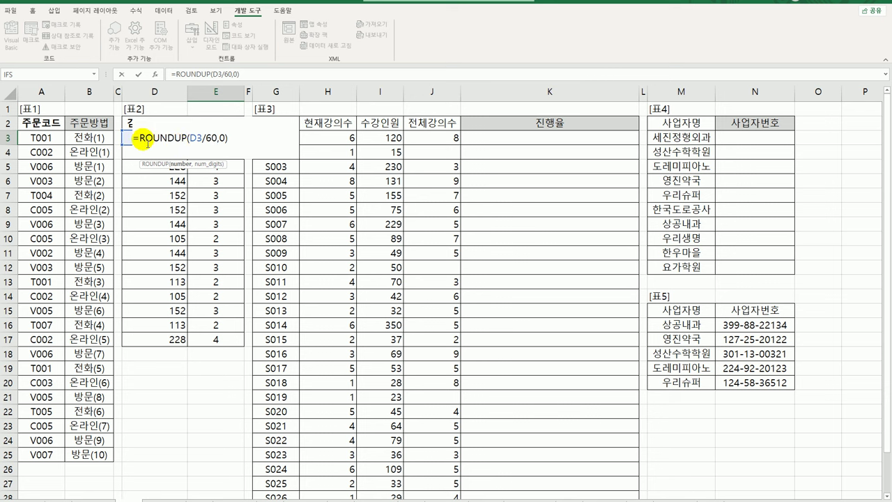
{"action": "left_click", "coordinate": [223, 139]}
{"action": "key", "text": "Home"}
{"action": "key", "text": "Right"}
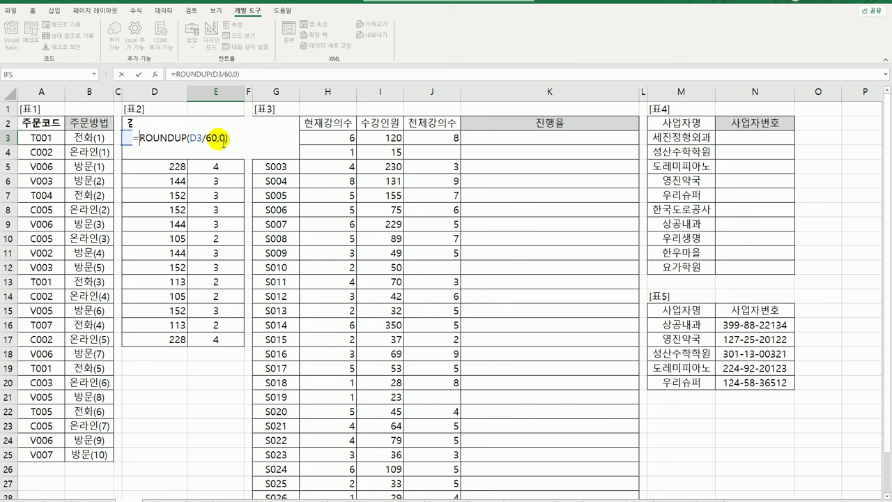
{"action": "type", "text": "TEXT("}
{"action": "key", "text": "End"}
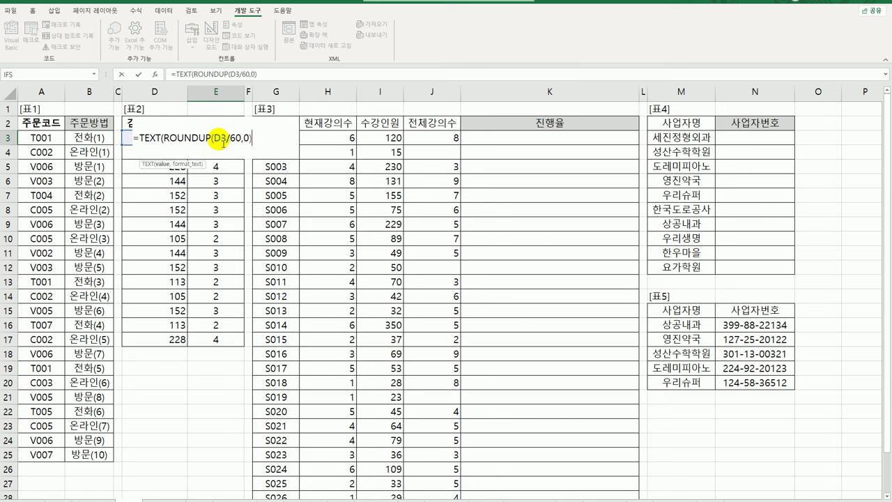
{"action": "type", "text": ",\"0시간\")"}
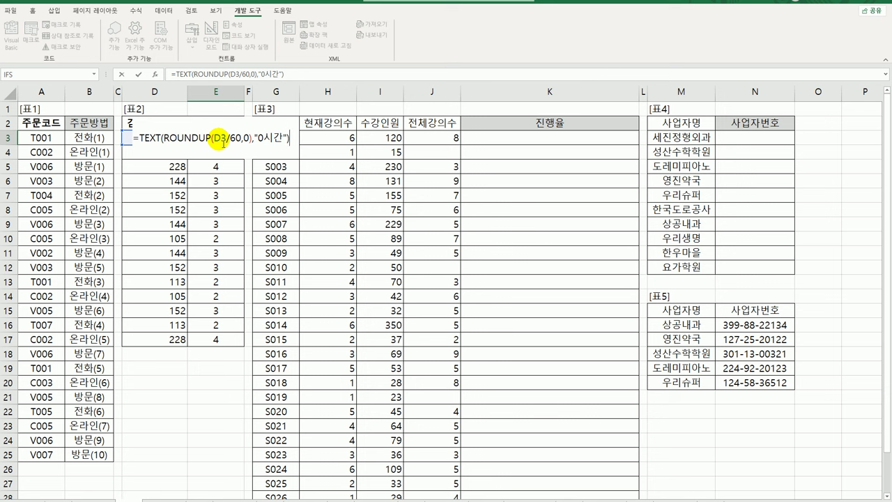
{"action": "key", "text": "Return"}
{"action": "left_click", "coordinate": [219, 137]}
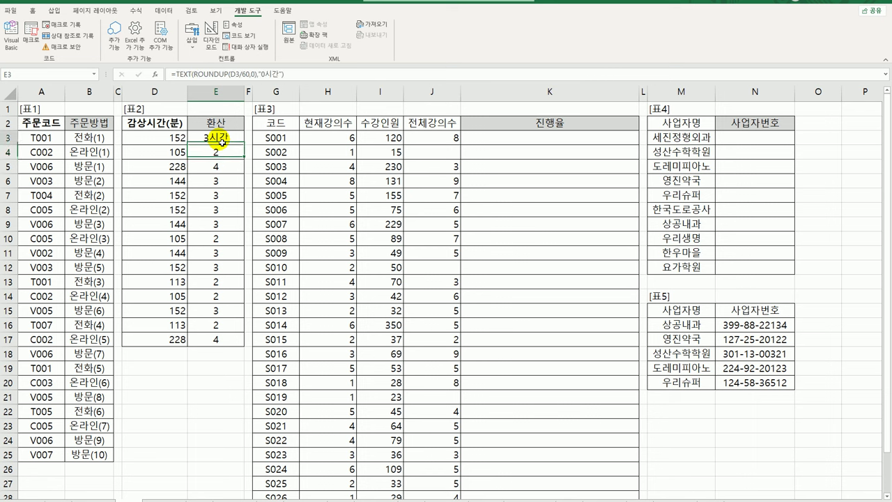
{"action": "left_click_drag", "start_coordinate": [245, 174], "coordinate": [237, 349]}
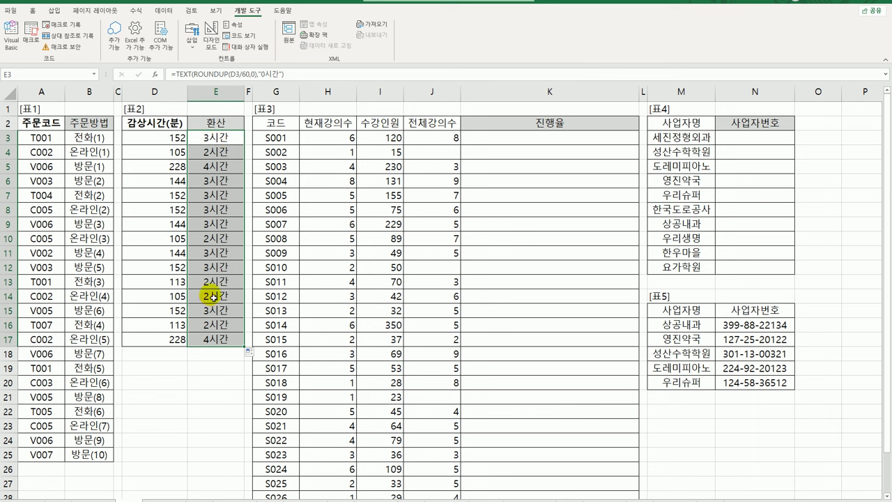
{"action": "left_click_drag", "start_coordinate": [210, 296], "coordinate": [219, 340]}
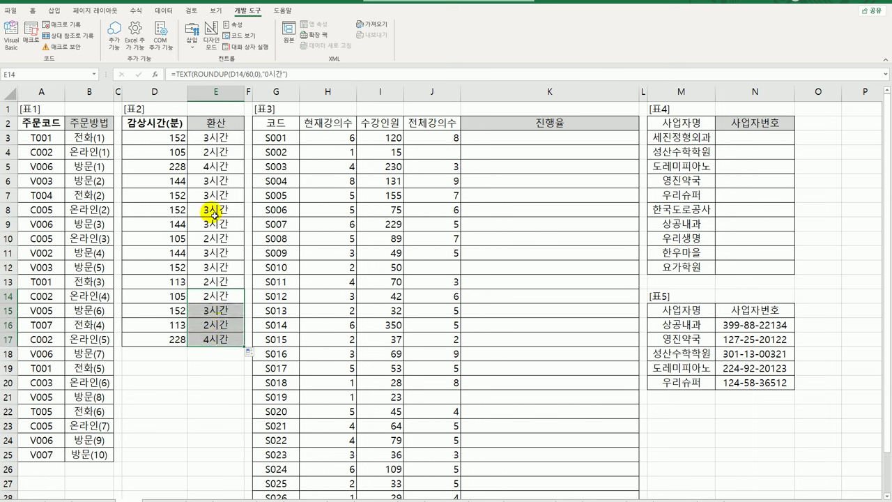
- Clear E3 and enter =MOD(D3,60) to calculate the remaining minutes
{"action": "left_click", "coordinate": [209, 138]}
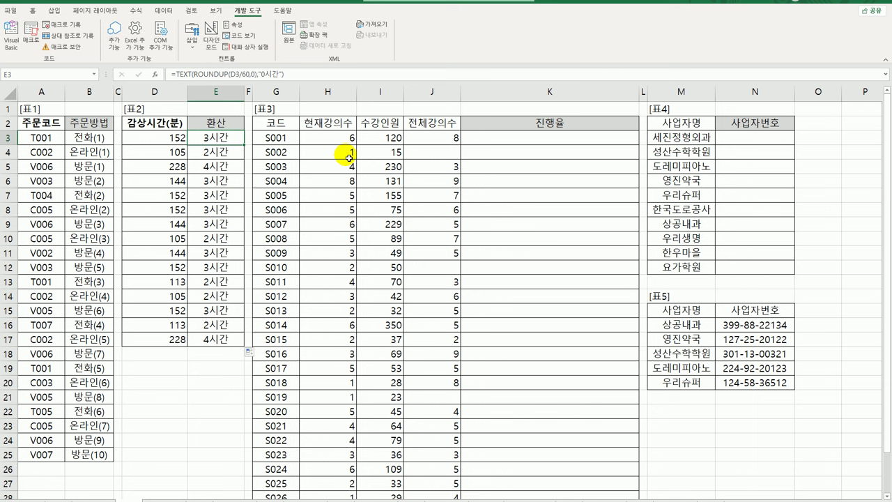
{"action": "key", "text": "Delete"}
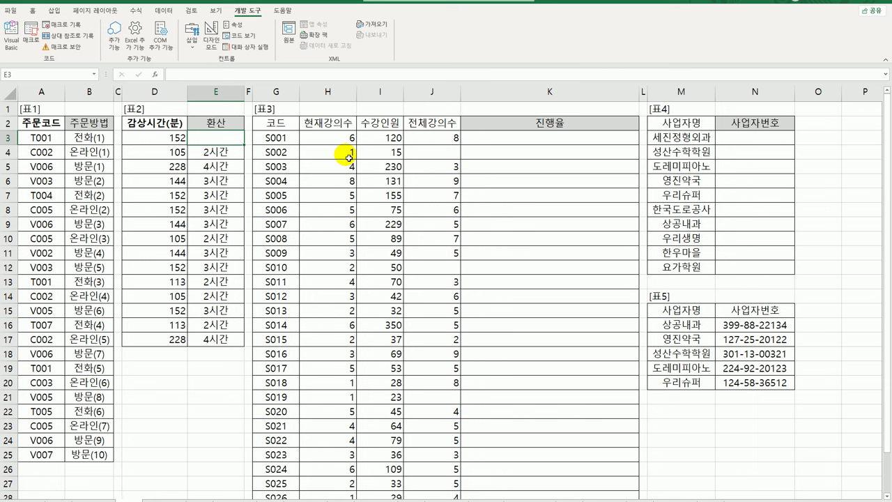
{"action": "type", "text": "="}
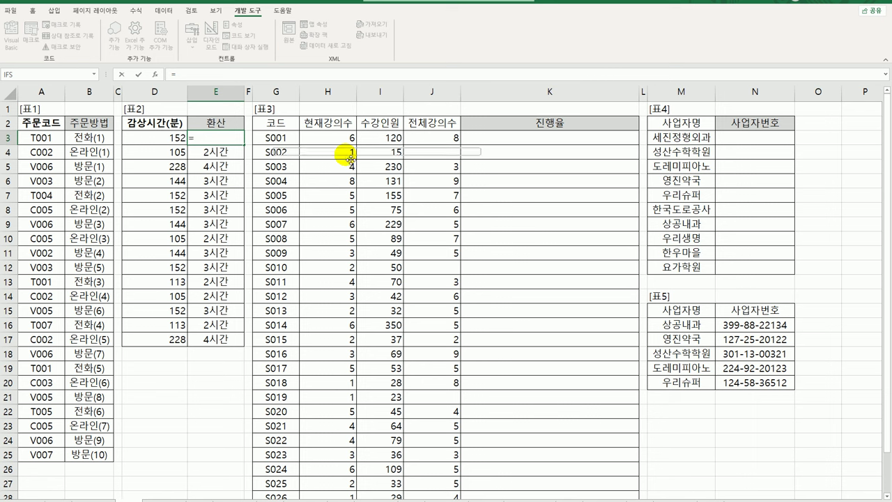
{"action": "type", "text": "mod("}
{"action": "key", "text": "Left"}
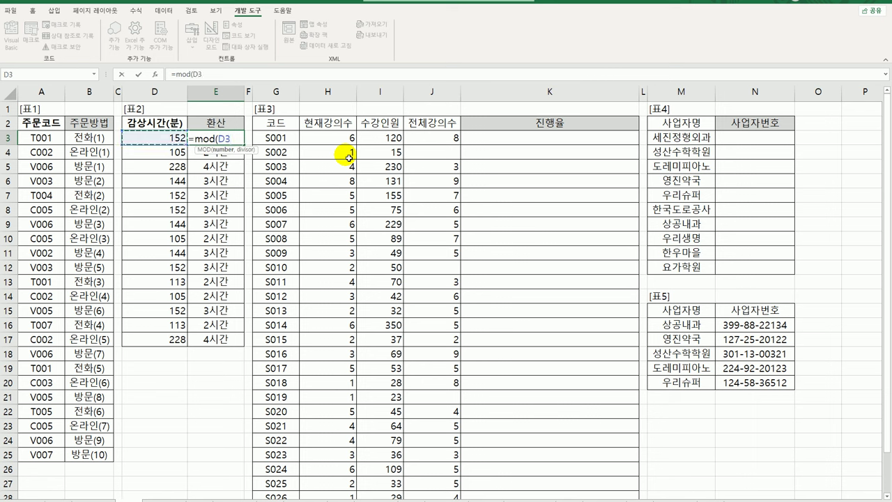
{"action": "type", "text": ",6"}
{"action": "type", "text": "0)"}
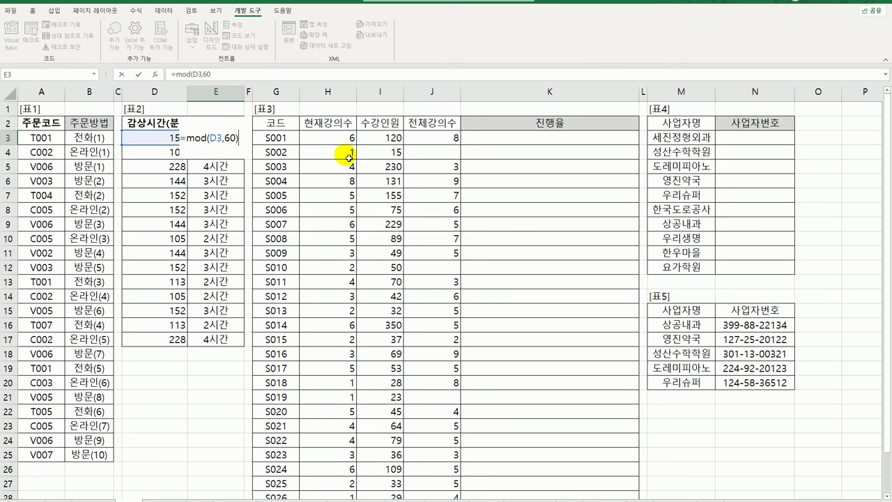
{"action": "key", "text": "Return"}
{"action": "key", "text": "Up"}
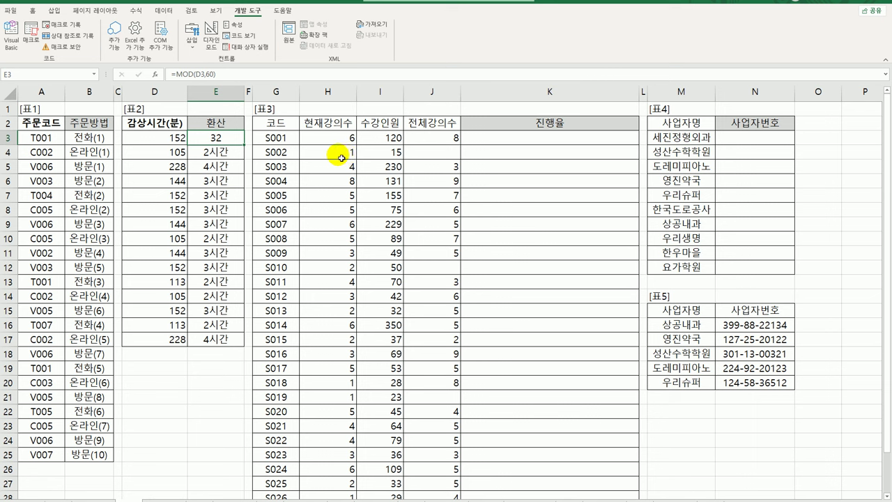
- Change the E3 formula to =(D3-MOD(D3,60))/60 to calculate the whole hours
{"action": "double_click", "coordinate": [211, 137]}
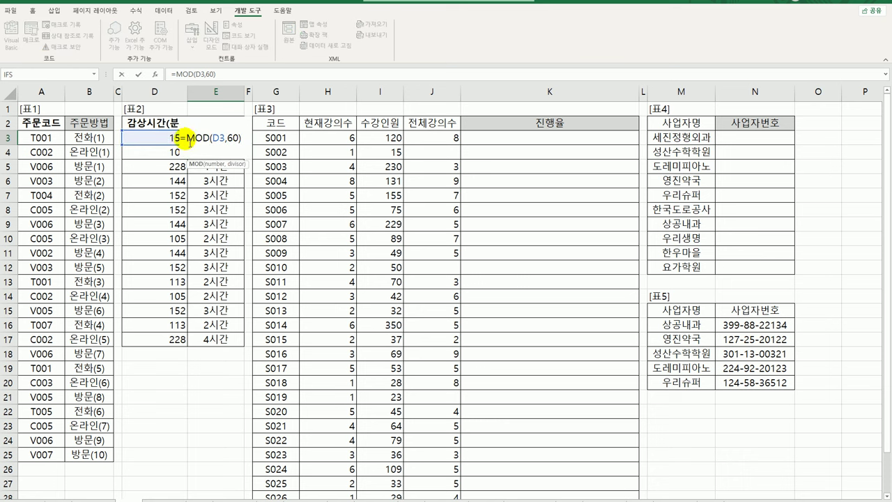
{"action": "key", "text": "Left"}
{"action": "key", "text": "Left"}
{"action": "key", "text": "Left"}
{"action": "key", "text": "Left"}
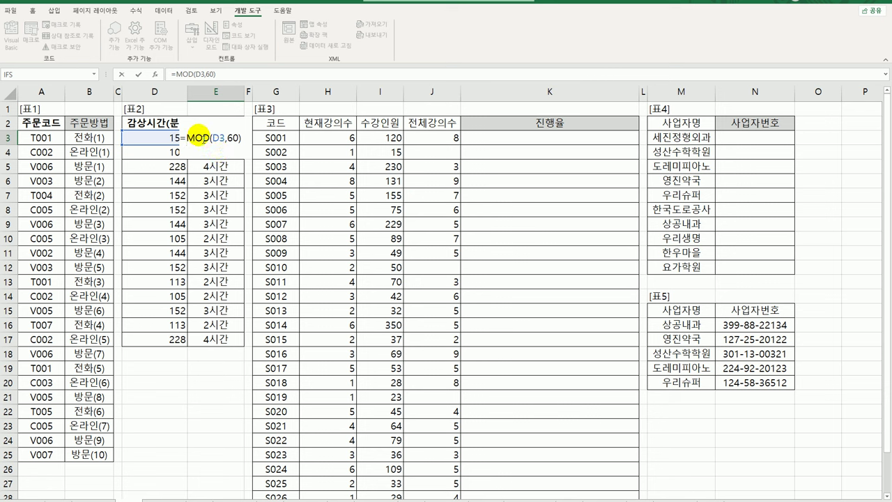
{"action": "left_click", "coordinate": [155, 139]}
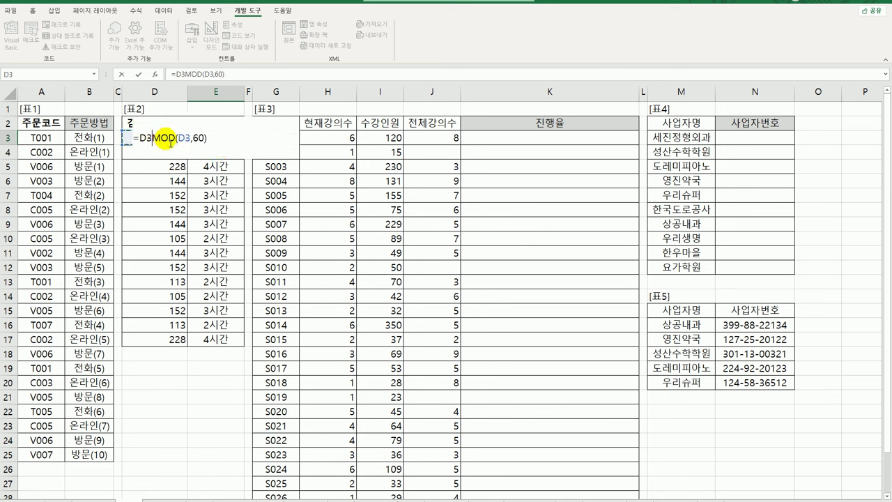
{"action": "type", "text": "-"}
{"action": "type", "text": "("}
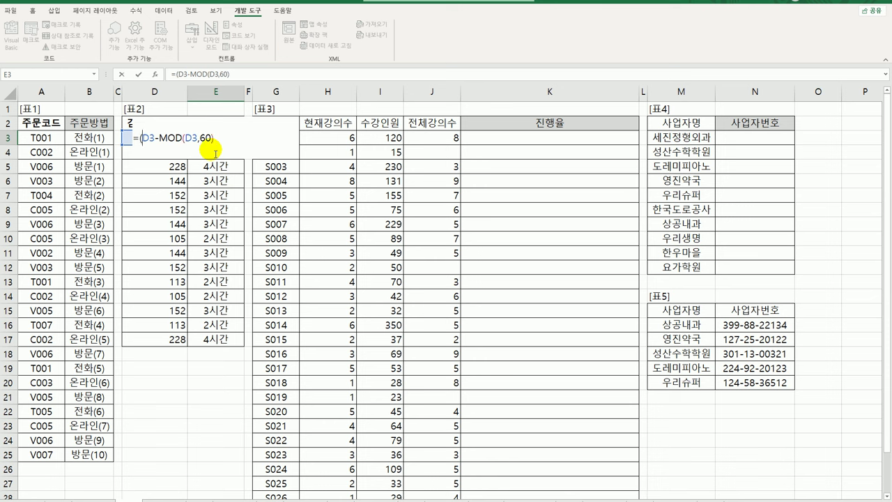
{"action": "type", "text": ")/60"}
{"action": "key", "text": "ctrl+Return"}
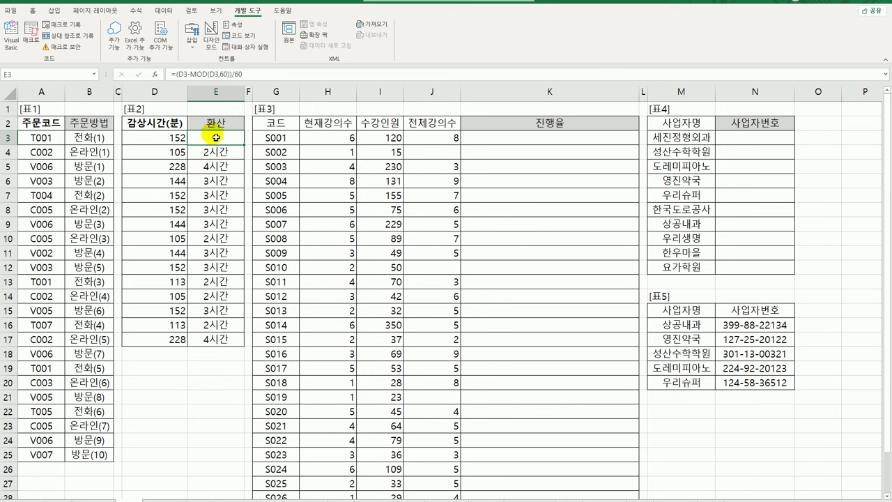
- Convert the E3 hours calculation to a TEXT function with the format "0시간", followed by the & operator
{"action": "double_click", "coordinate": [216, 138]}
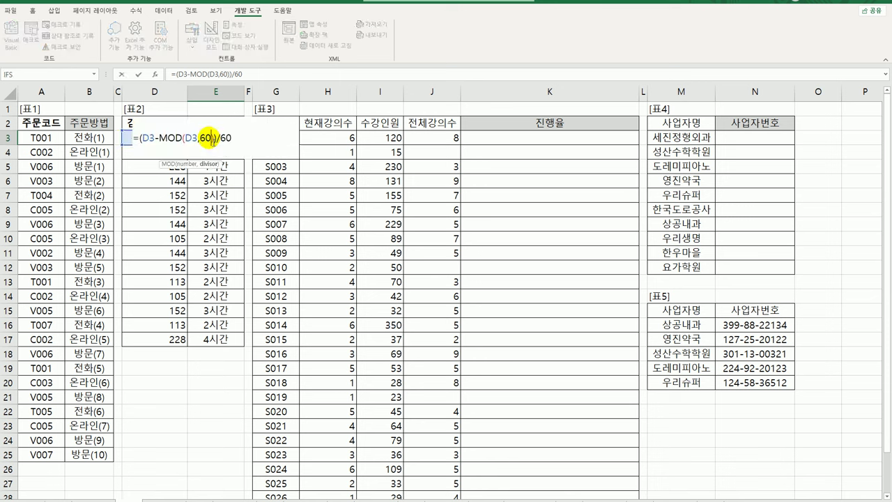
{"action": "left_click", "coordinate": [137, 139]}
{"action": "type", "text": "text"}
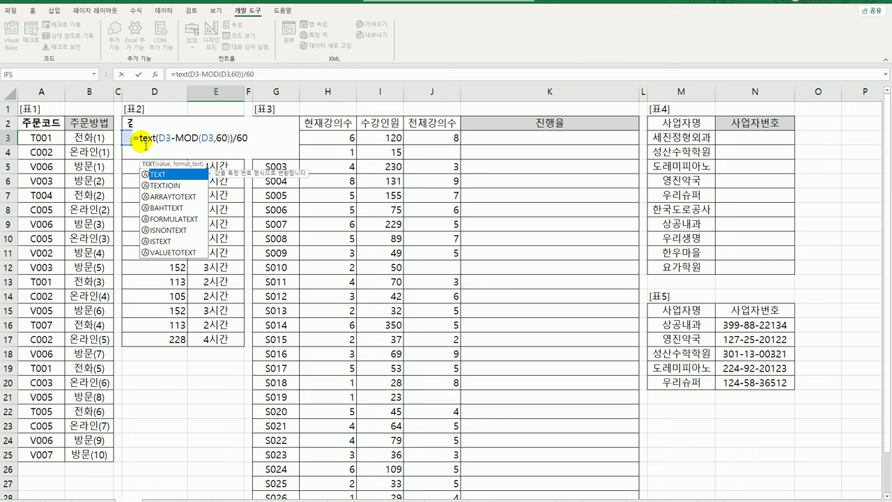
{"action": "key", "text": "Tab"}
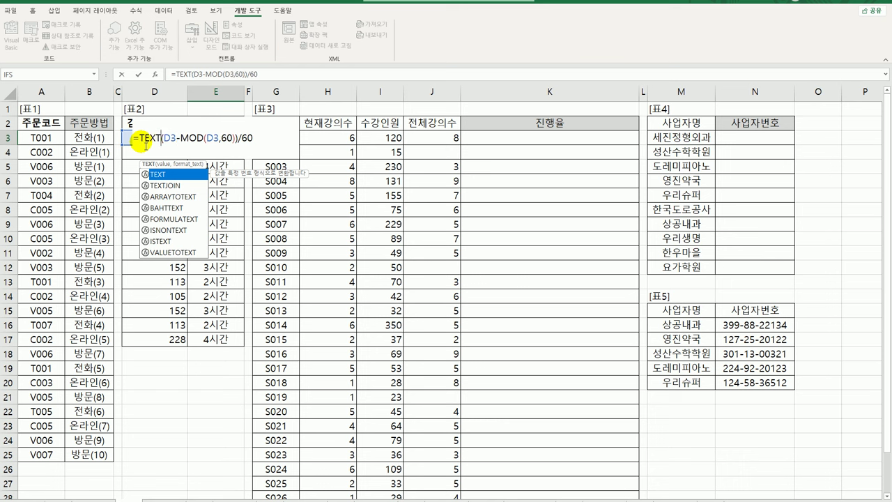
{"action": "type", "text": ",\"0"}
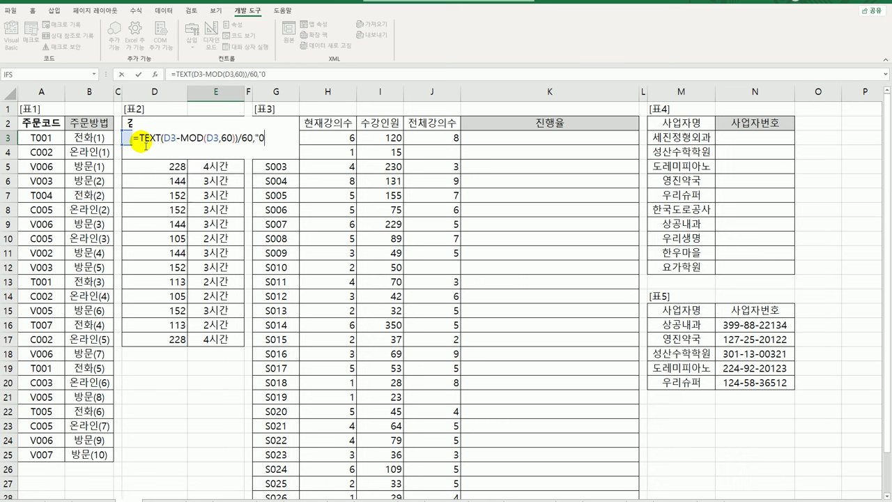
{"action": "type", "text": "tlrk"}
{"action": "key", "text": "BackSpace"}
{"action": "key", "text": "BackSpace"}
{"action": "key", "text": "BackSpace"}
{"action": "key", "text": "BackSpace"}
{"action": "type", "text": "시간\") &"}
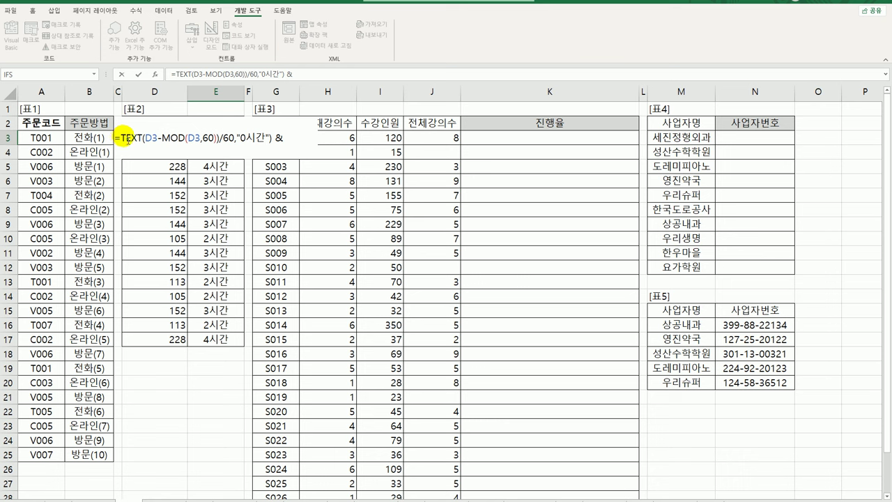
- Duplicate the whole TEXT expression after the & operator in the E3 formula
{"action": "left_click_drag", "start_coordinate": [120, 138], "coordinate": [271, 135]}
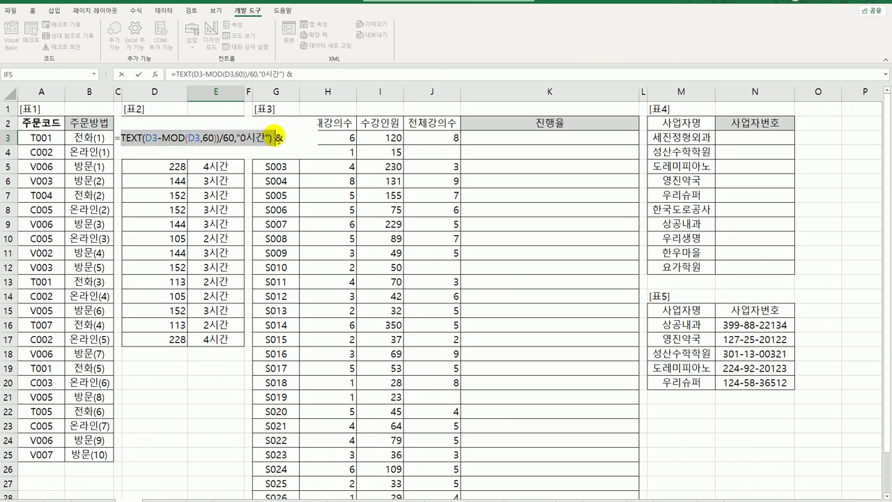
{"action": "key", "text": "ctrl+c"}
{"action": "key", "text": "Escape"}
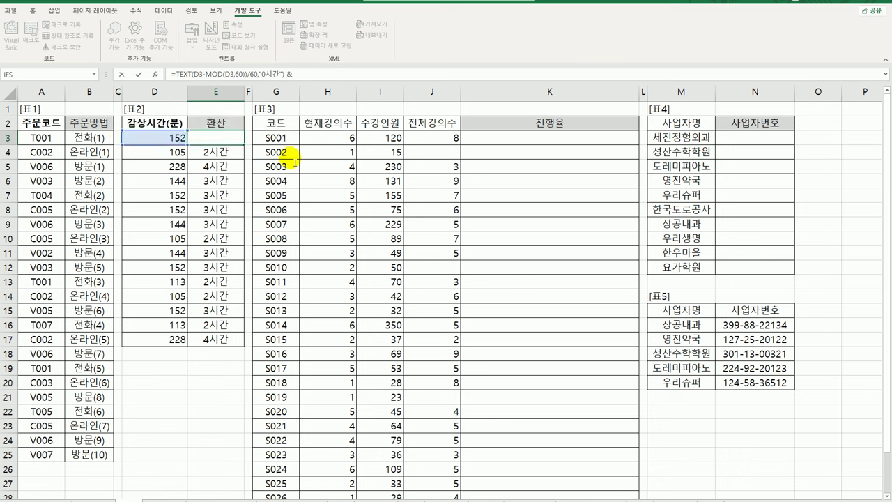
{"action": "key", "text": "ctrl+v"}
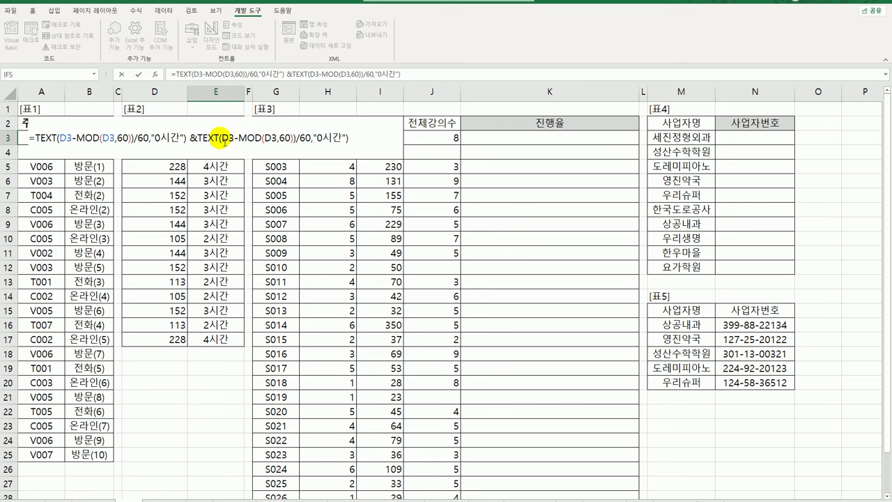
- Edit the second TEXT expression in E3 to TEXT(MOD(D3,60),"0분") for the remaining minutes
{"action": "left_click_drag", "start_coordinate": [219, 139], "coordinate": [241, 138]}
{"action": "key", "text": "Delete"}
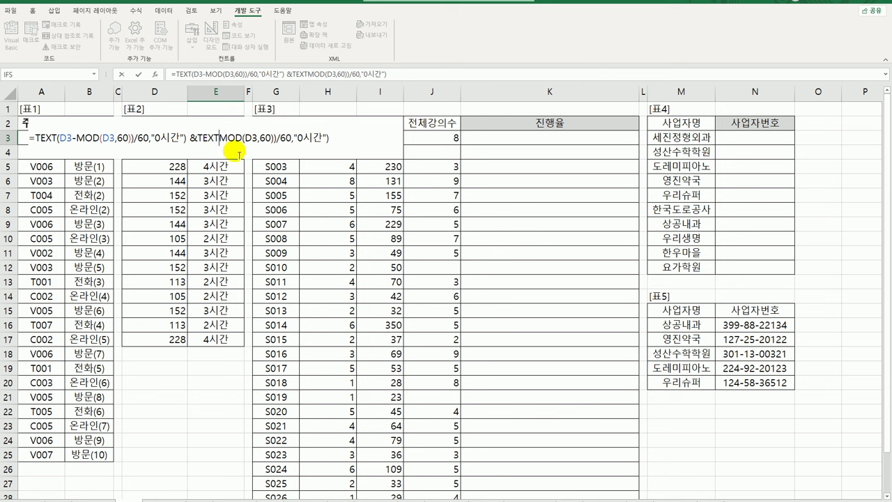
{"action": "left_click", "coordinate": [221, 137]}
{"action": "type", "text": "("}
{"action": "left_click", "coordinate": [278, 140]}
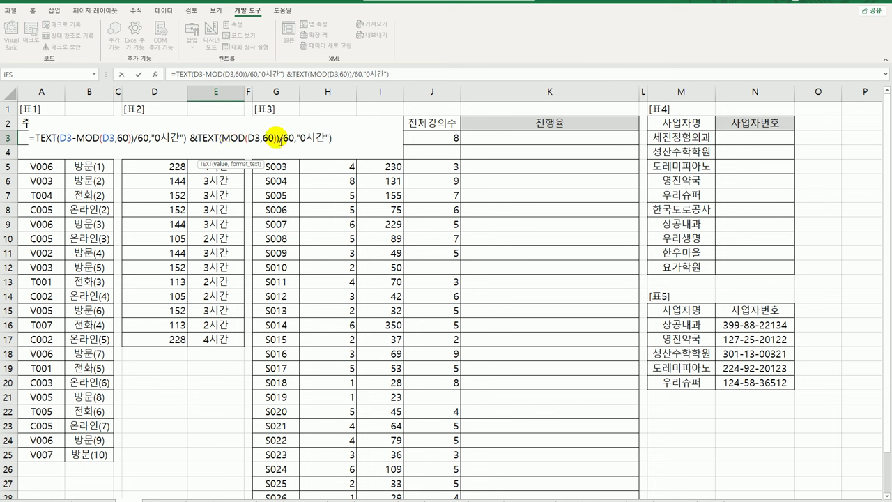
{"action": "left_click_drag", "start_coordinate": [278, 140], "coordinate": [307, 145]}
{"action": "key", "text": "Delete"}
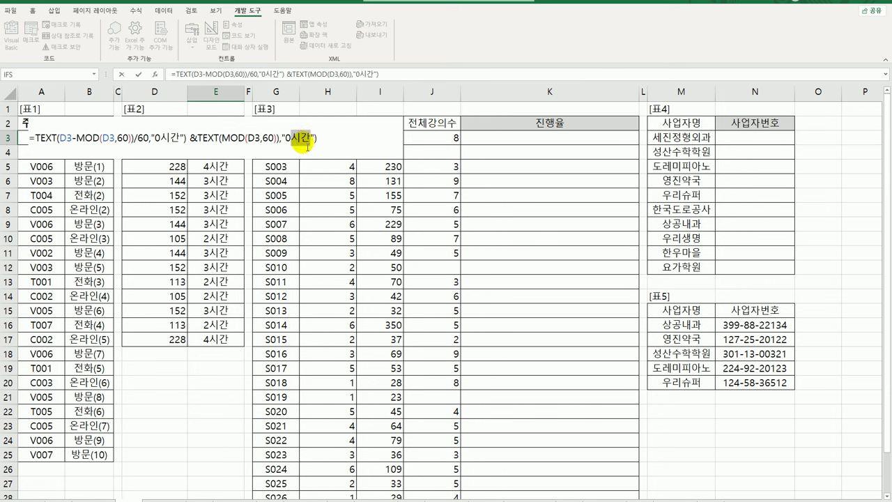
{"action": "type", "text": "분"}
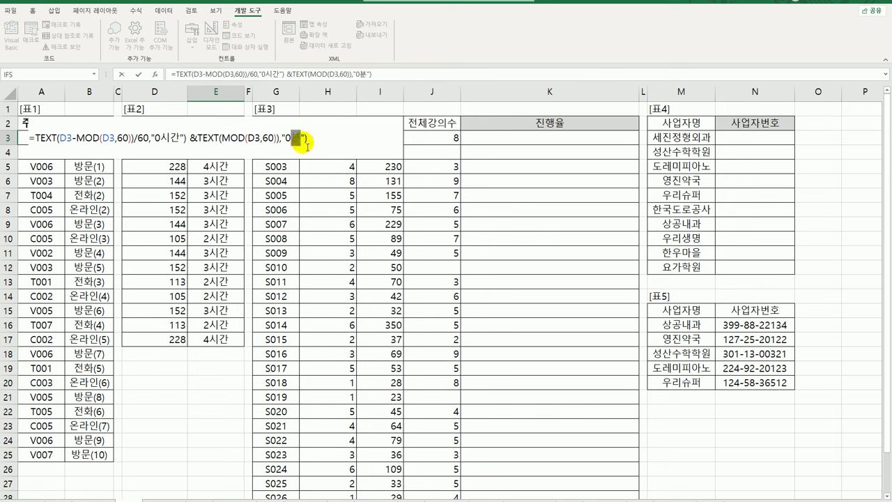
{"action": "key", "text": "Return"}
{"action": "key", "text": "Return"}
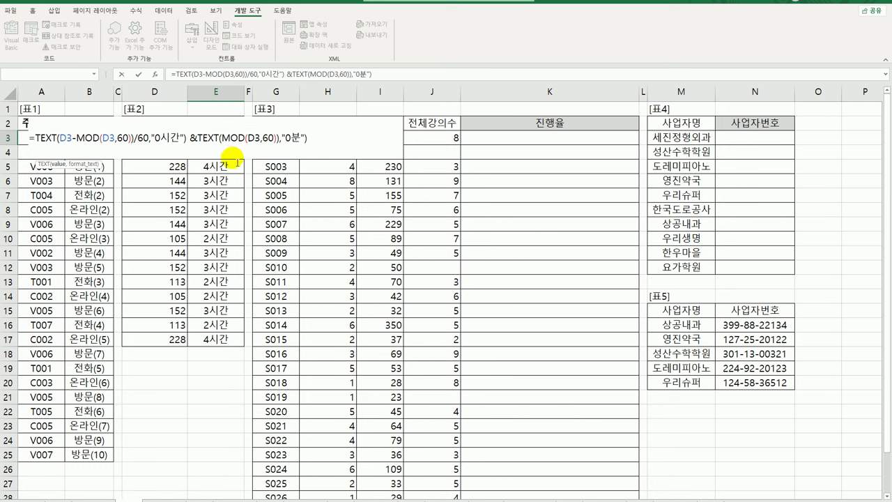
{"action": "left_click", "coordinate": [277, 139]}
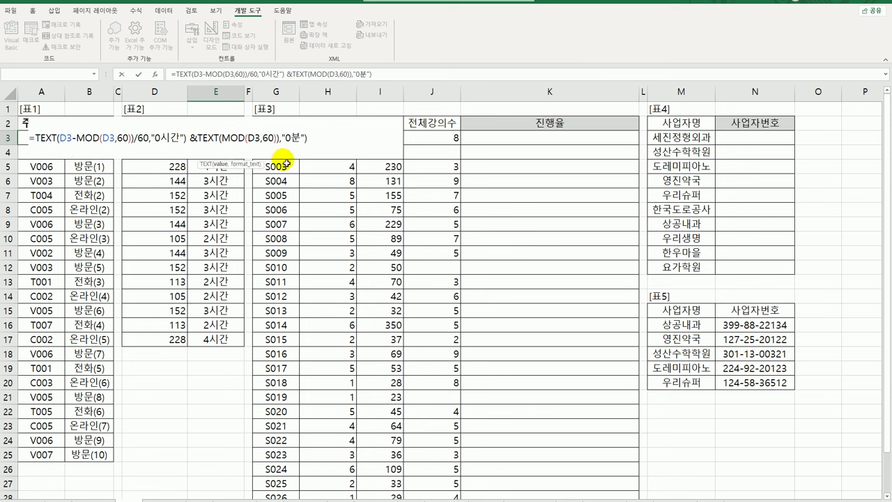
{"action": "key", "text": "BackSpace"}
{"action": "left_click", "coordinate": [313, 141]}
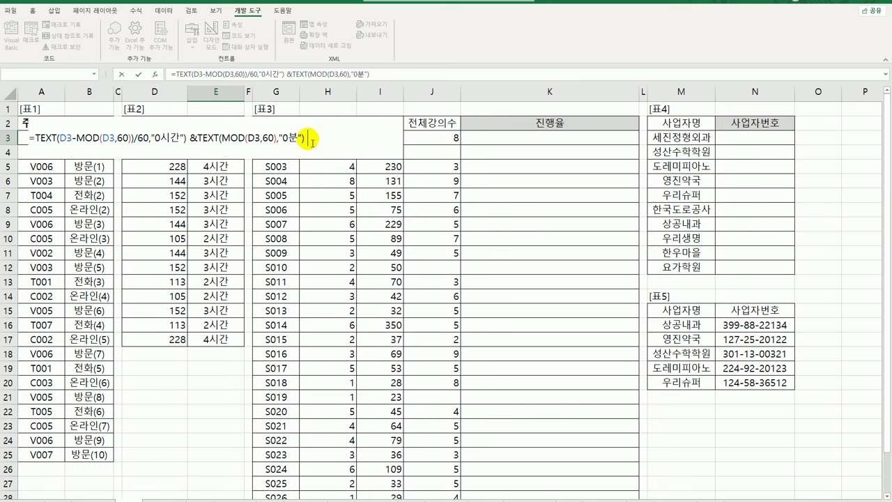
- Remove the extra closing parenthesis after the first MOD(D3,60) in E3 and enter the combined formula
{"action": "key", "text": "Return"}
{"action": "left_click", "coordinate": [486, 319]}
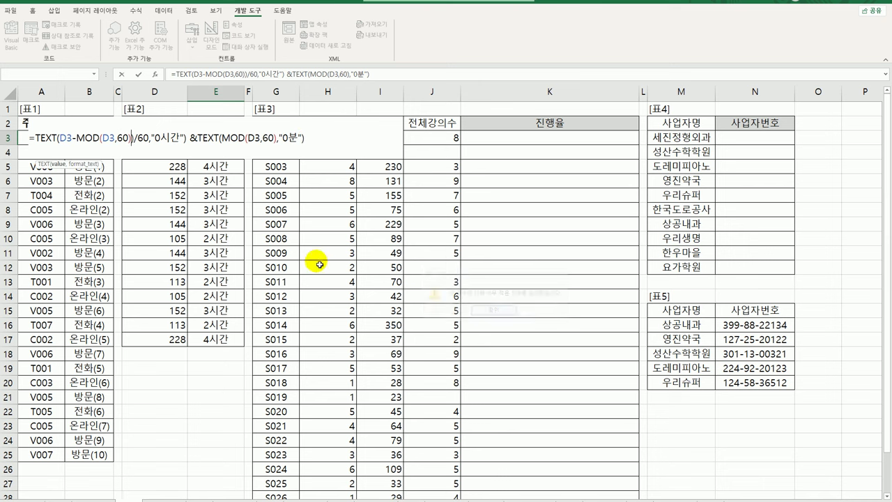
{"action": "left_click", "coordinate": [132, 141]}
{"action": "key", "text": "BackSpace"}
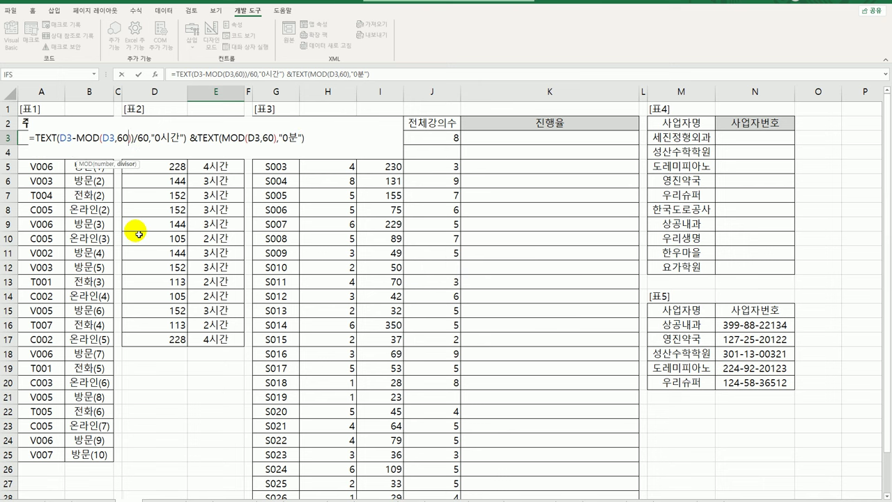
{"action": "left_click", "coordinate": [130, 142]}
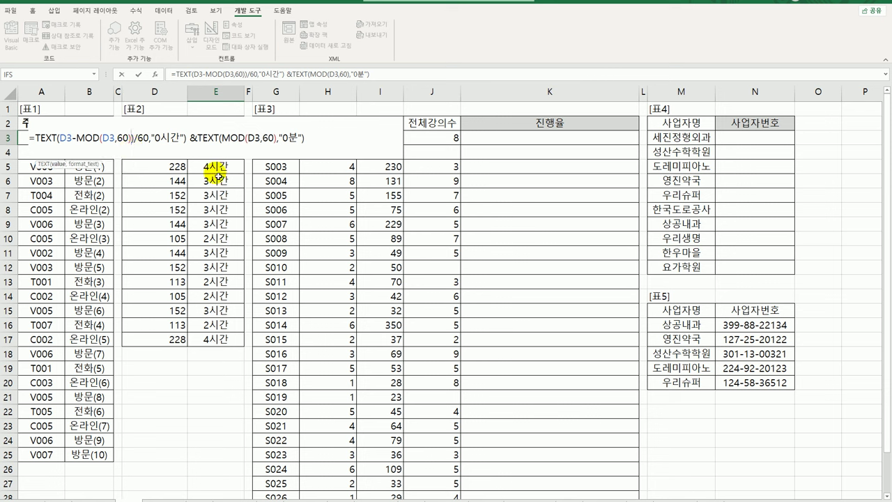
{"action": "key", "text": "Delete"}
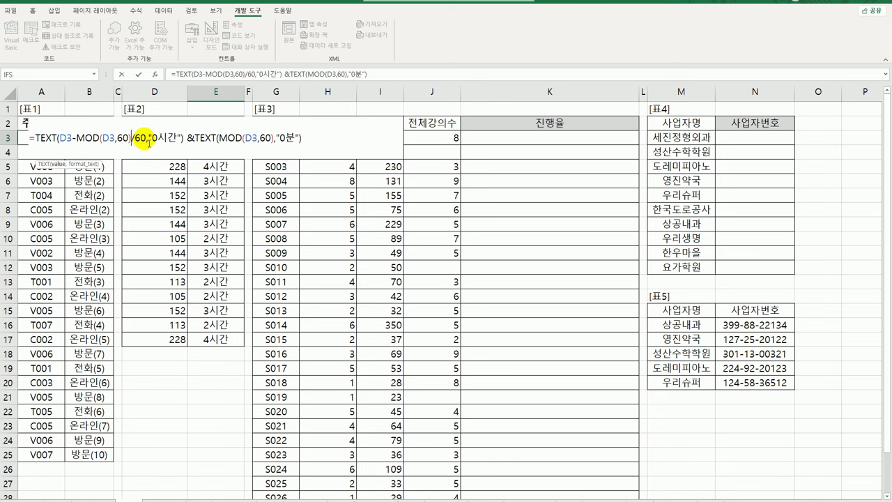
{"action": "key", "text": "Return"}
{"action": "left_click", "coordinate": [218, 137]}
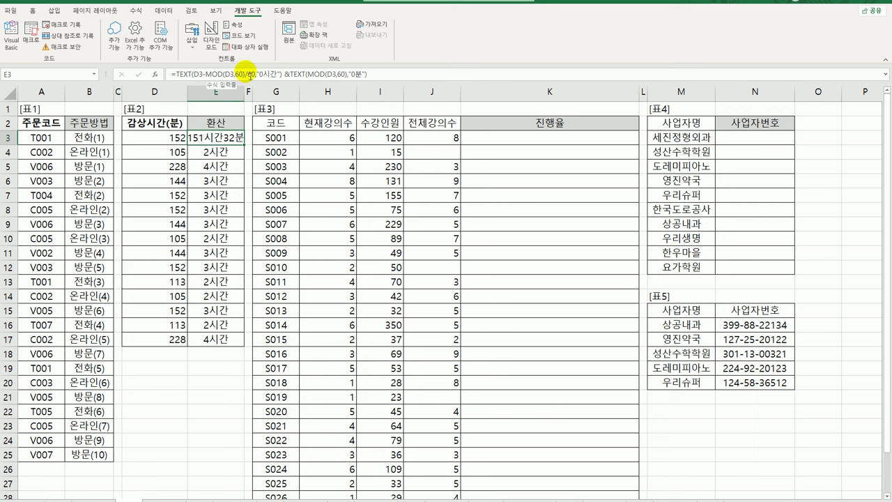
- Enclose D3-MOD(D3,60) in parentheses before the division by 60 in E3 and fill the formula down through E17
{"action": "double_click", "coordinate": [218, 139]}
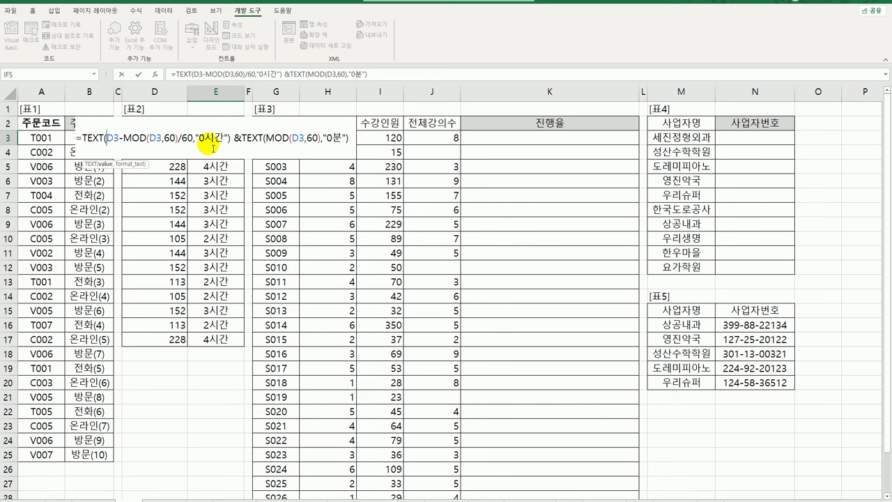
{"action": "key", "text": "Right"}
{"action": "key", "text": "Right"}
{"action": "key", "text": "Right"}
{"action": "key", "text": "Right"}
{"action": "key", "text": "Right"}
{"action": "key", "text": "Right"}
{"action": "key", "text": "Right"}
{"action": "key", "text": "Right"}
{"action": "key", "text": "Right"}
{"action": "key", "text": "Right"}
{"action": "key", "text": "Right"}
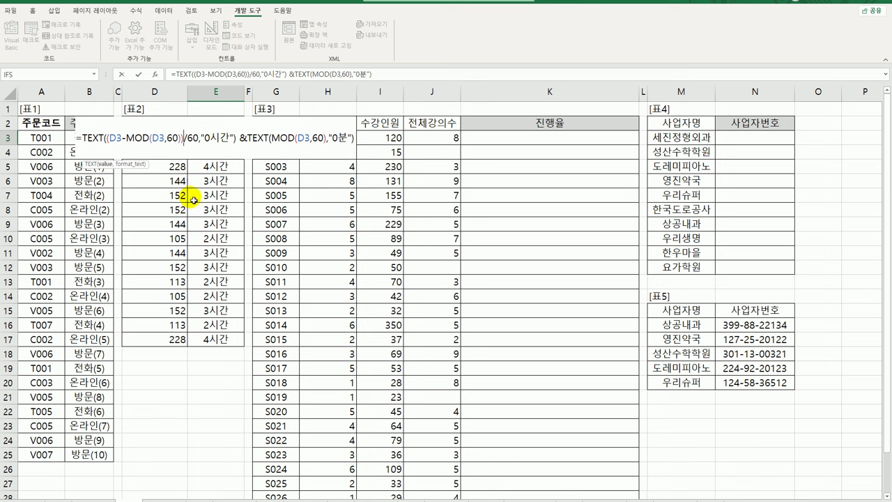
{"action": "key", "text": "Return"}
{"action": "left_click", "coordinate": [231, 141]}
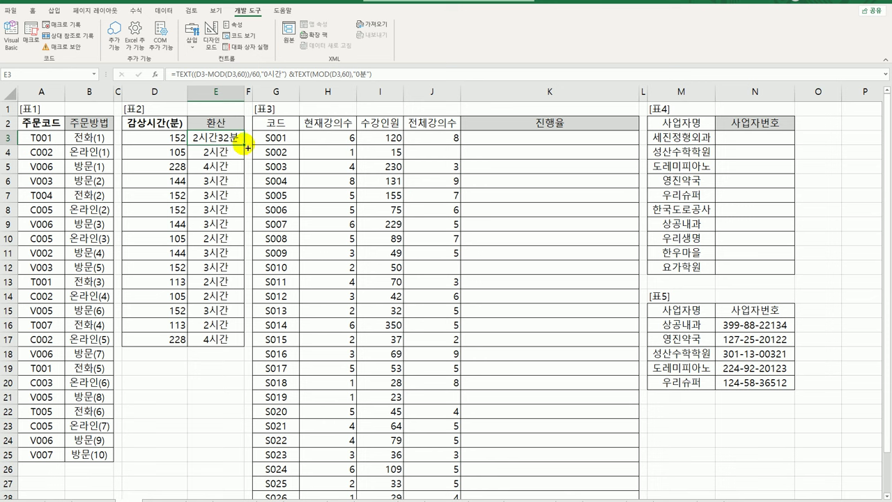
{"action": "left_click_drag", "start_coordinate": [244, 144], "coordinate": [237, 344]}
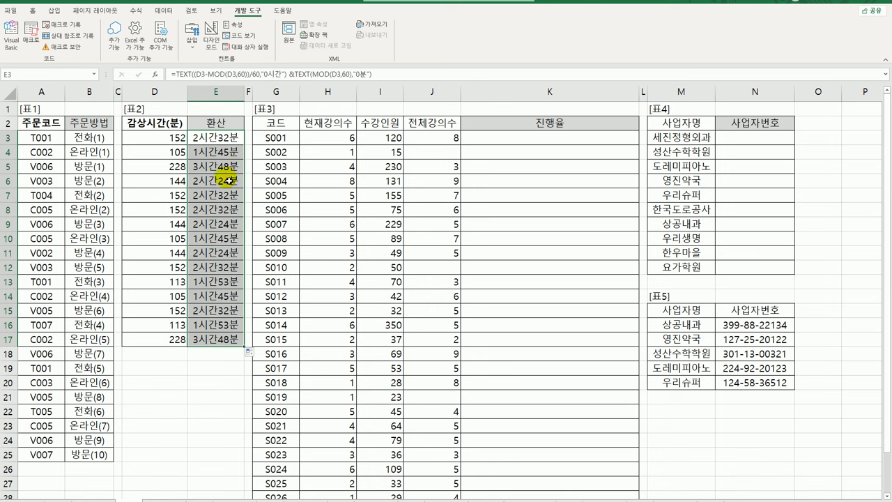
- Insert a space before 0분 in the second TEXT format of E3 and fill the formula down through E17
{"action": "double_click", "coordinate": [219, 137]}
{"action": "left_click", "coordinate": [332, 137]}
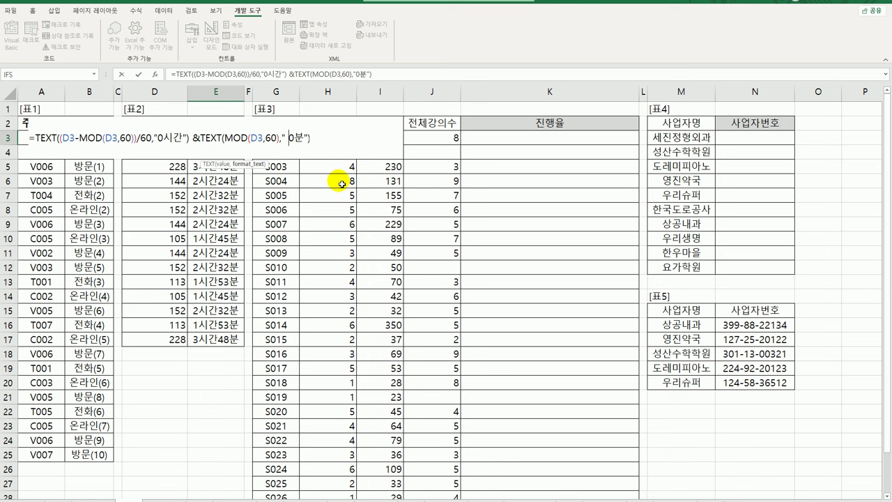
{"action": "key", "text": "Return"}
{"action": "left_click", "coordinate": [234, 137]}
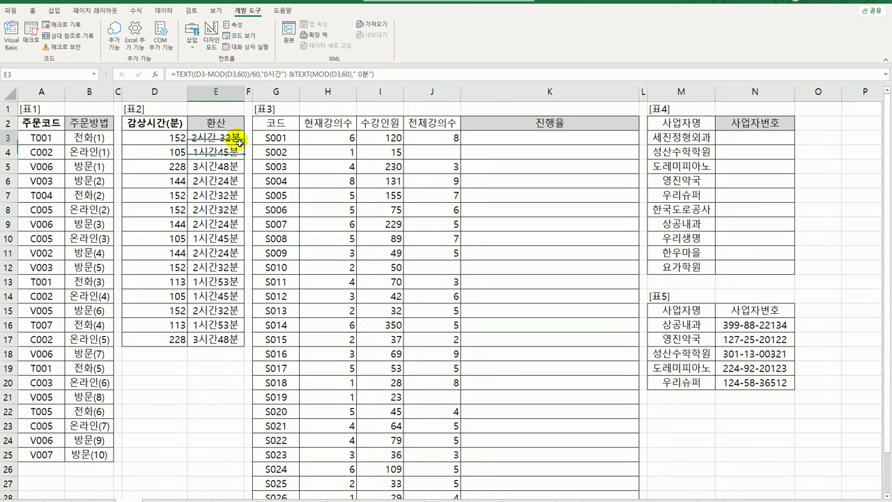
{"action": "left_click_drag", "start_coordinate": [233, 137], "coordinate": [225, 351]}
{"action": "key", "text": "ctrl+d"}
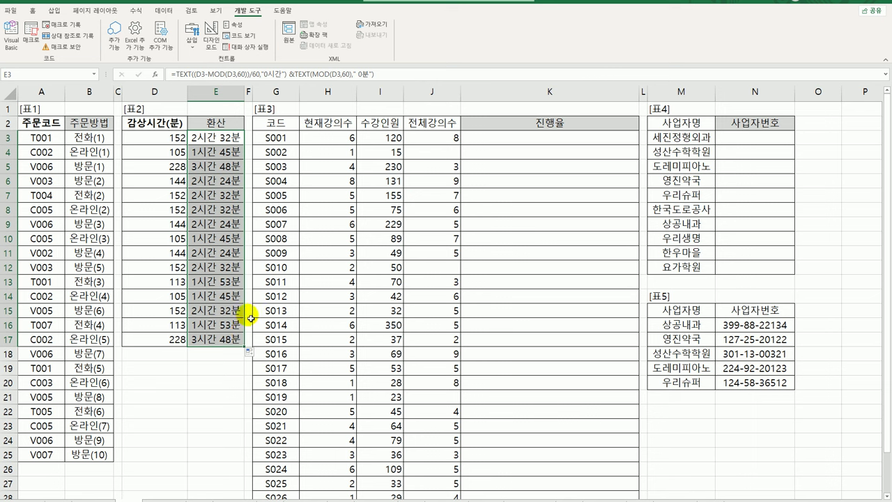
- Examine the D3-MOD(D3,60) hours part and the MOD(D3,60) minutes part of the E3 formula
{"action": "left_click", "coordinate": [229, 140]}
{"action": "double_click", "coordinate": [231, 142]}
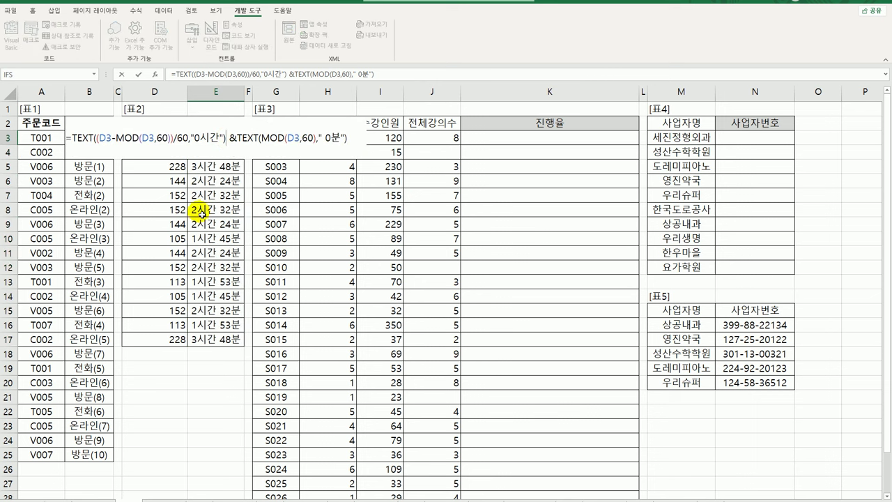
{"action": "left_click", "coordinate": [101, 143]}
{"action": "left_click_drag", "start_coordinate": [101, 143], "coordinate": [175, 144]}
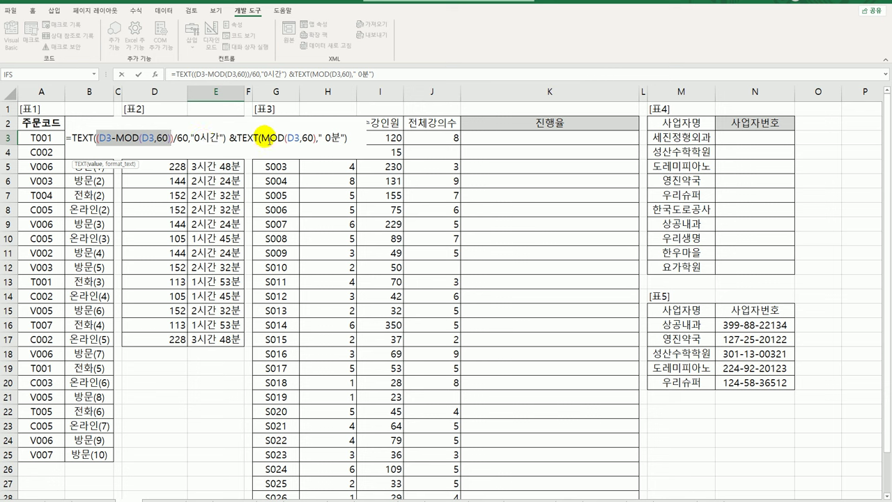
{"action": "left_click_drag", "start_coordinate": [261, 141], "coordinate": [319, 145]}
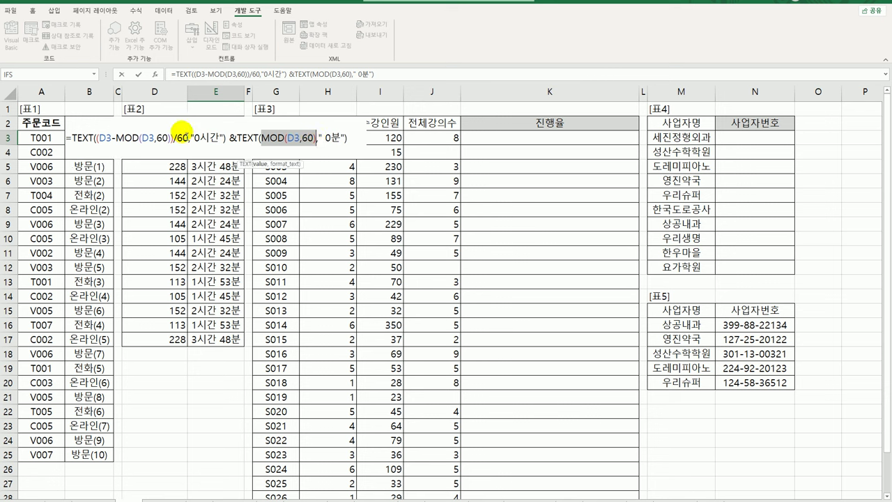
- Examine the D3 term, the subtracted MOD(D3,60) and the division by 60 in the hours part of the E3 formula
{"action": "left_click", "coordinate": [175, 139]}
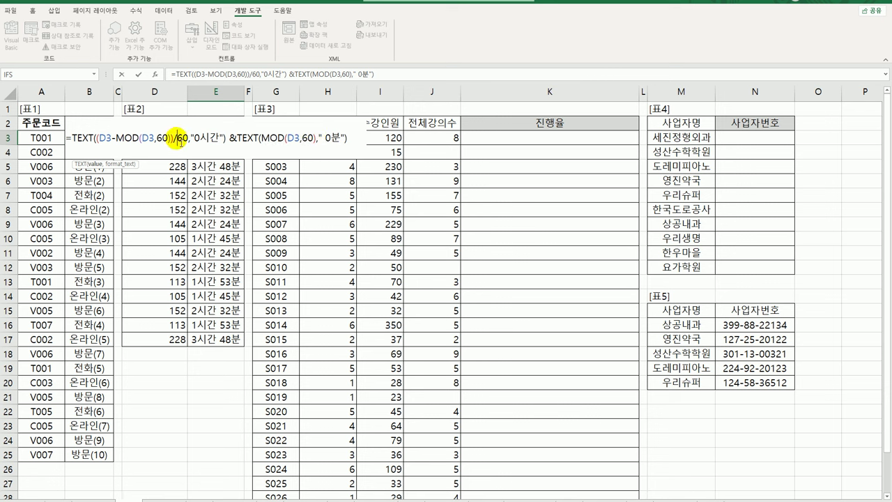
{"action": "double_click", "coordinate": [103, 139]}
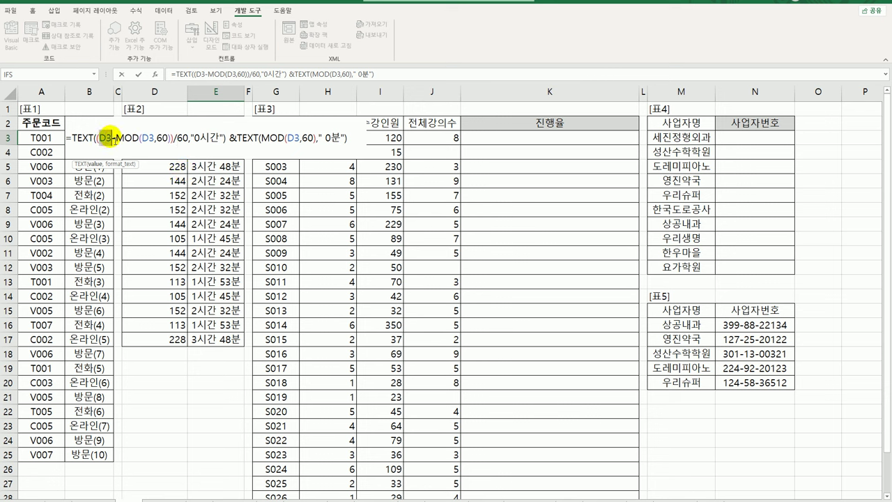
{"action": "left_click_drag", "start_coordinate": [115, 139], "coordinate": [169, 139]}
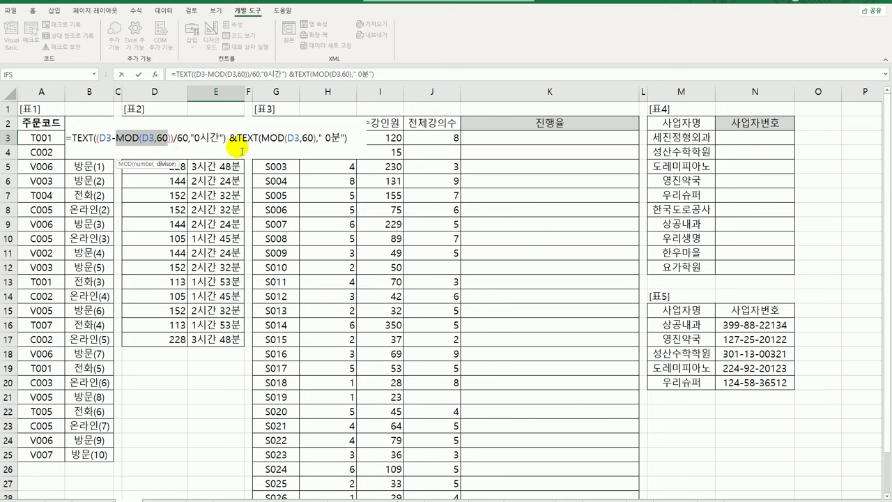
{"action": "key", "text": "Return"}
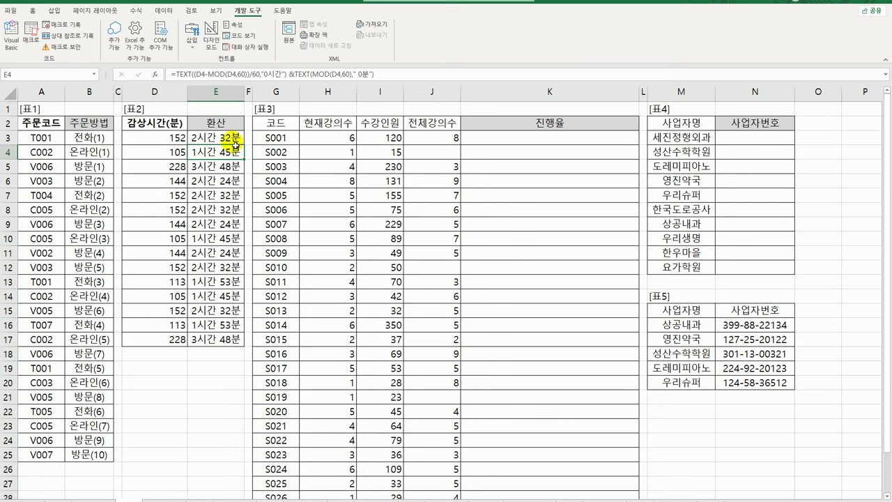
- Begin an IF function with the logical test D3<120 in front of the existing TEXT expression in E3
{"action": "double_click", "coordinate": [230, 138]}
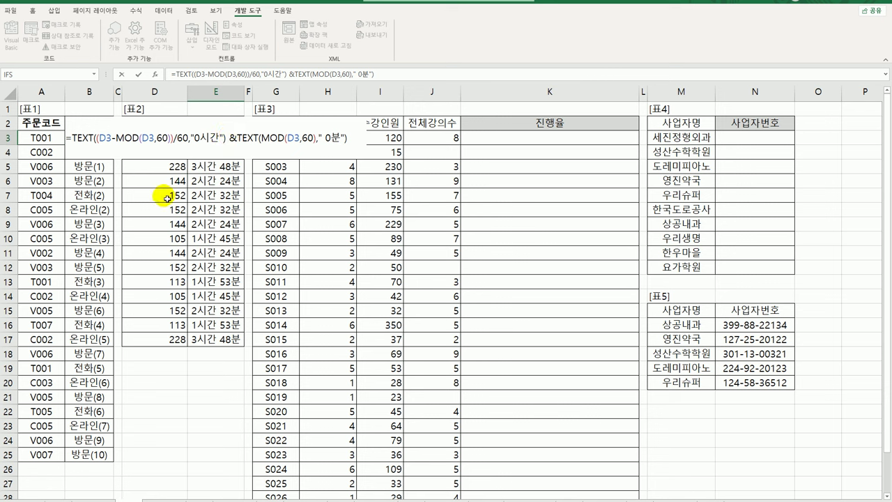
{"action": "type", "text": "if("}
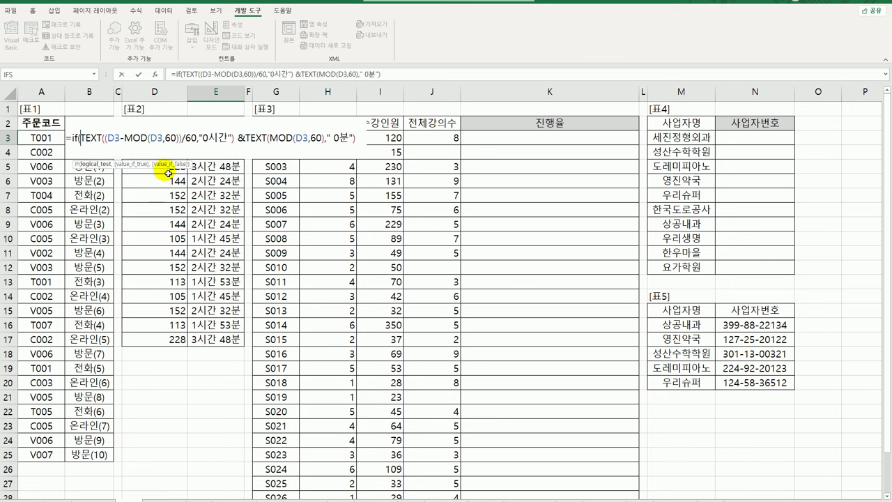
{"action": "left_click", "coordinate": [160, 109]}
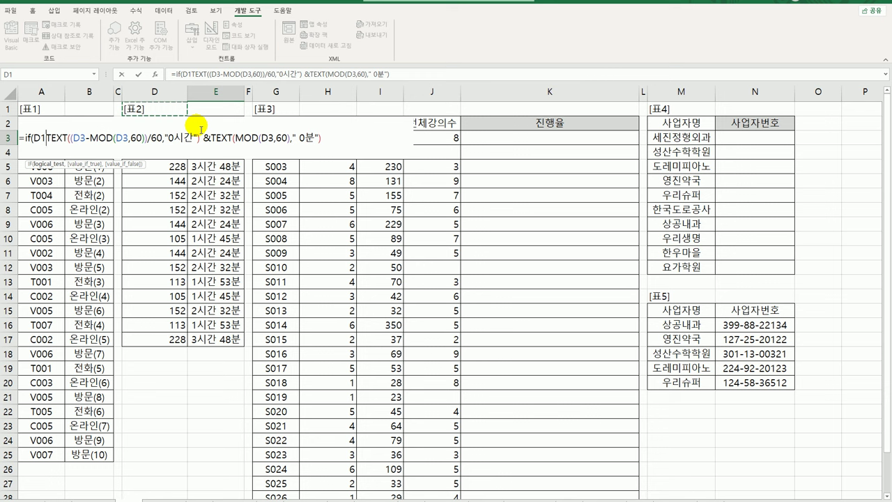
{"action": "key", "text": "Down"}
{"action": "key", "text": "Down"}
{"action": "type", "text": "<120"}
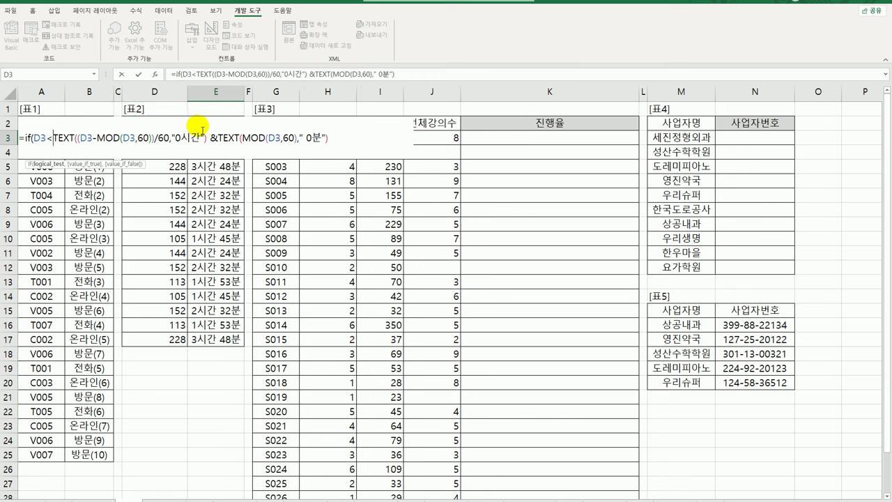
{"action": "type", "text": ","}
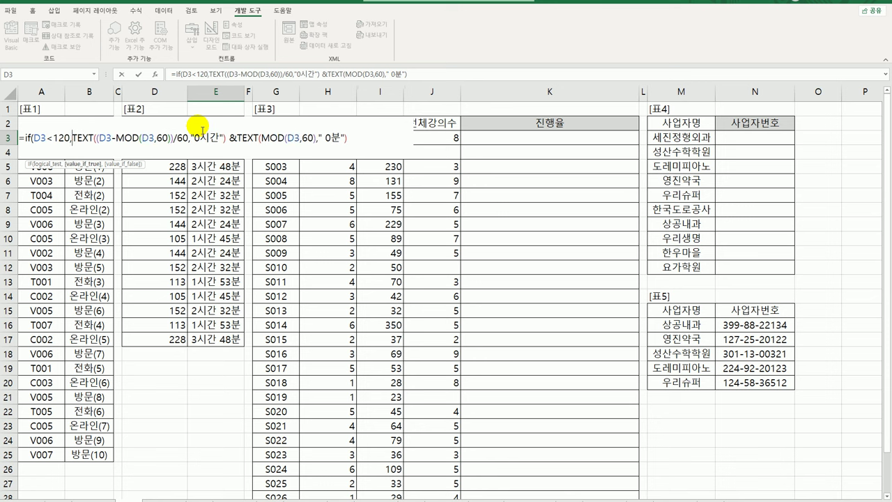
- Insert roundup(d3/60,0) as the value-if-true argument of the IF in E3, leaving the existing TEXT expression as the value-if-false argument
{"action": "type", "text": "nd"}
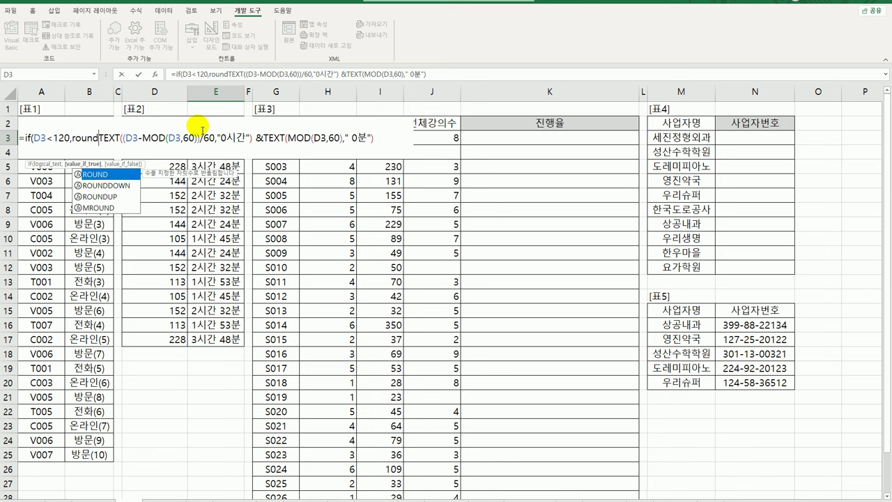
{"action": "type", "text": "up(d"}
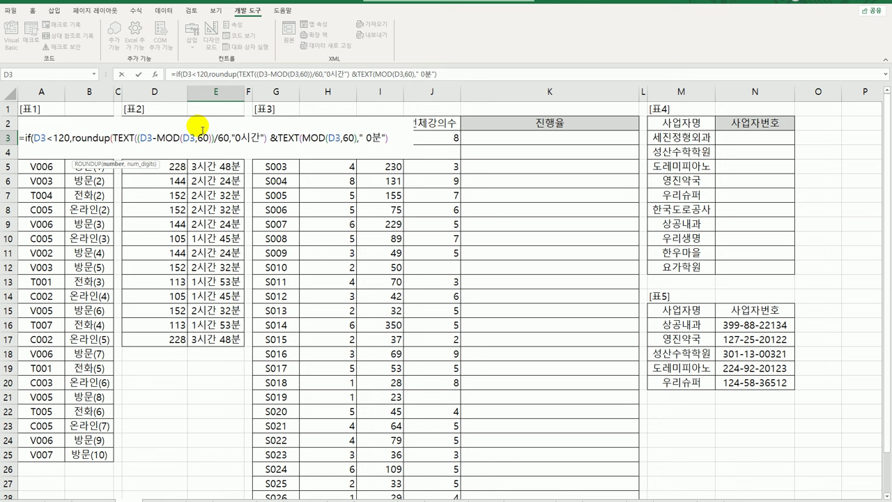
{"action": "type", "text": "3/"}
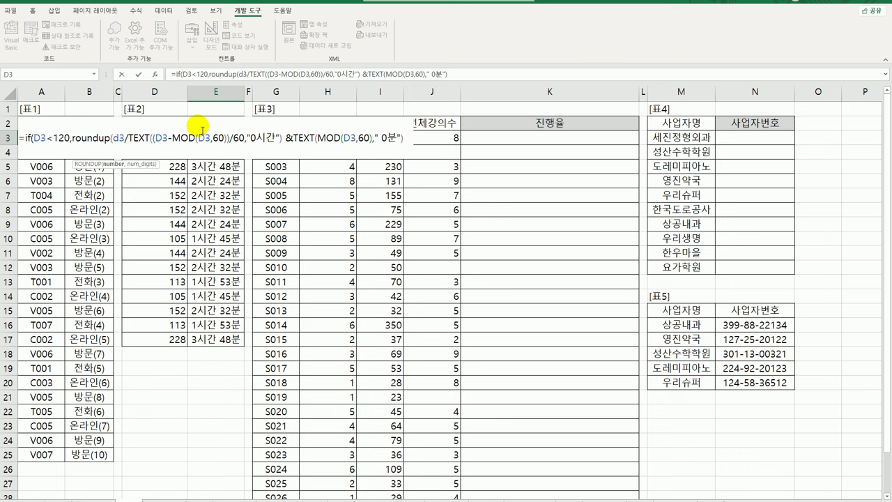
{"action": "type", "text": "60,"}
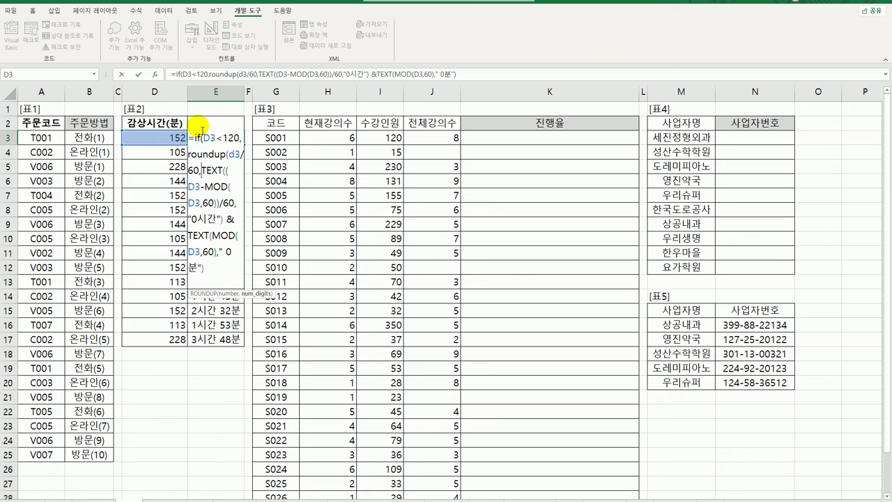
{"action": "type", "text": "0"}
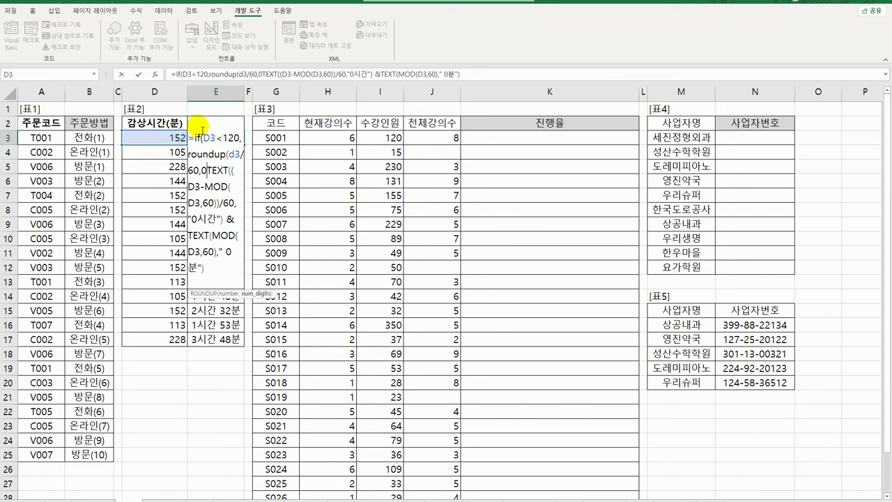
{"action": "type", "text": "),"}
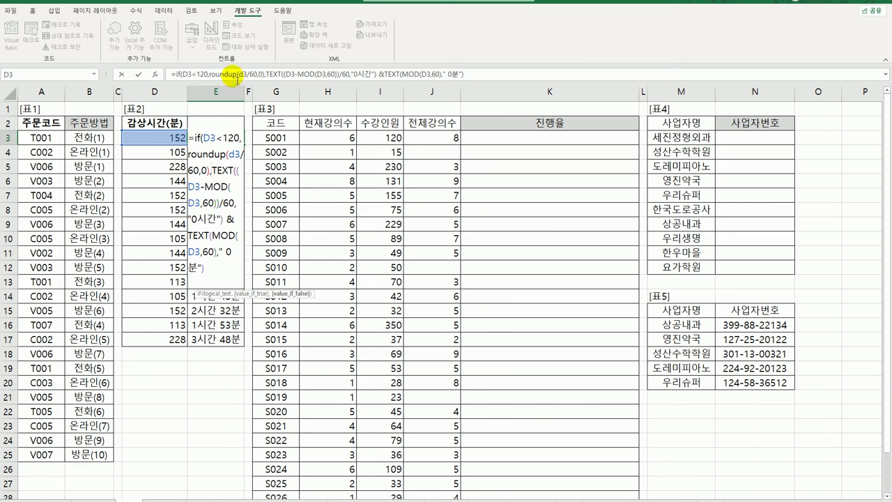
- Wrap roundup(d3/60,0) in the E3 formula in a TEXT function with the format "0시간"
{"action": "left_click", "coordinate": [217, 77]}
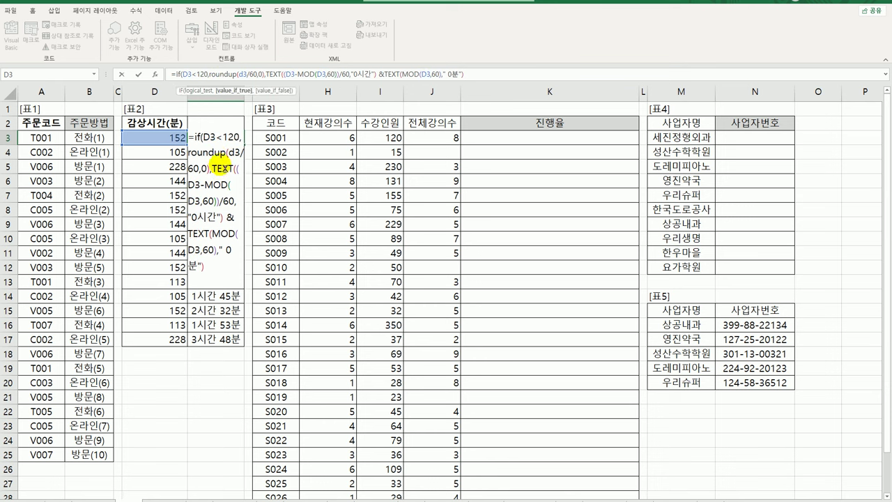
{"action": "left_click", "coordinate": [189, 152]}
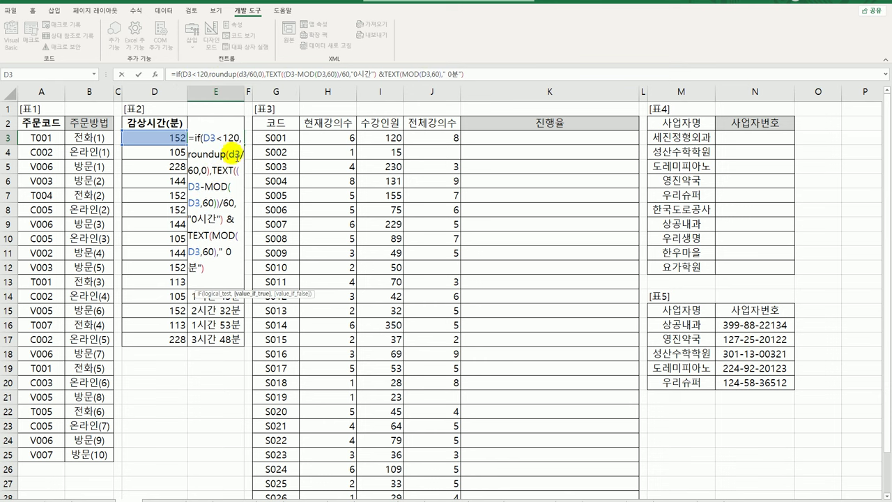
{"action": "type", "text": "text"}
{"action": "key", "text": "Tab"}
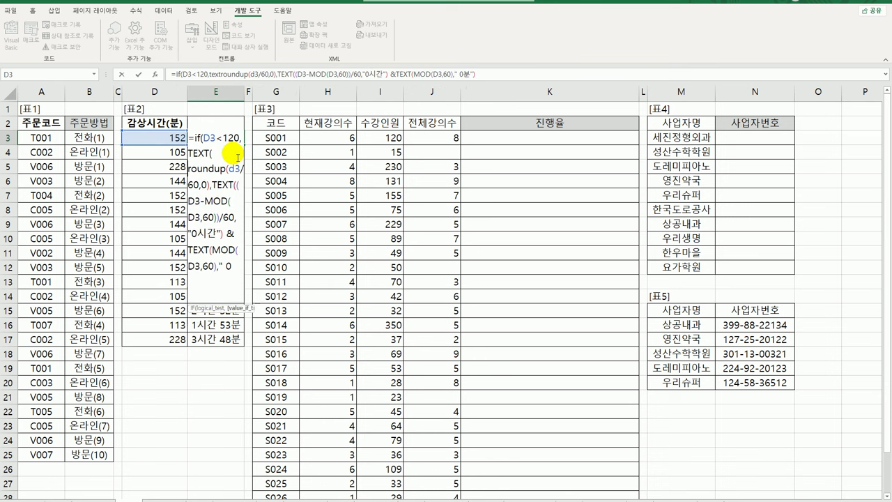
{"action": "left_click", "coordinate": [211, 188]}
{"action": "type", "text": ","}
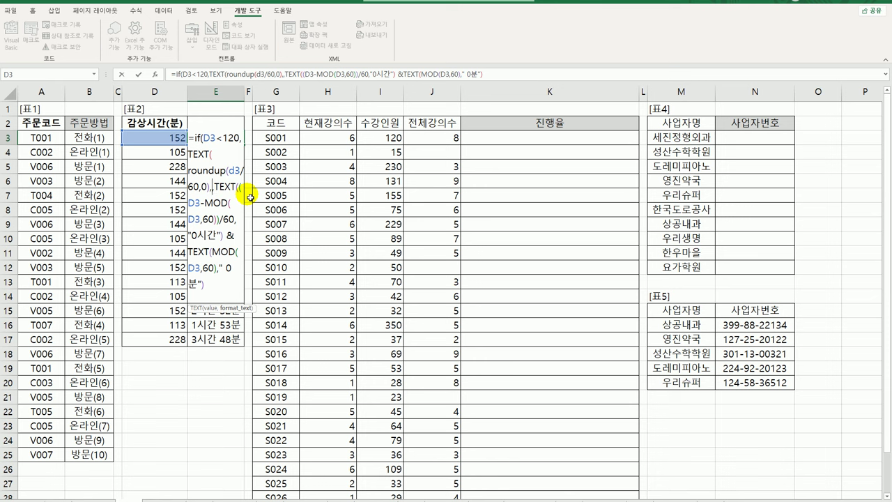
{"action": "type", "text": "\"0\""}
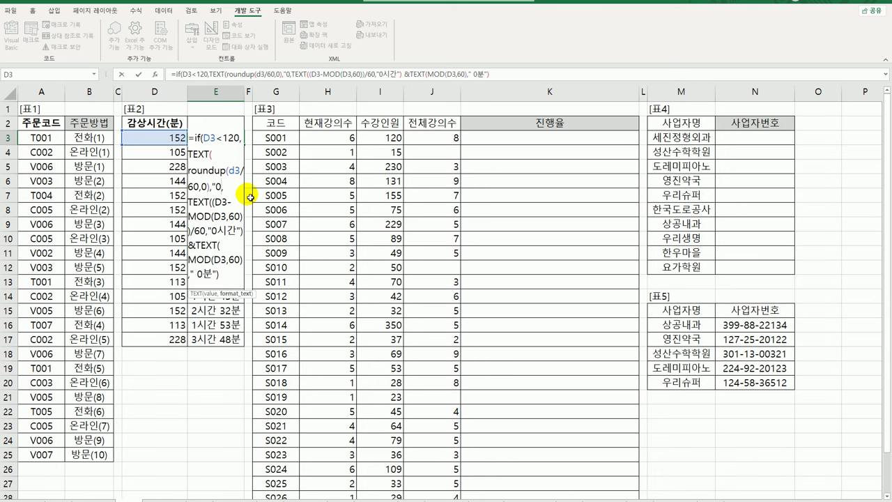
{"action": "type", "text": "시간"}
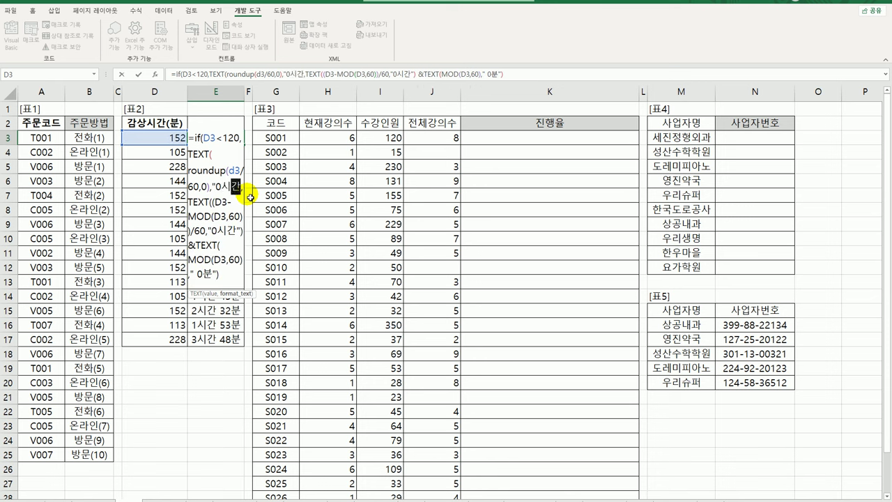
{"action": "type", "text": "\""}
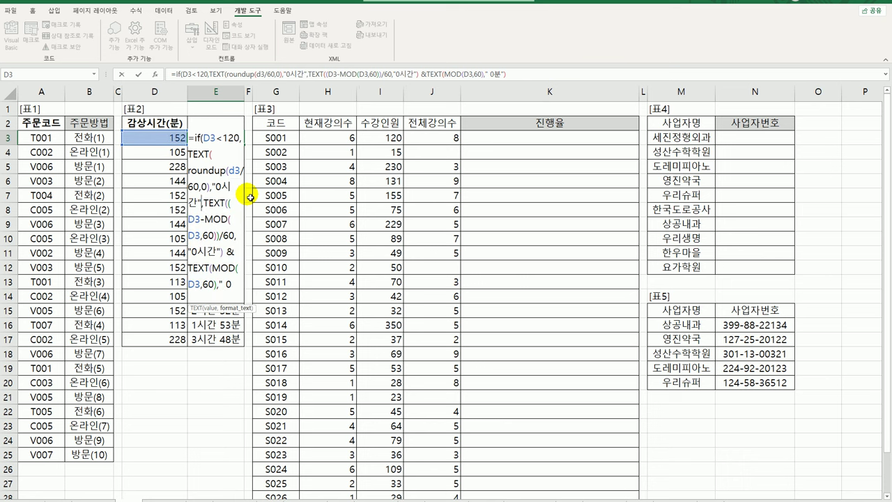
{"action": "type", "text": ")"}
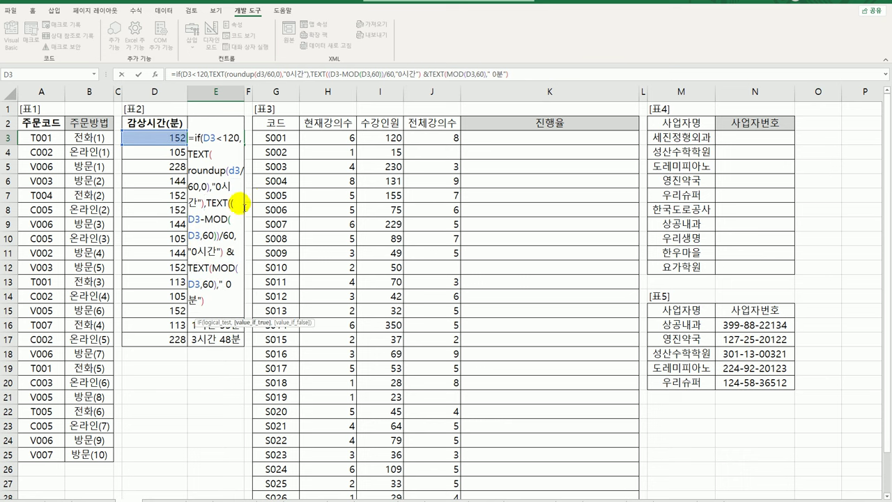
- Close the IF function at the end of the E3 formula and fill it down through E17
{"action": "left_click", "coordinate": [209, 300]}
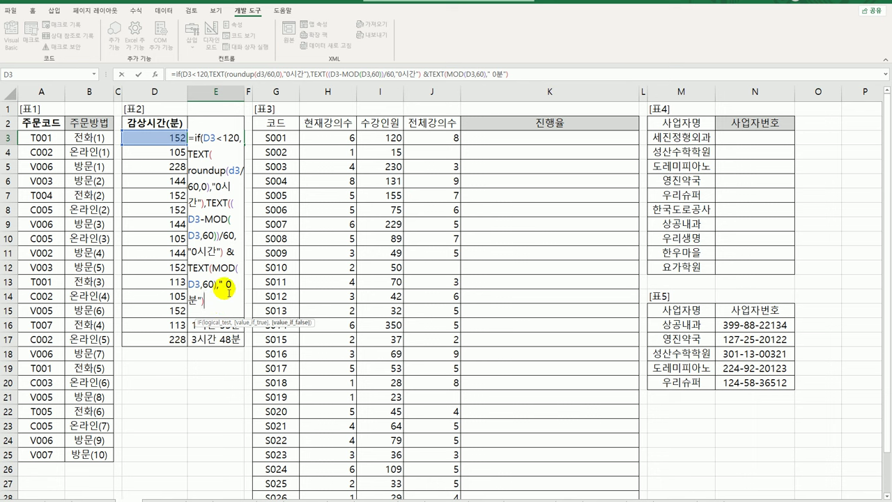
{"action": "type", "text": ")"}
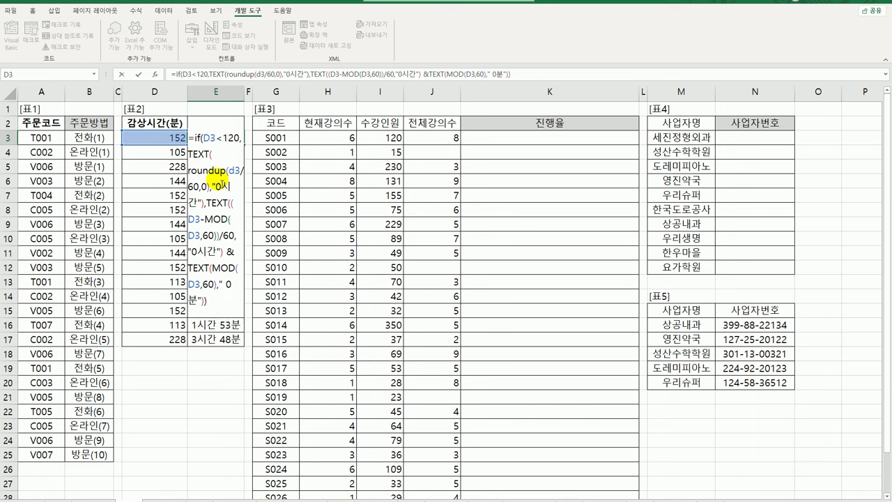
{"action": "key", "text": "ctrl+Return"}
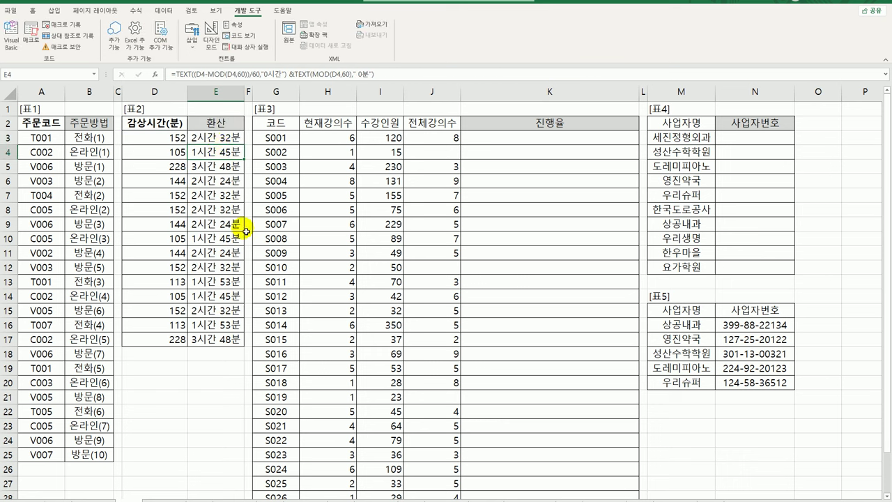
{"action": "left_click_drag", "start_coordinate": [248, 147], "coordinate": [236, 345]}
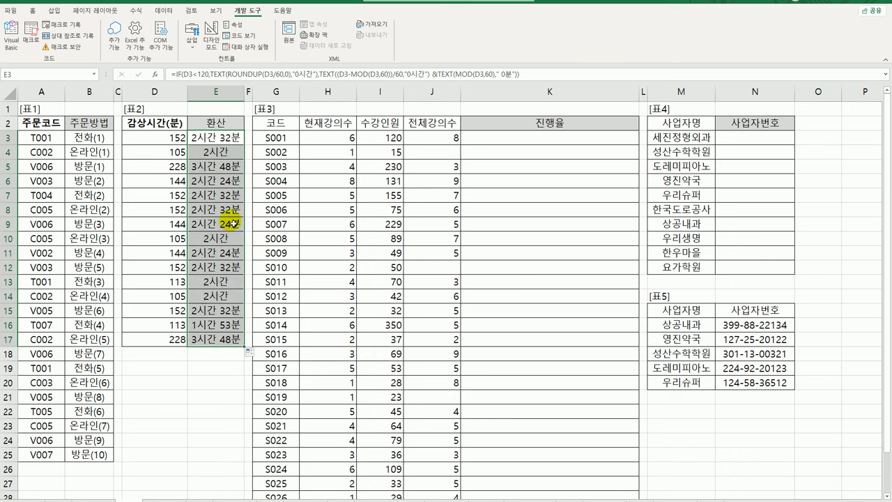
- Examine the value-if-true and value-if-false arguments of the IF formula in E3, including the MOD(D3,60) part
{"action": "double_click", "coordinate": [230, 134]}
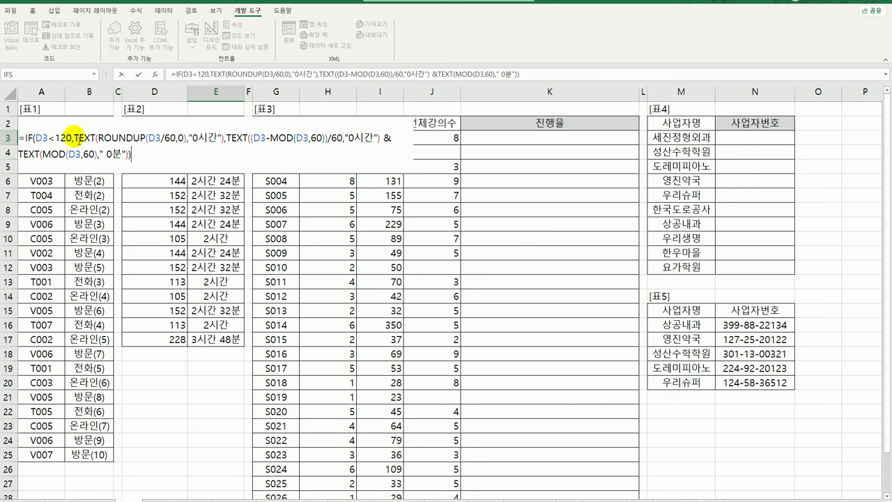
{"action": "left_click_drag", "start_coordinate": [77, 137], "coordinate": [223, 138]}
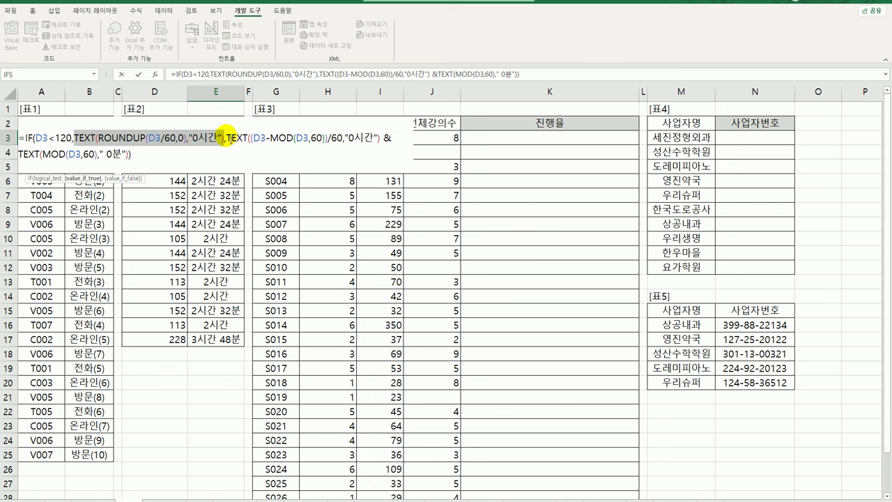
{"action": "left_click_drag", "start_coordinate": [226, 138], "coordinate": [235, 154]}
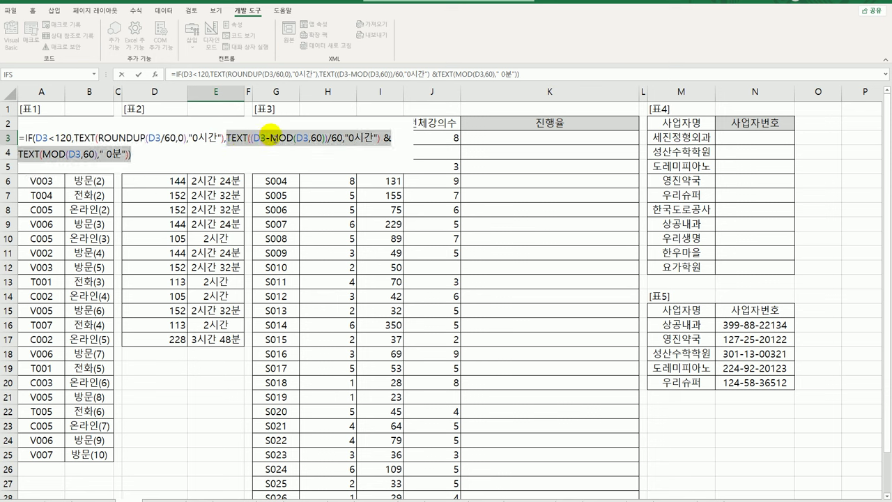
{"action": "left_click_drag", "start_coordinate": [270, 138], "coordinate": [324, 139]}
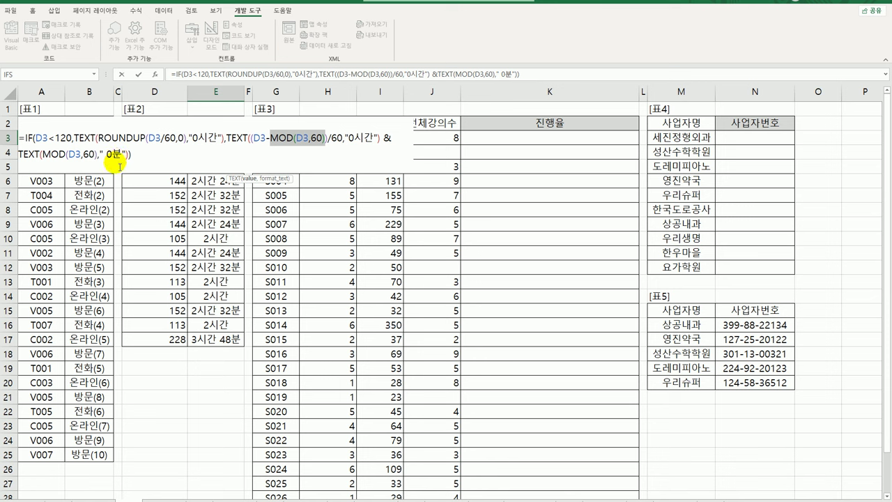
{"action": "key", "text": "Return"}
{"action": "left_click", "coordinate": [230, 138]}
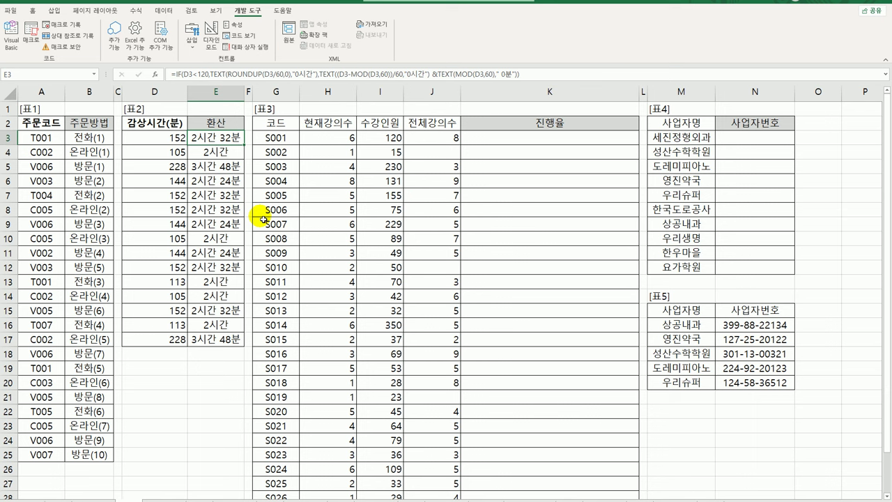
- Enter =H3/J3 in K3 and fill it down the 진행율 column of [표3]
{"action": "left_click", "coordinate": [505, 143]}
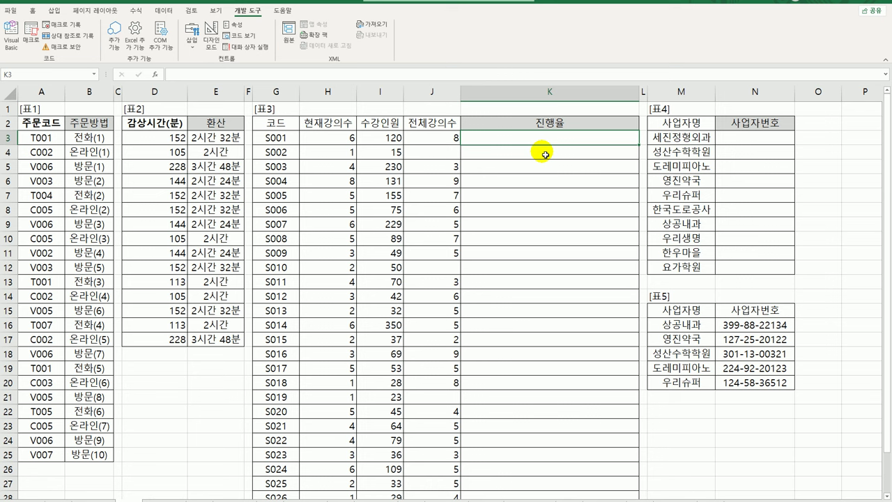
{"action": "type", "text": "="}
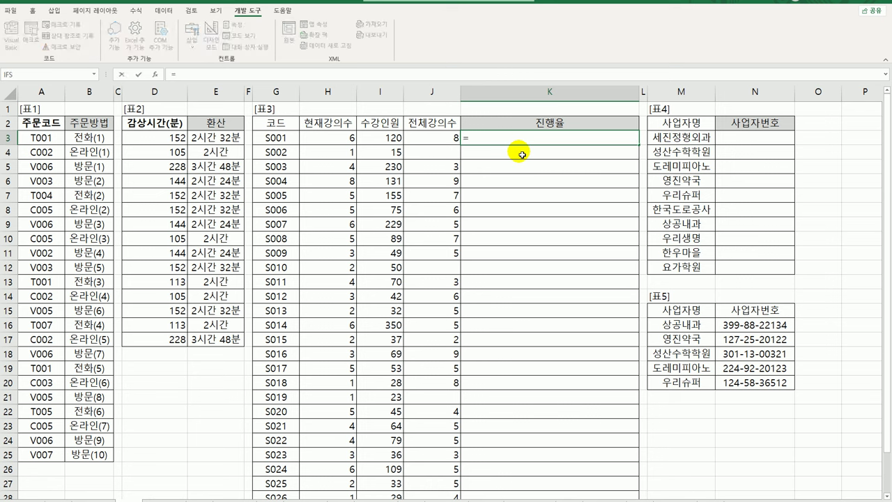
{"action": "left_click", "coordinate": [329, 143]}
{"action": "type", "text": "/"}
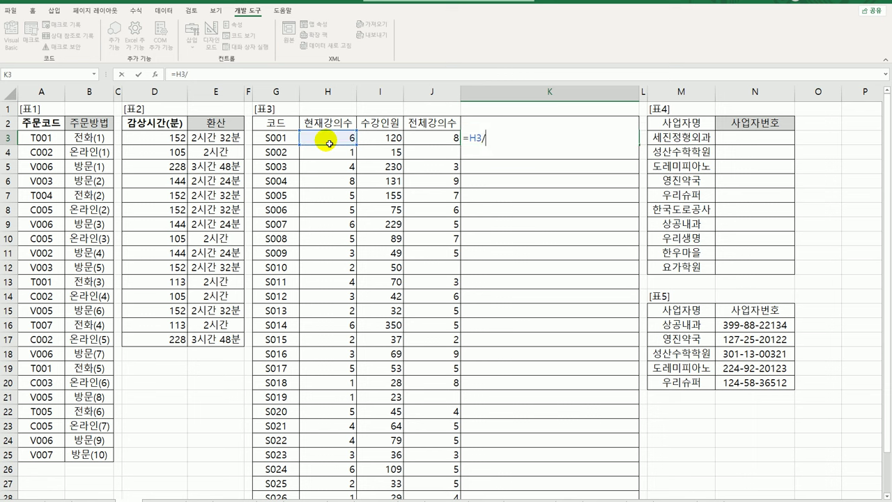
{"action": "left_click", "coordinate": [432, 139]}
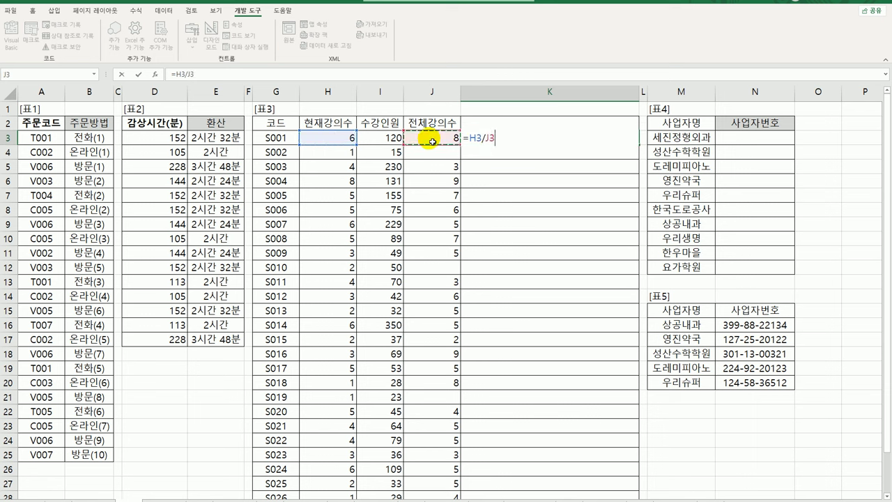
{"action": "key", "text": "Return"}
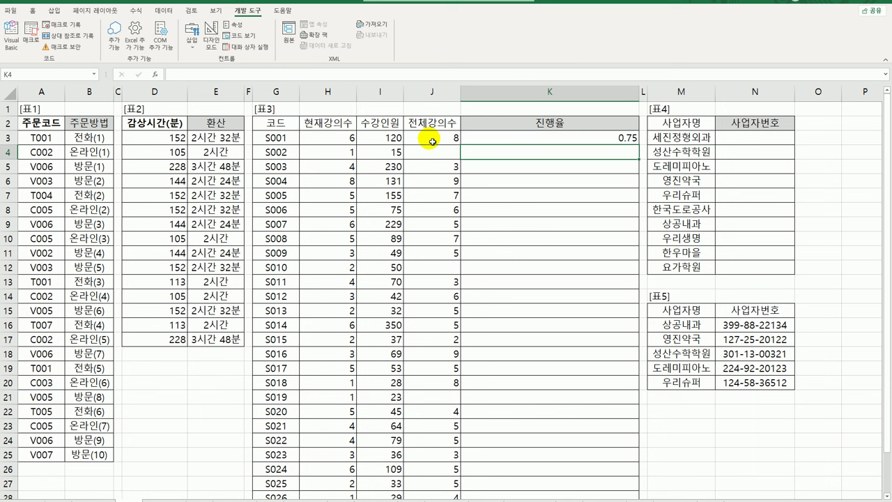
{"action": "left_click", "coordinate": [569, 137]}
{"action": "double_click", "coordinate": [639, 145]}
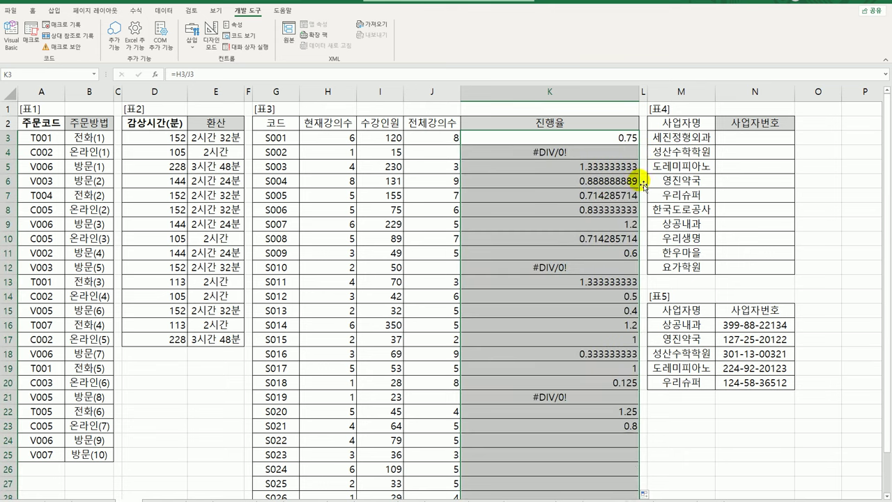
{"action": "left_click", "coordinate": [568, 152]}
{"action": "left_click", "coordinate": [585, 268]}
- Multiply the H3/J3 formula in K3 by 10 and fill it down the 진행율 column
{"action": "left_click", "coordinate": [597, 142]}
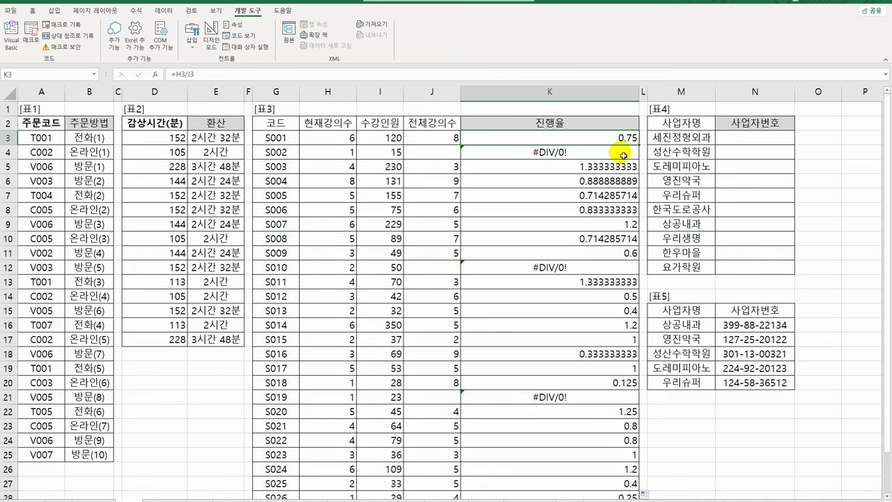
{"action": "double_click", "coordinate": [621, 140]}
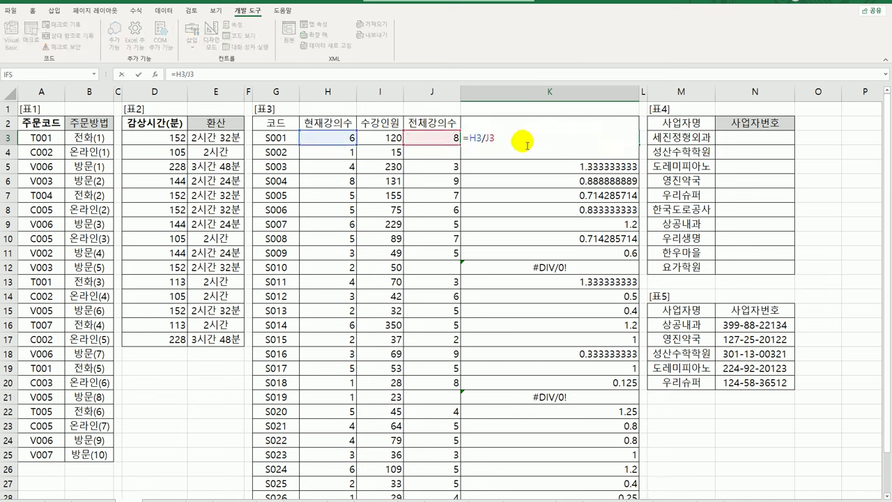
{"action": "type", "text": "*10"}
{"action": "key", "text": "Return"}
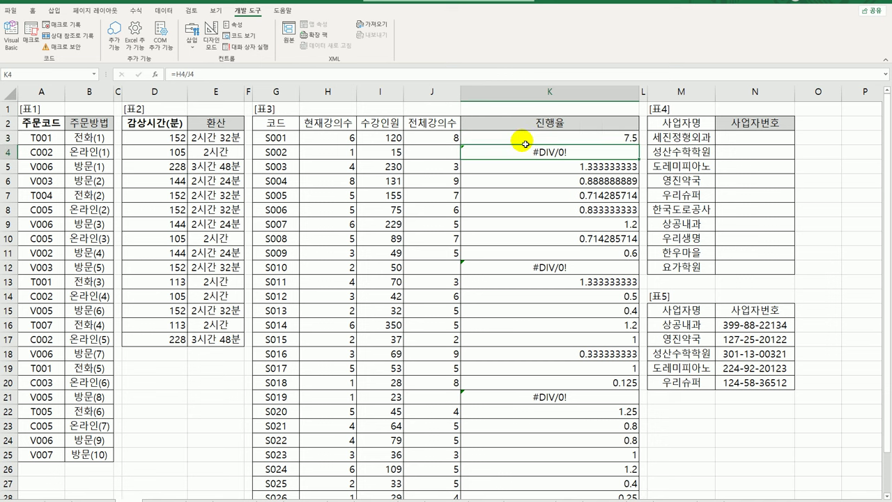
{"action": "left_click", "coordinate": [626, 139]}
{"action": "double_click", "coordinate": [639, 146]}
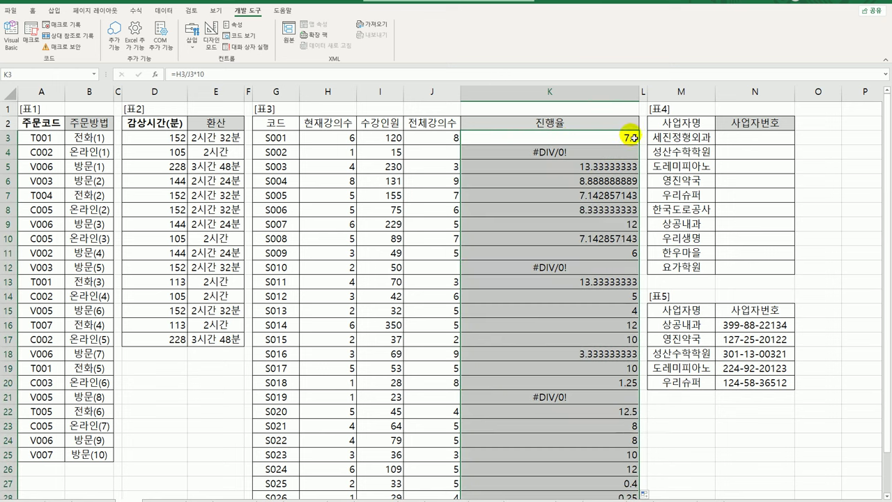
{"action": "left_click", "coordinate": [627, 139]}
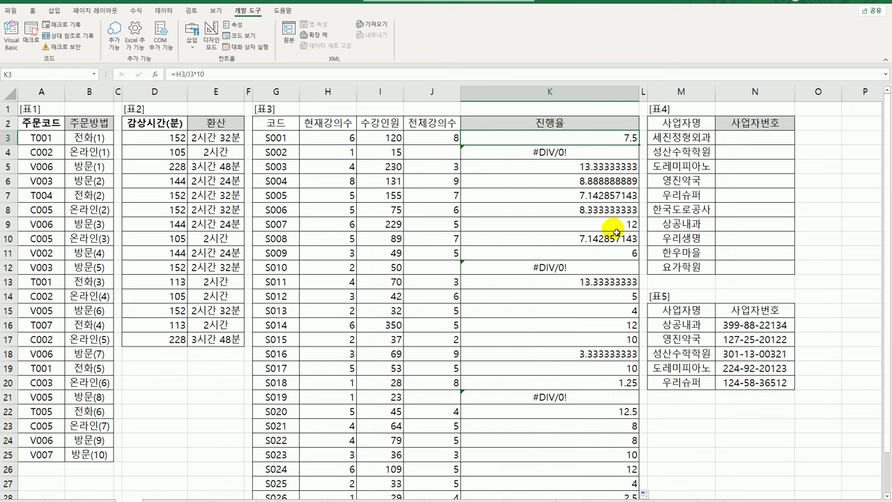
{"action": "left_click", "coordinate": [587, 169]}
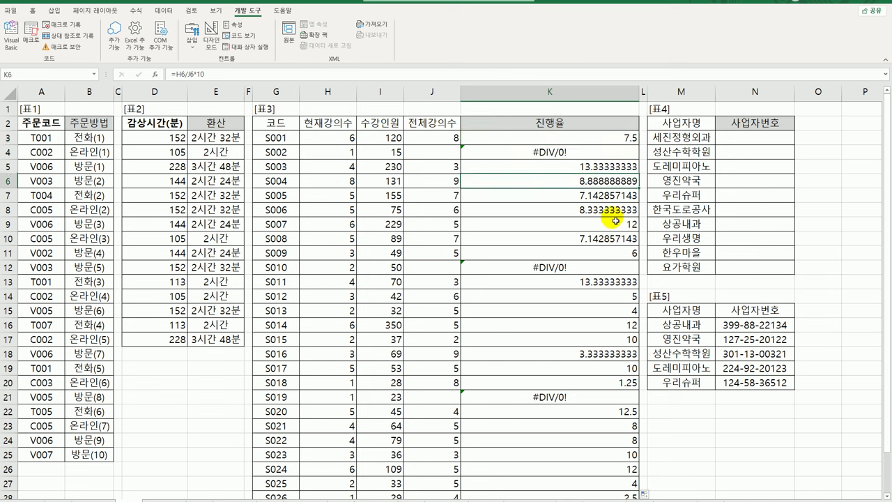
- Insert the REPT function in front of H3/J3*10 in the K3 formula
{"action": "left_click", "coordinate": [627, 138]}
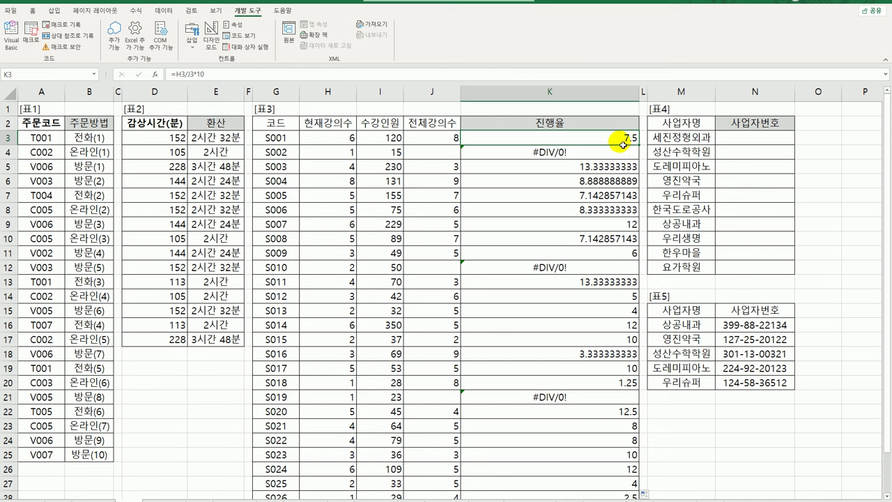
{"action": "double_click", "coordinate": [574, 143]}
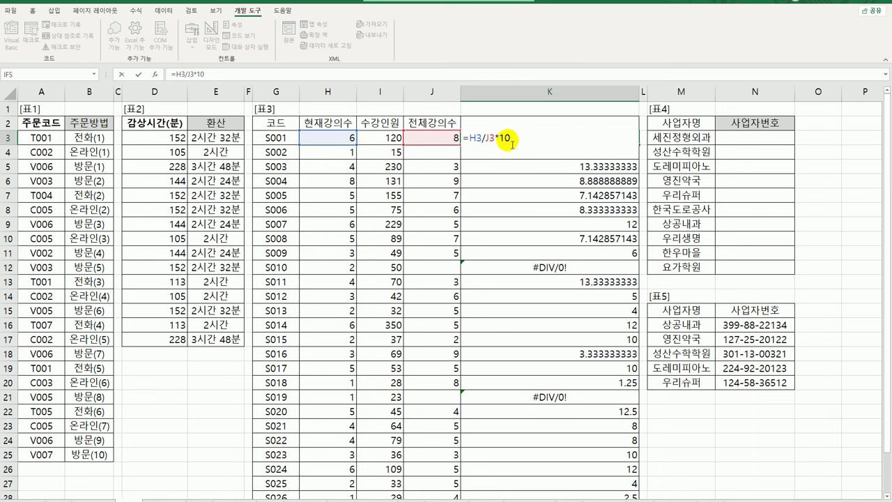
{"action": "type", "text": "rep"}
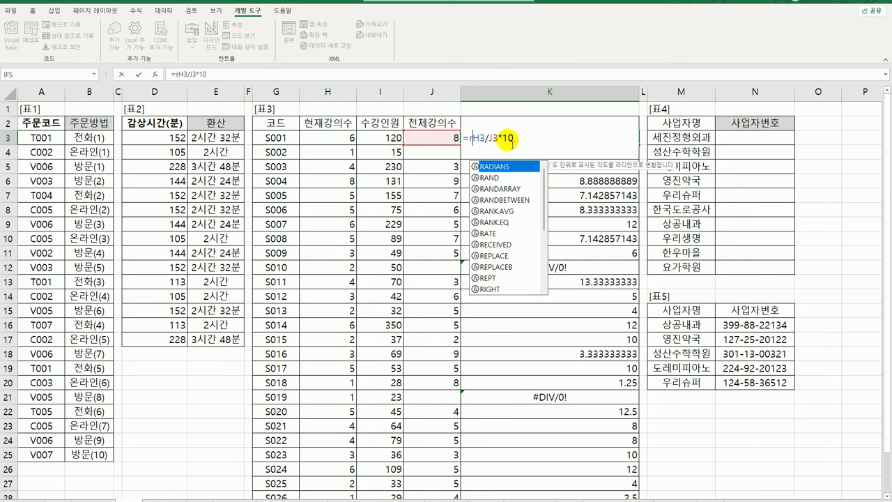
{"action": "type", "text": "t"}
{"action": "key", "text": "Tab"}
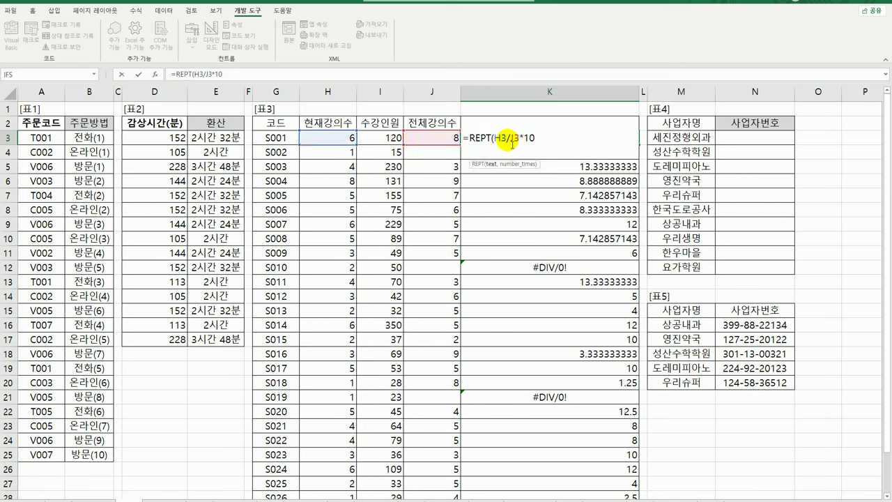
- Add the filled square symbol "■" as REPT's text argument, separated by a comma from H3/J3*10
{"action": "type", "text": "\"a"}
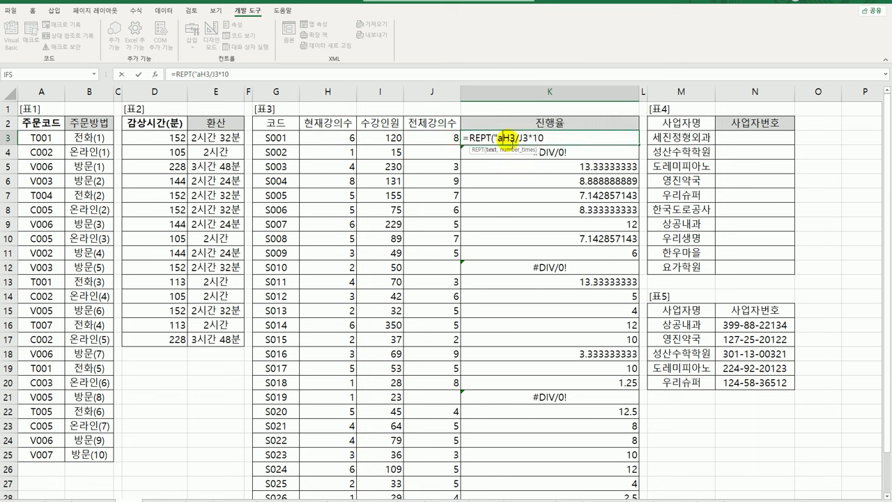
{"action": "key", "text": "BackSpace"}
{"action": "type", "text": "ㅁ"}
{"action": "key", "text": "Hangul_Hanja"}
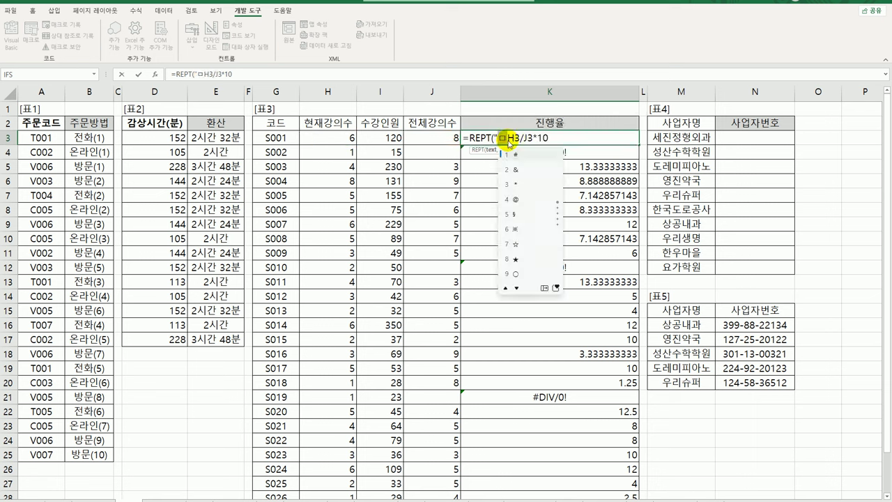
{"action": "left_click", "coordinate": [545, 287]}
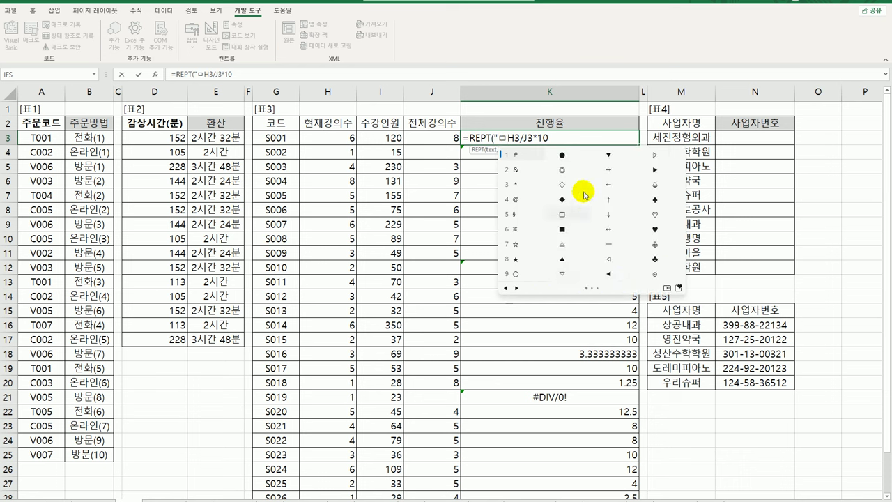
{"action": "left_click", "coordinate": [565, 227]}
{"action": "type", "text": "\","}
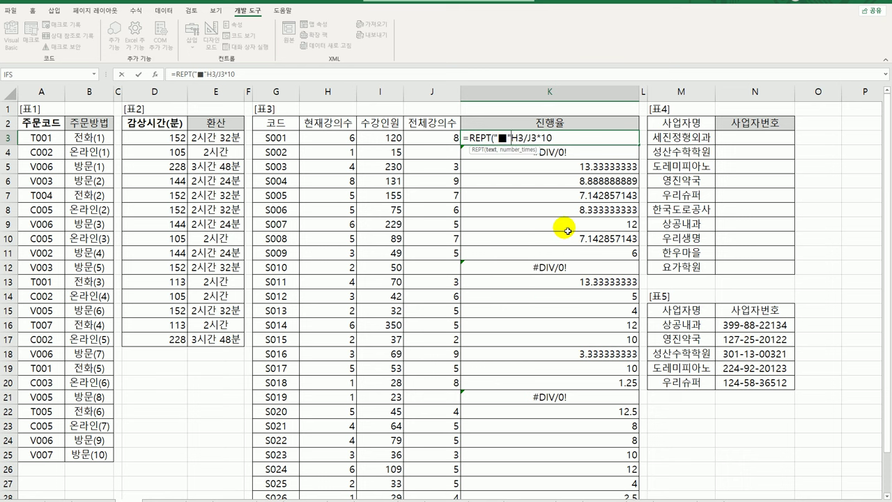
- Close the REPT function at the end of the K3 formula and fill it down the 진행율 column
{"action": "left_click", "coordinate": [571, 144]}
{"action": "type", "text": ")"}
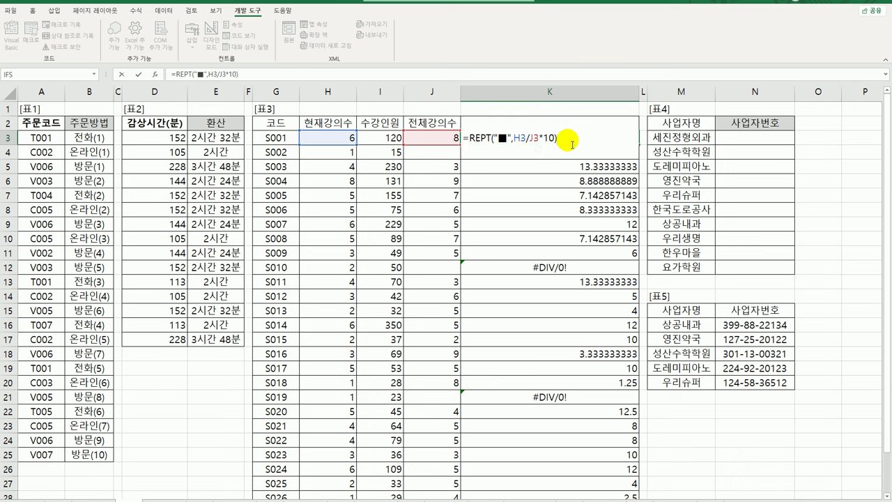
{"action": "key", "text": "ctrl+Return"}
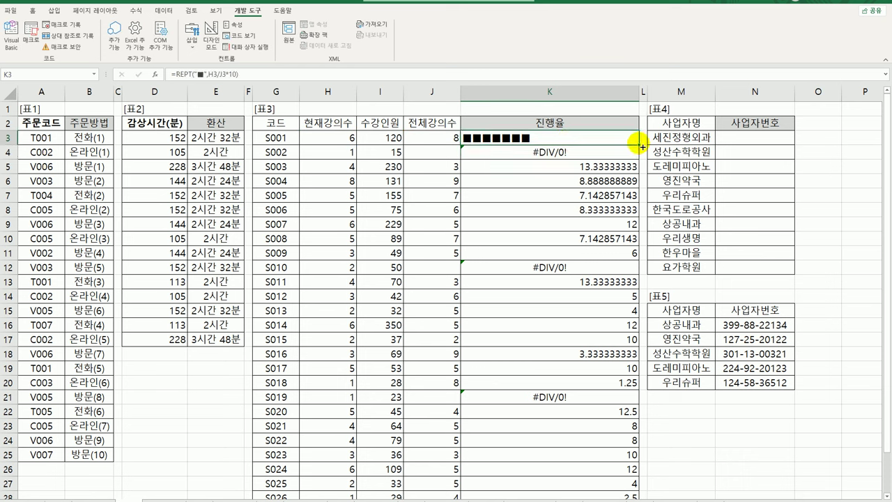
{"action": "double_click", "coordinate": [642, 146]}
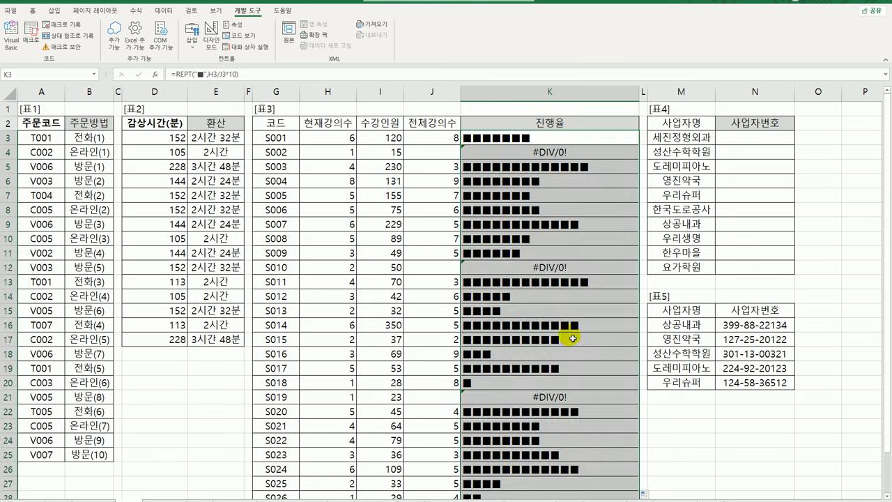
- Append & and a TEXT function with H3/J3 as its value to the REPT formula in K3
{"action": "left_click", "coordinate": [536, 142]}
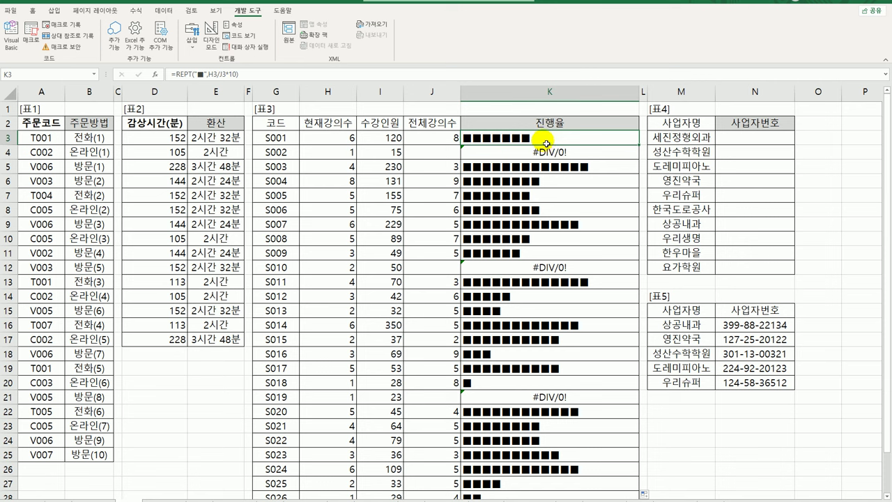
{"action": "double_click", "coordinate": [548, 142]}
{"action": "type", "text": "&"}
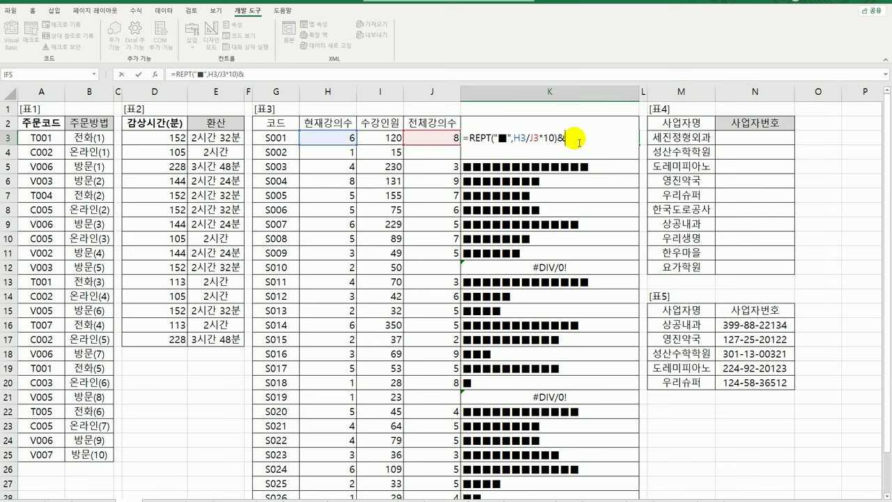
{"action": "type", "text": "te"}
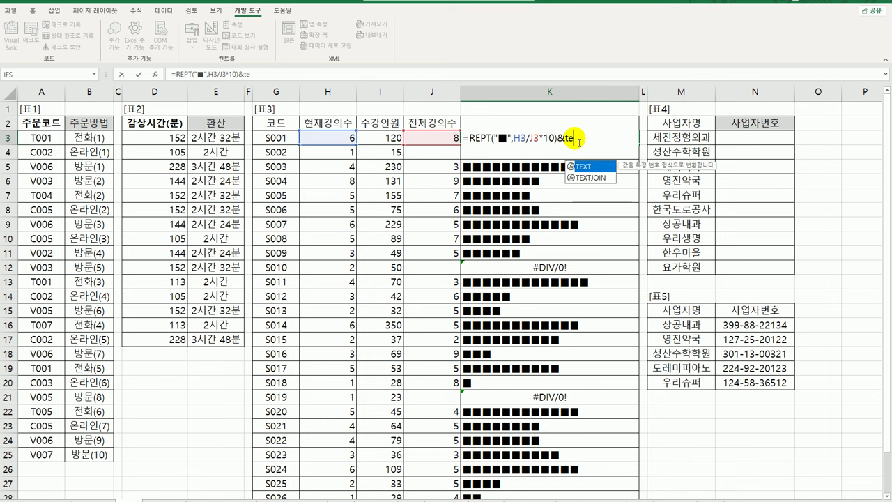
{"action": "type", "text": "xt("}
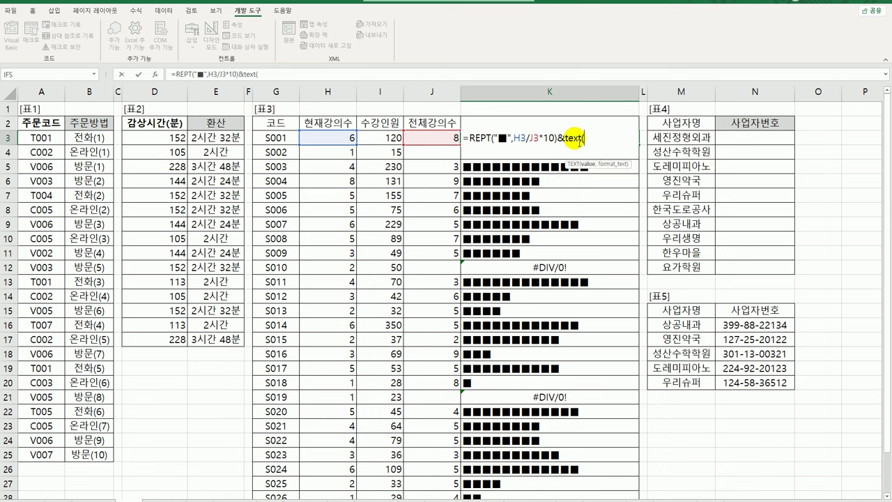
{"action": "left_click", "coordinate": [309, 137]}
{"action": "type", "text": "/"}
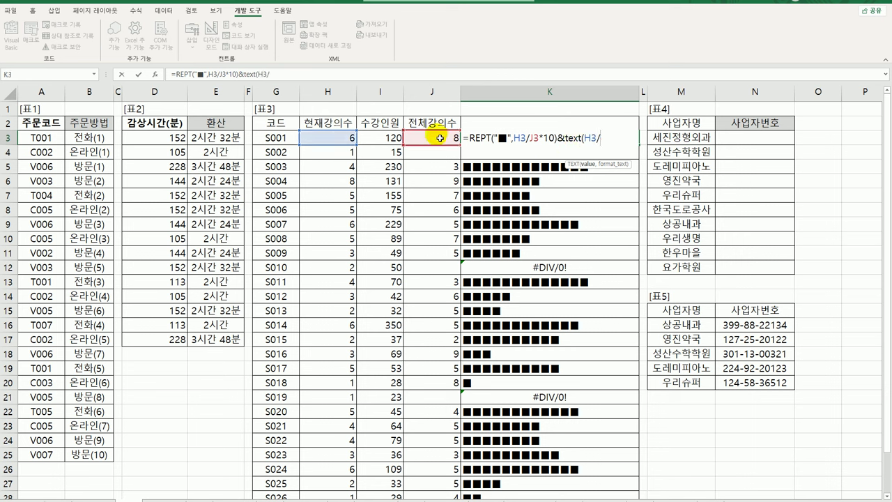
{"action": "left_click", "coordinate": [441, 137]}
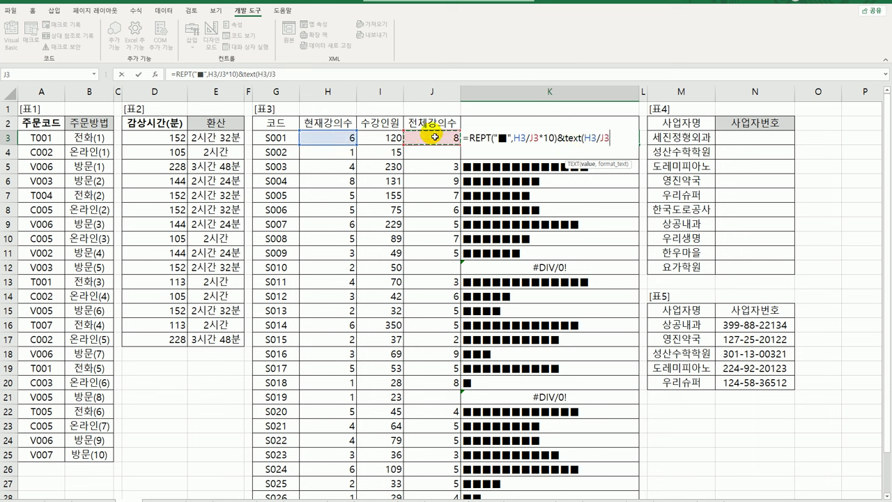
- Complete the TEXT function in K3 with the format "0.0%" and fill the formula down the 진행율 column
{"action": "type", "text": ","}
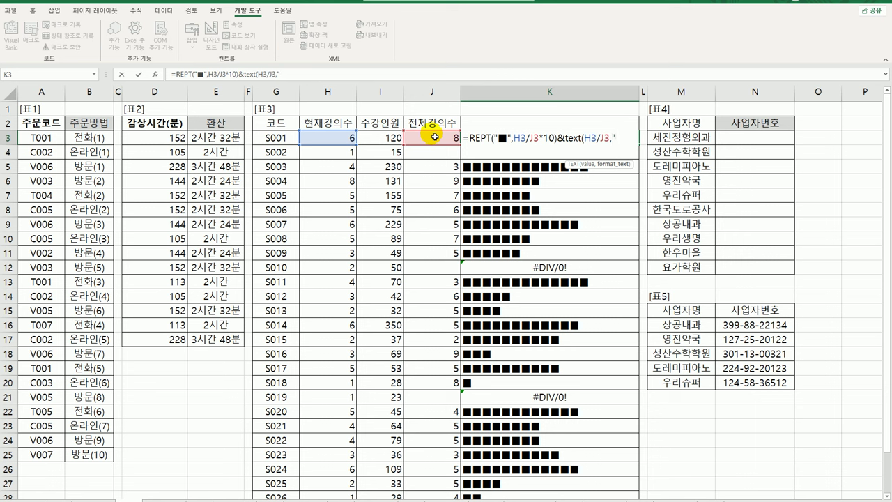
{"action": "type", "text": "\"0.0%\")"}
{"action": "key", "text": "Return"}
{"action": "key", "text": "Up"}
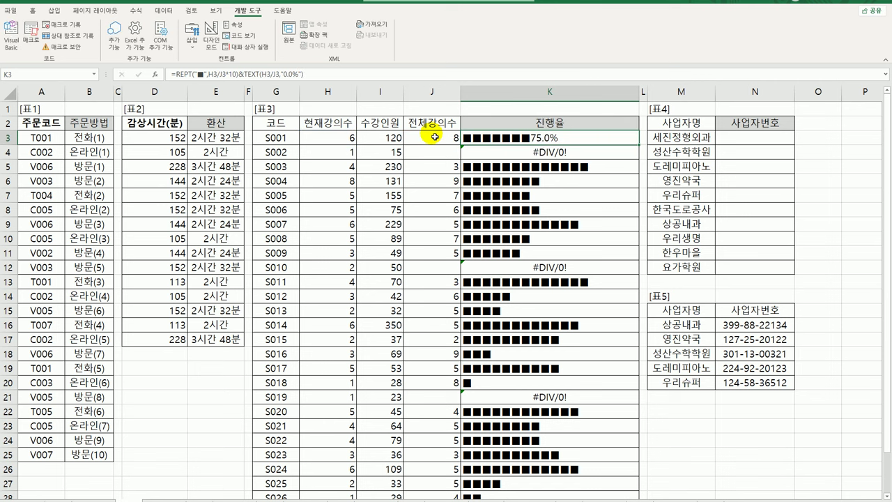
{"action": "double_click", "coordinate": [640, 148]}
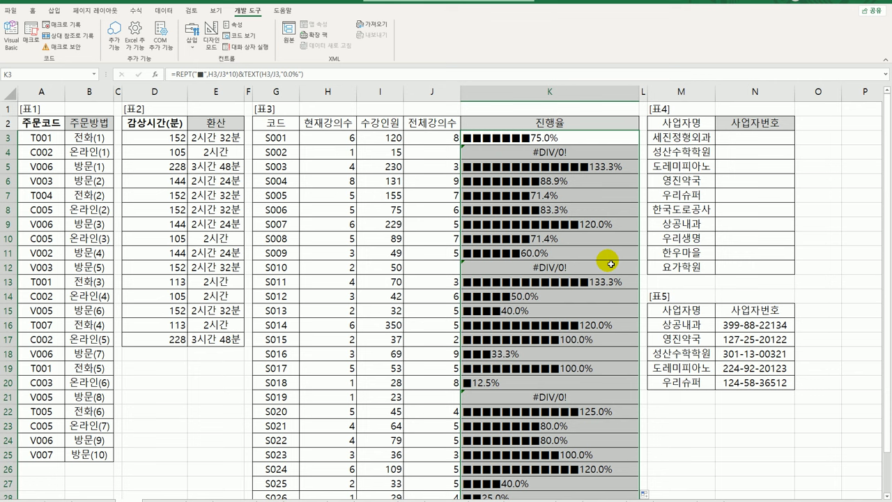
- Wrap the K3 formula in IFERROR with "신생강의" as the value returned on error
{"action": "double_click", "coordinate": [478, 138]}
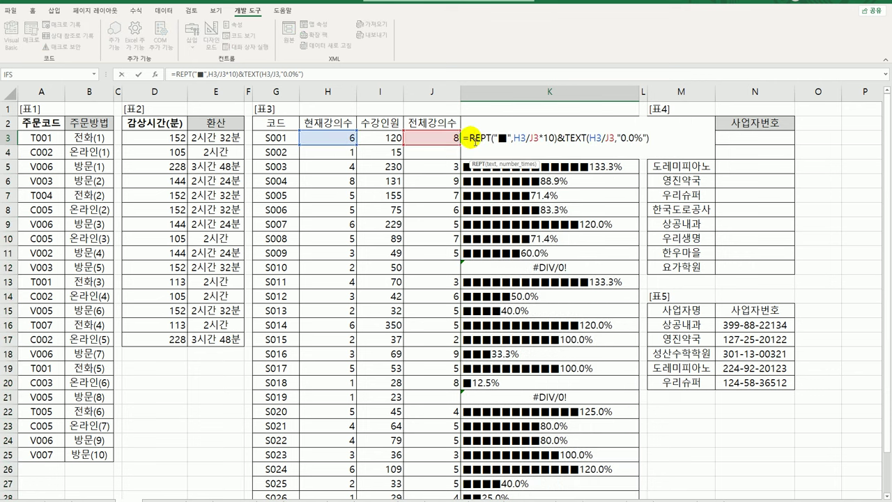
{"action": "type", "text": "IF"}
{"action": "key", "text": "Down"}
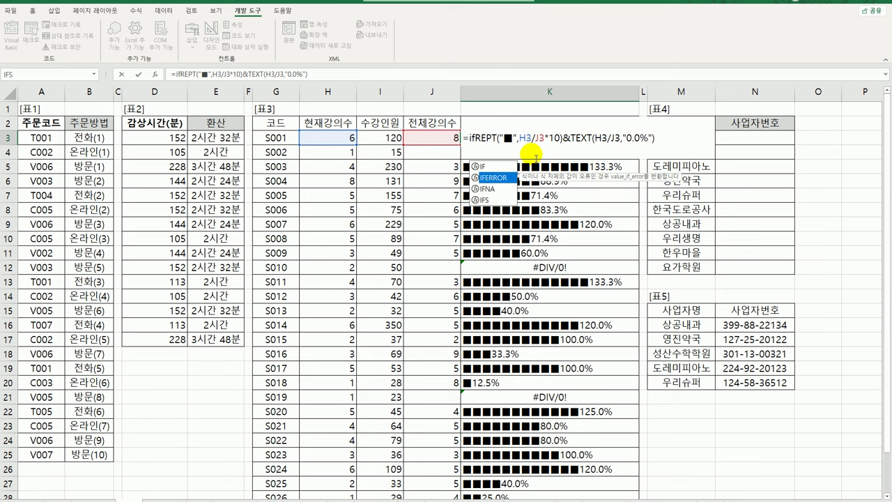
{"action": "key", "text": "Tab"}
{"action": "key", "text": "End"}
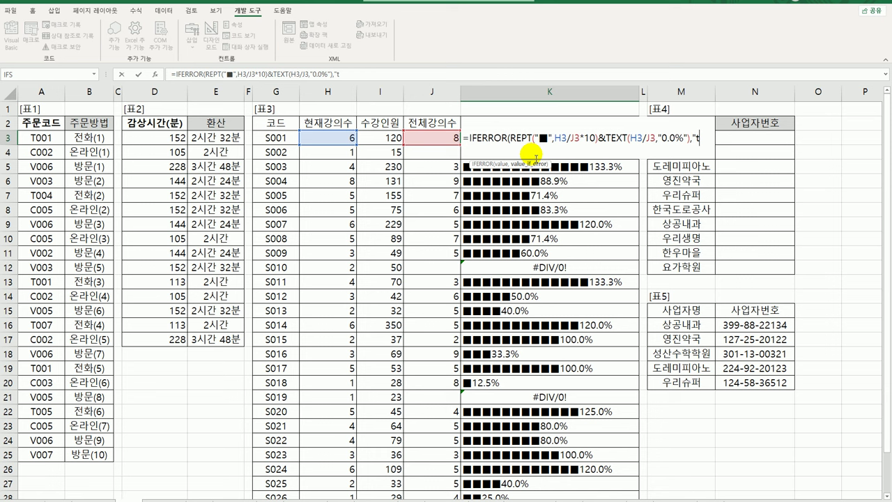
{"action": "type", "text": ",\"신생강의"}
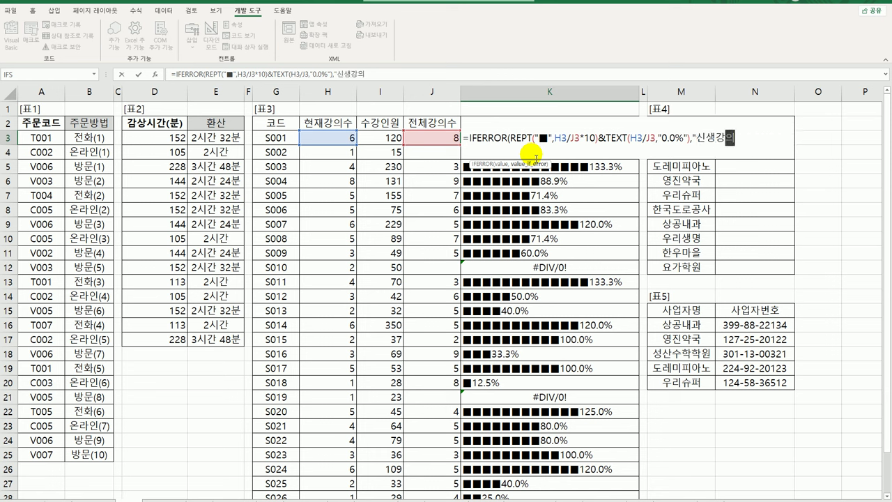
{"action": "type", "text": "\")"}
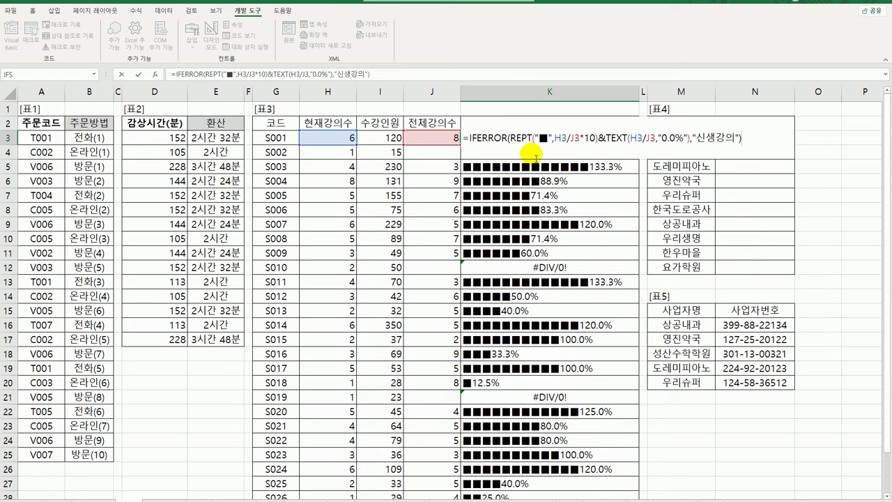
{"action": "key", "text": "Return"}
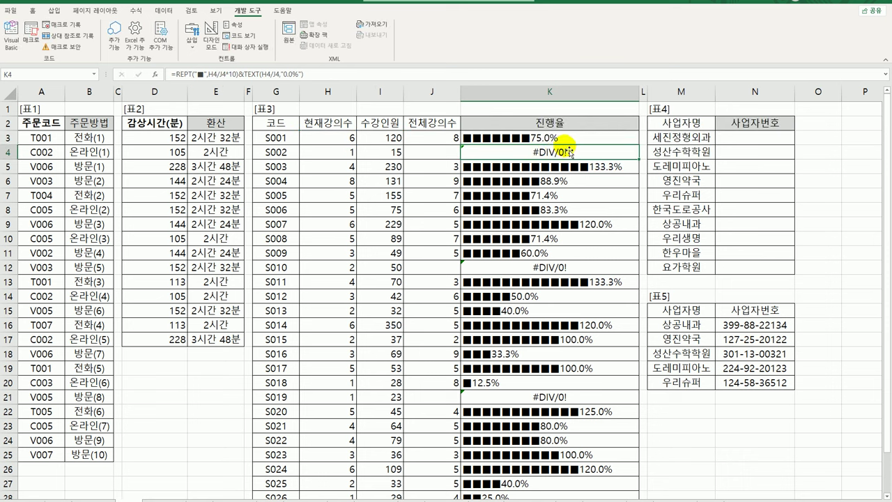
- Fill the IFERROR formula from K3 down the 진행율 column and select K21 to check its formula
{"action": "left_click", "coordinate": [567, 143]}
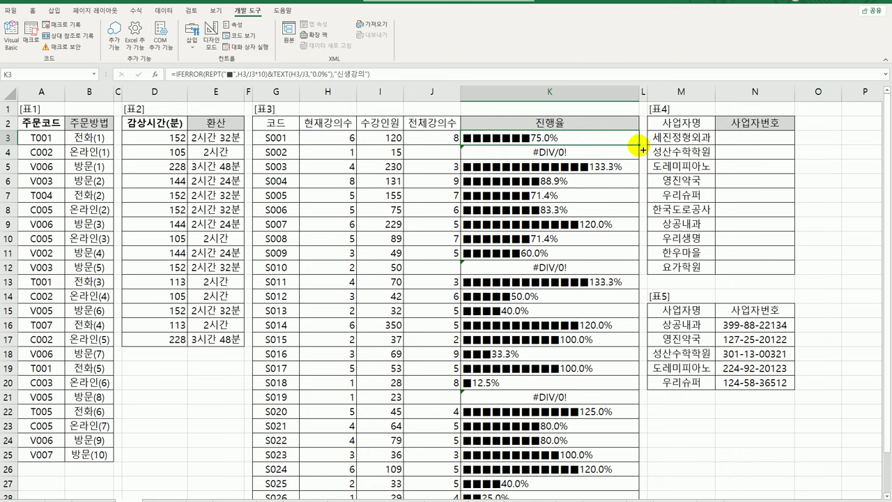
{"action": "double_click", "coordinate": [638, 144]}
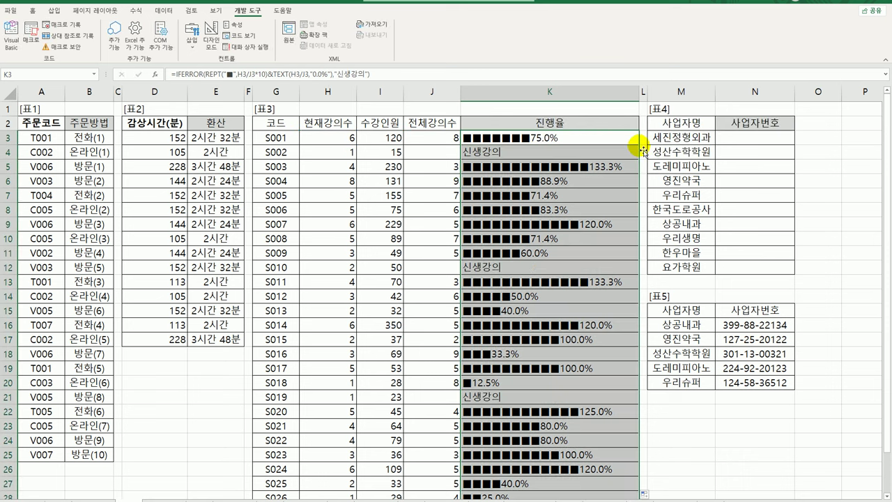
{"action": "left_click", "coordinate": [516, 400]}
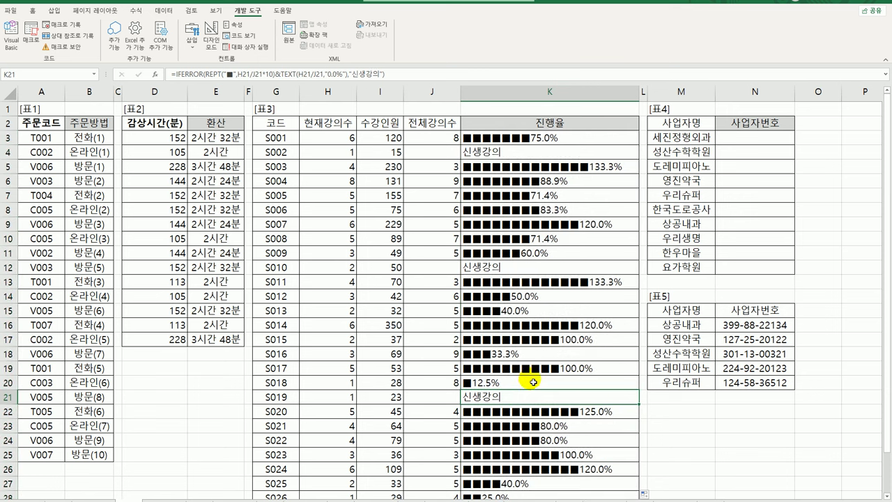
- Start a VLOOKUP formula in N3 of [표4] with M3 as lookup value and the absolute range $M$16:$N$20 as table array
{"action": "left_click", "coordinate": [758, 143]}
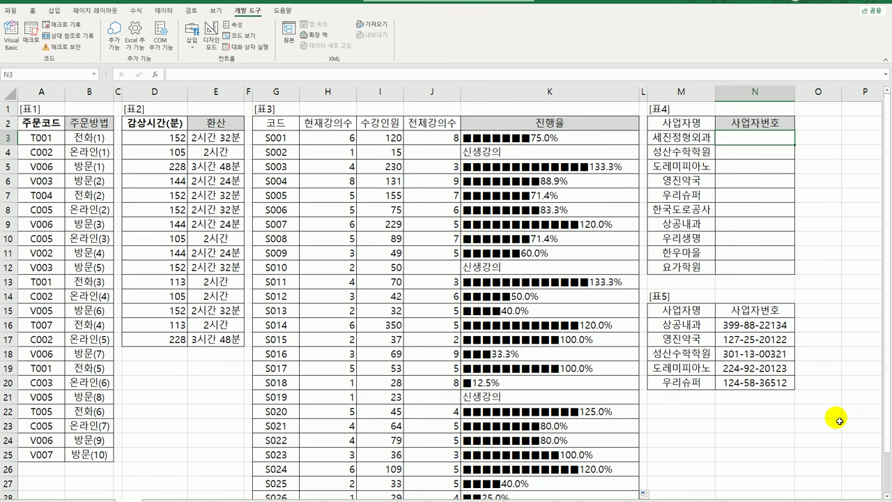
{"action": "type", "text": "=ㅍ"}
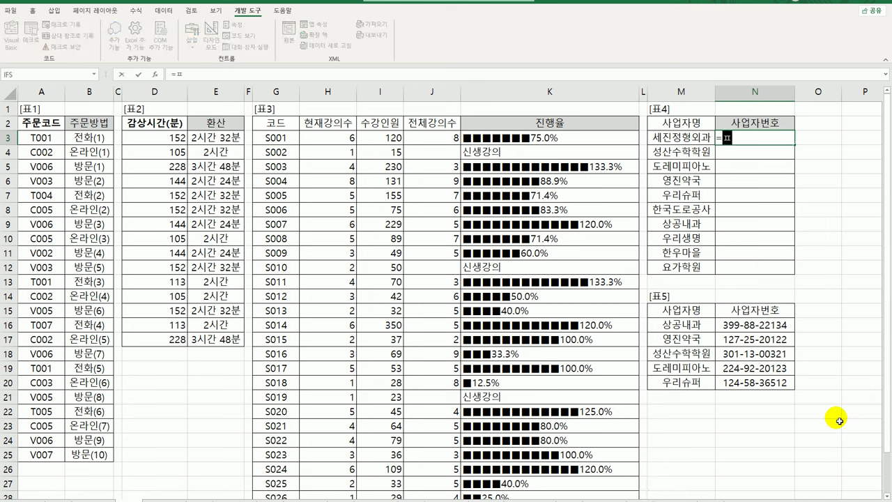
{"action": "key", "text": "BackSpace"}
{"action": "type", "text": "vl"}
{"action": "key", "text": "Tab"}
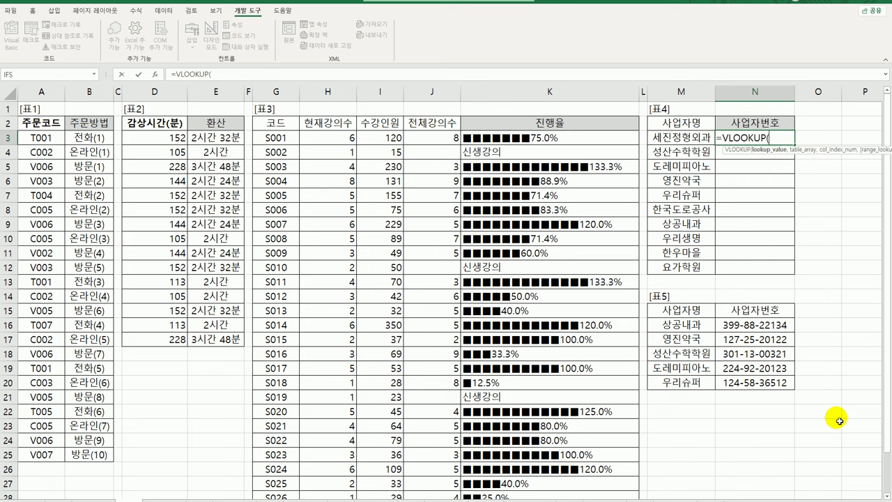
{"action": "left_click", "coordinate": [688, 142]}
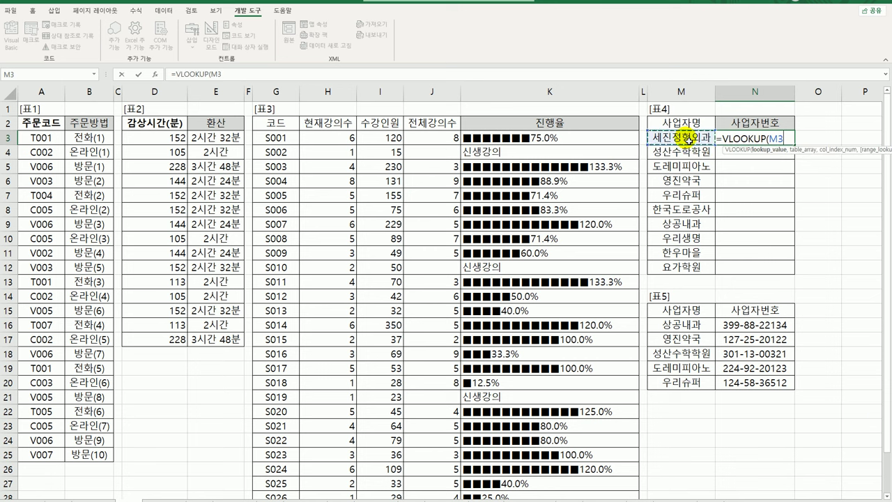
{"action": "type", "text": ","}
{"action": "left_click_drag", "start_coordinate": [690, 325], "coordinate": [740, 382]}
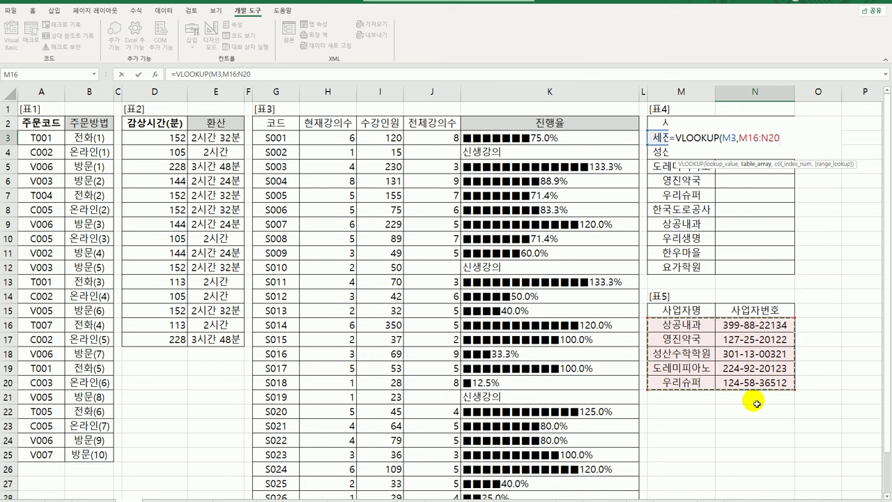
{"action": "key", "text": "F4"}
{"action": "type", "text": ","}
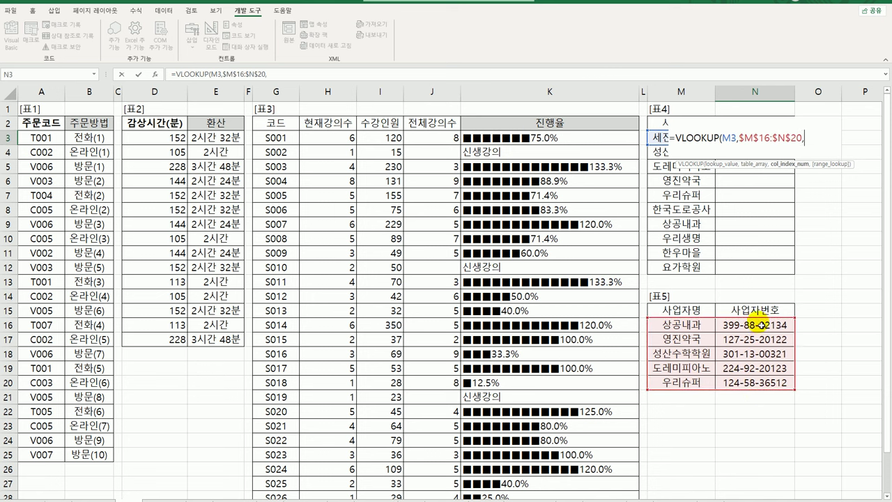
- Complete the N3 VLOOKUP with column index 2 and FALSE for exact match, and fill it down to N12
{"action": "type", "text": "2"}
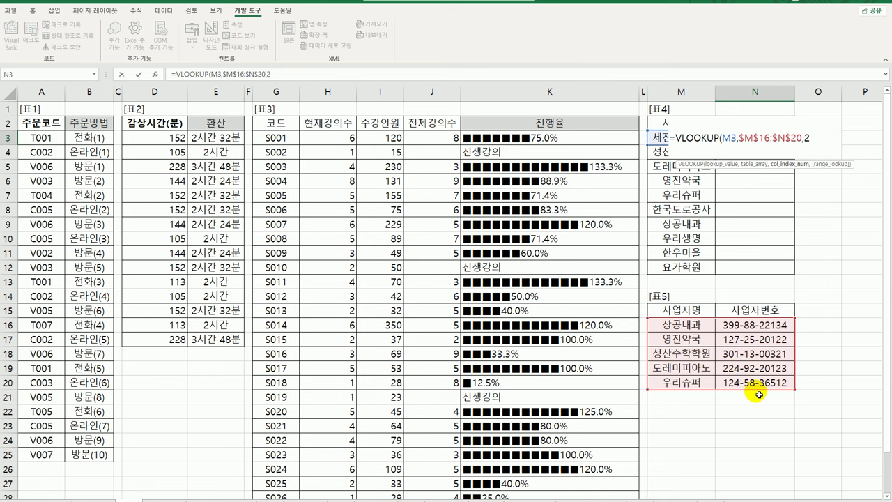
{"action": "type", "text": ","}
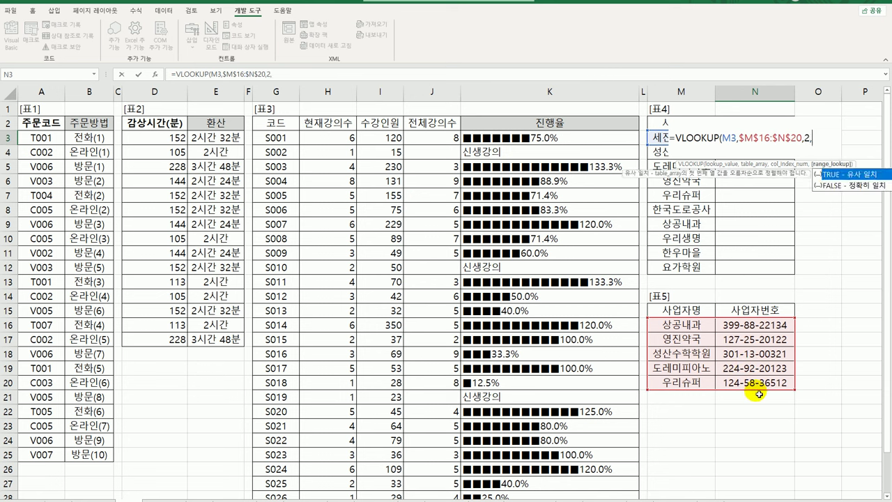
{"action": "double_click", "coordinate": [836, 186]}
{"action": "type", "text": ")"}
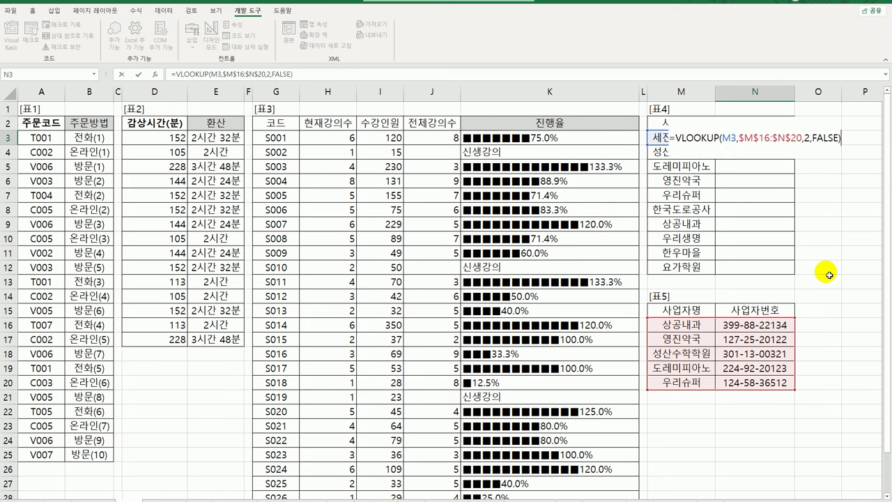
{"action": "key", "text": "Return"}
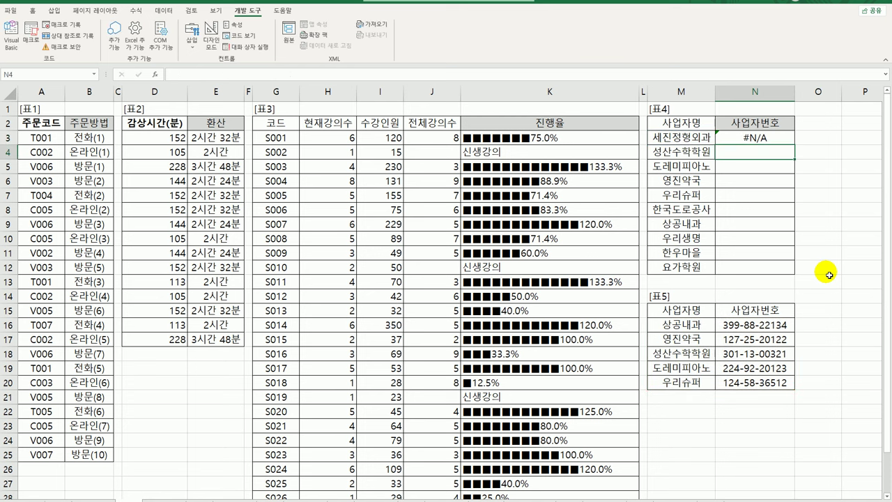
{"action": "left_click", "coordinate": [778, 138]}
{"action": "left_click_drag", "start_coordinate": [794, 144], "coordinate": [794, 274]}
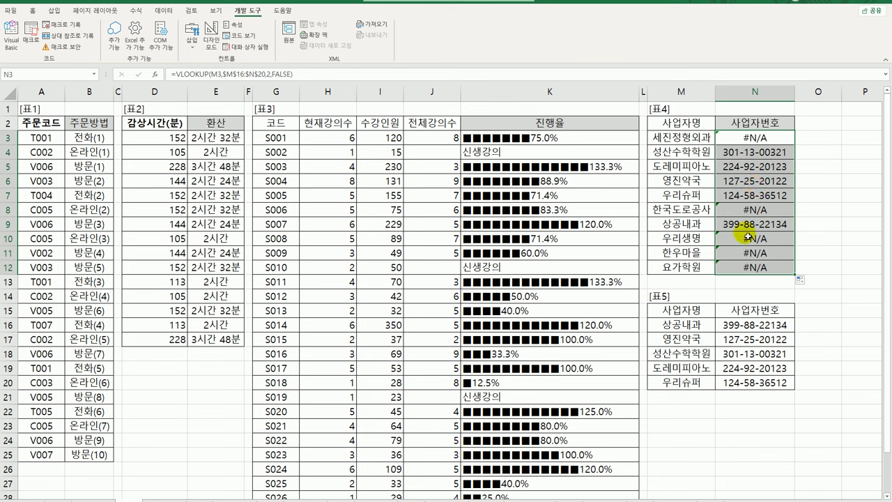
- Wrap the VLOOKUP in N3 in a REPLACE function with start position 5 and 2 characters to replace
{"action": "double_click", "coordinate": [745, 140]}
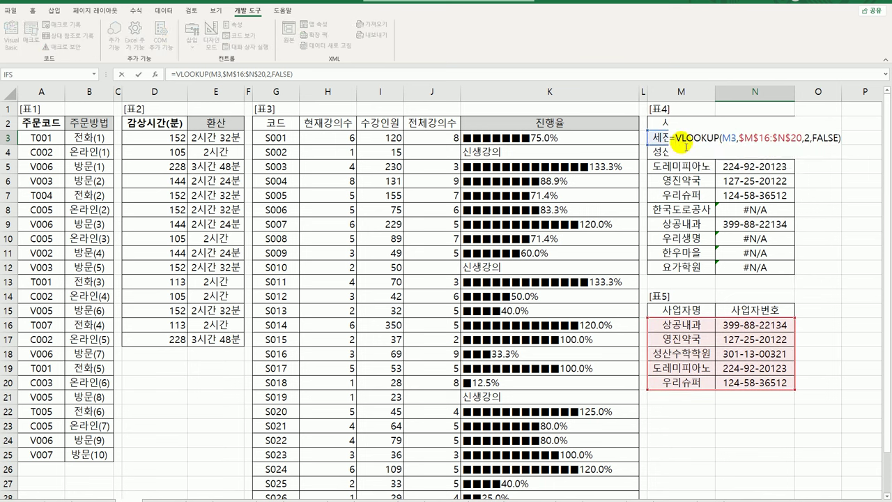
{"action": "type", "text": "REPLACE("}
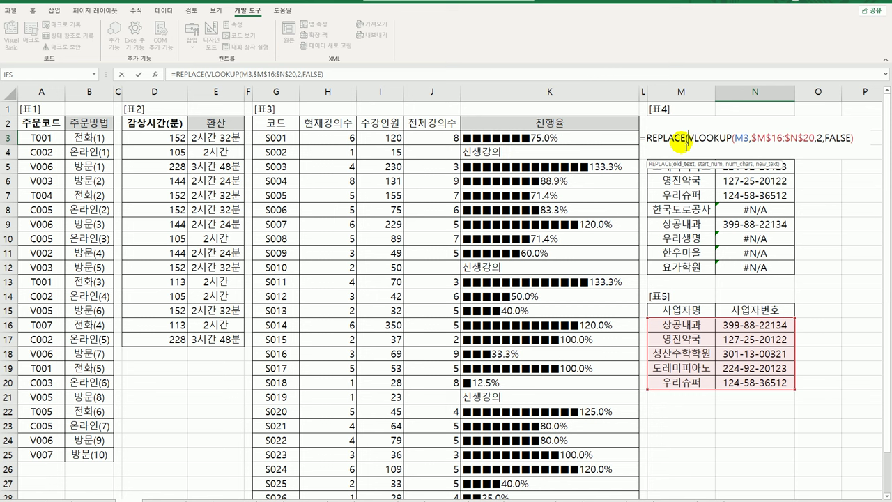
{"action": "left_click", "coordinate": [735, 139]}
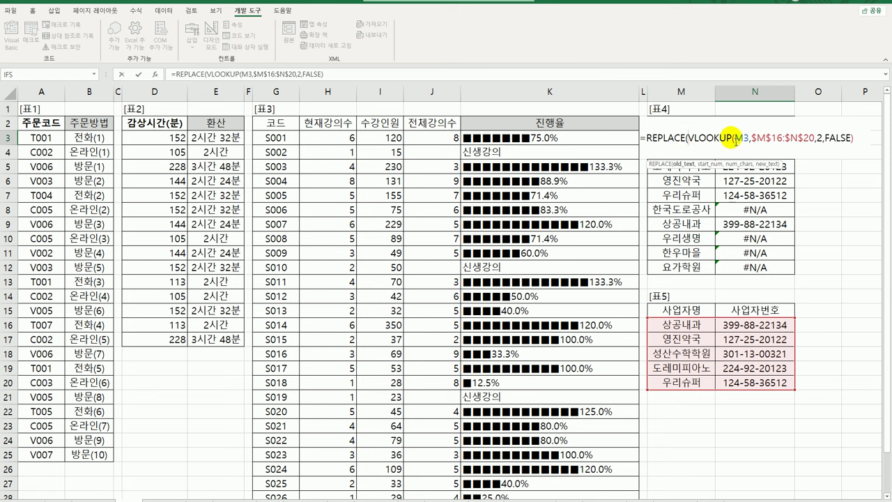
{"action": "left_click", "coordinate": [860, 140]}
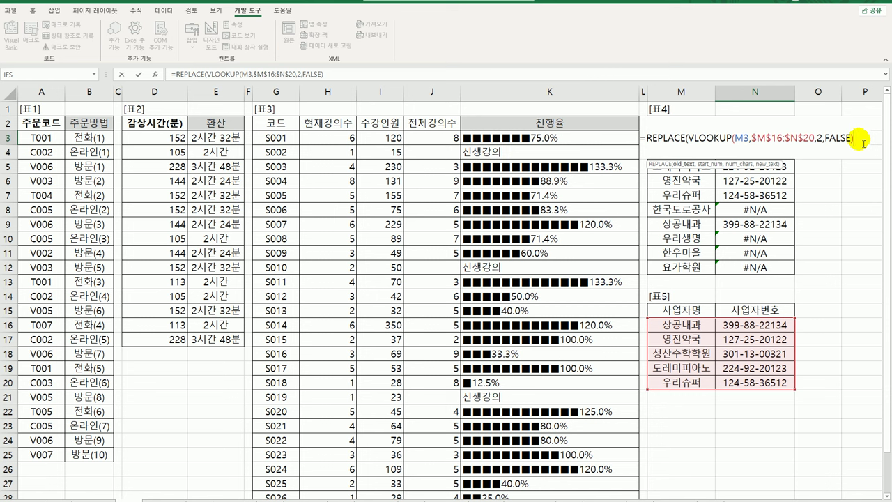
{"action": "type", "text": ",5,"}
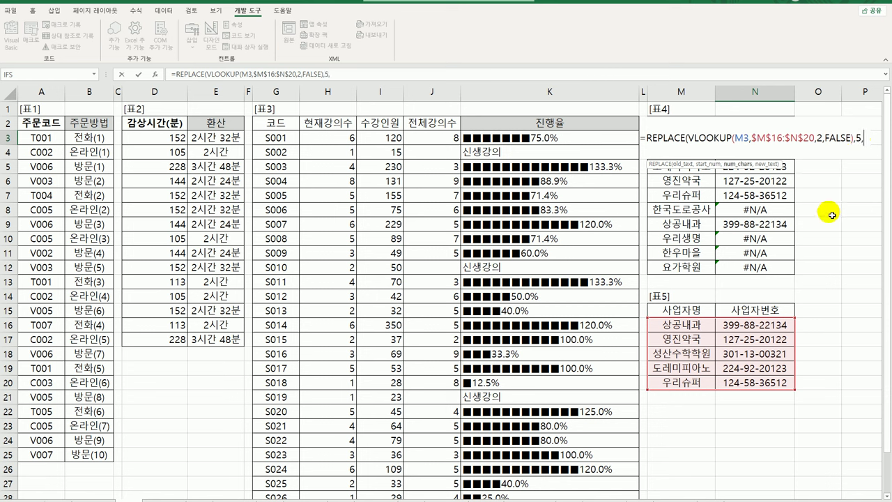
{"action": "type", "text": "2"}
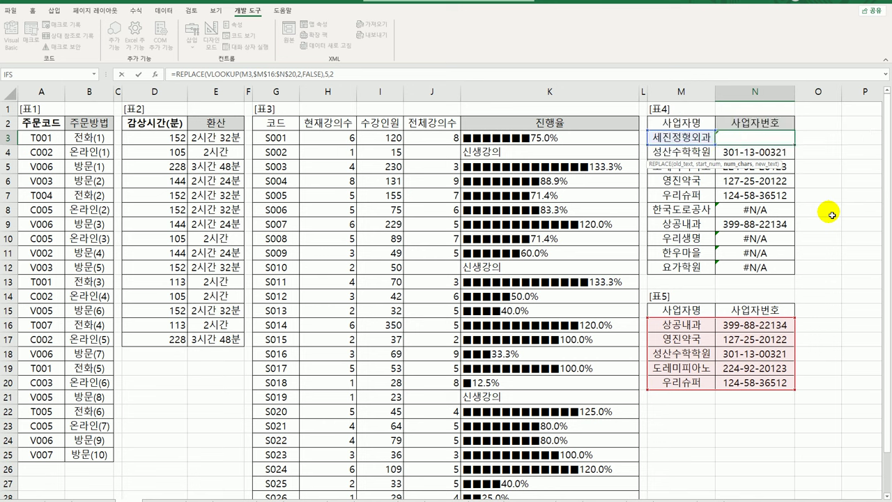
- Complete the REPLACE function in N3 with "○○" as the new text and fill the formula down to N12
{"action": "type", "text": ",\""}
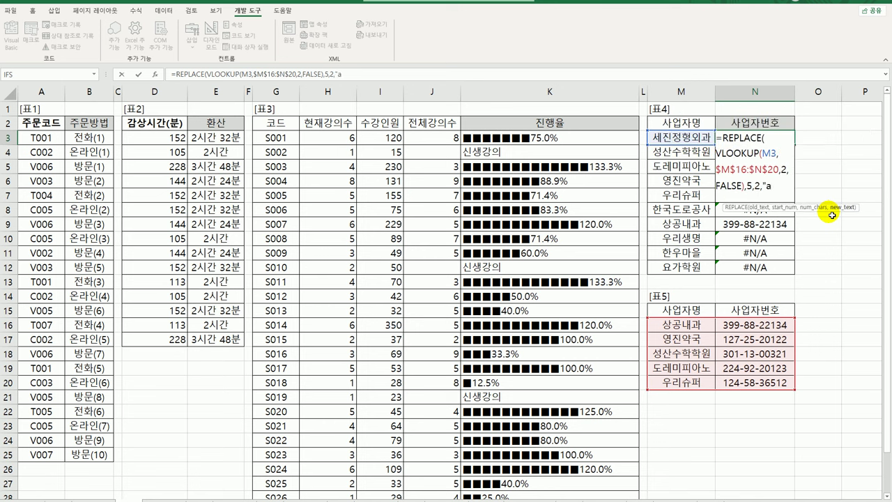
{"action": "type", "text": "ㅁ"}
{"action": "key", "text": "Hangul_Hanja"}
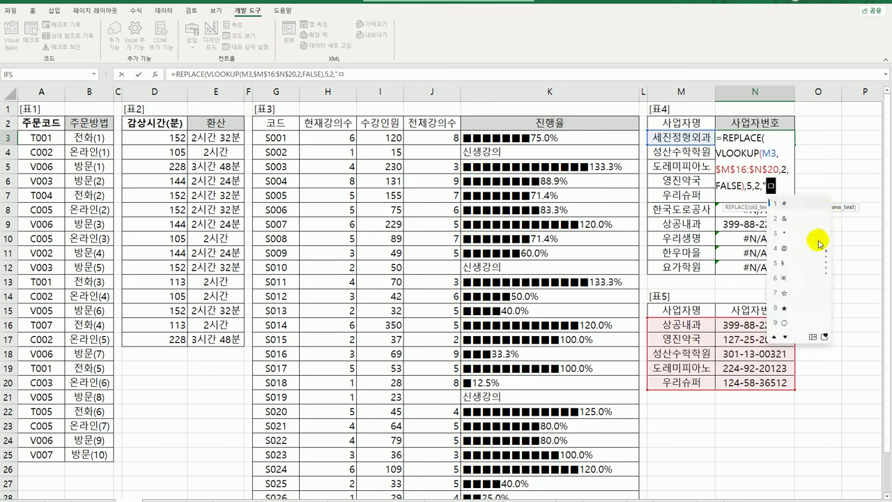
{"action": "left_click", "coordinate": [785, 324]}
{"action": "type", "text": "ㅁ"}
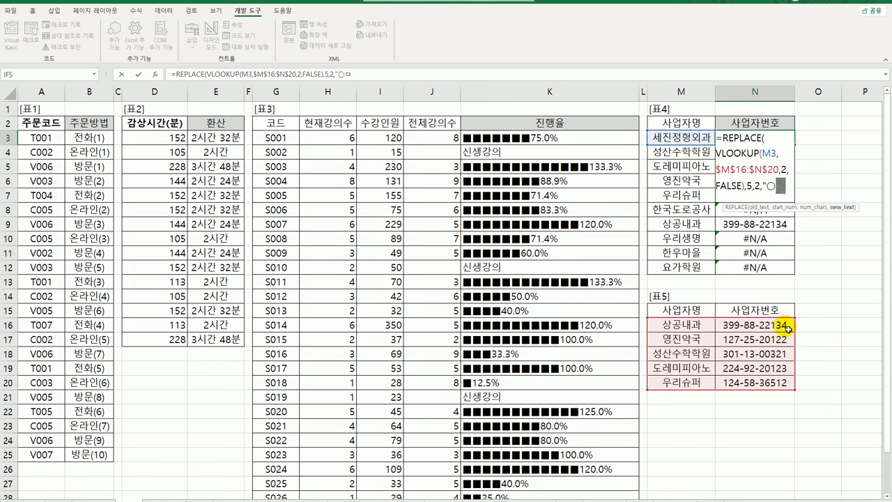
{"action": "key", "text": "Hangul_Hanja"}
{"action": "left_click", "coordinate": [786, 325]}
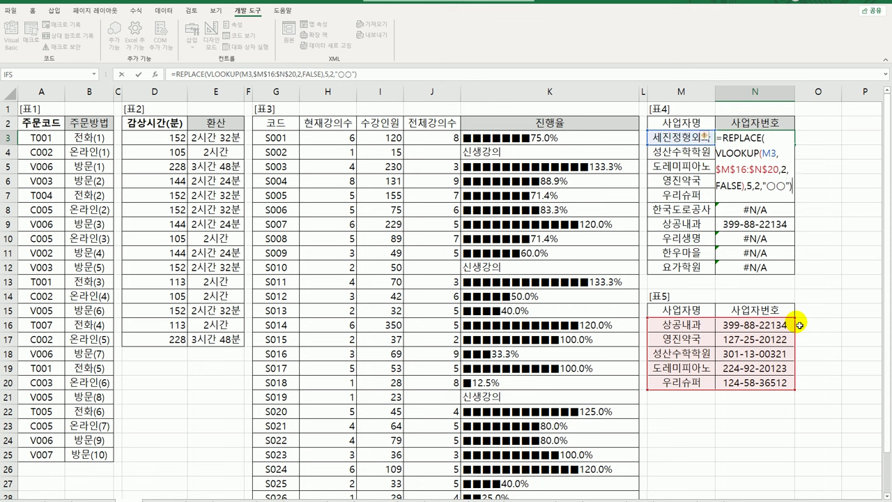
{"action": "key", "text": "Return"}
{"action": "left_click", "coordinate": [766, 137]}
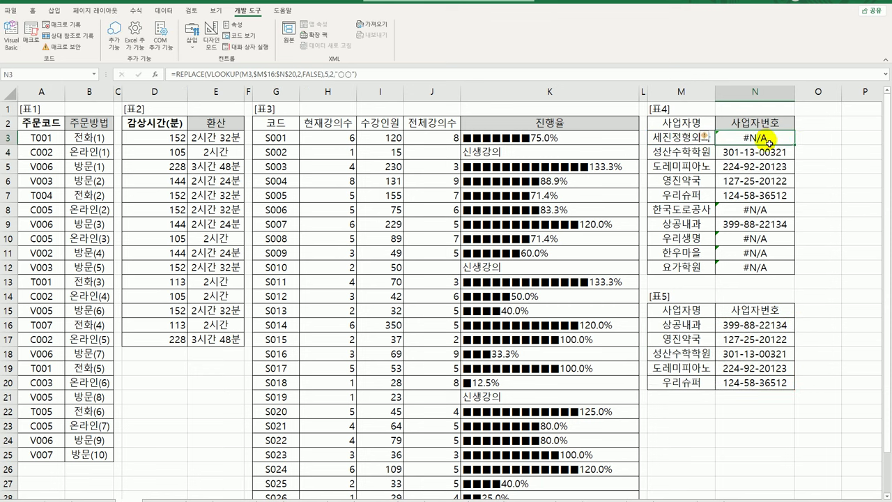
{"action": "left_click_drag", "start_coordinate": [795, 144], "coordinate": [799, 278]}
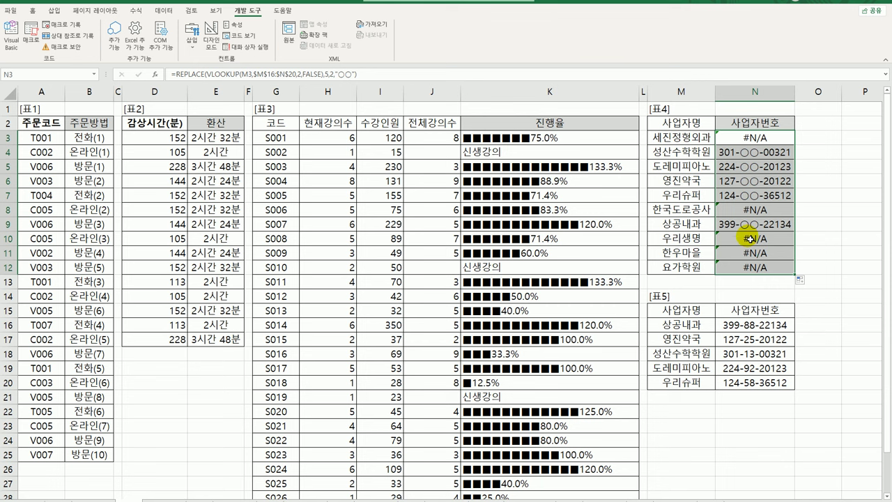
- Start wrapping the existing REPLACE formula in N3 of [표4] in an IFERROR function
{"action": "left_click", "coordinate": [746, 144]}
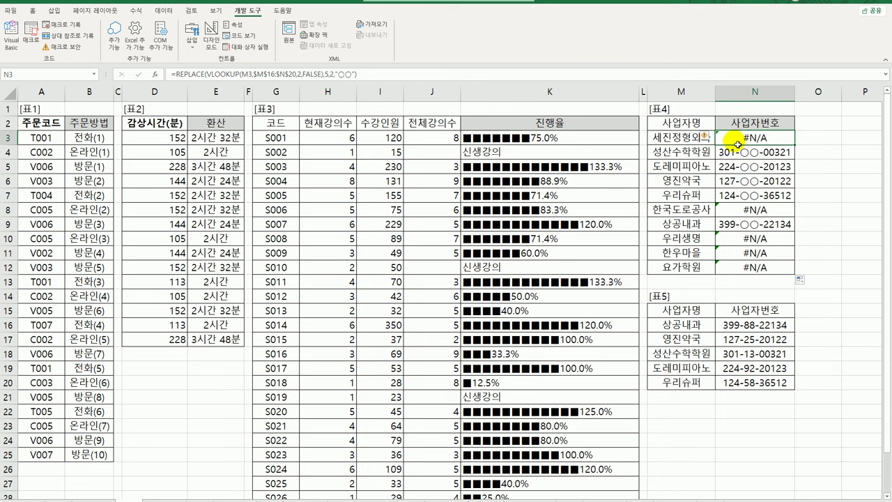
{"action": "double_click", "coordinate": [739, 142]}
{"action": "left_click", "coordinate": [635, 137]}
{"action": "left_click", "coordinate": [677, 138]}
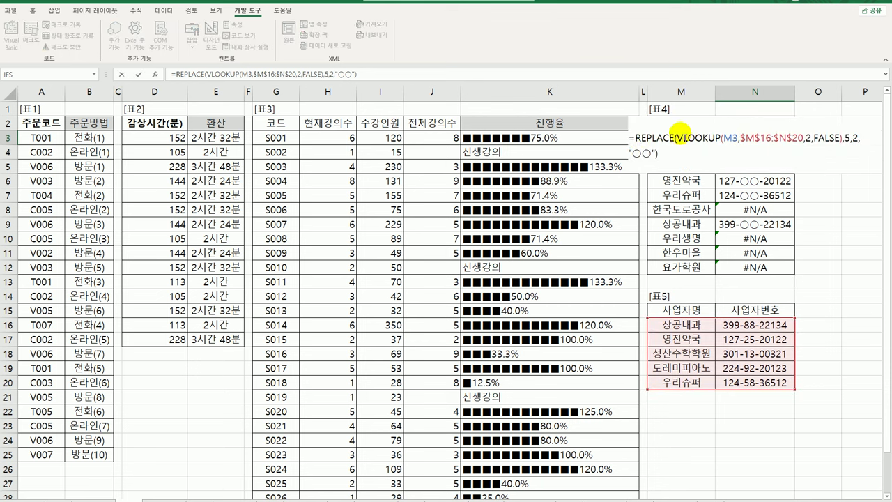
{"action": "key", "text": "alt+Return"}
{"action": "type", "text": "IFERROR("}
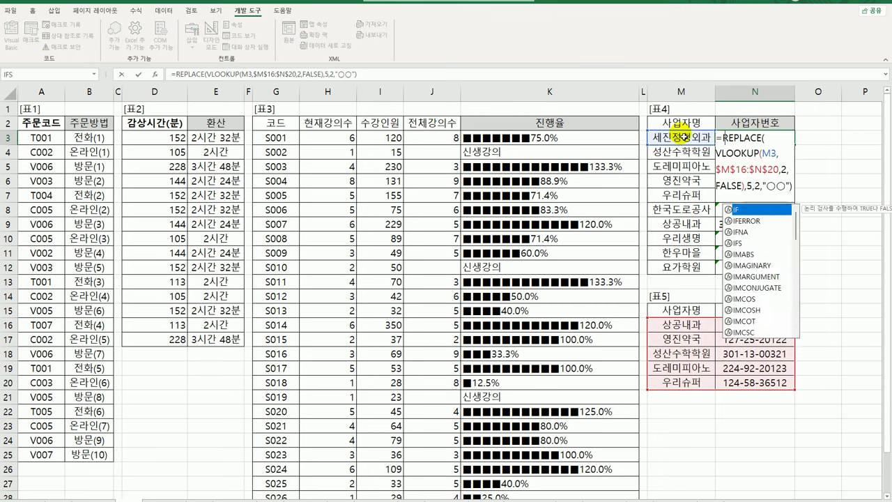
{"action": "key", "text": "Down"}
{"action": "key", "text": "Down"}
{"action": "key", "text": "Down"}
{"action": "key", "text": "Down"}
{"action": "key", "text": "End"}
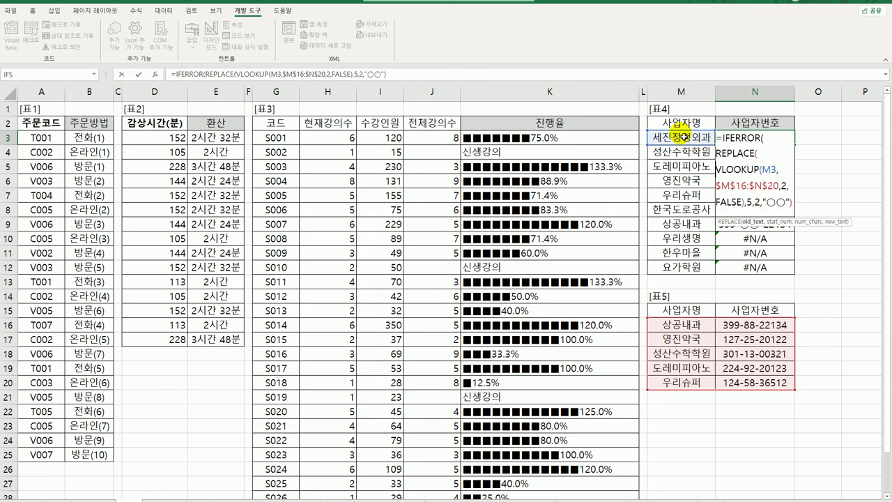
- Complete the IFERROR in N3 with an empty string ("") as the error value and fill the formula down to N12
{"action": "type", "text": ",\"○○\""}
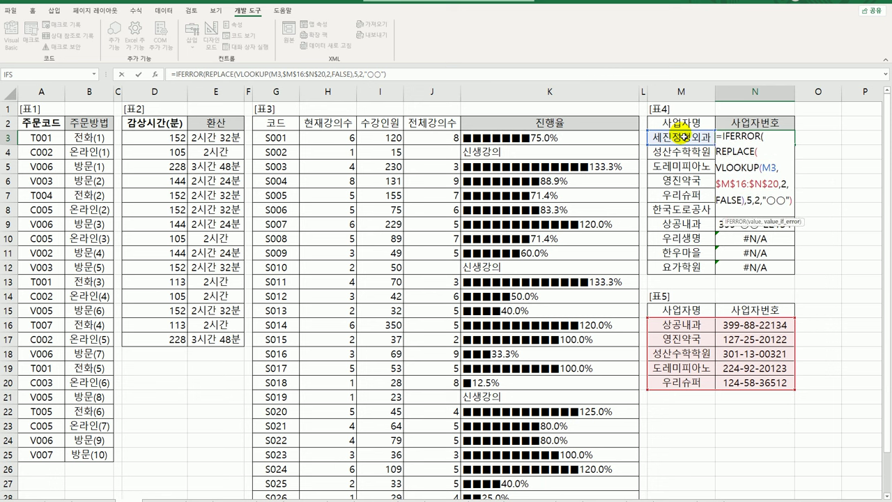
{"action": "type", "text": ")"}
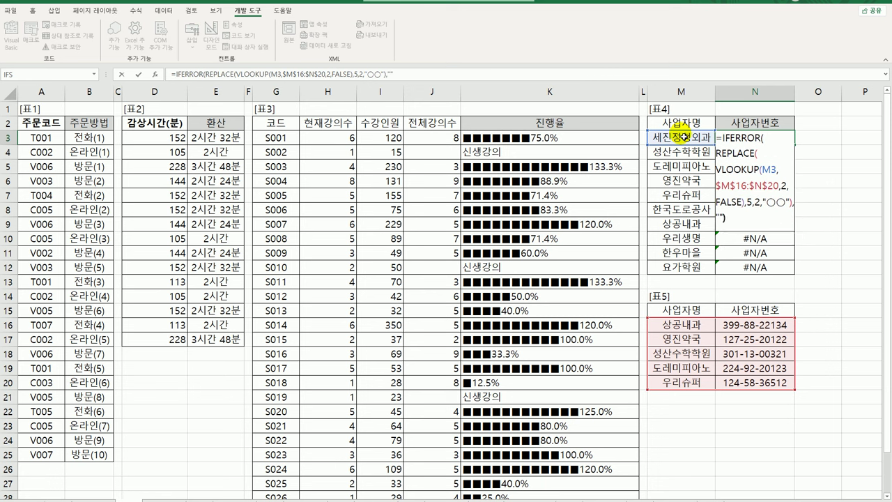
{"action": "key", "text": "Return"}
{"action": "left_click", "coordinate": [767, 140]}
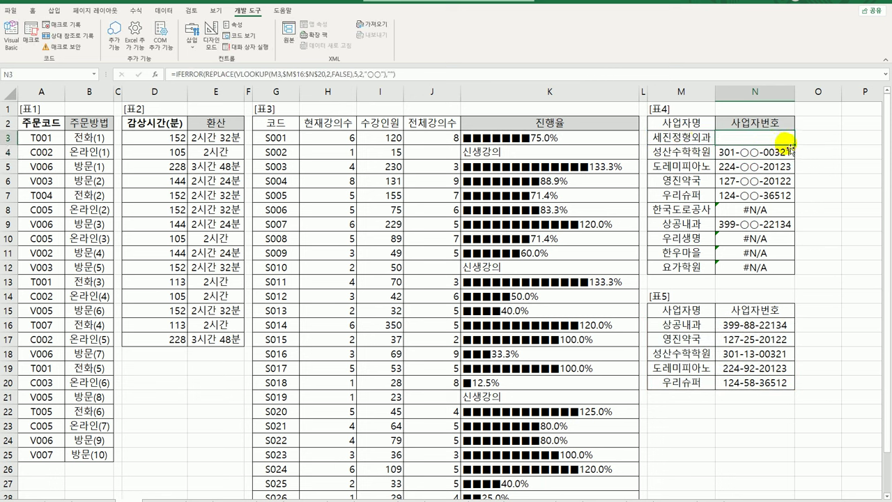
{"action": "double_click", "coordinate": [795, 144]}
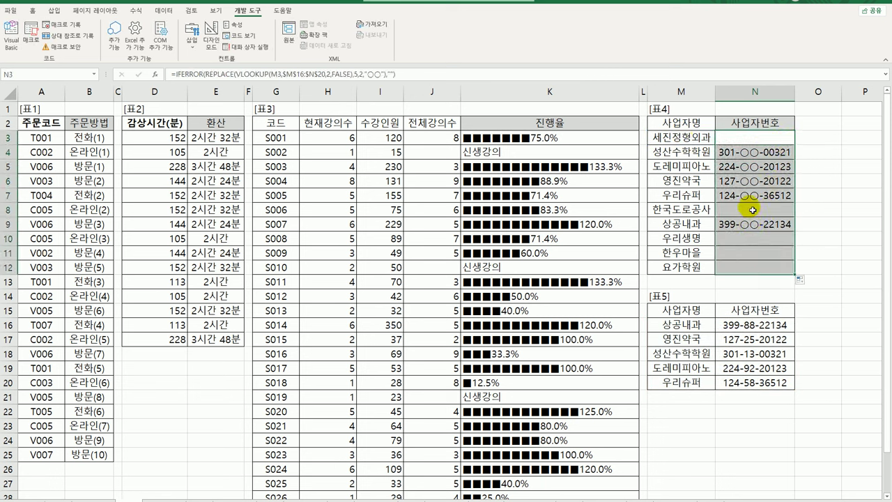
{"action": "left_click", "coordinate": [761, 141]}
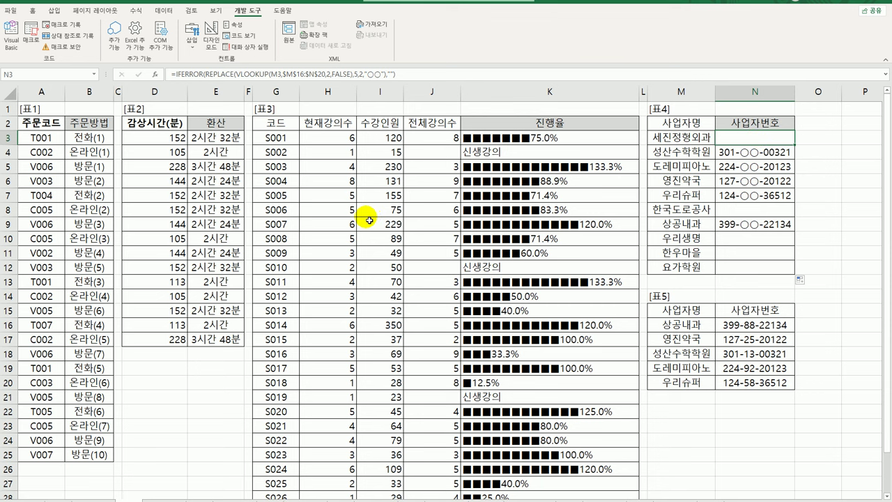
{"action": "left_click", "coordinate": [42, 109]}
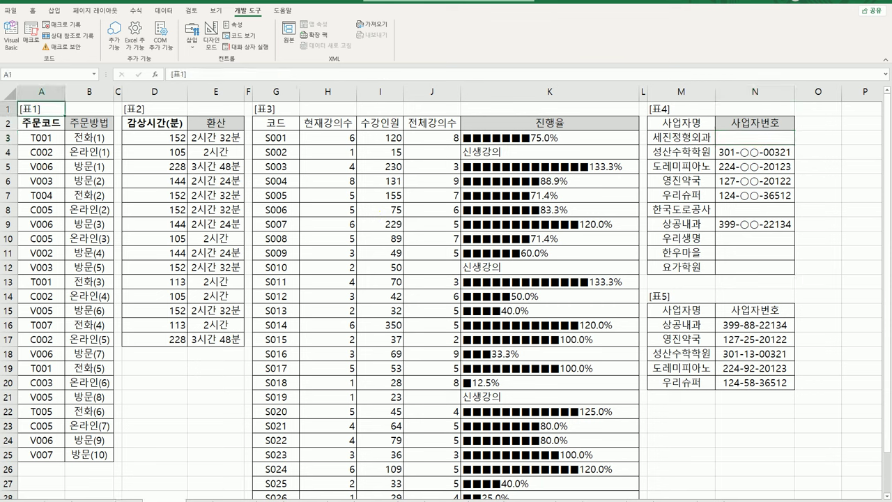